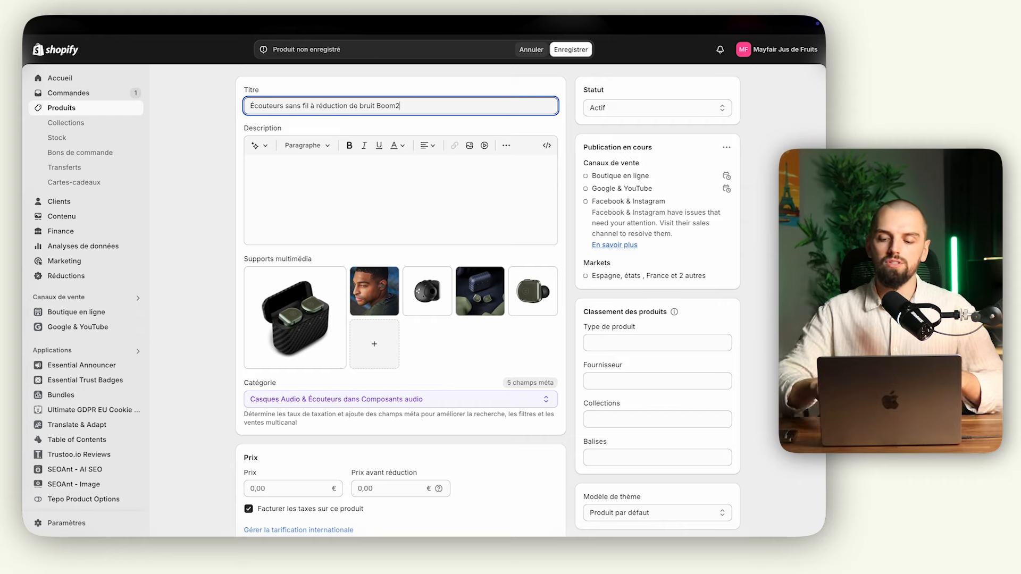
# Change the product title to "Boom 2 - Écouteurs sans fil à réduction de bruit"
pyautogui.doubleClick(380, 106)
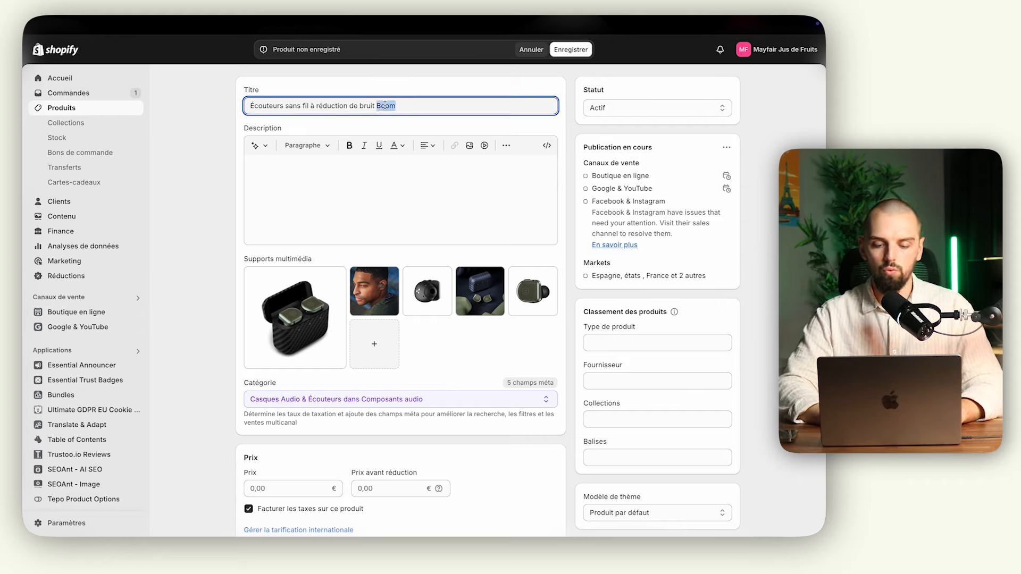
pyautogui.press('BackSpace')
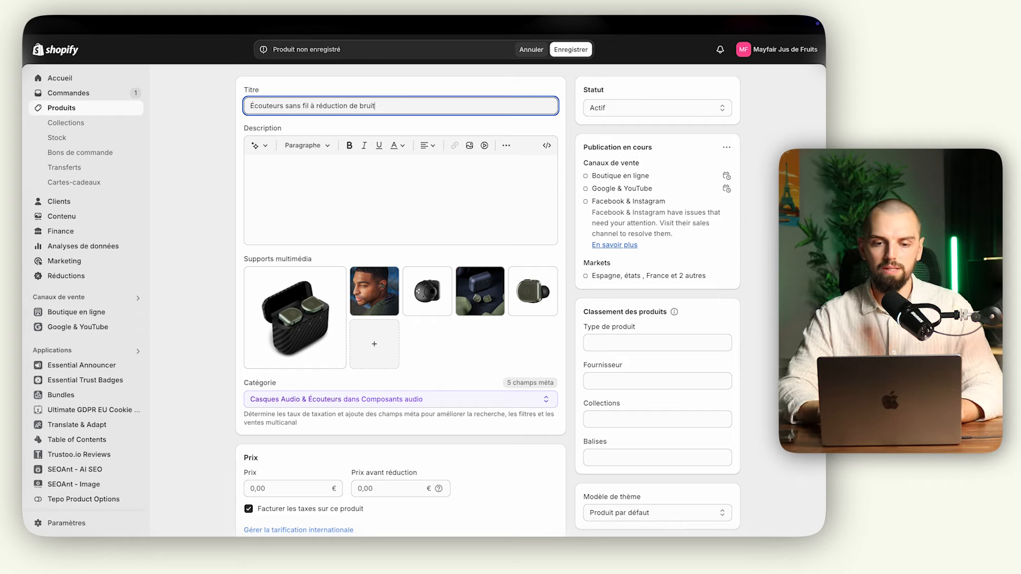
pyautogui.click(251, 106)
pyautogui.write('Boom 2 -')
pyautogui.click(348, 127)
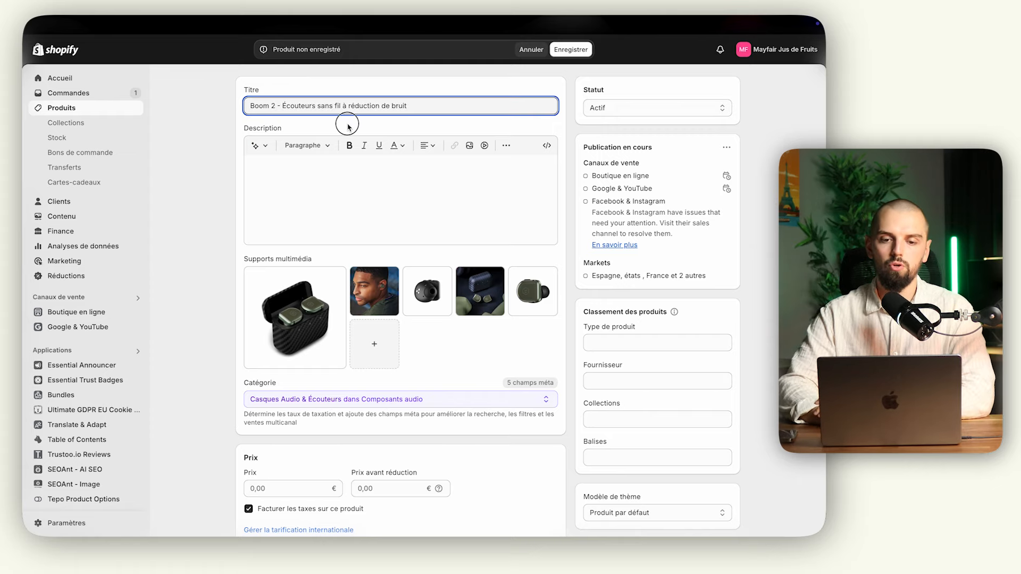
# Switch to the product page structure mind map, expand the Avis branch, and return to the Shopify product page
pyautogui.hotkey('ctrl', 'Right')
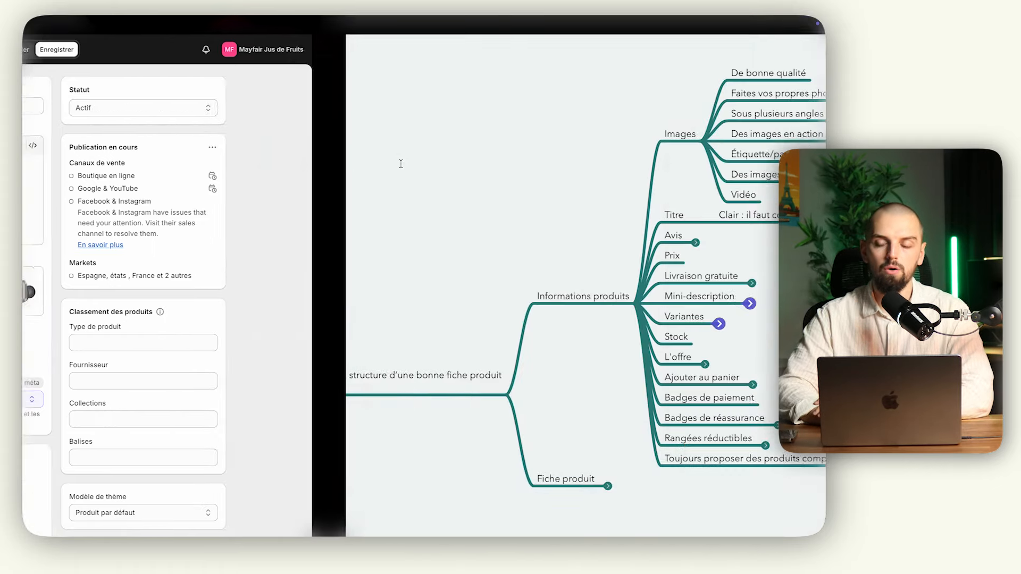
pyautogui.click(371, 243)
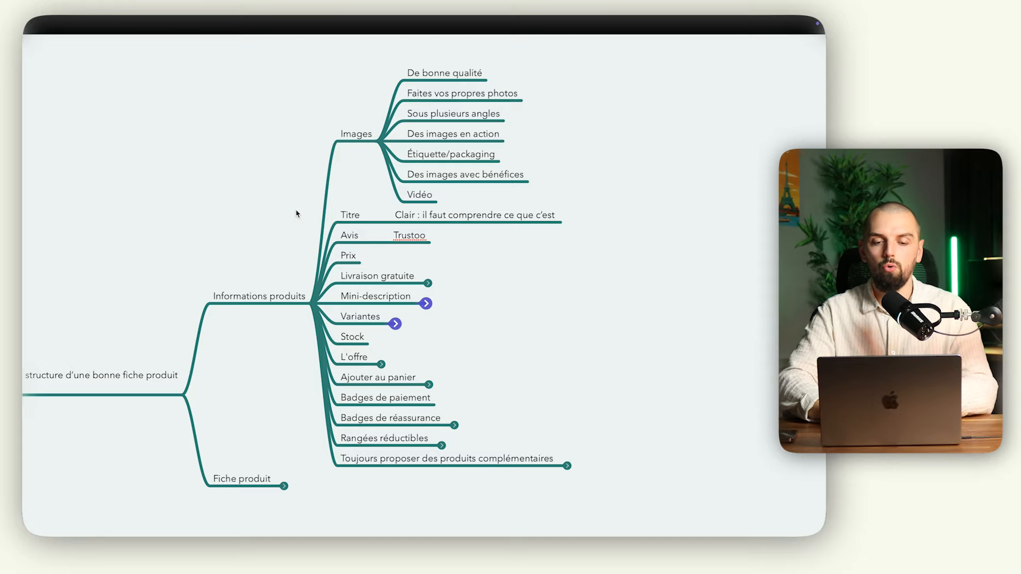
pyautogui.hotkey('ctrl', 'Left')
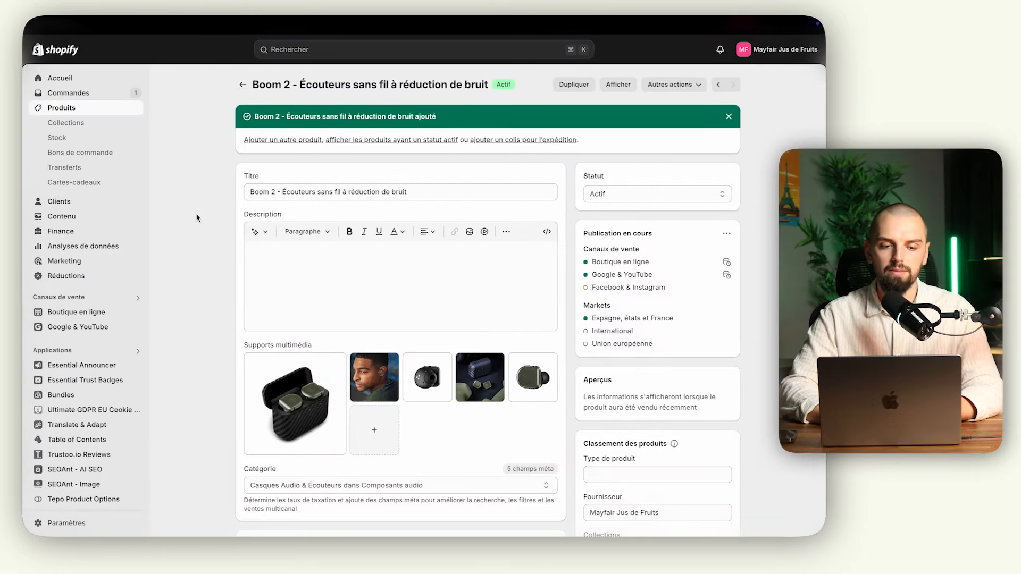
# Open the Sense theme for customization and create a product template named "Produit par défaut 2" based on Produit par défaut
pyautogui.click(78, 313)
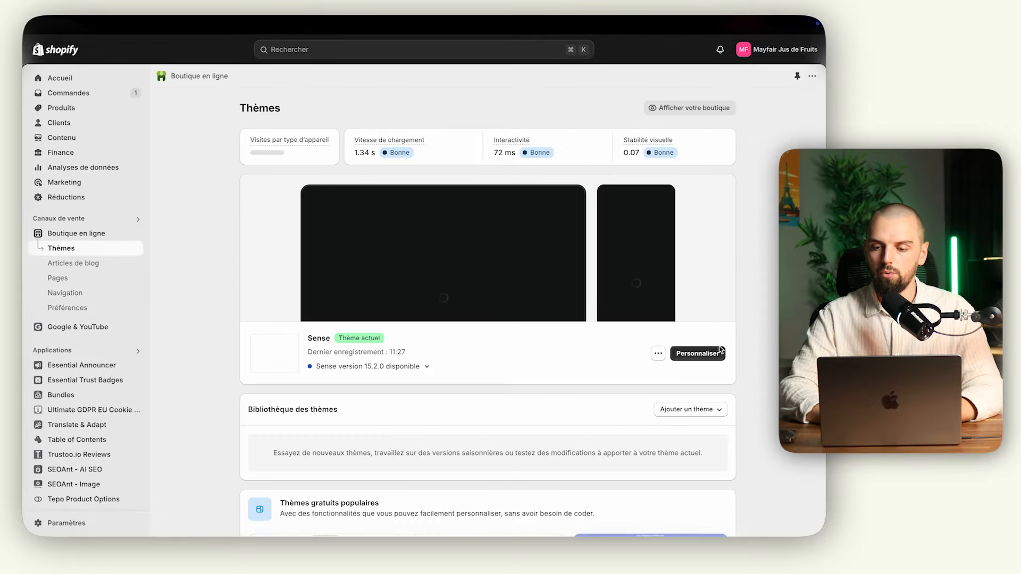
pyautogui.click(698, 354)
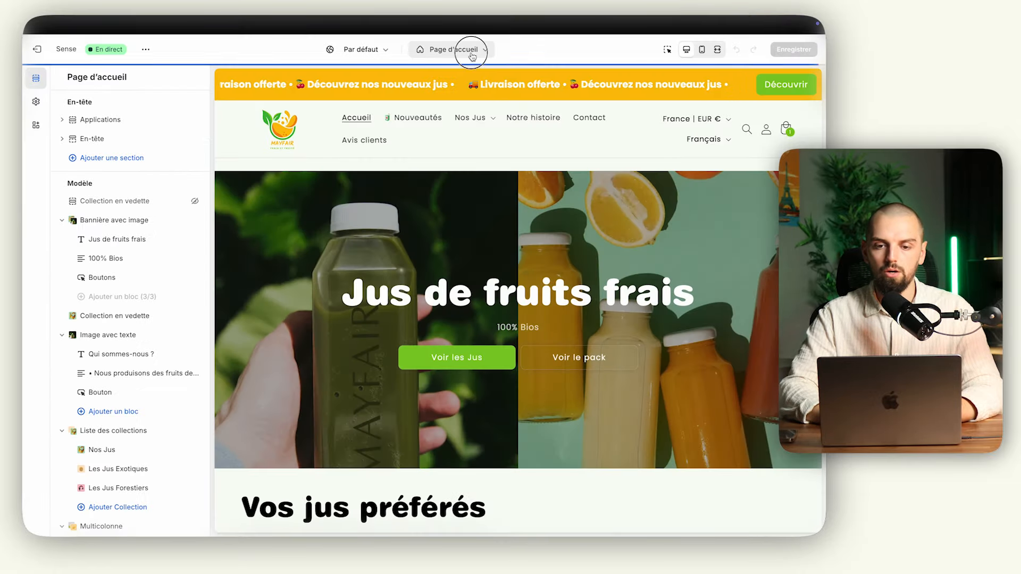
pyautogui.click(468, 48)
pyautogui.click(455, 111)
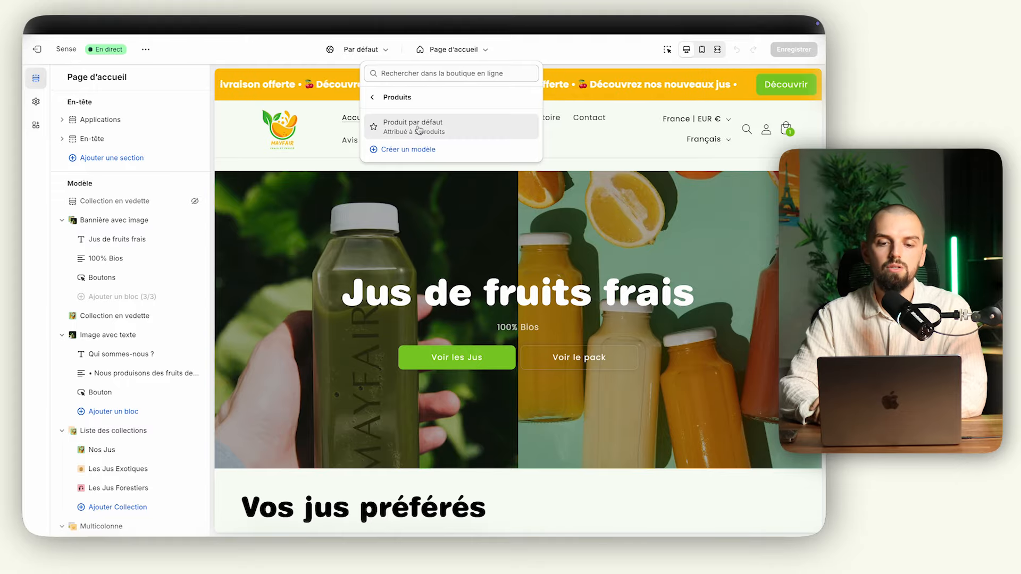
pyautogui.click(419, 151)
pyautogui.click(365, 283)
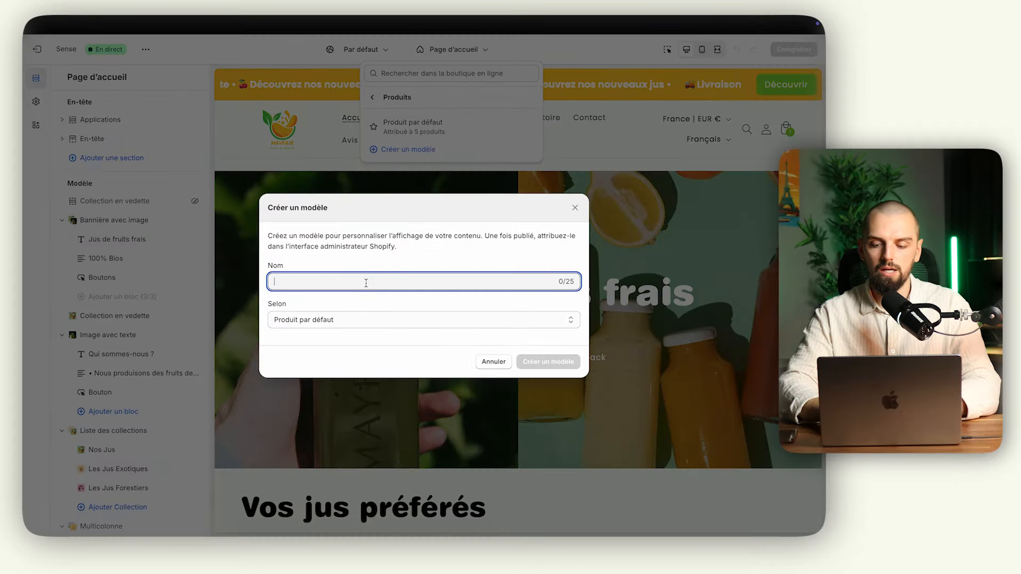
pyautogui.write('Produit par défaut 2')
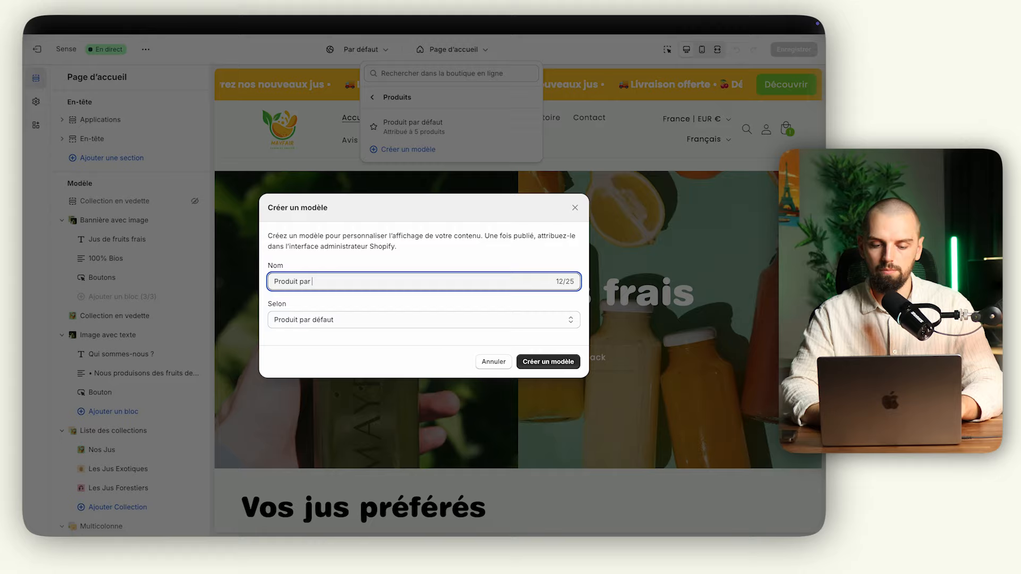
pyautogui.click(558, 362)
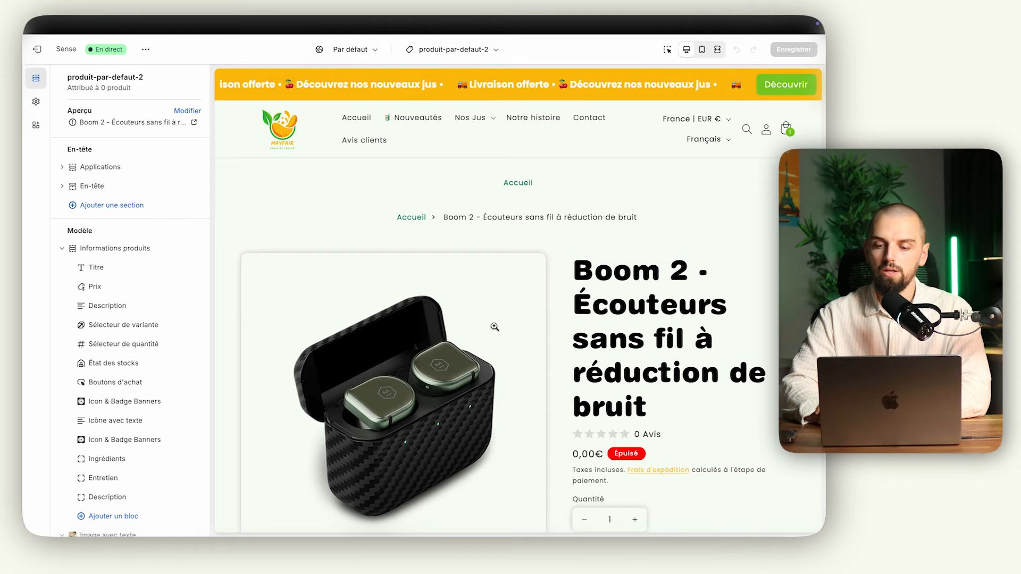
# Delete all blocks in the template's Informations produits section, from the bottom Description block up to Titre
pyautogui.scroll(-1, 651, 368)
pyautogui.scroll(-10, 651, 368)
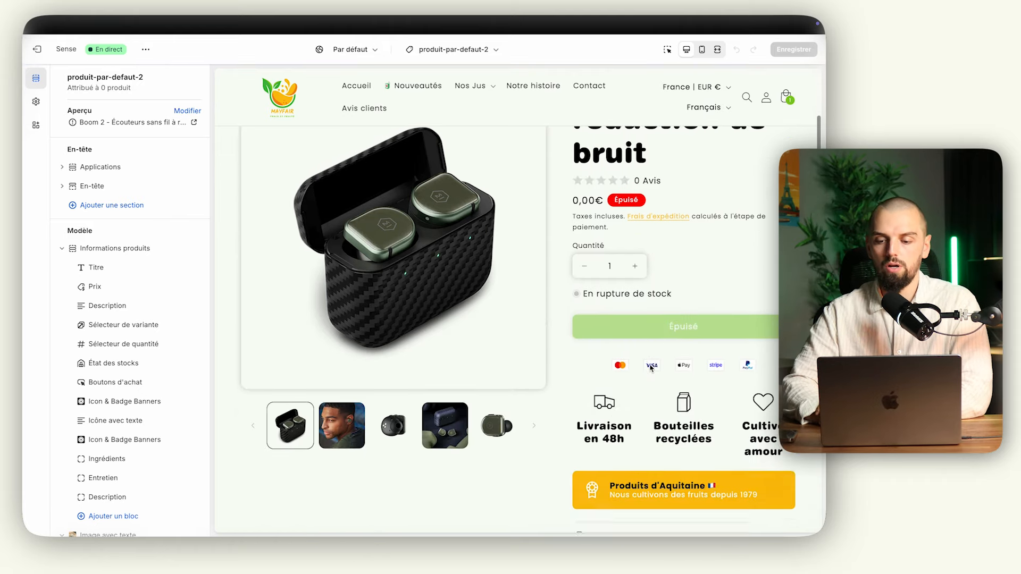
pyautogui.scroll(8, 651, 368)
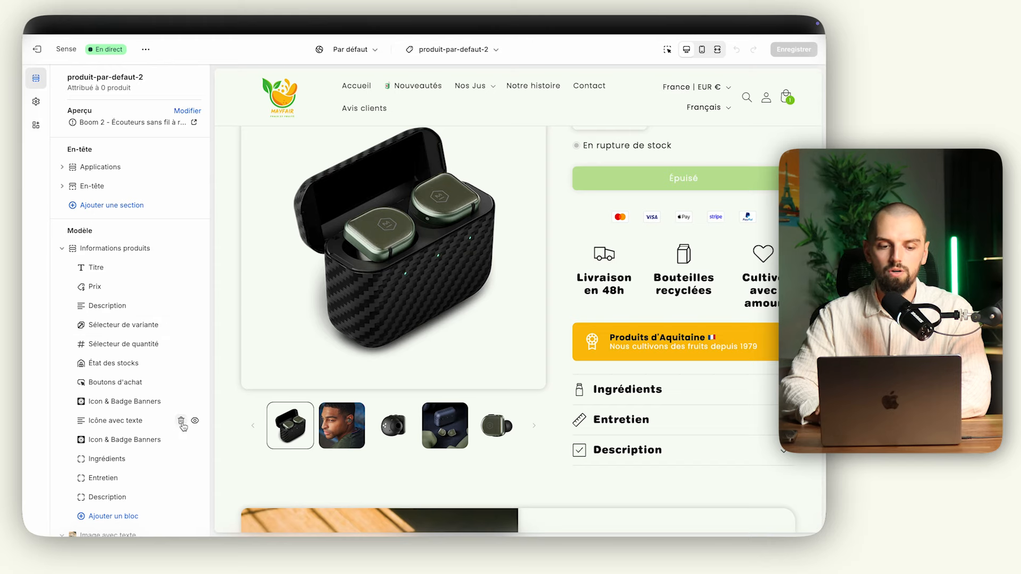
pyautogui.click(181, 497)
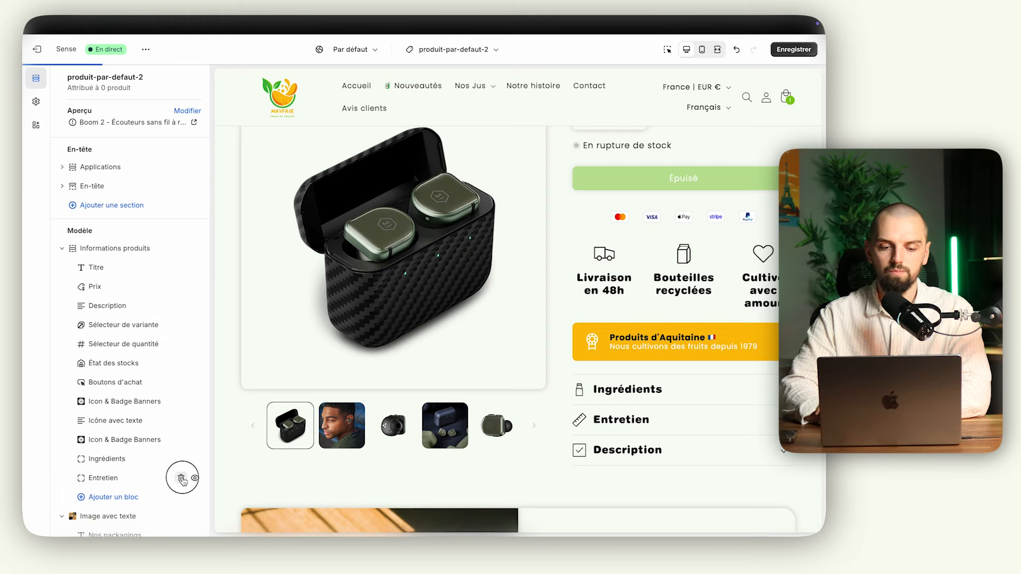
pyautogui.click(181, 477)
pyautogui.click(181, 458)
pyautogui.click(181, 440)
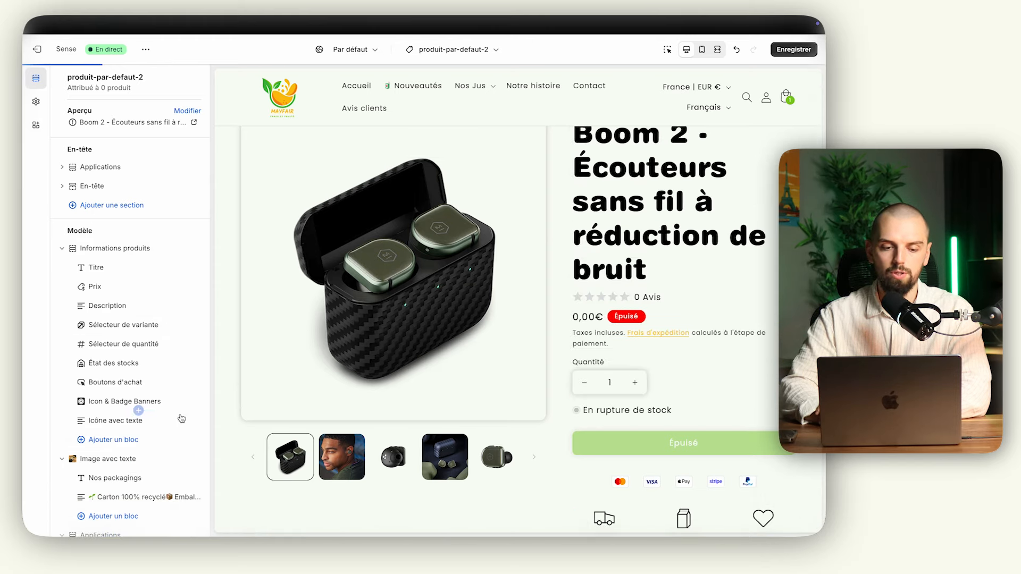
pyautogui.click(181, 420)
pyautogui.click(181, 402)
pyautogui.click(181, 382)
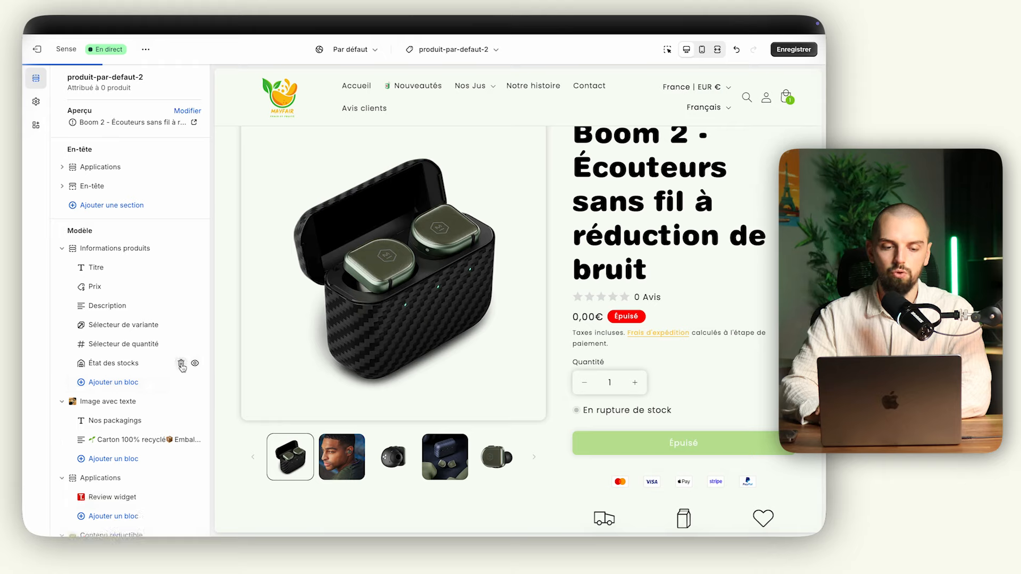
pyautogui.click(181, 363)
pyautogui.click(180, 344)
pyautogui.click(180, 325)
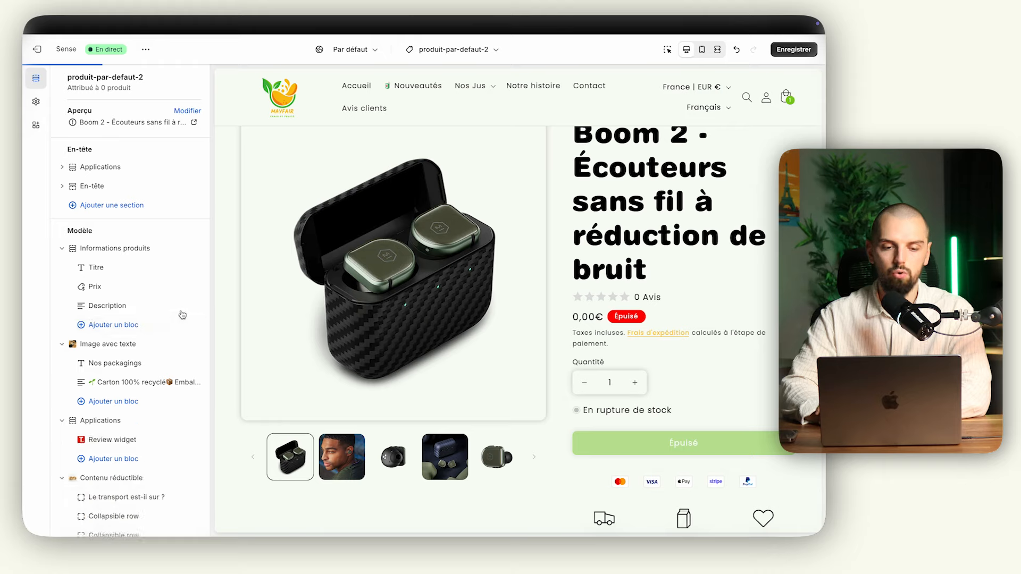
pyautogui.click(180, 306)
pyautogui.click(181, 286)
pyautogui.click(181, 269)
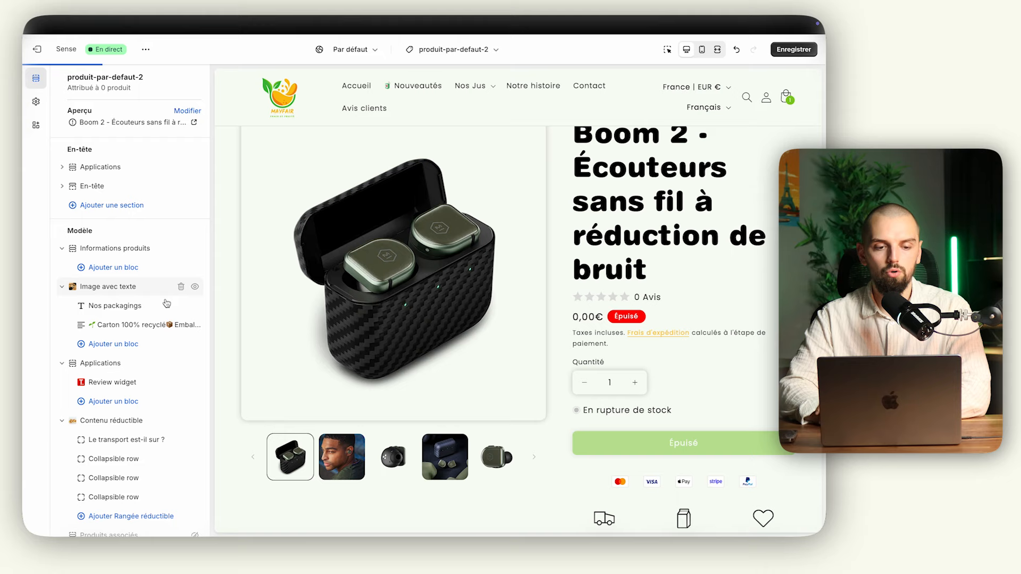
# Delete the template's two Image avec texte sections and its Applications, Contenu réductible and Collection en vedette sections
pyautogui.click(181, 287)
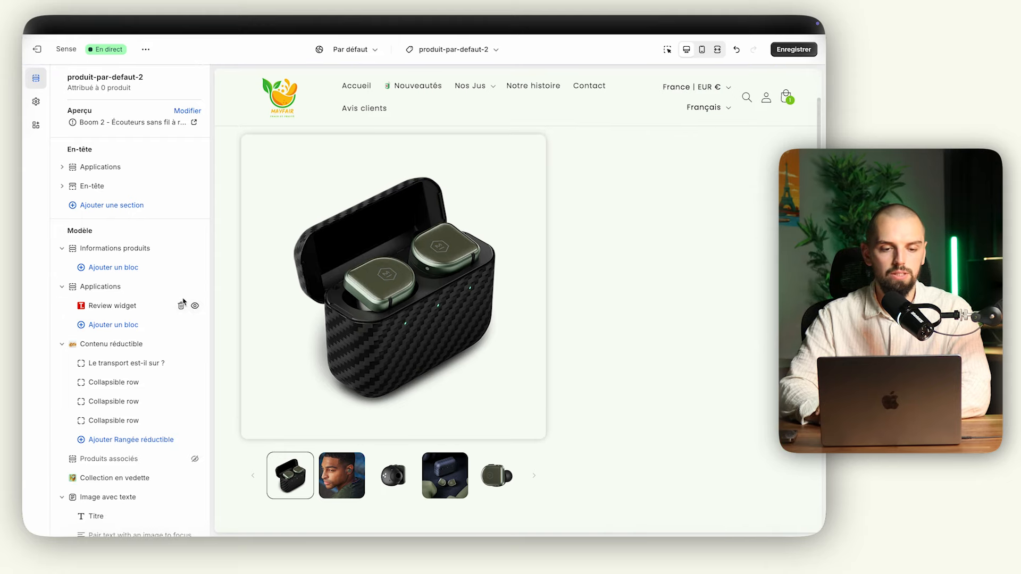
pyautogui.click(181, 287)
pyautogui.click(181, 286)
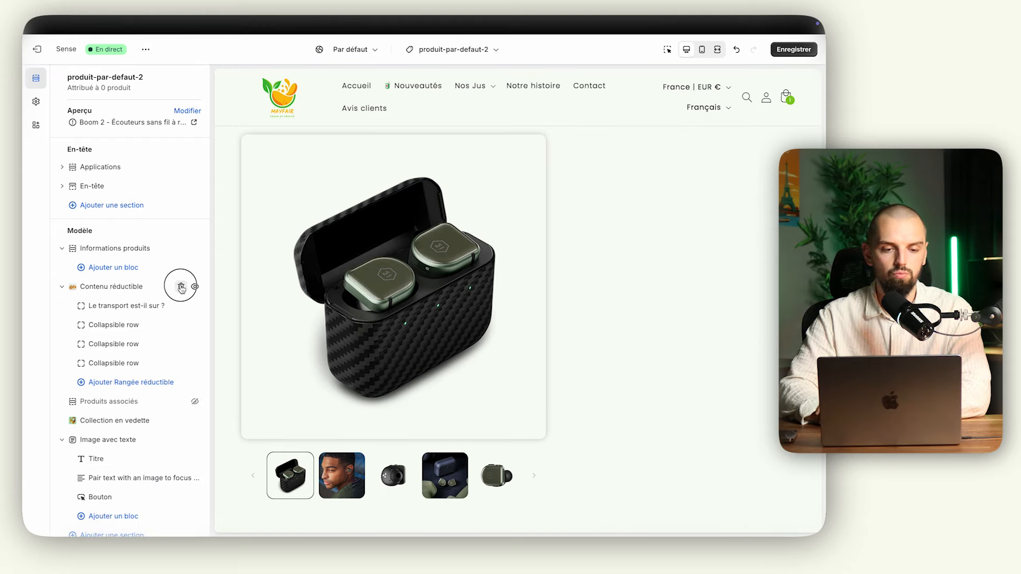
pyautogui.click(181, 306)
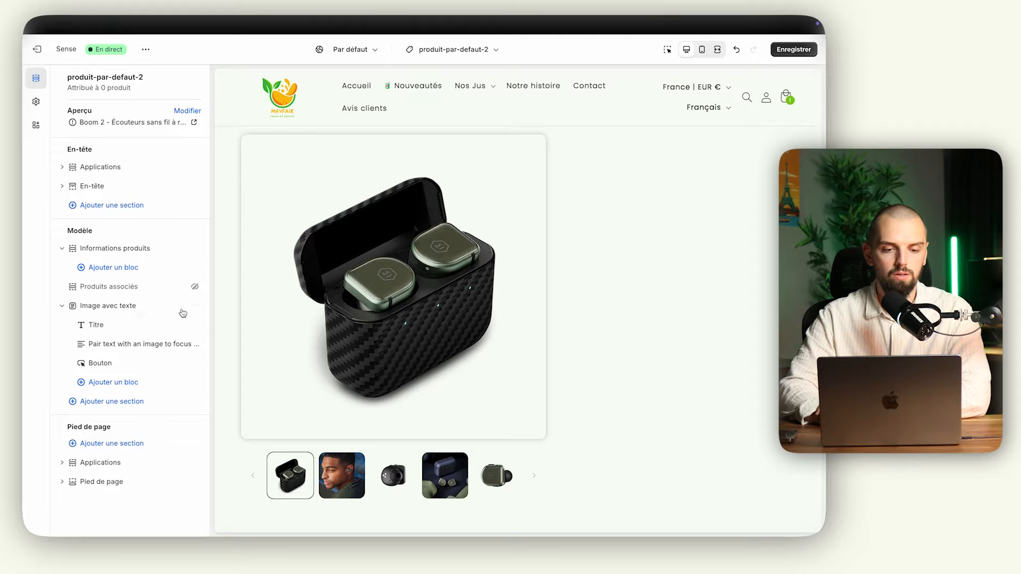
pyautogui.click(181, 306)
# Add a Titre block to the Informations produits section
pyautogui.scroll(-6, 477, 331)
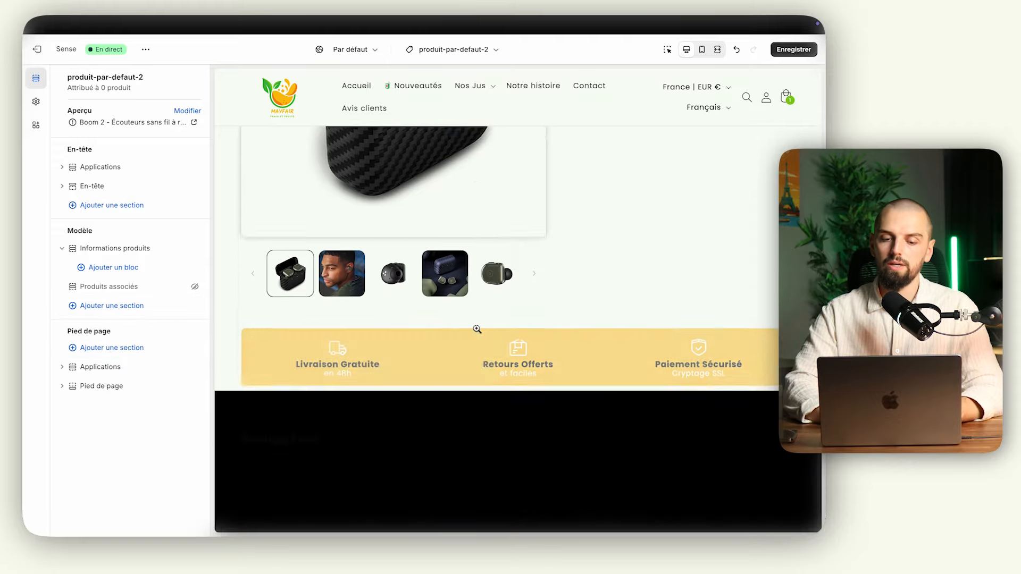
pyautogui.scroll(7, 478, 332)
pyautogui.scroll(1, 477, 333)
pyautogui.scroll(-2, 477, 332)
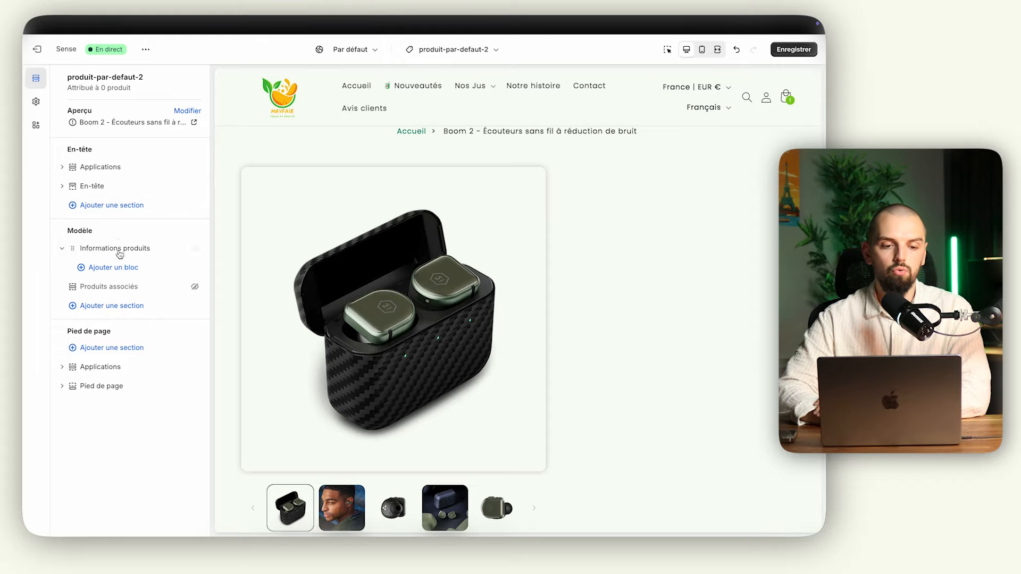
pyautogui.click(121, 268)
pyautogui.click(249, 255)
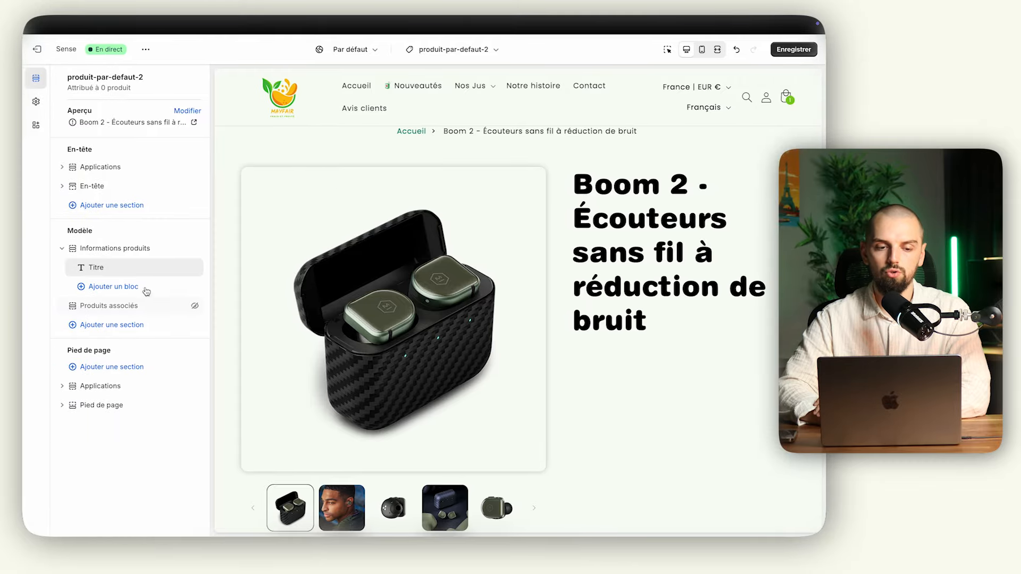
pyautogui.click(128, 270)
pyautogui.click(62, 78)
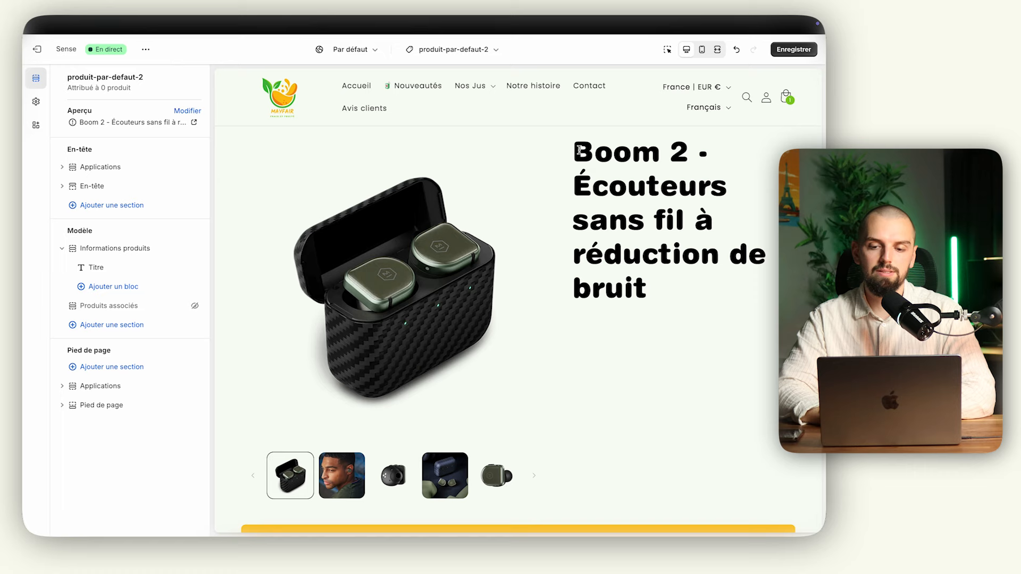
# Set the desktop media width of the Informations produits section to Petit
pyautogui.moveTo(579, 150); pyautogui.dragTo(664, 292)
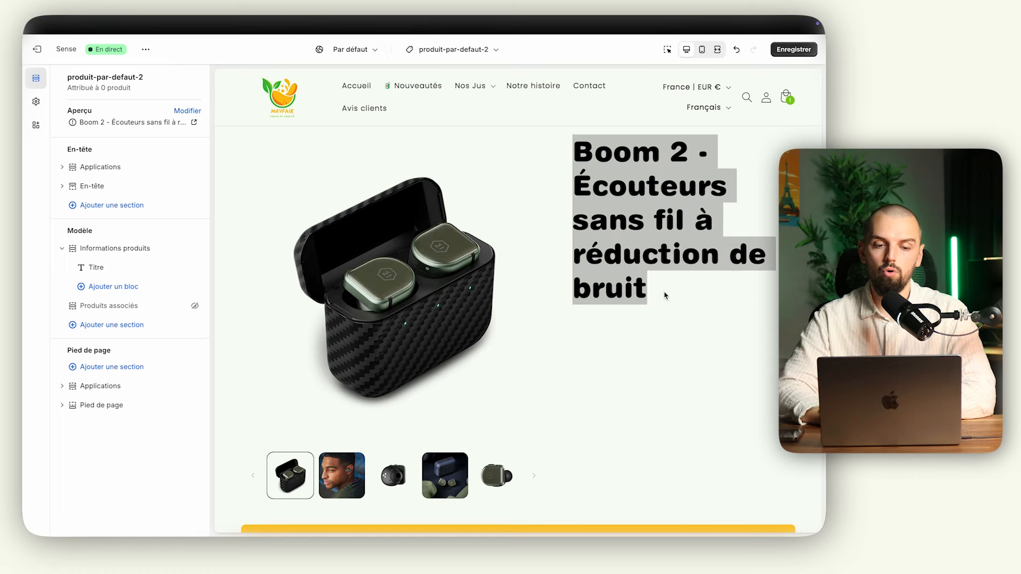
pyautogui.click(105, 250)
pyautogui.scroll(-2, 109, 247)
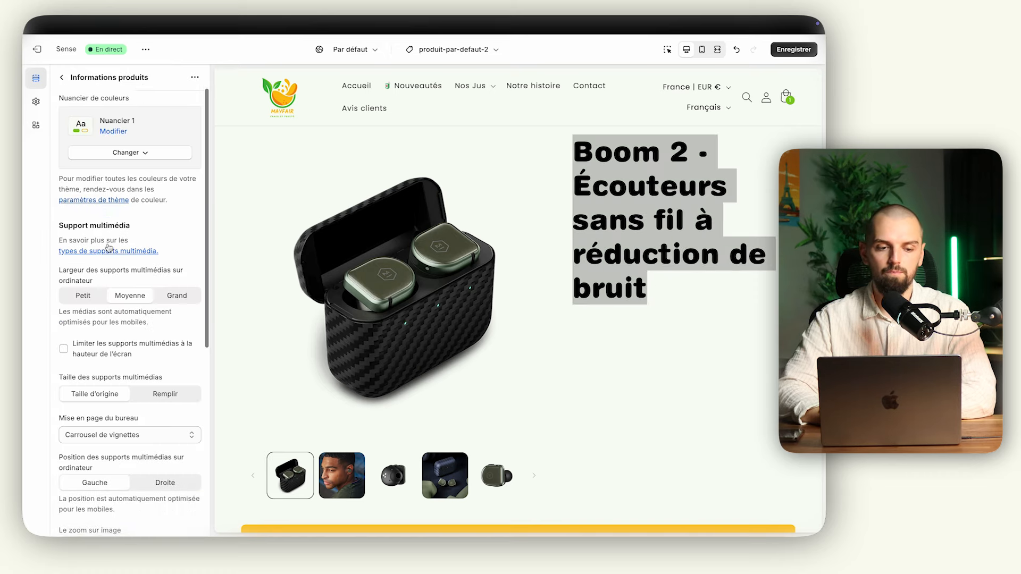
pyautogui.click(87, 273)
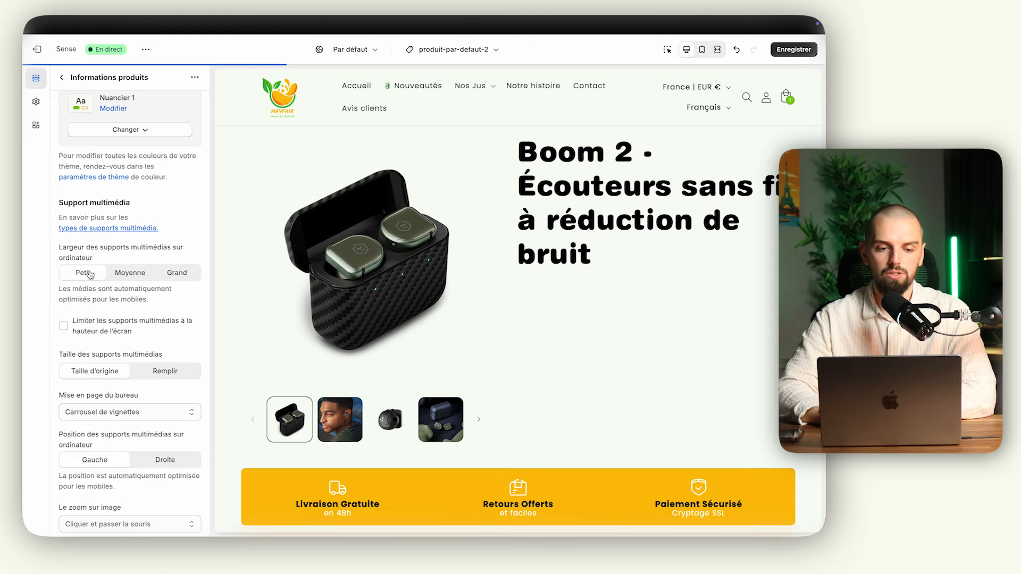
# Preview the product page at full width, check how the title wraps, and save the template
pyautogui.click(717, 50)
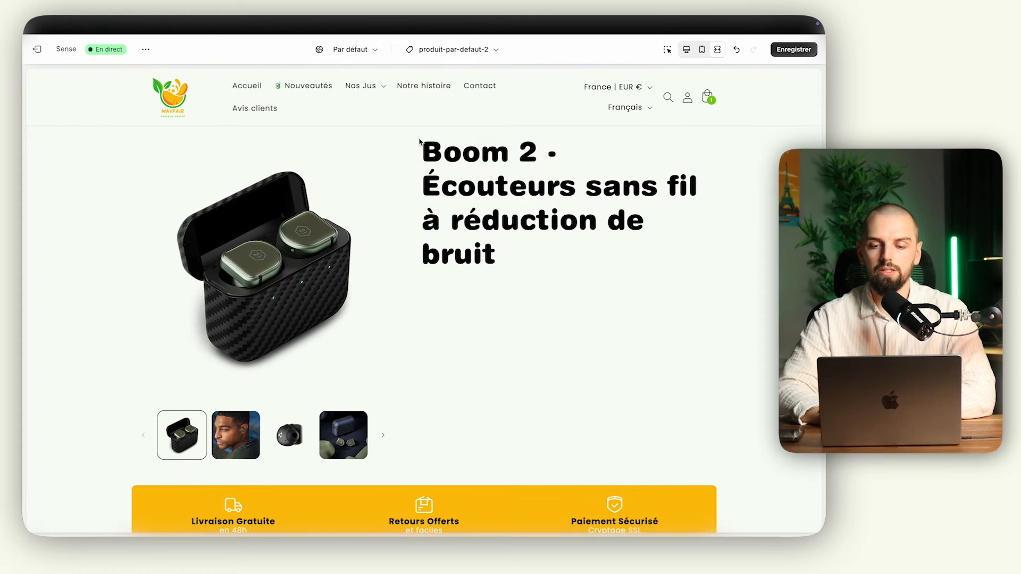
pyautogui.moveTo(430, 153); pyautogui.dragTo(518, 269)
pyautogui.click(493, 224)
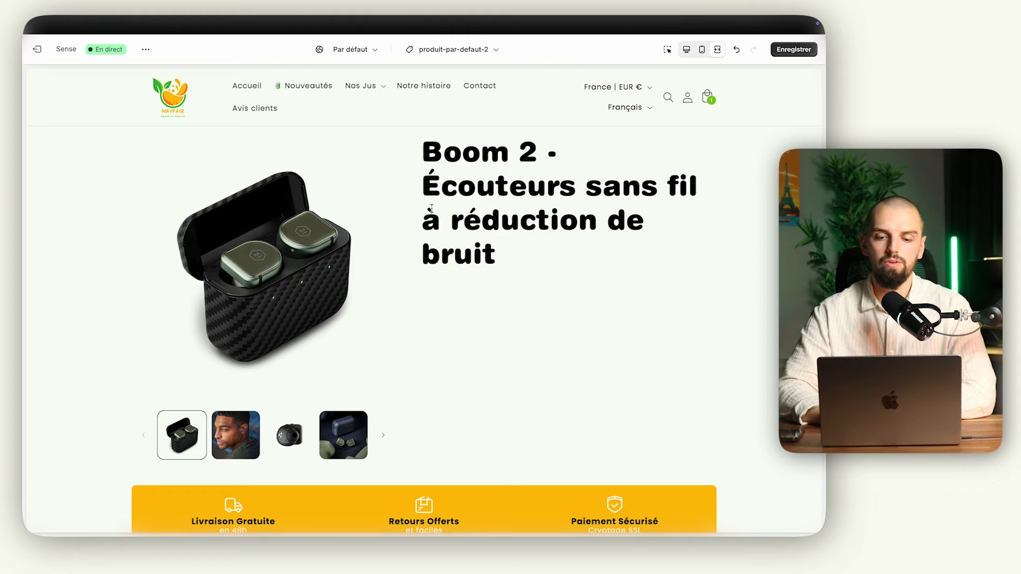
pyautogui.moveTo(423, 217); pyautogui.dragTo(500, 252)
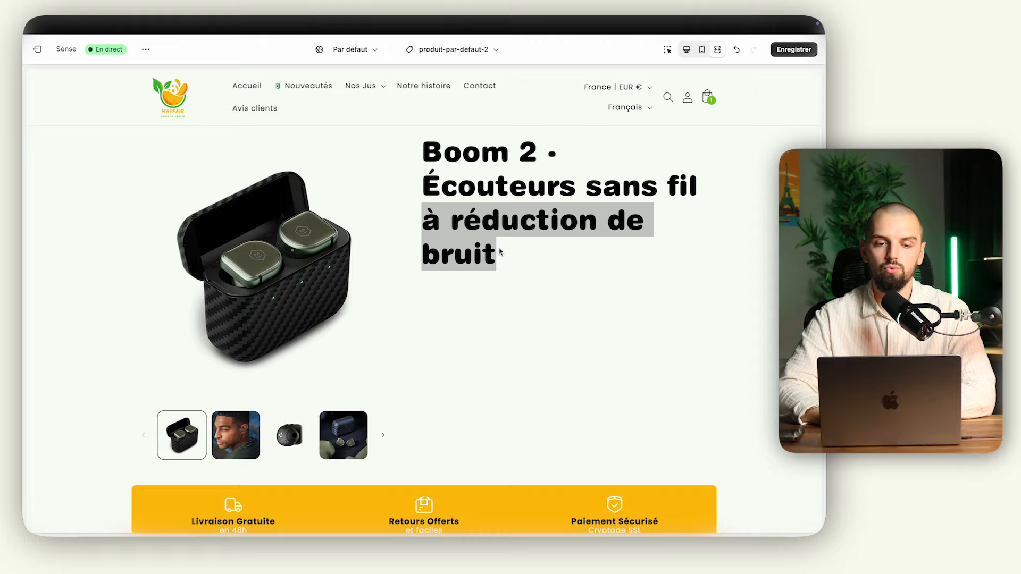
pyautogui.click(793, 49)
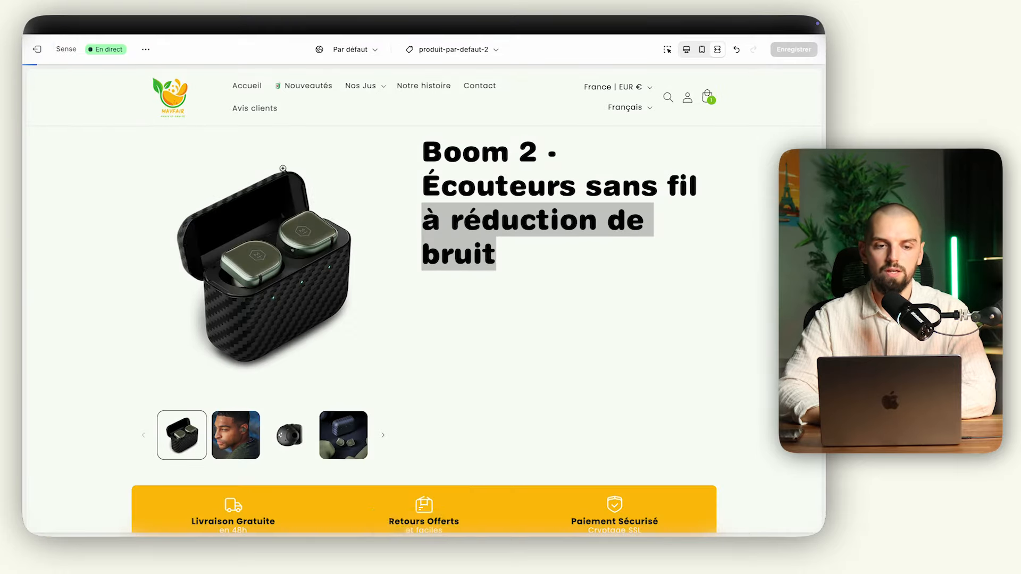
# Open the Boom 2 earbuds product from the store's product list in a separate browser tab
pyautogui.press('super+shift+d')
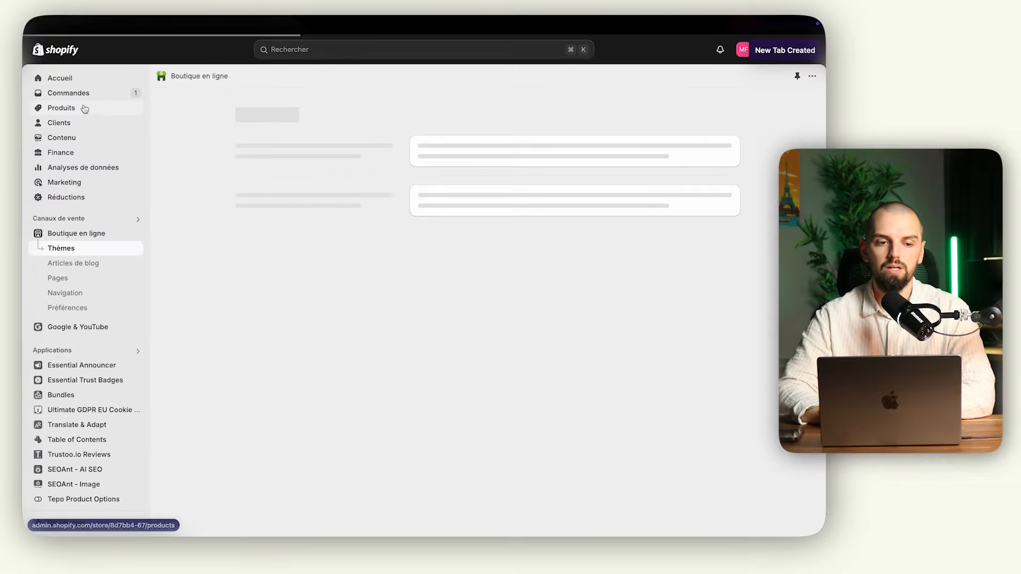
pyautogui.click(83, 107)
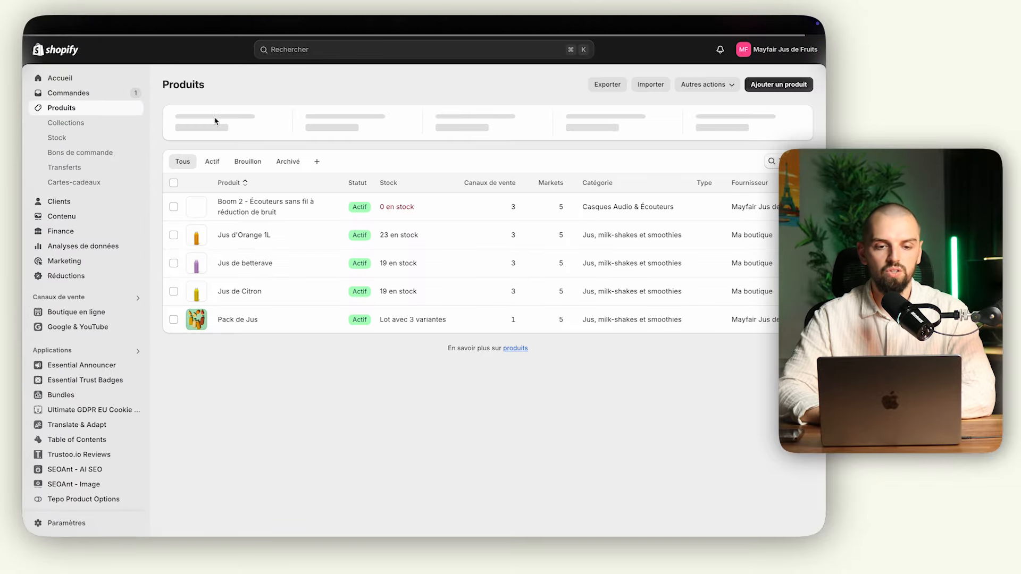
pyautogui.click(255, 207)
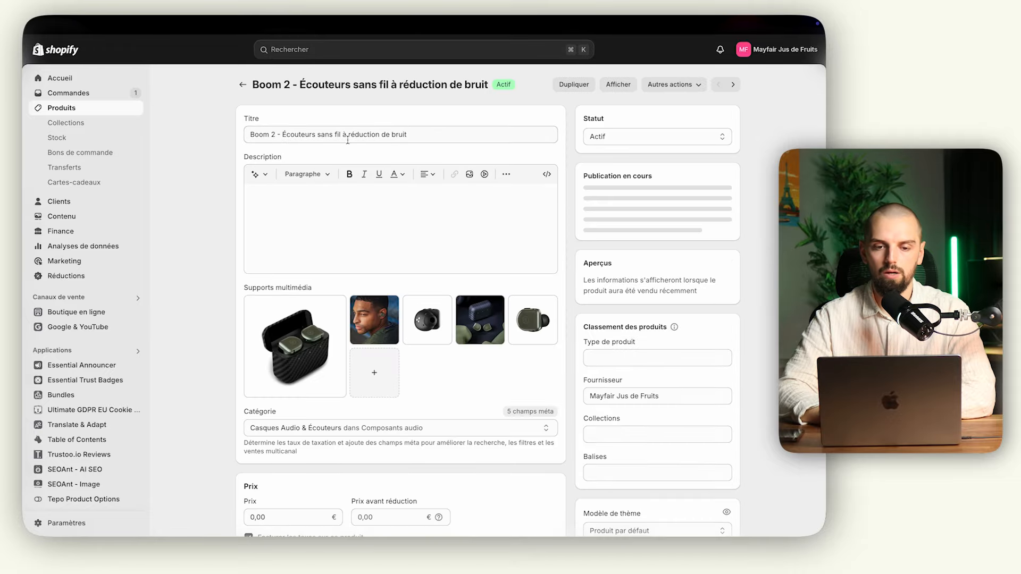
# Shorten the product title to "Boom 2 - Écouteurs sans fil" and save the product
pyautogui.moveTo(343, 135); pyautogui.dragTo(412, 134)
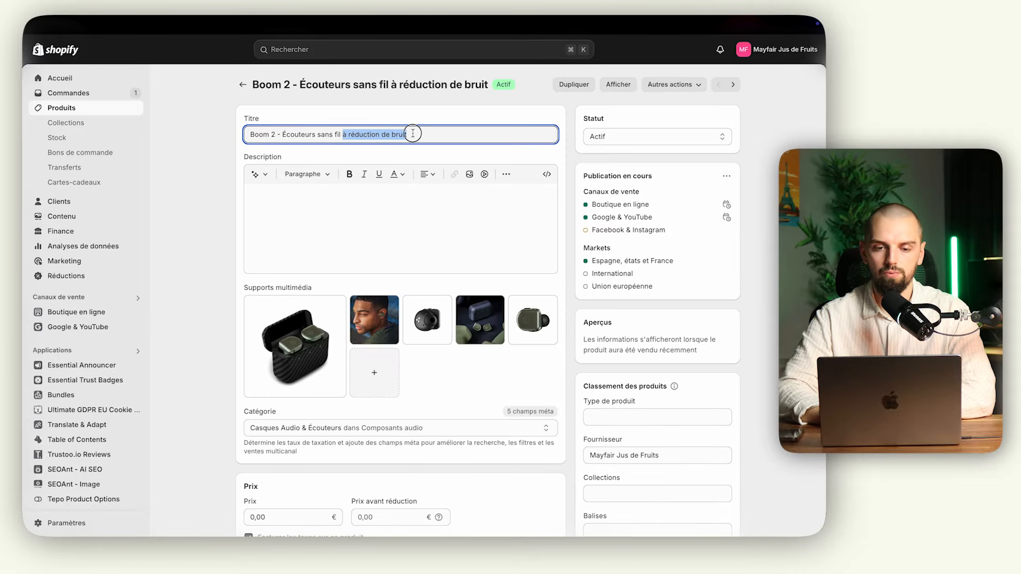
pyautogui.press('BackSpace')
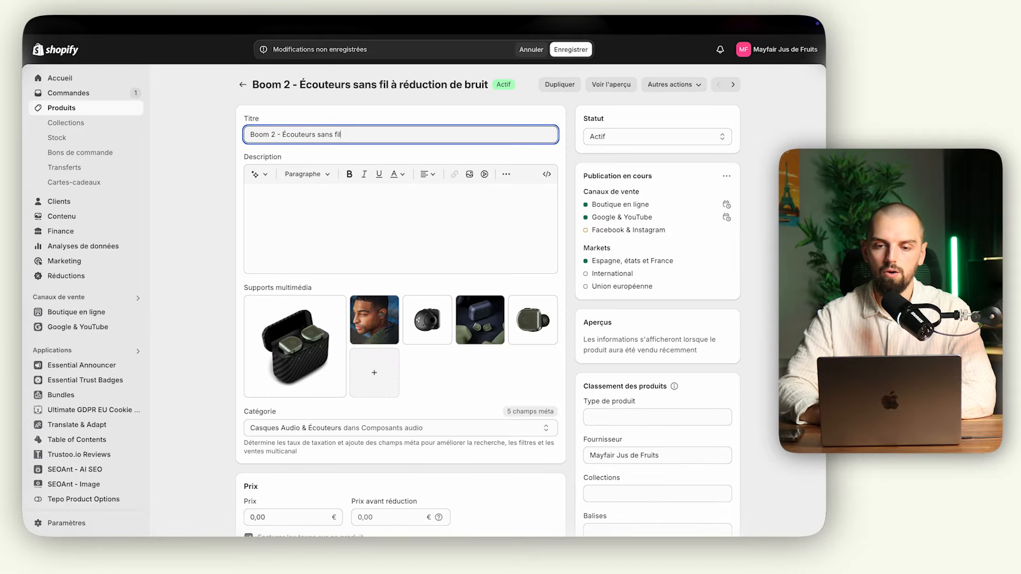
pyautogui.click(585, 51)
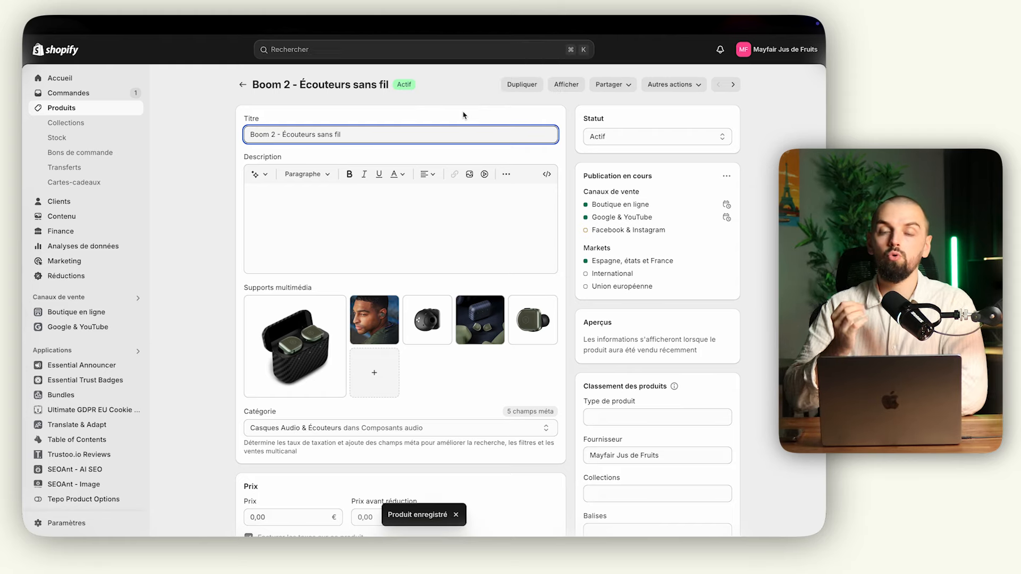
pyautogui.click(465, 114)
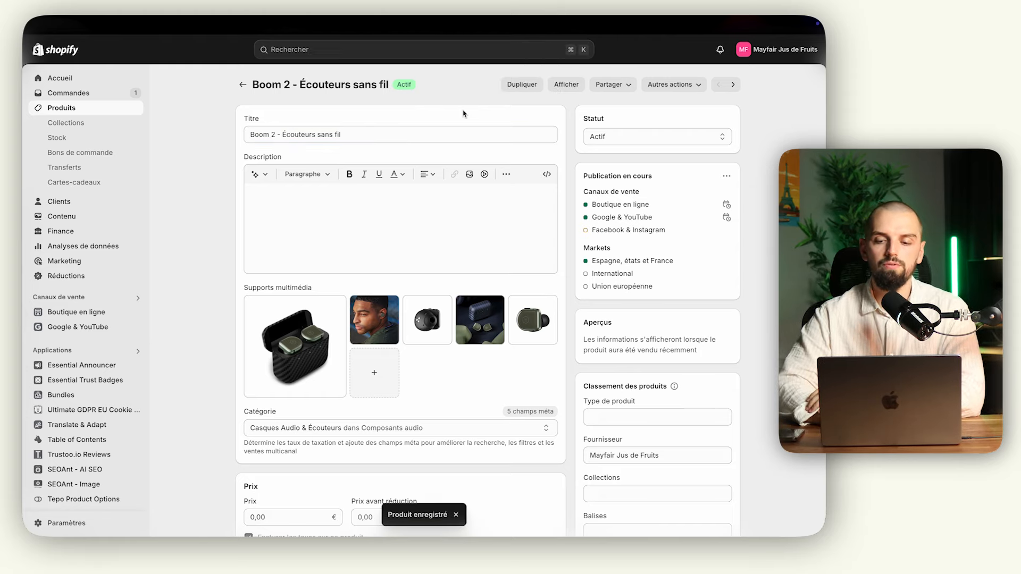
# Return to the theme editor, reload it and check how the shortened title displays on the product page
pyautogui.moveTo(25, 248)
pyautogui.click(74, 265)
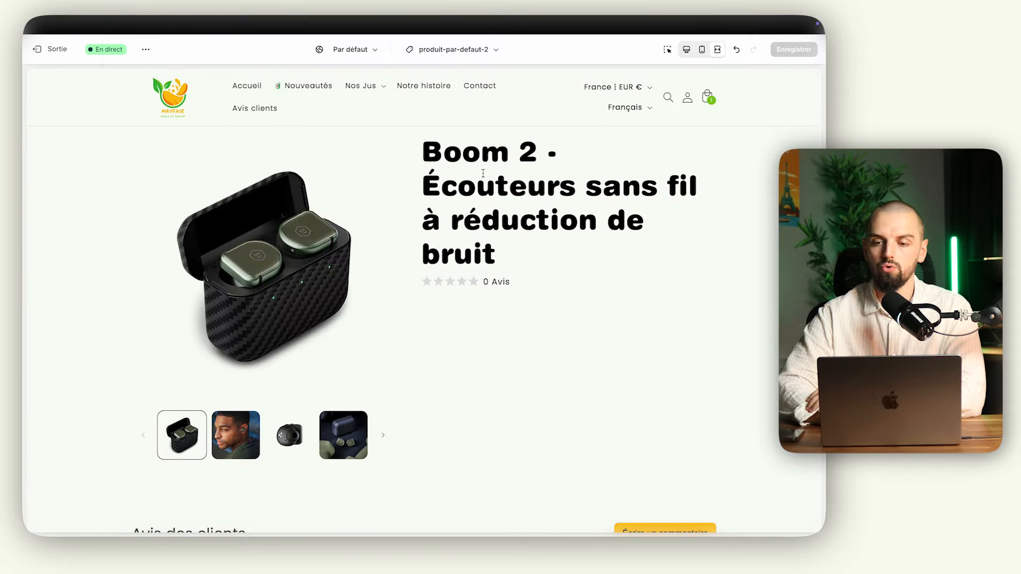
pyautogui.press('super+r')
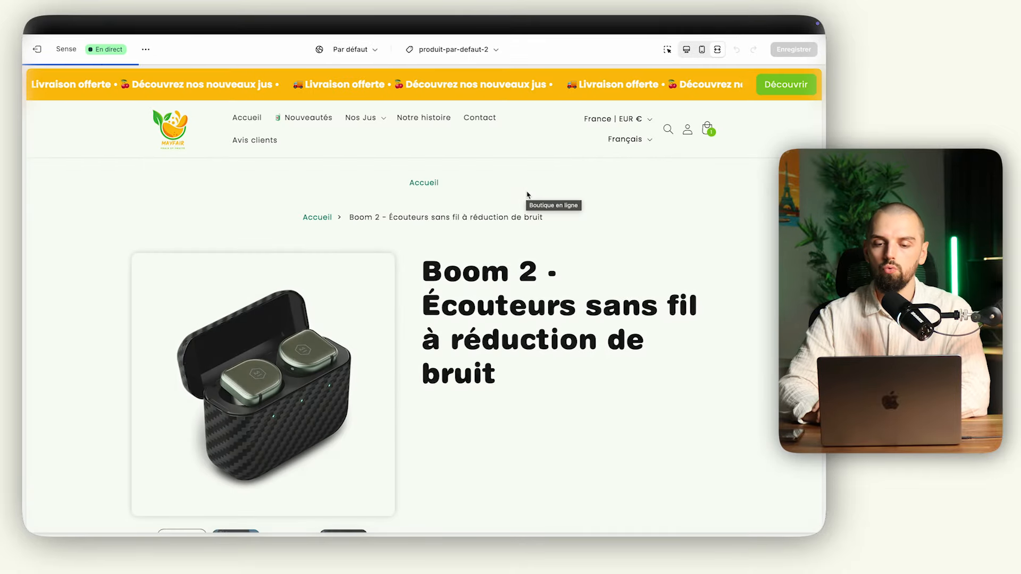
pyautogui.scroll(-1, 508, 298)
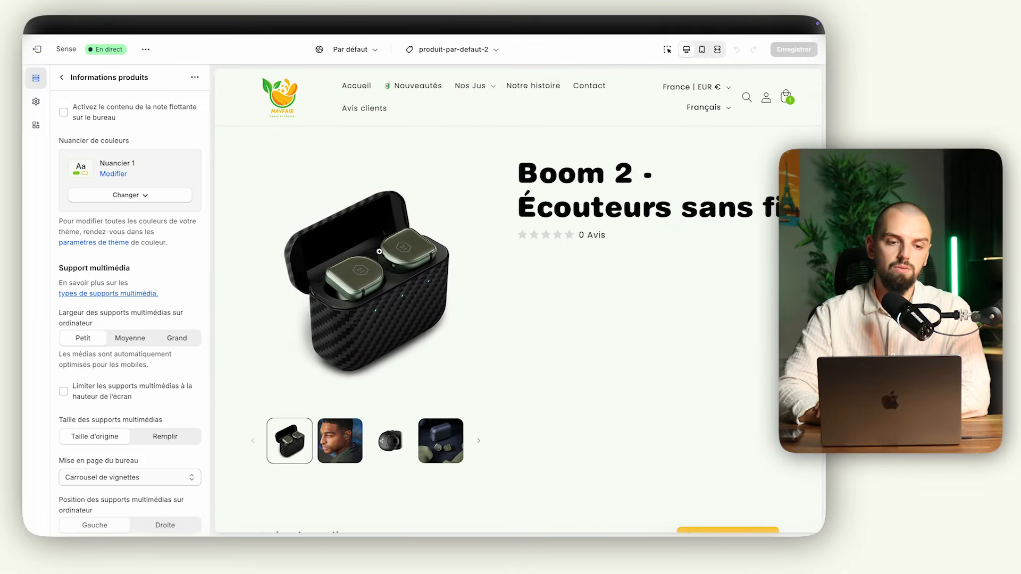
pyautogui.scroll(1, 620, 211)
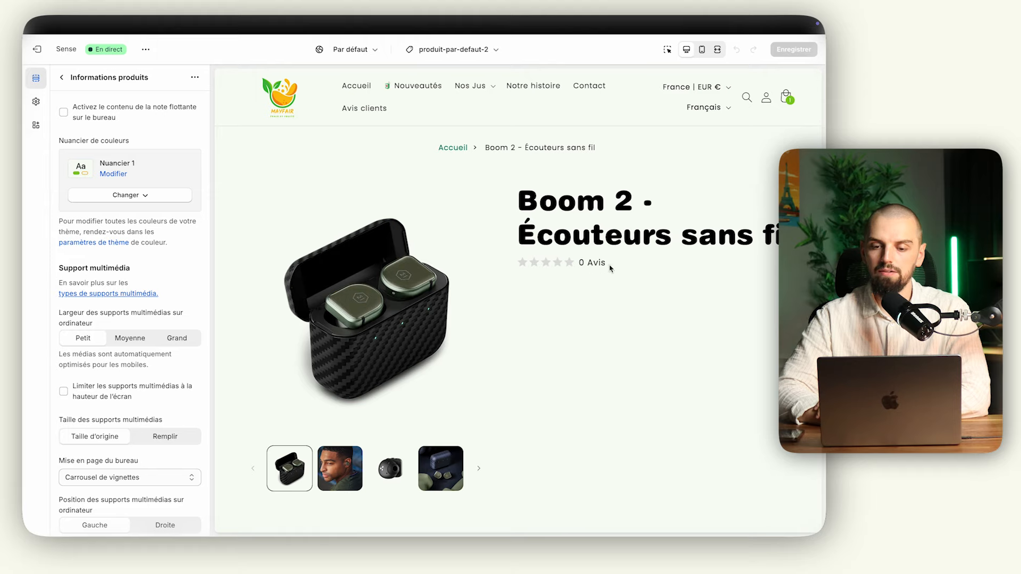
# Add a Prix block under the title in the Informations produits section and save the template
pyautogui.click(63, 78)
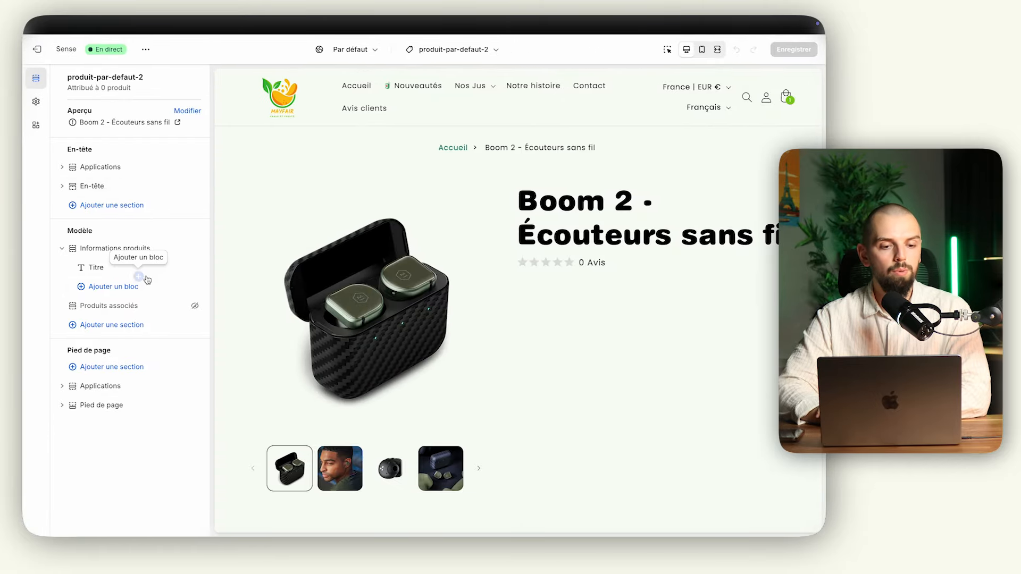
pyautogui.click(113, 287)
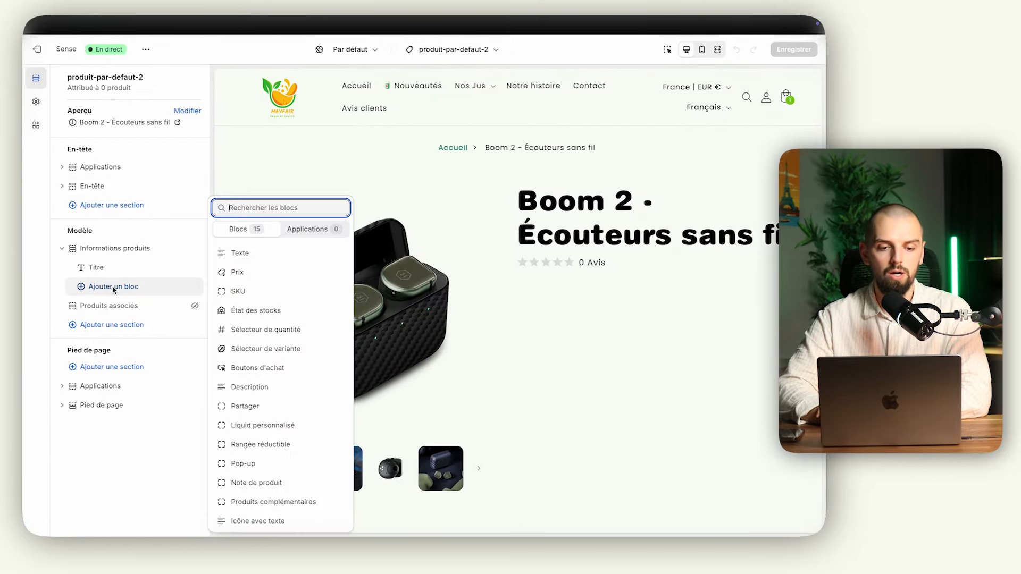
pyautogui.click(270, 276)
pyautogui.click(101, 286)
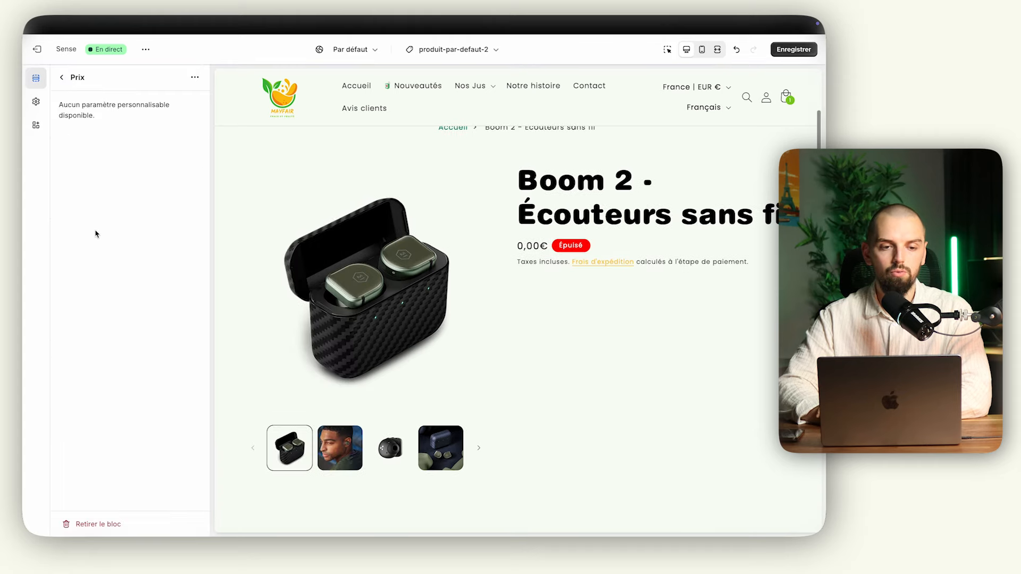
pyautogui.click(62, 78)
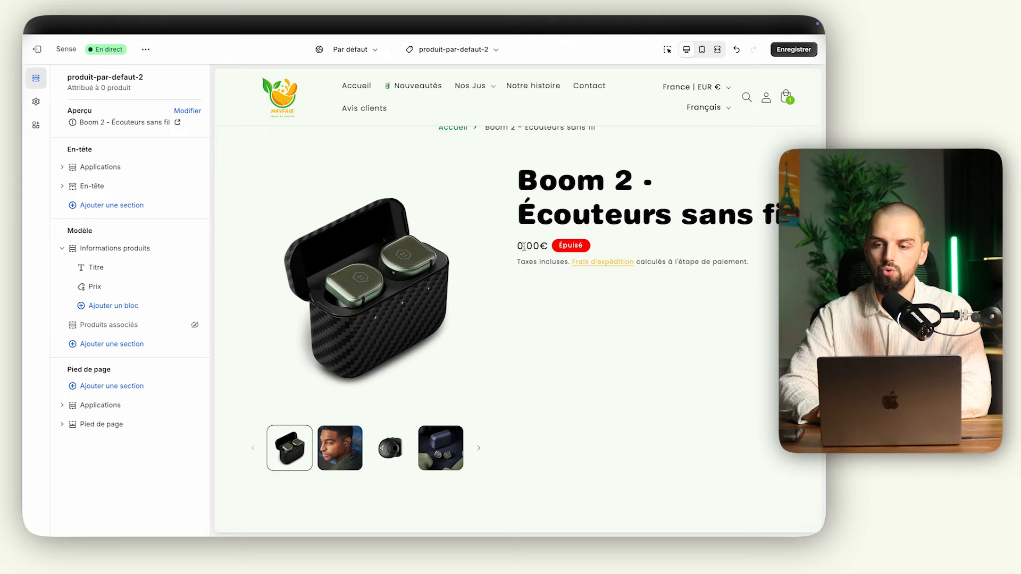
pyautogui.click(793, 49)
# On the Boom 2 product's admin page, set the price to 99,00 € and the Prix avant réduction to 129,00 €
pyautogui.moveTo(50, 196)
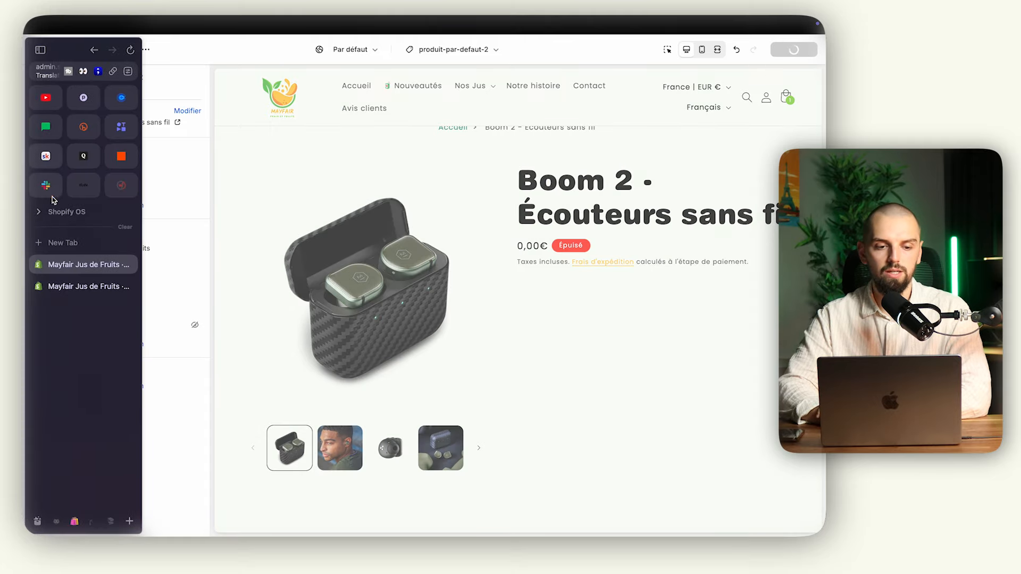
pyautogui.click(76, 287)
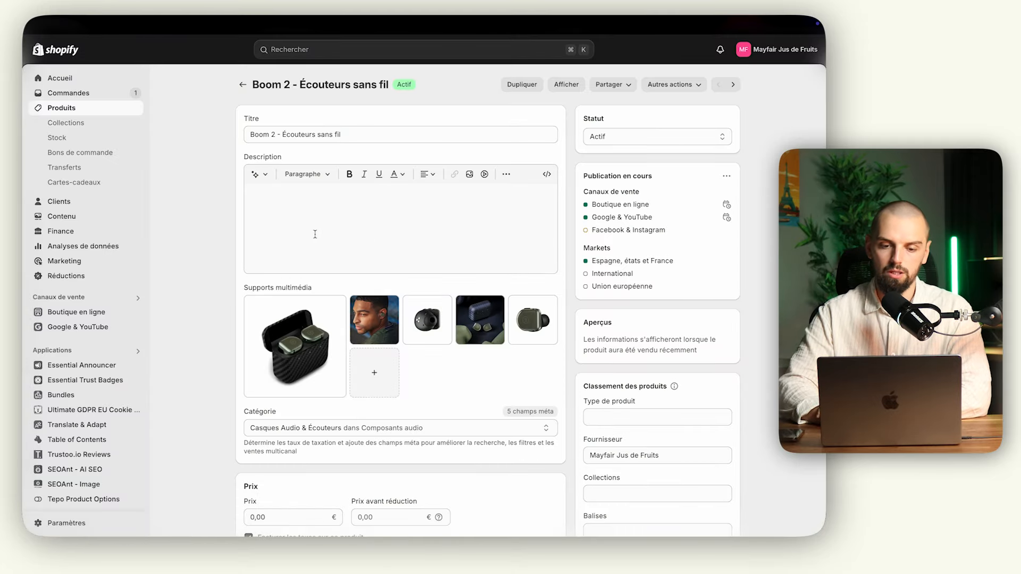
pyautogui.scroll(-3, 375, 346)
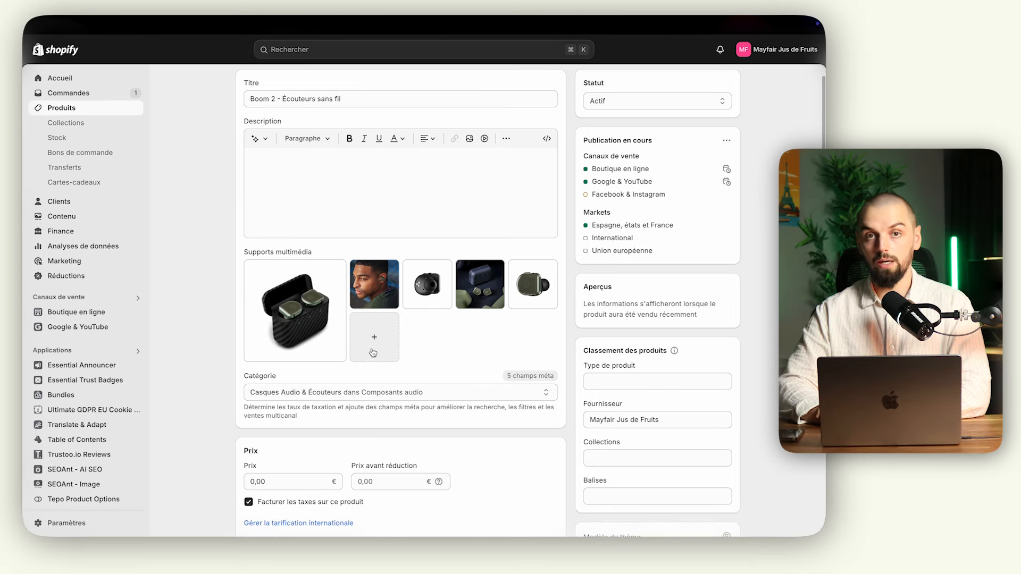
pyautogui.scroll(-3, 373, 352)
pyautogui.click(286, 313)
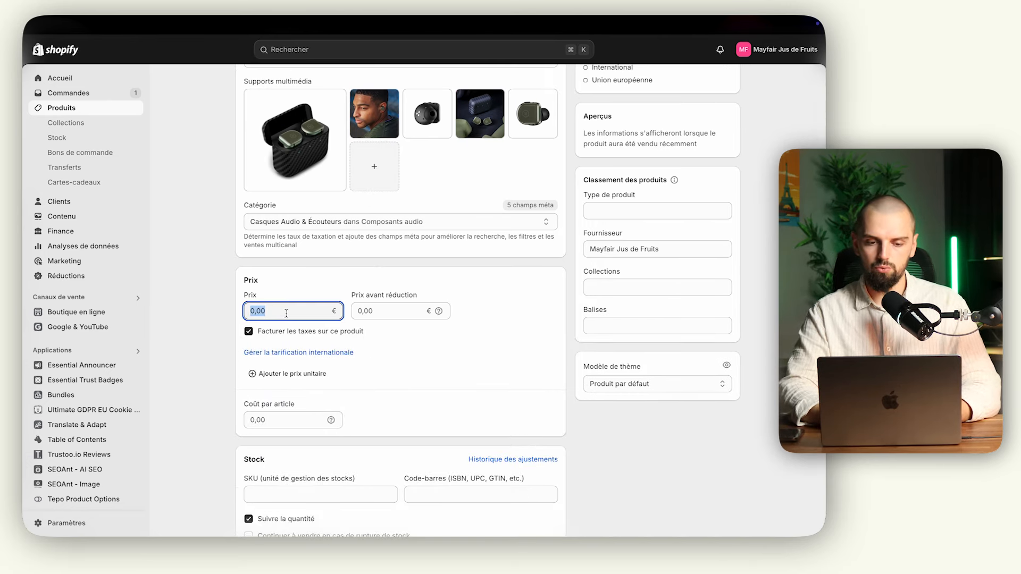
pyautogui.write('99')
pyautogui.click(359, 286)
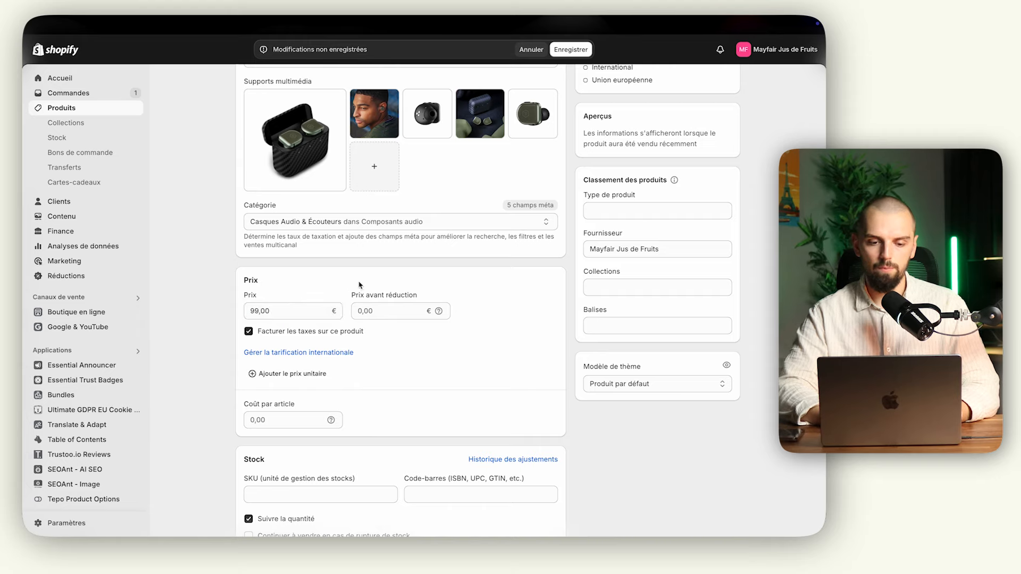
pyautogui.click(387, 313)
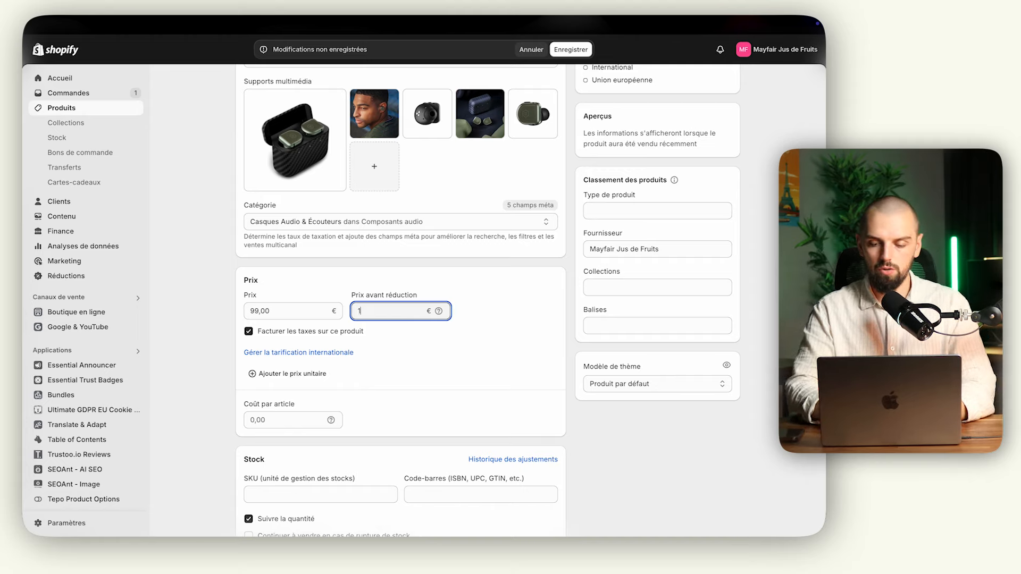
pyautogui.click(417, 272)
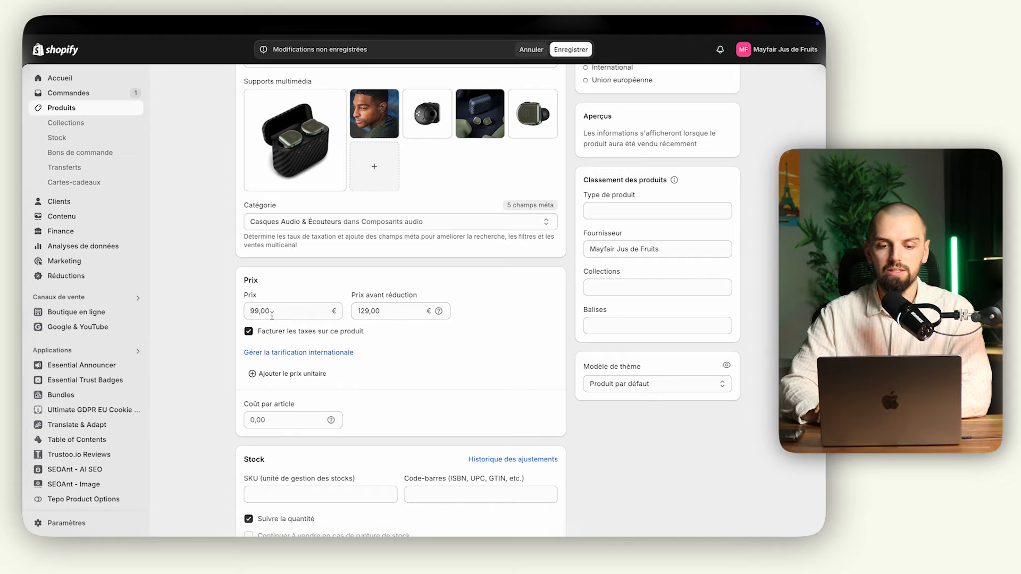
# Turn off tax charging for the product, save it and return to the theme editor
pyautogui.click(298, 335)
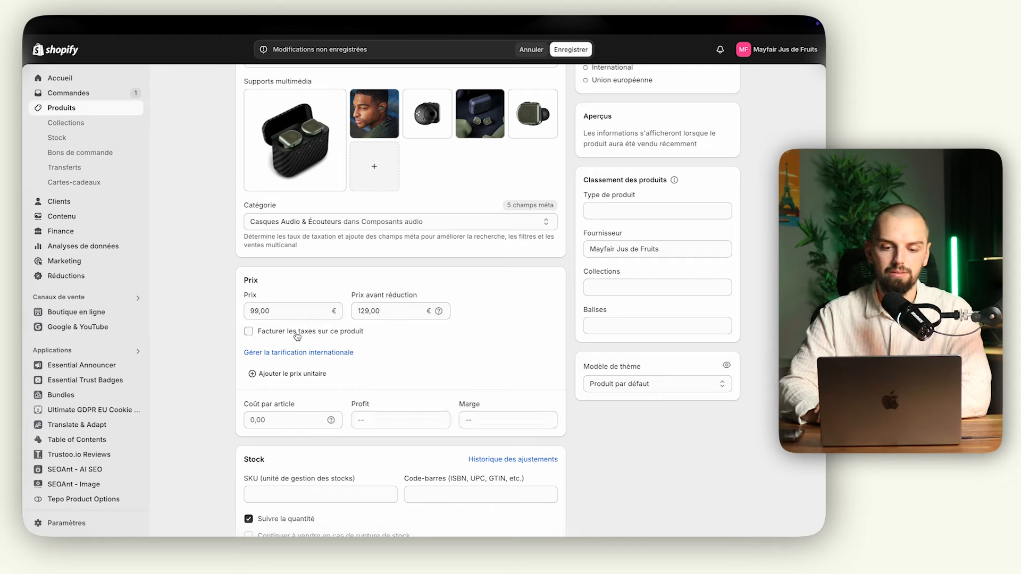
pyautogui.click(571, 52)
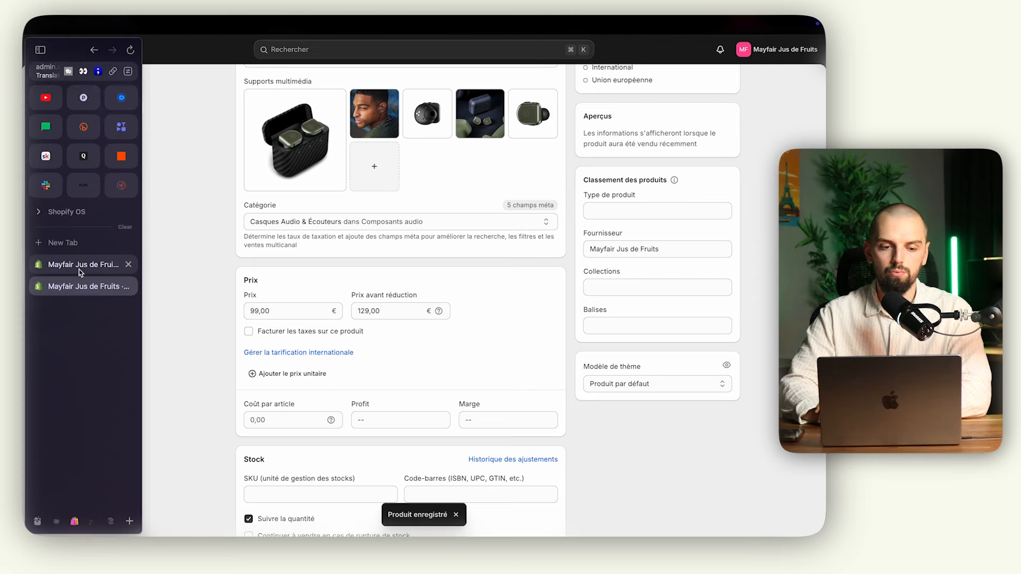
pyautogui.click(82, 266)
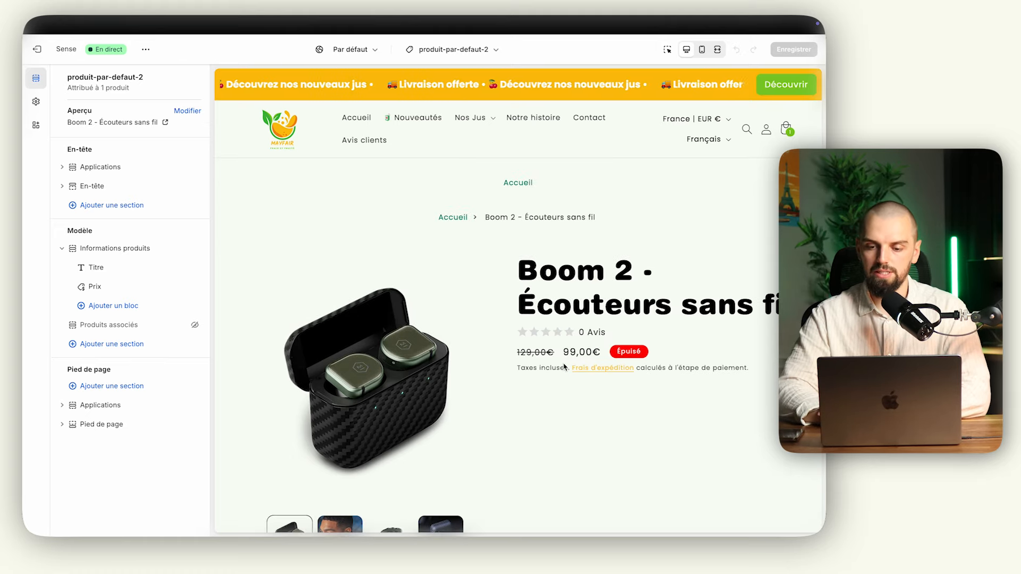
# On the product's admin page, adjust the available stock by 200 and save the quantity
pyautogui.moveTo(27, 99)
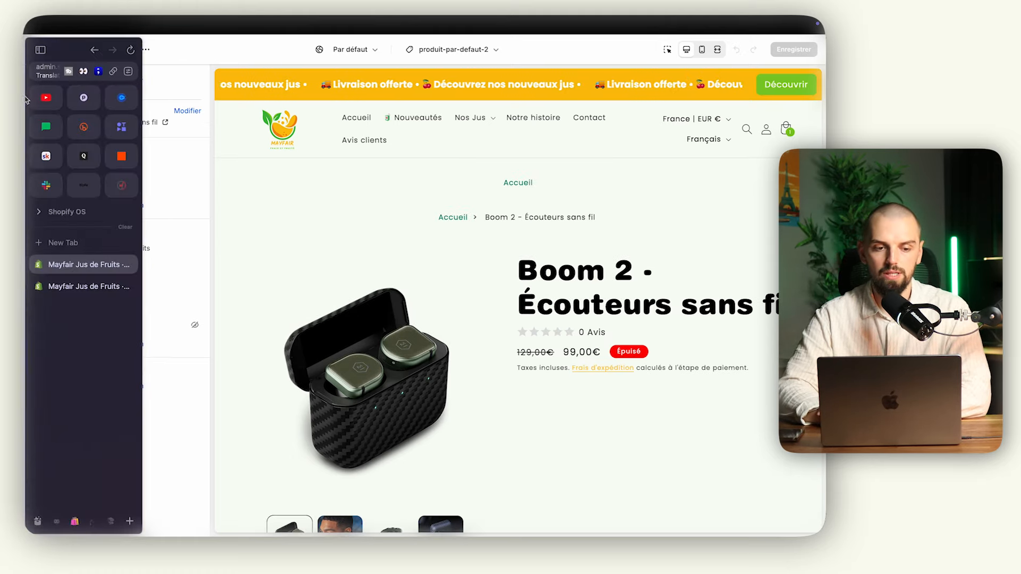
pyautogui.click(85, 286)
pyautogui.scroll(-3, 285, 361)
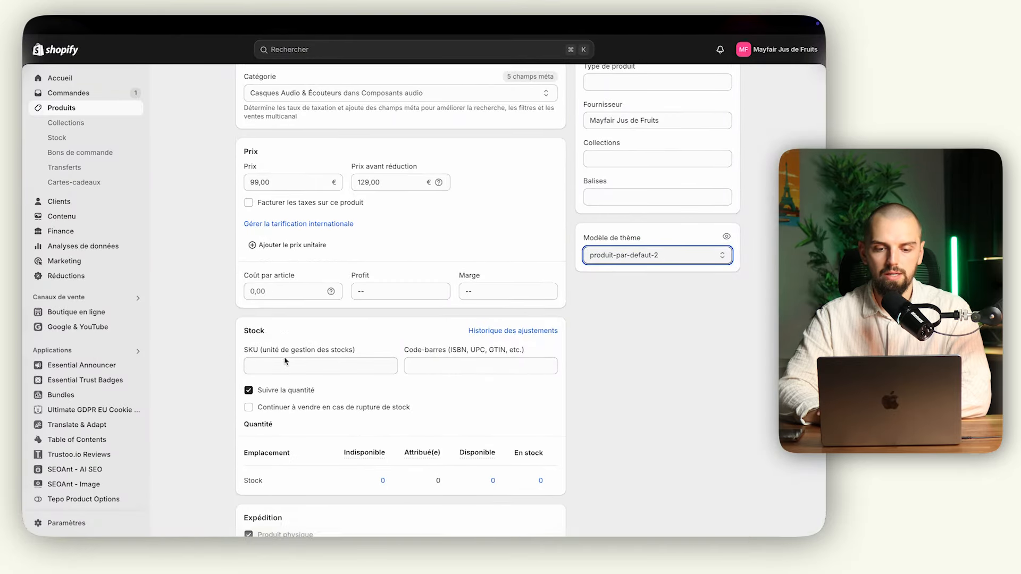
pyautogui.scroll(-2, 286, 361)
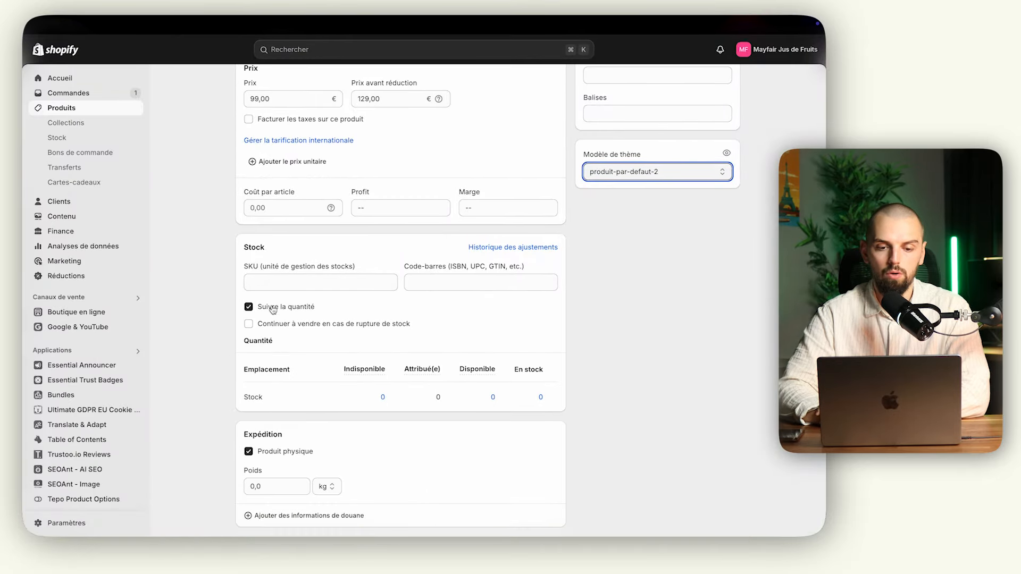
pyautogui.click(306, 309)
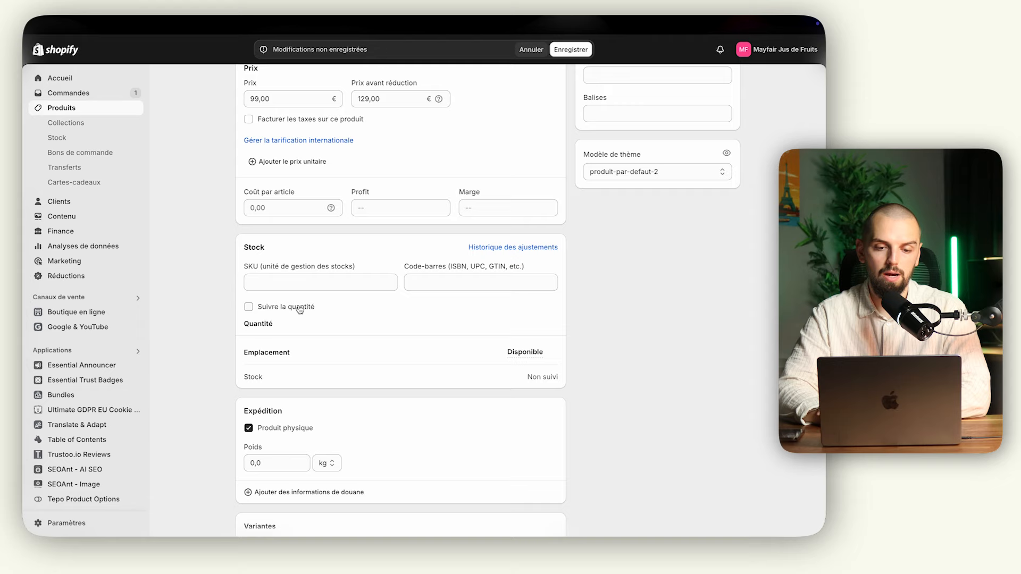
pyautogui.click(295, 309)
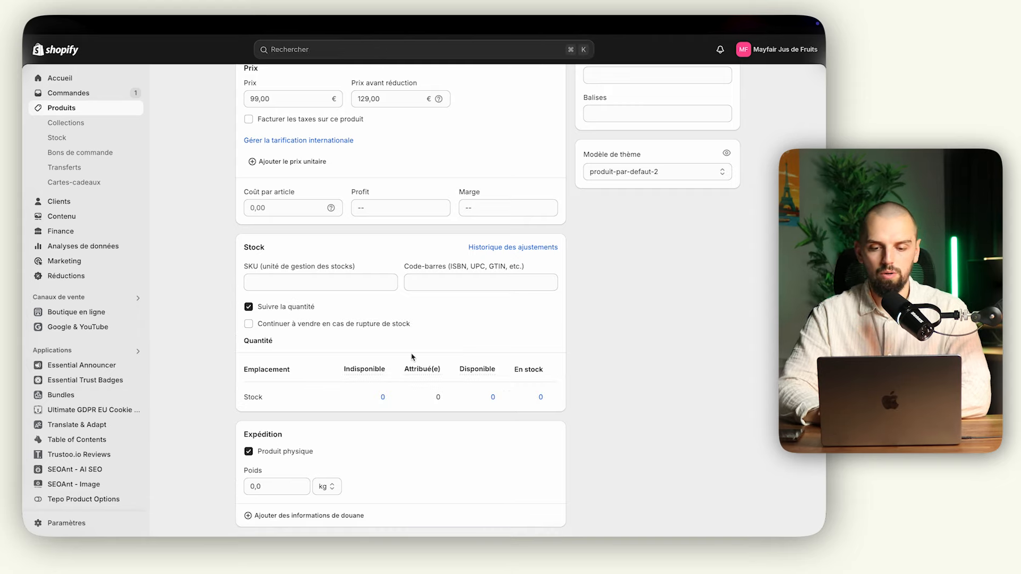
pyautogui.click(493, 403)
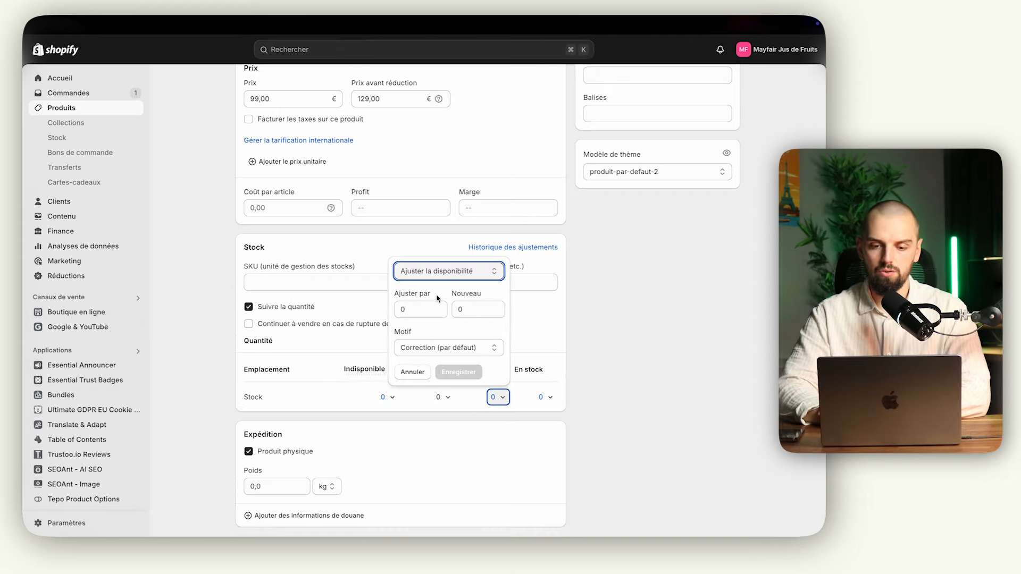
pyautogui.click(420, 307)
pyautogui.write('20')
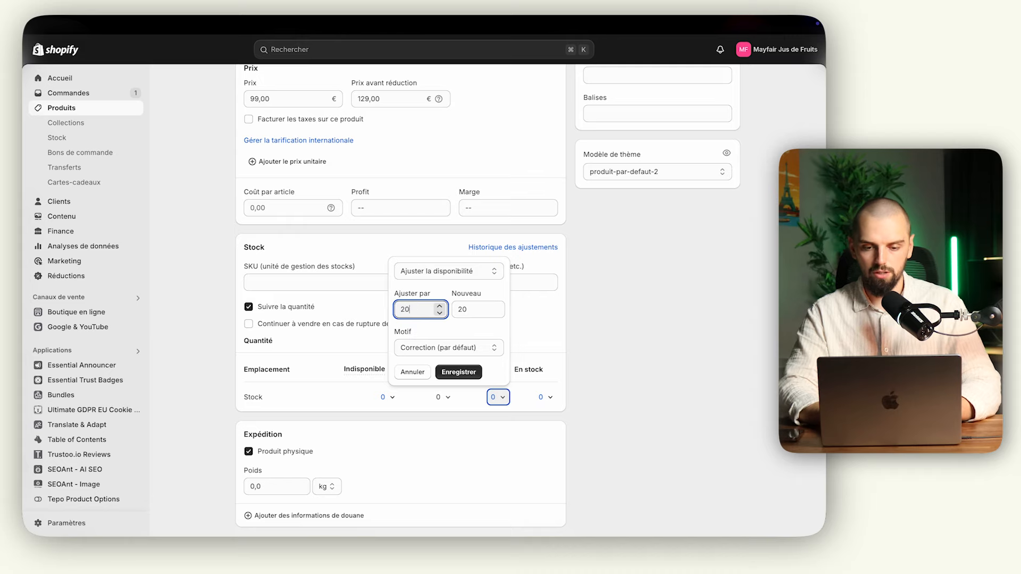
pyautogui.write('0')
pyautogui.click(458, 371)
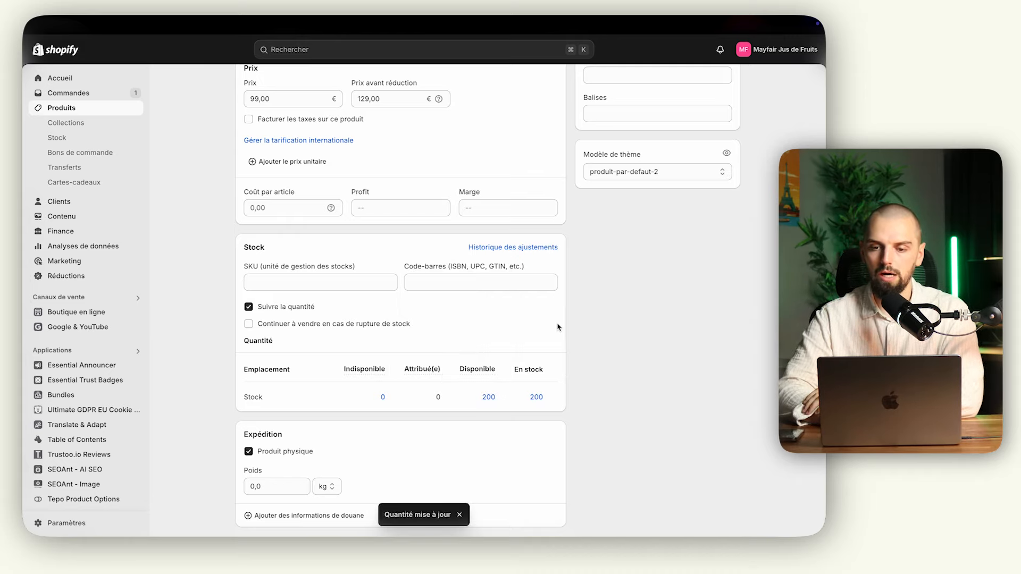
# Return to the theme editor to check the price and availability on the product page
pyautogui.scroll(6, 558, 326)
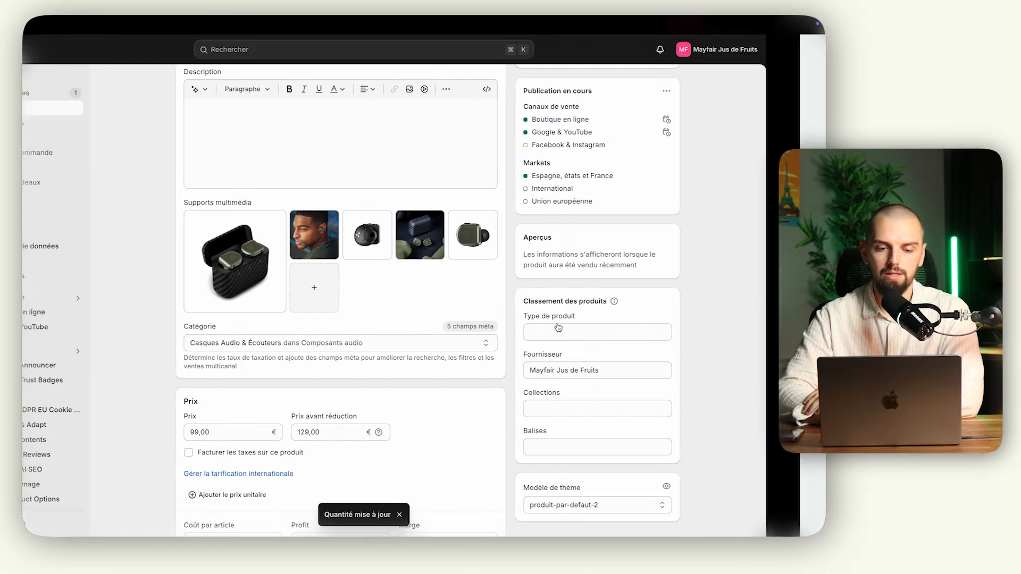
pyautogui.moveTo(28, 196)
pyautogui.click(71, 265)
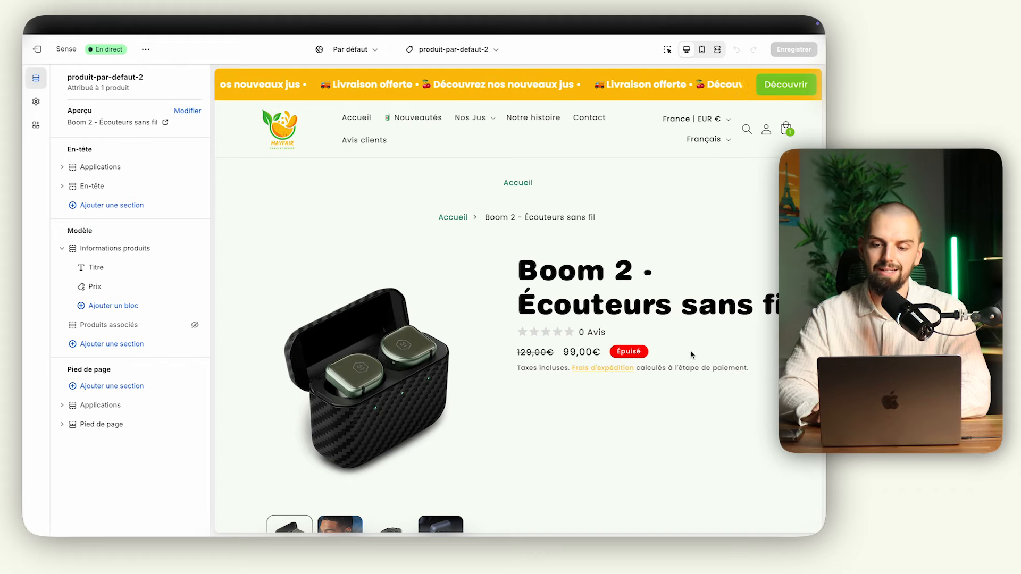
# Switch to the product page structure mind map and expand the Livraison gratuite branch to read its note
pyautogui.hotkey('ctrl', 'Right')
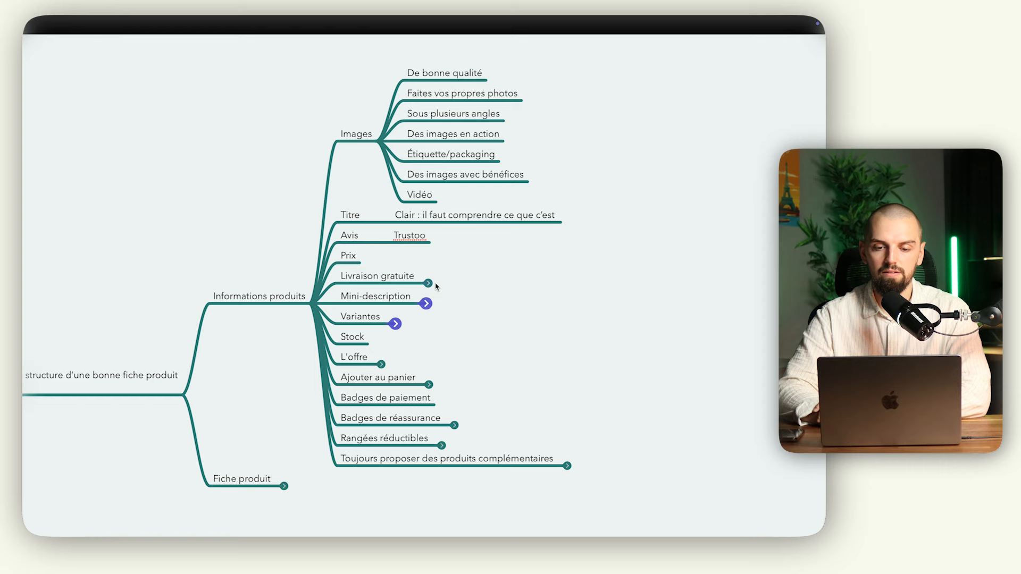
pyautogui.click(428, 283)
pyautogui.click(491, 282)
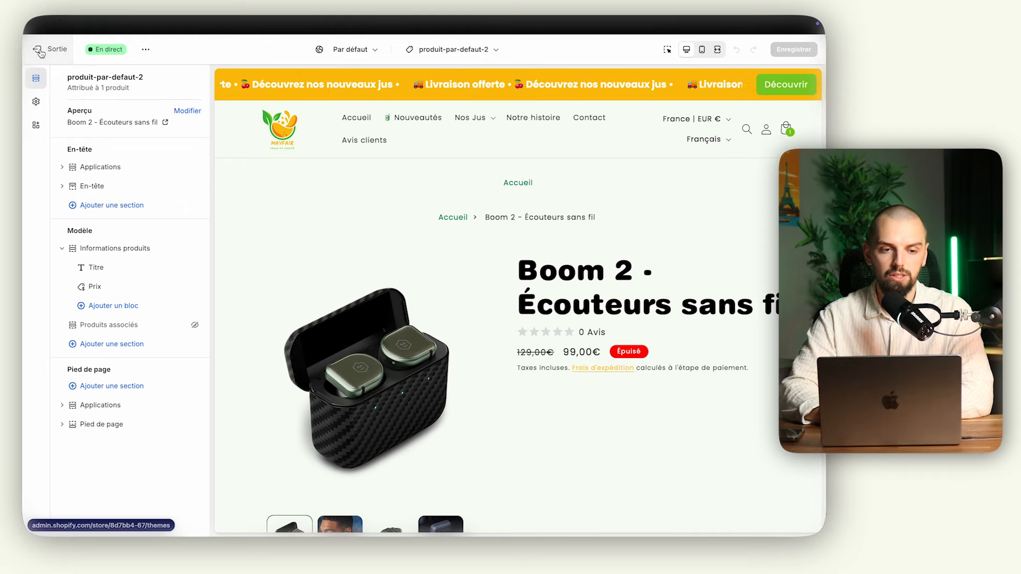
# Leave the theme editor, open the Sense theme's default content for editing and filter its items by "taxes incluses"
pyautogui.click(41, 50)
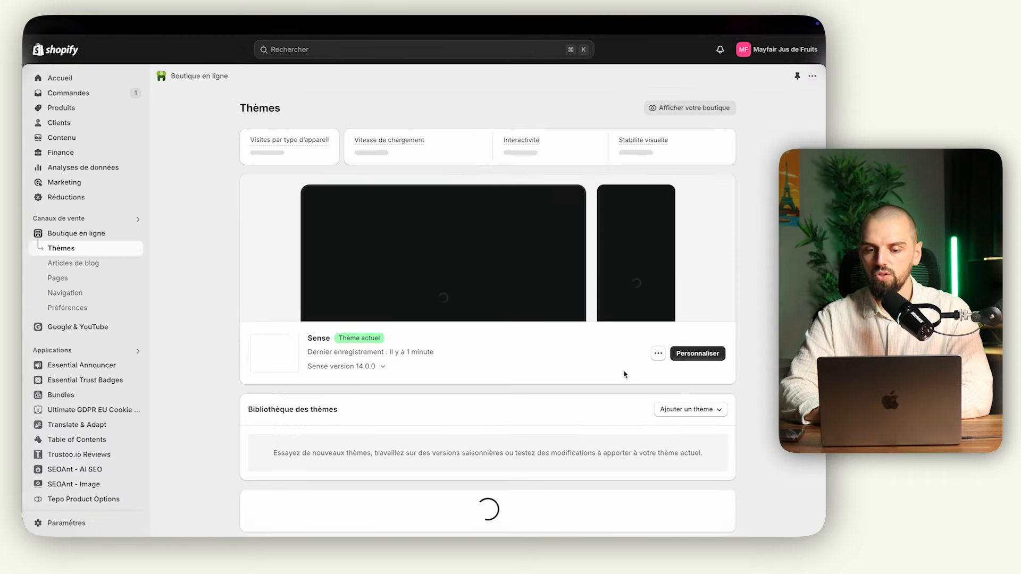
pyautogui.click(658, 354)
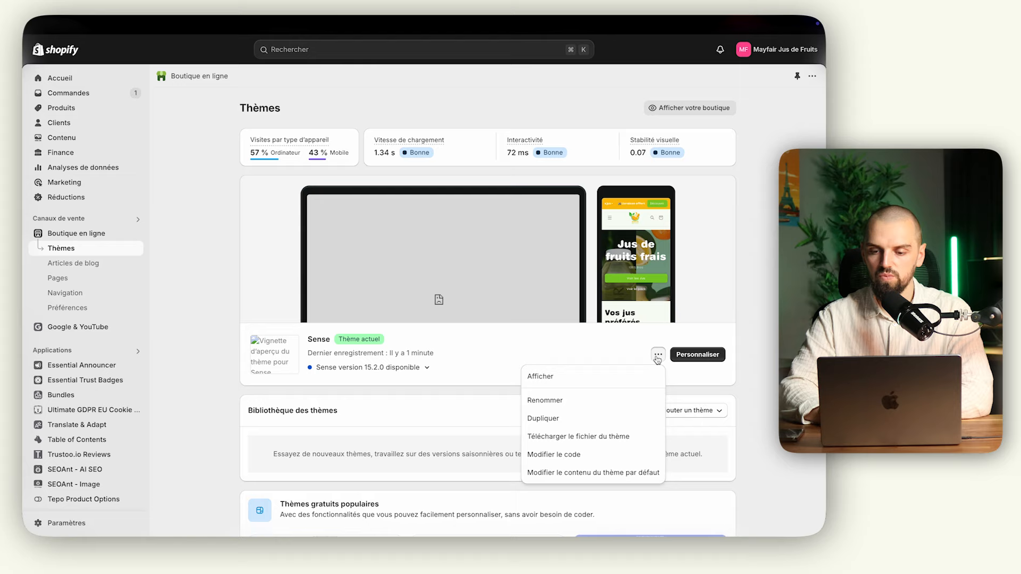
pyautogui.click(593, 473)
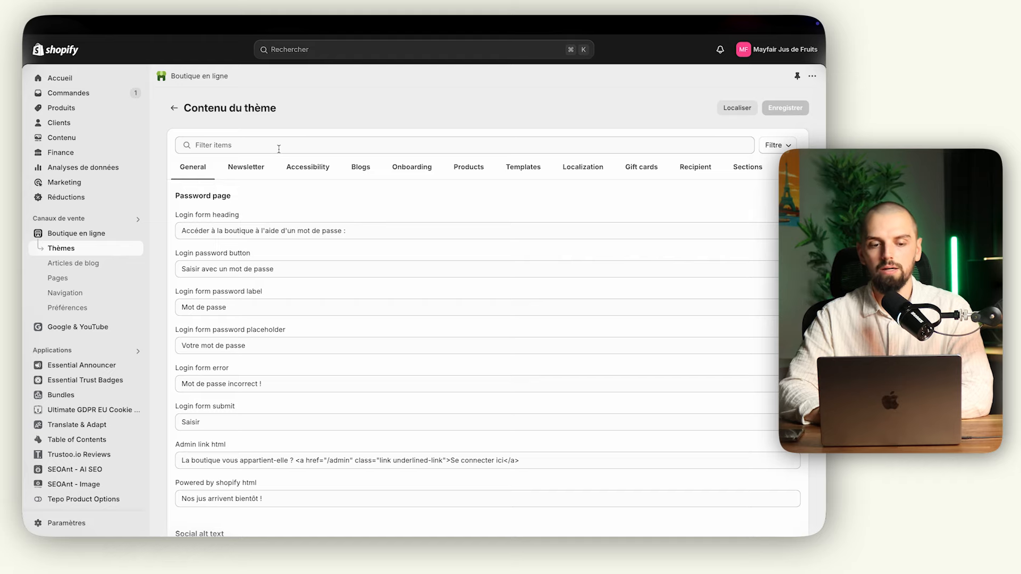
pyautogui.click(279, 149)
pyautogui.write('taxes incluses')
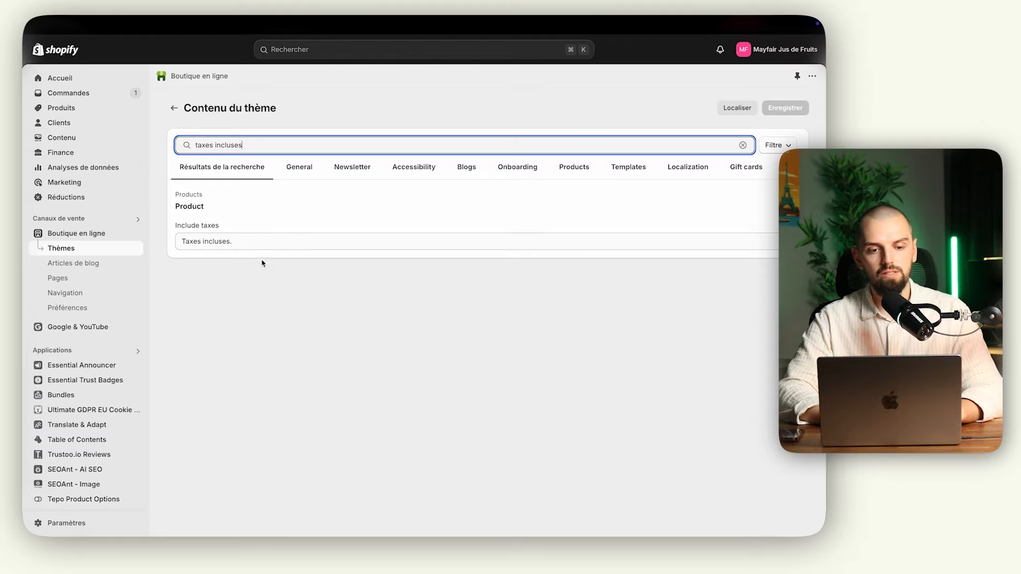
# Replace the Include taxes text with "Livraison gratuite" preceded by a truck emoji, and save the theme content
pyautogui.moveTo(180, 241); pyautogui.dragTo(240, 241)
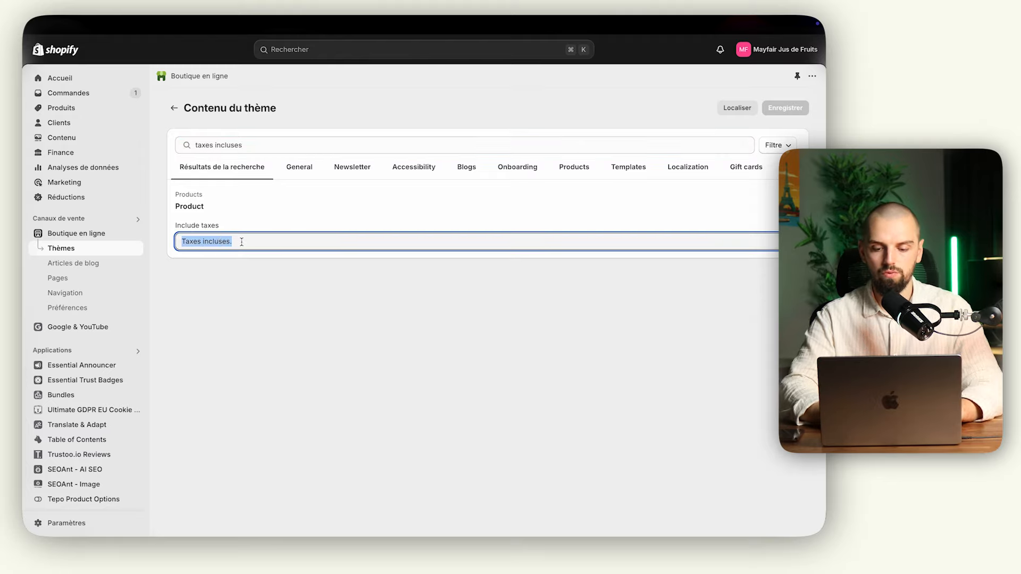
pyautogui.write('Livra')
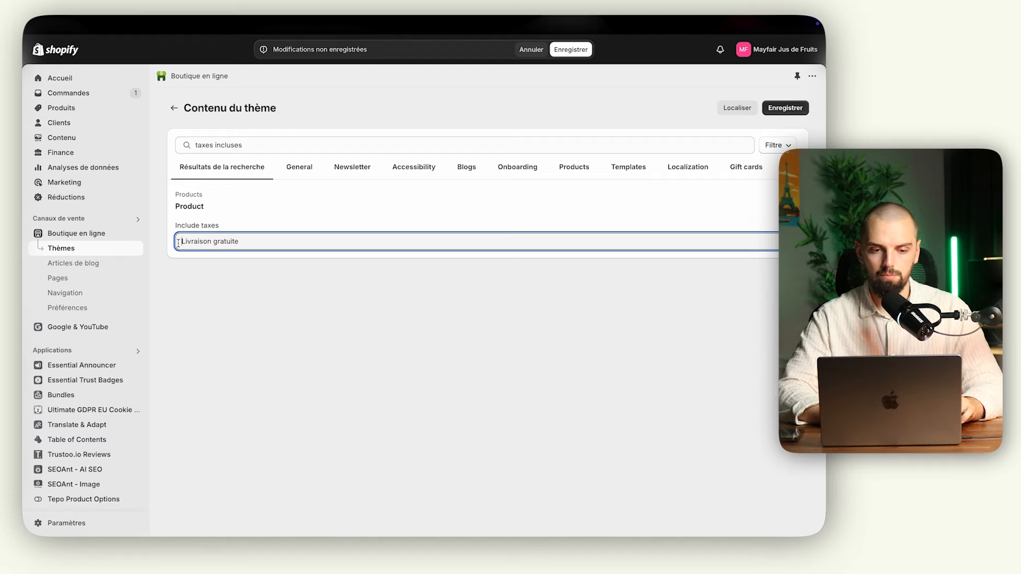
pyautogui.write('ison gratuite')
pyautogui.press('ctrl+super+space')
pyautogui.write('camion')
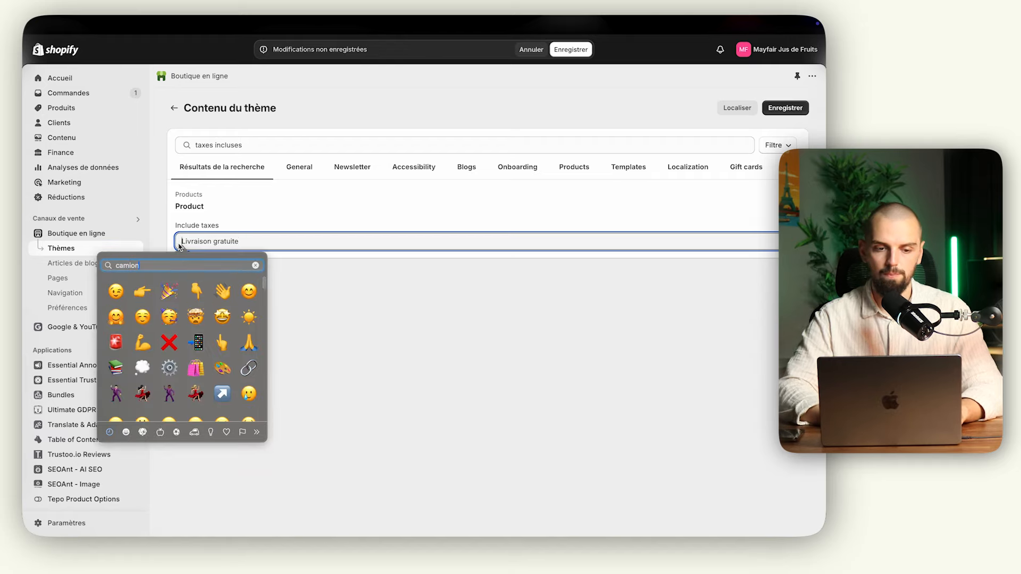
pyautogui.click(169, 288)
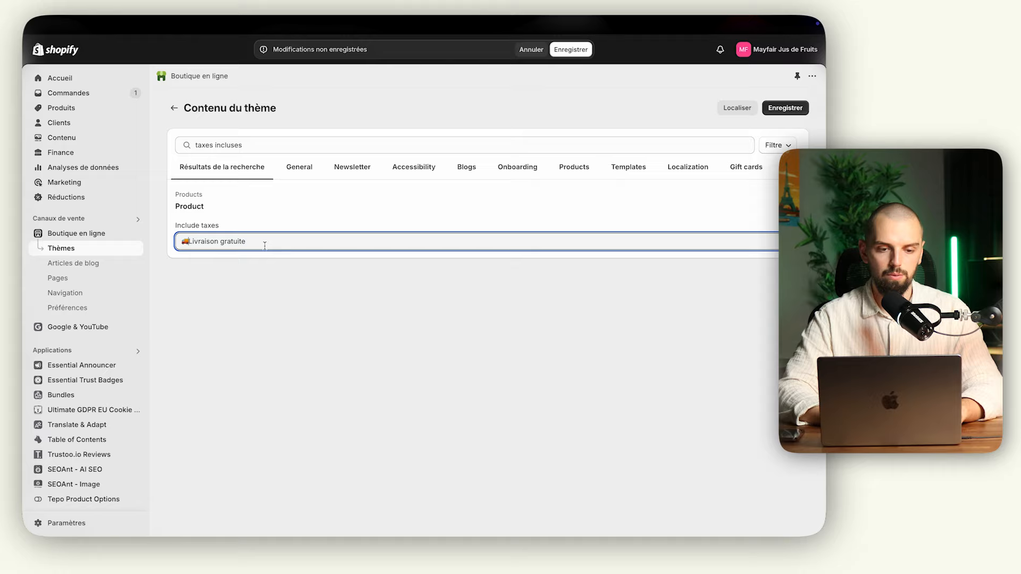
pyautogui.click(786, 108)
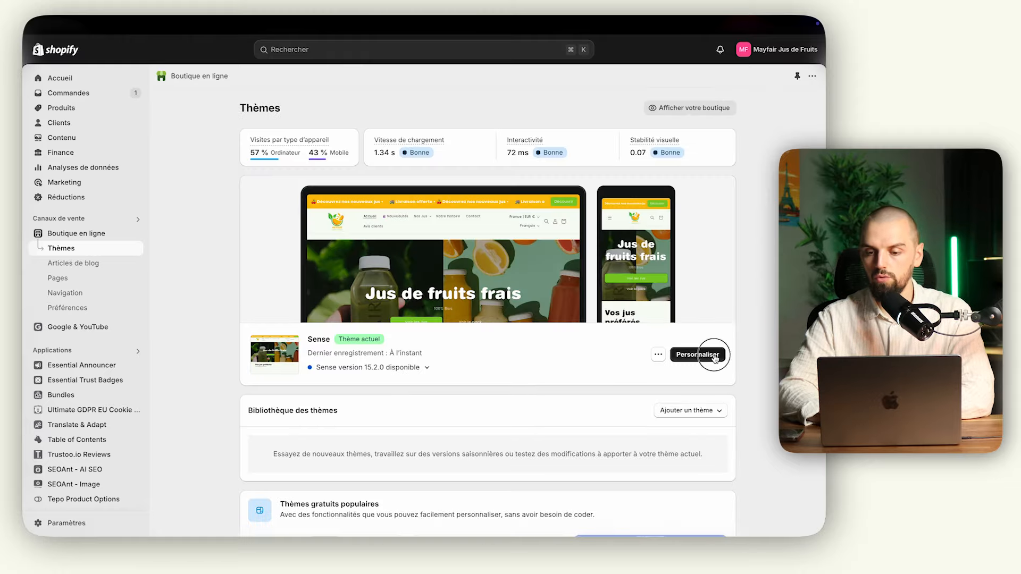
# Reopen the theme editor on the produit-par-defaut-2 product template and check the shipping line under the price
pyautogui.click(700, 353)
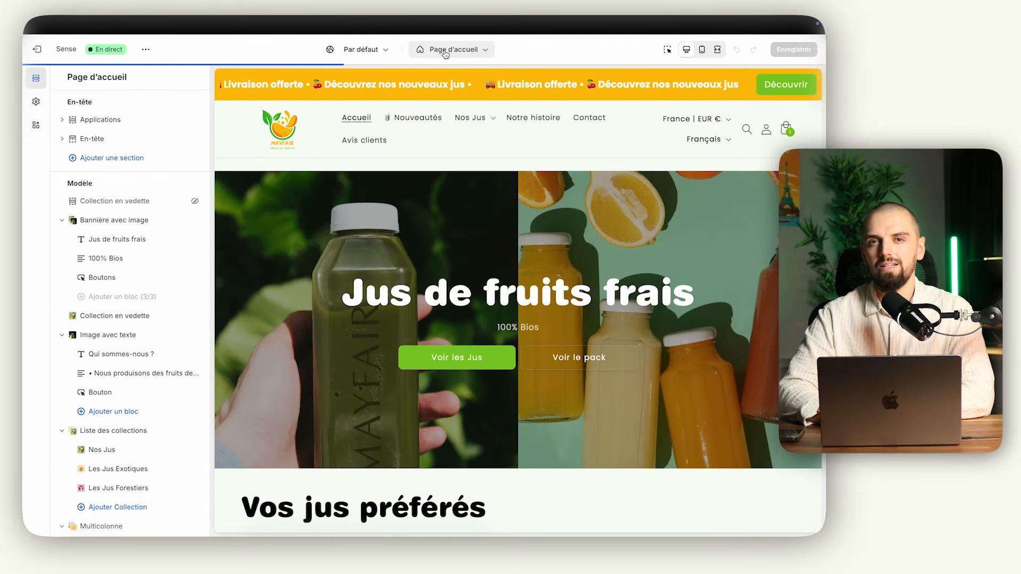
pyautogui.click(458, 49)
pyautogui.click(452, 110)
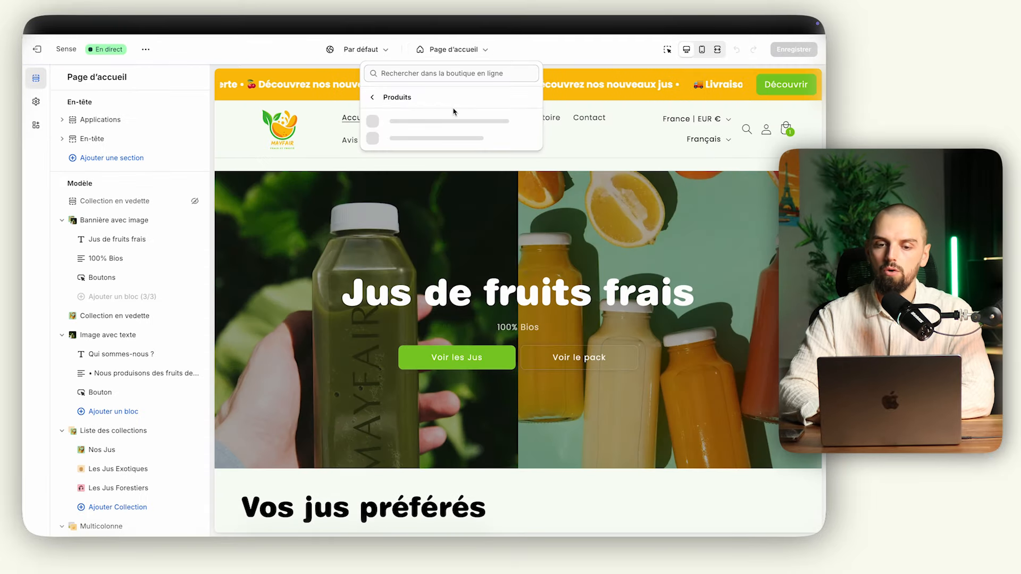
pyautogui.click(418, 158)
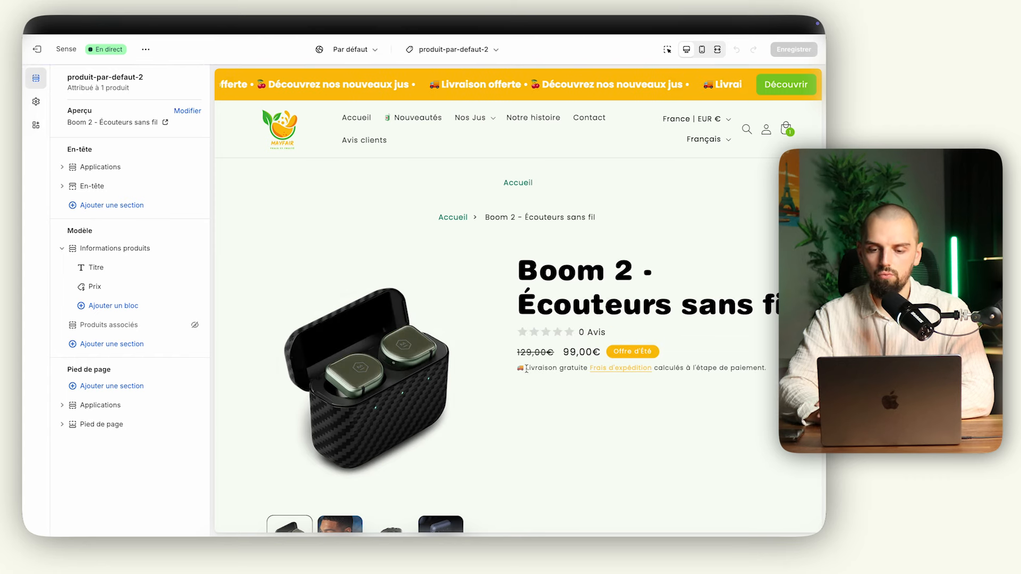
pyautogui.moveTo(519, 367); pyautogui.dragTo(587, 369)
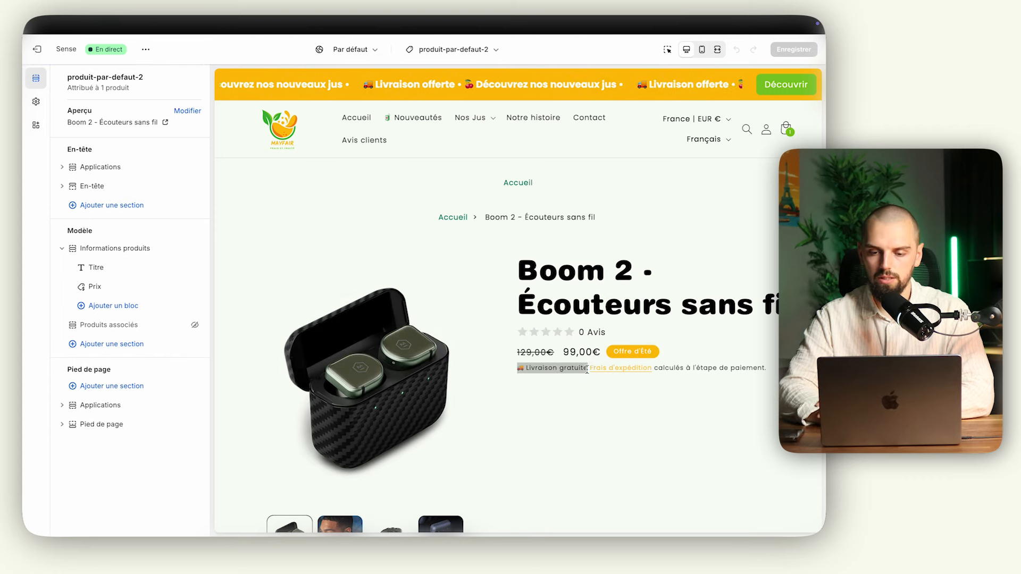
pyautogui.click(587, 369)
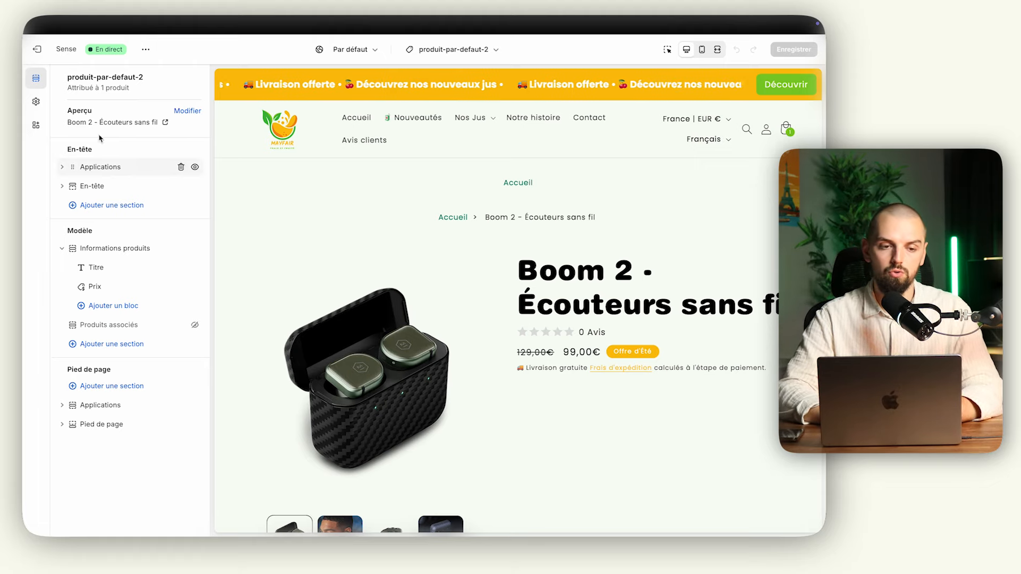
# Open the store's Expédition et livraison settings and review the shipping profile's products, zones and rates, including the form for adding a rate
pyautogui.click(38, 50)
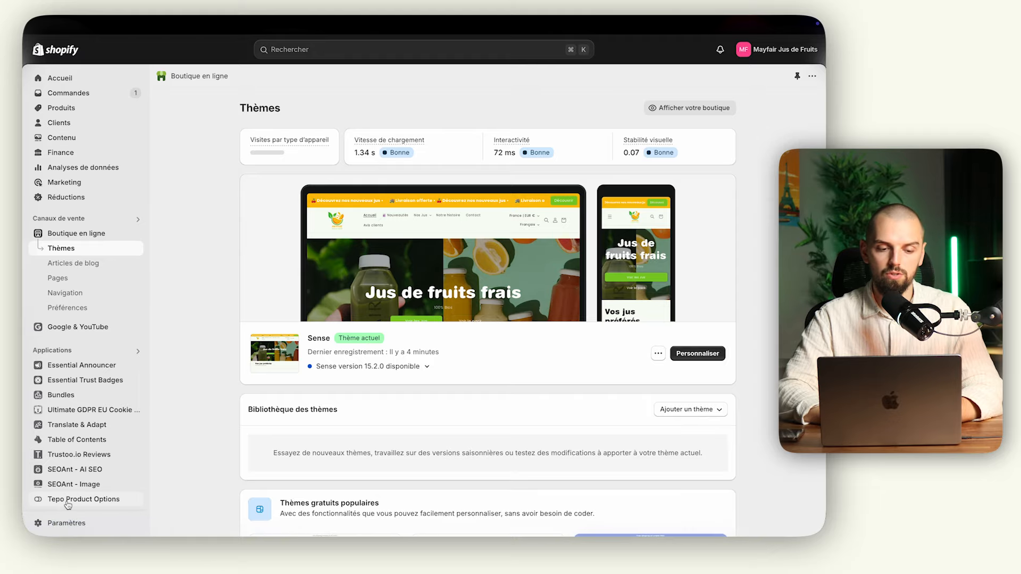
pyautogui.click(68, 523)
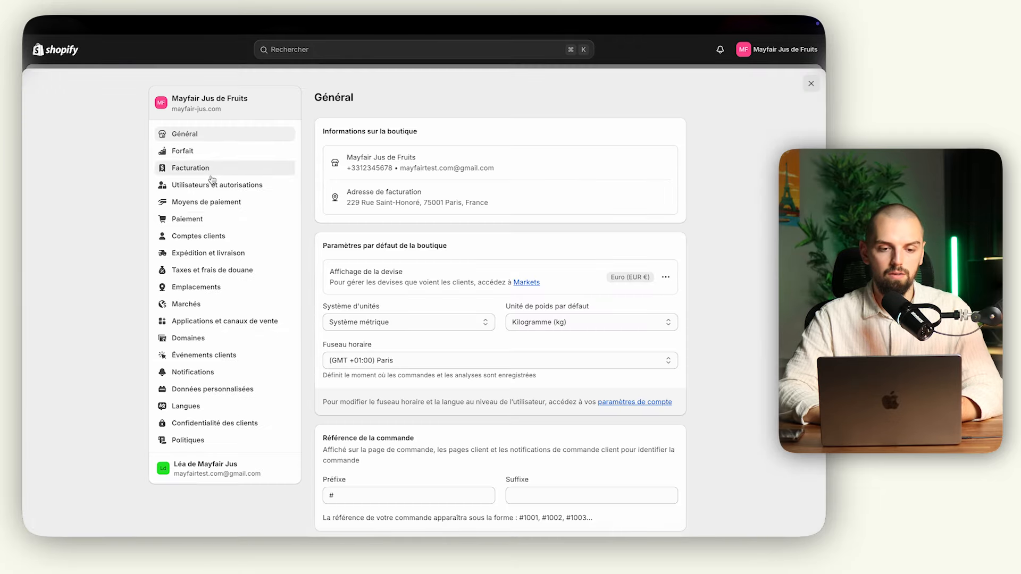
pyautogui.click(226, 255)
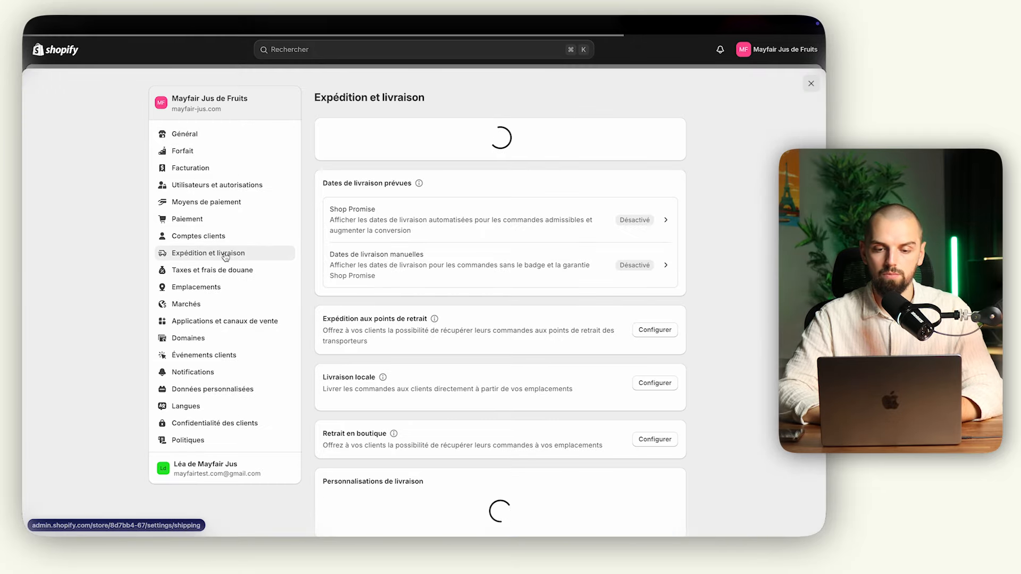
pyautogui.click(651, 216)
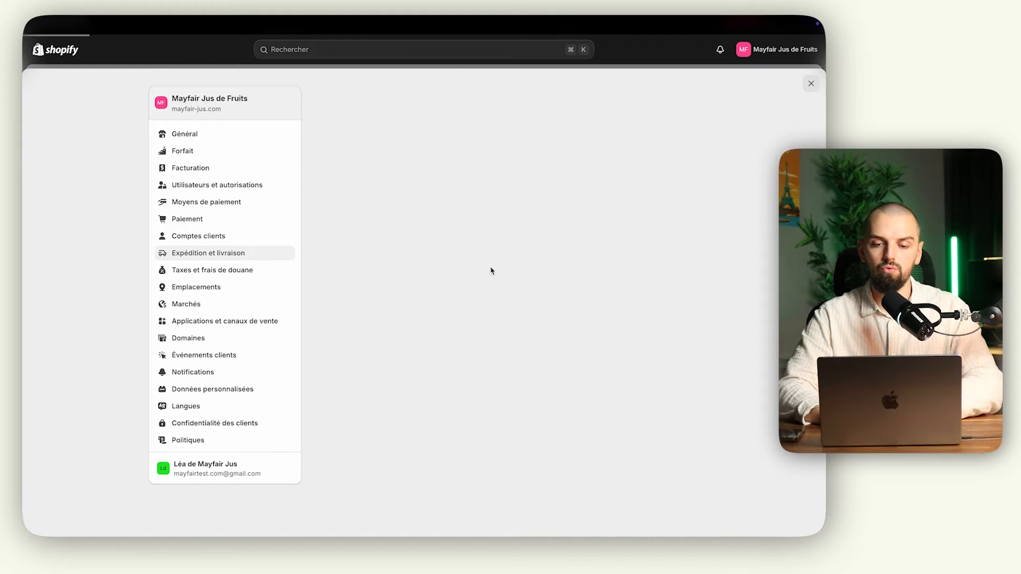
pyautogui.scroll(-3, 508, 362)
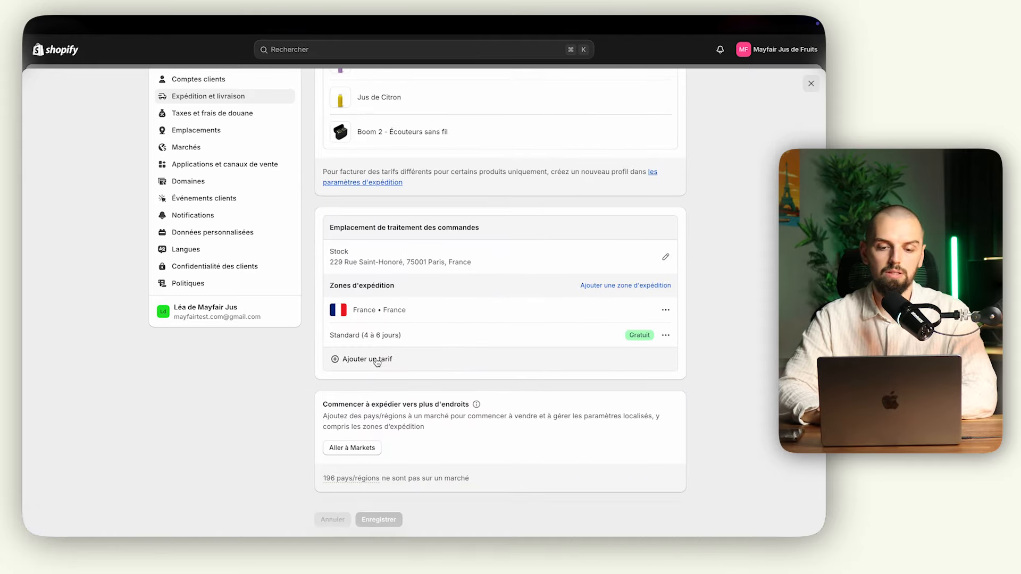
pyautogui.click(377, 362)
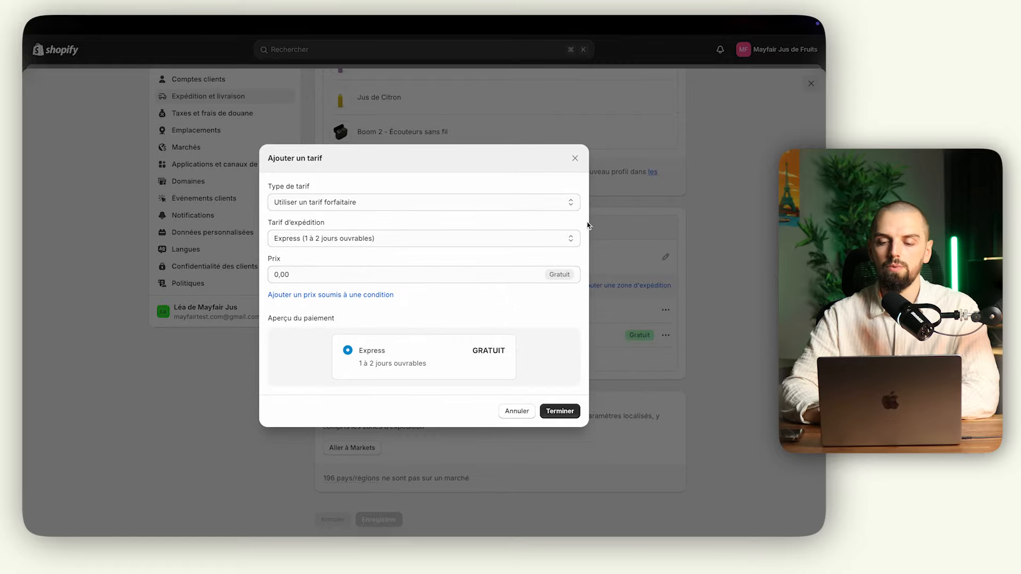
pyautogui.click(578, 163)
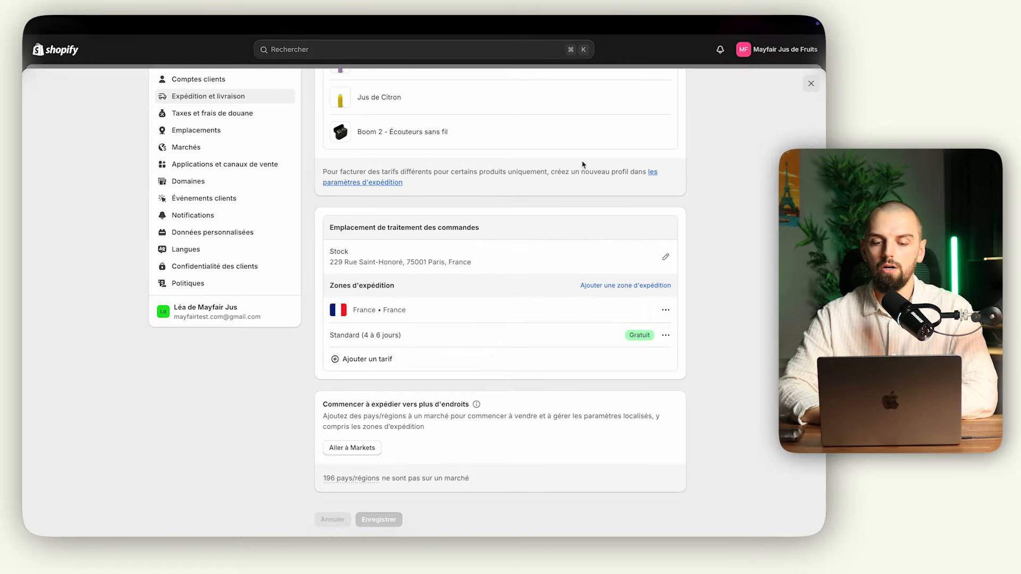
pyautogui.scroll(1, 448, 336)
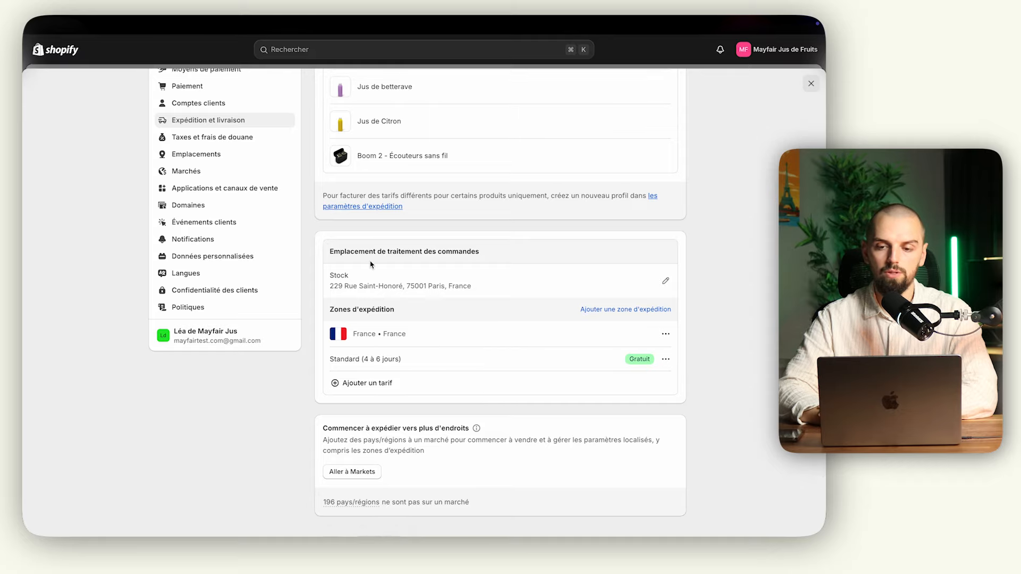
pyautogui.scroll(5, 366, 266)
pyautogui.scroll(-6, 372, 282)
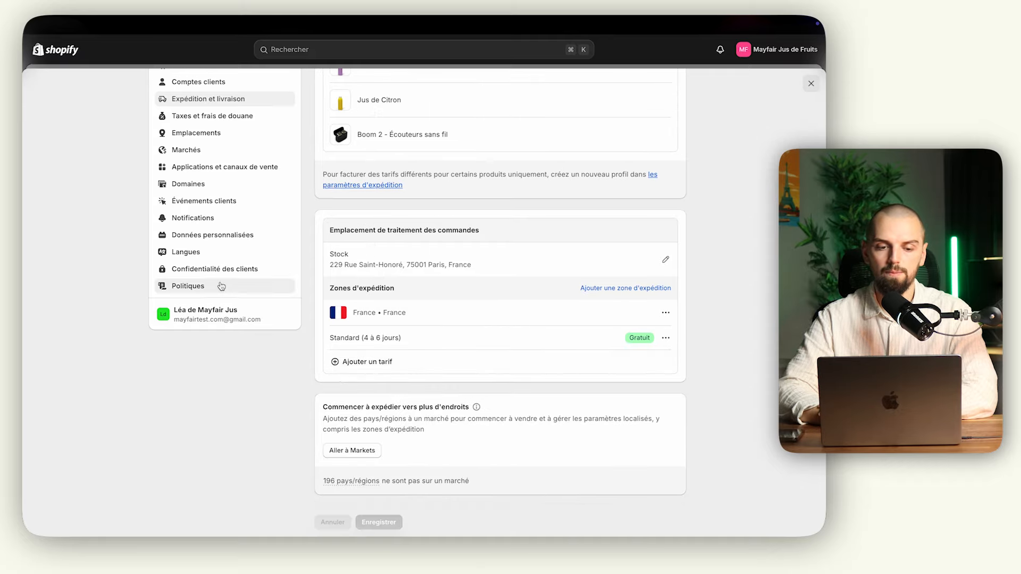
# In the store's Politiques settings, delete all text from the Politique d'expédition and save the empty policy
pyautogui.click(199, 287)
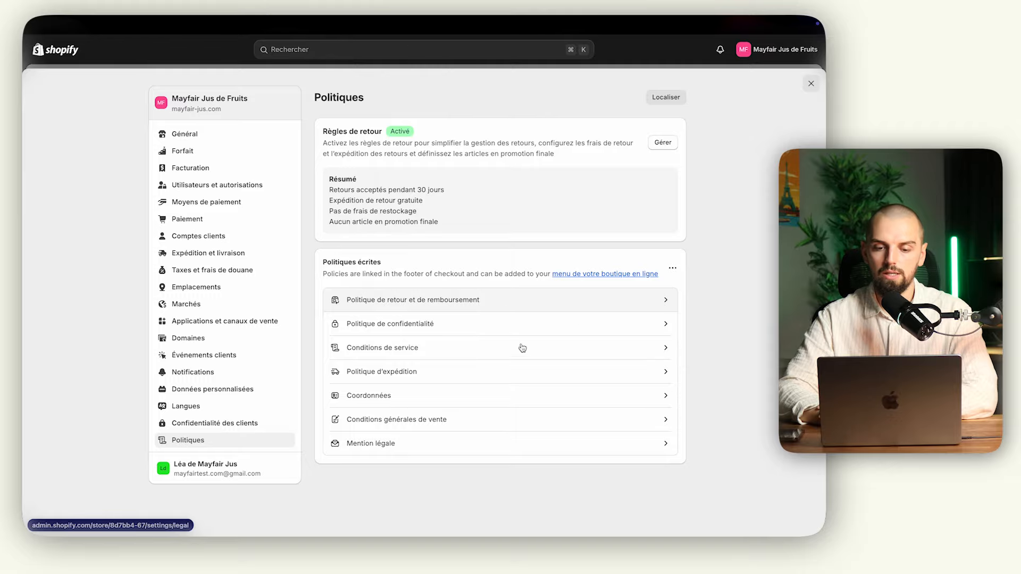
pyautogui.click(518, 375)
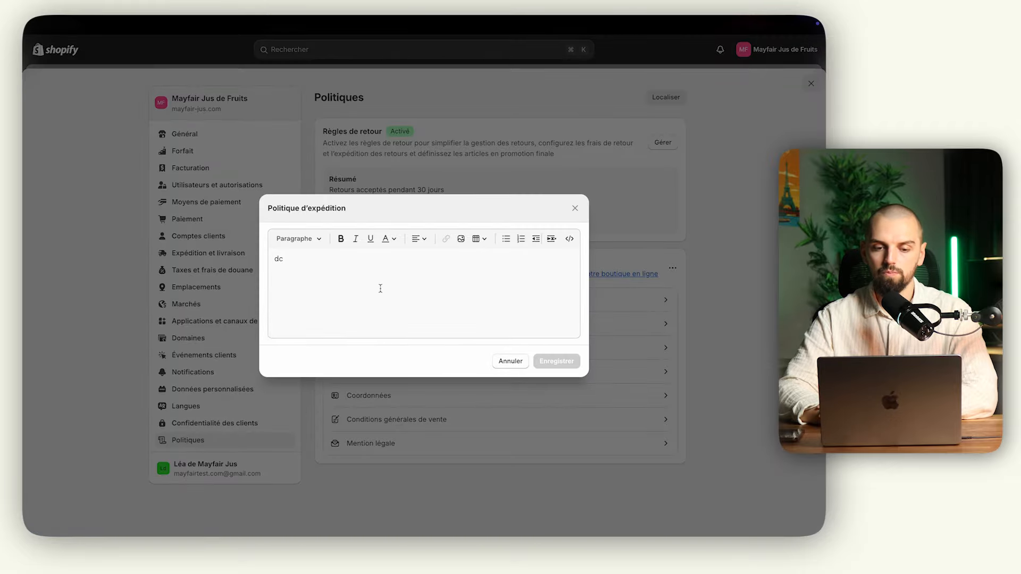
pyautogui.click(381, 286)
pyautogui.press('super+a')
pyautogui.press('BackSpace')
pyautogui.click(539, 363)
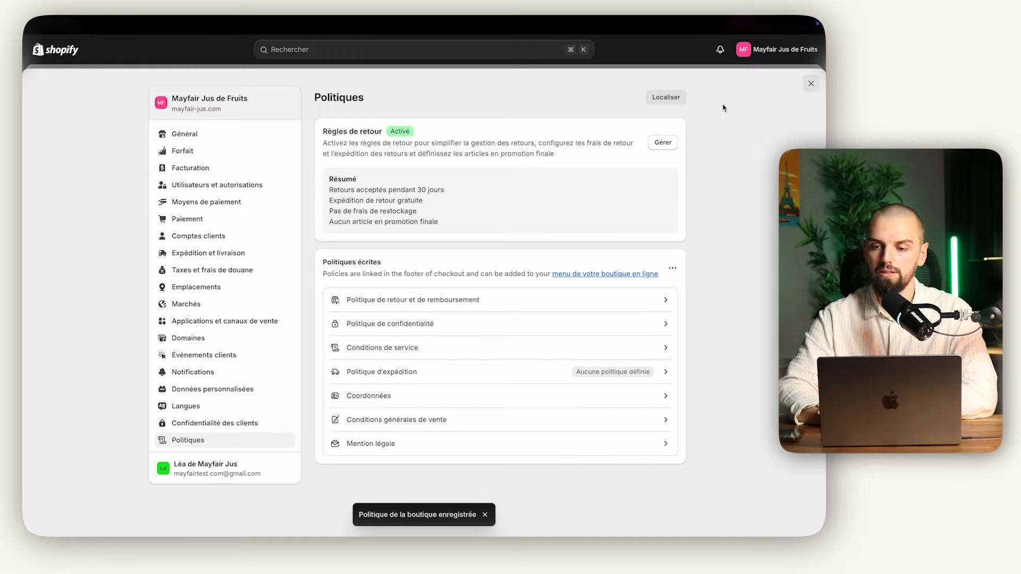
# Close the settings, return to the produit-par-defaut-2 template in the theme editor and check the free-shipping line under the price
pyautogui.click(811, 83)
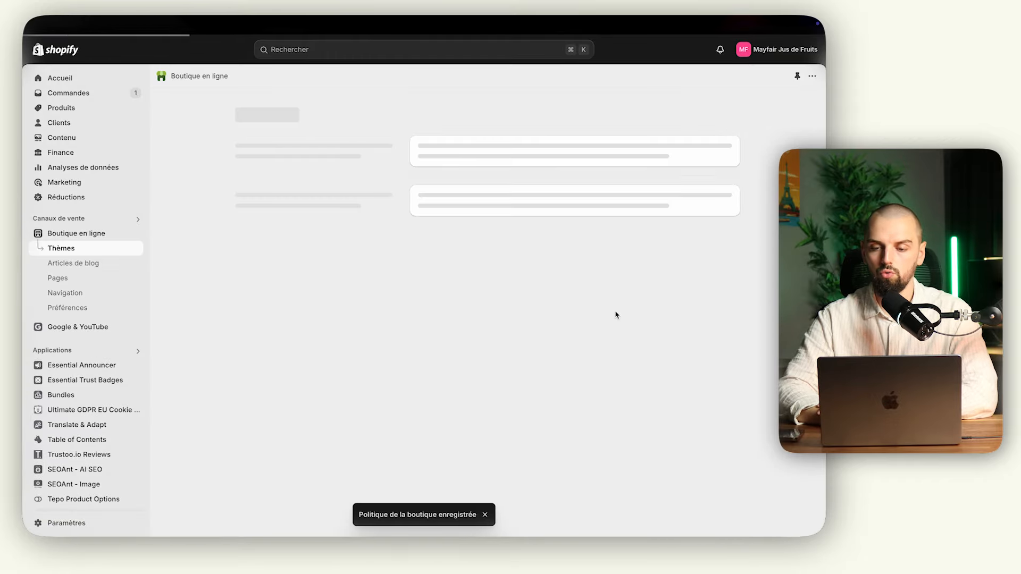
pyautogui.click(686, 336)
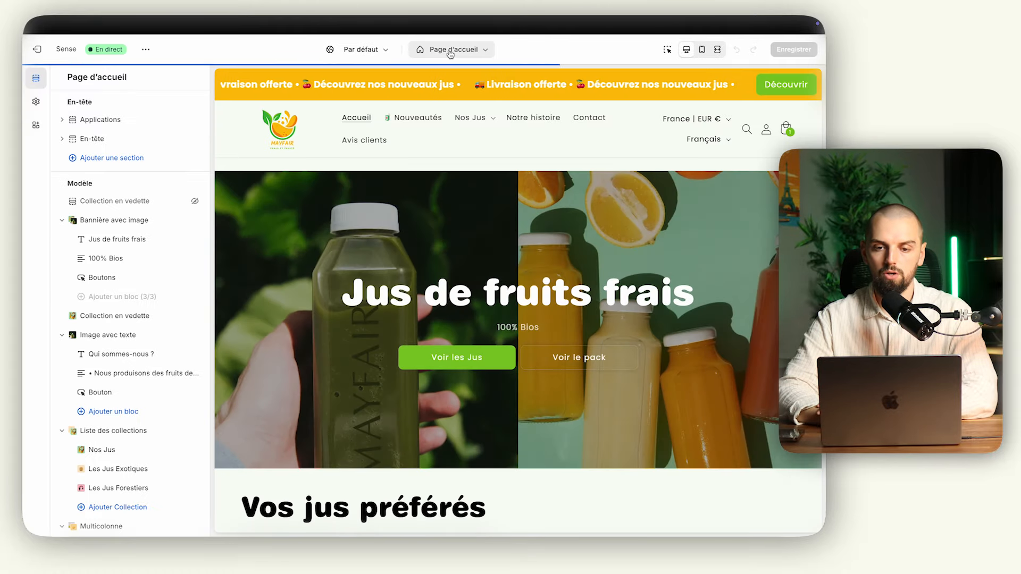
pyautogui.click(451, 50)
pyautogui.click(440, 110)
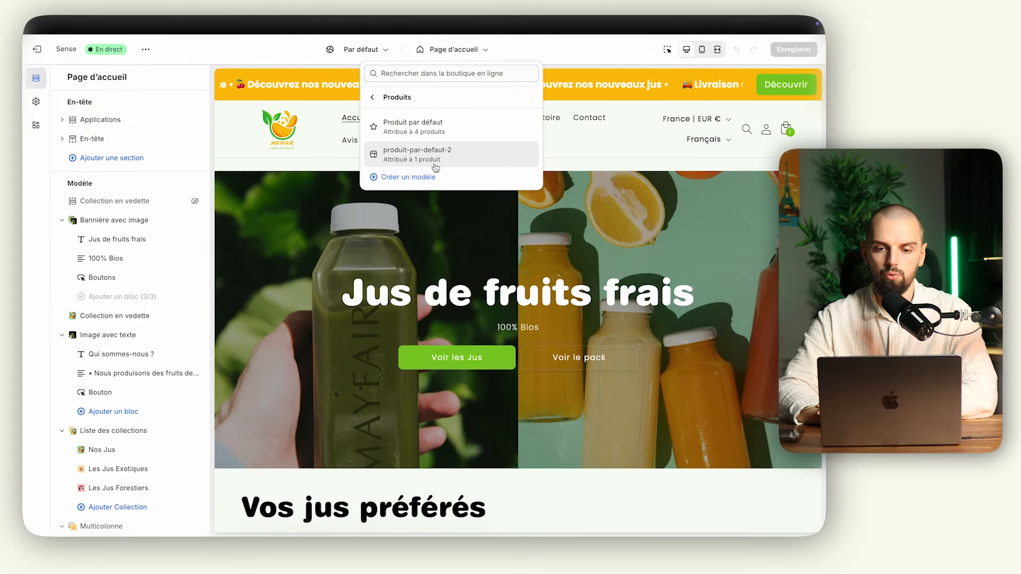
pyautogui.click(438, 154)
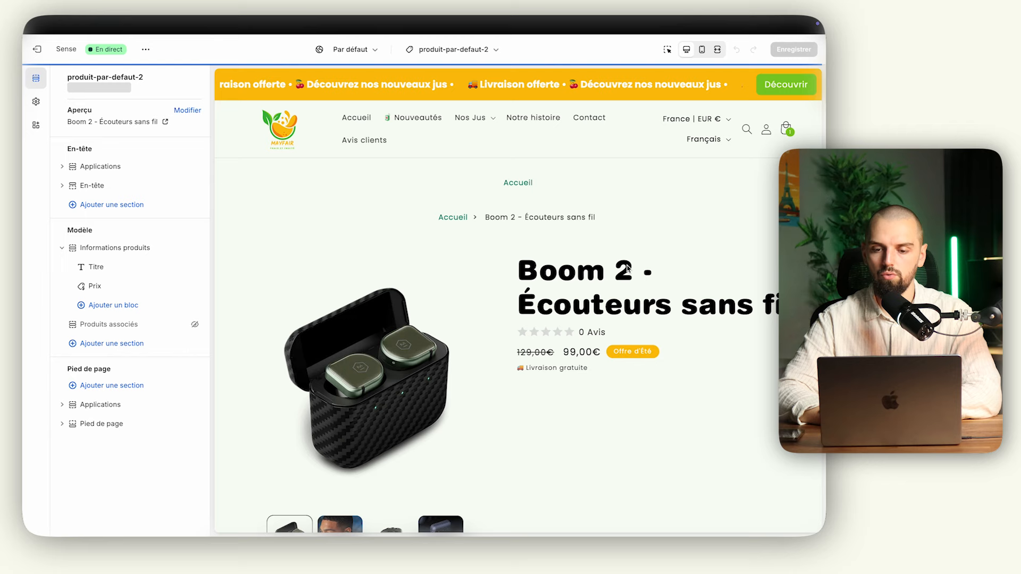
pyautogui.moveTo(518, 368); pyautogui.dragTo(587, 371)
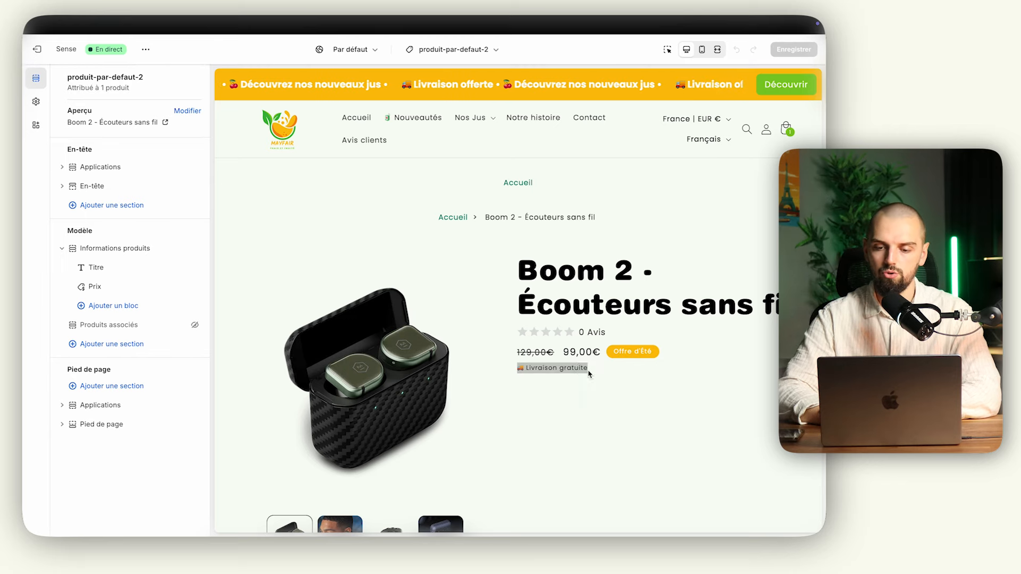
pyautogui.click(589, 374)
# Go back to the mind map and select the Mini-description item following Livraison gratuite
pyautogui.hotkey('ctrl', 'Right')
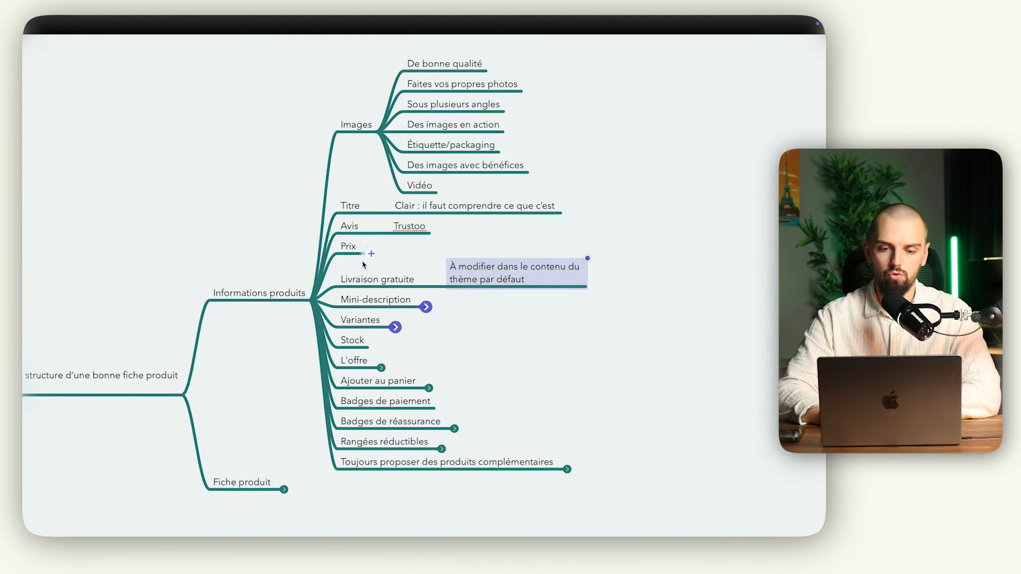
pyautogui.click(374, 280)
pyautogui.click(394, 303)
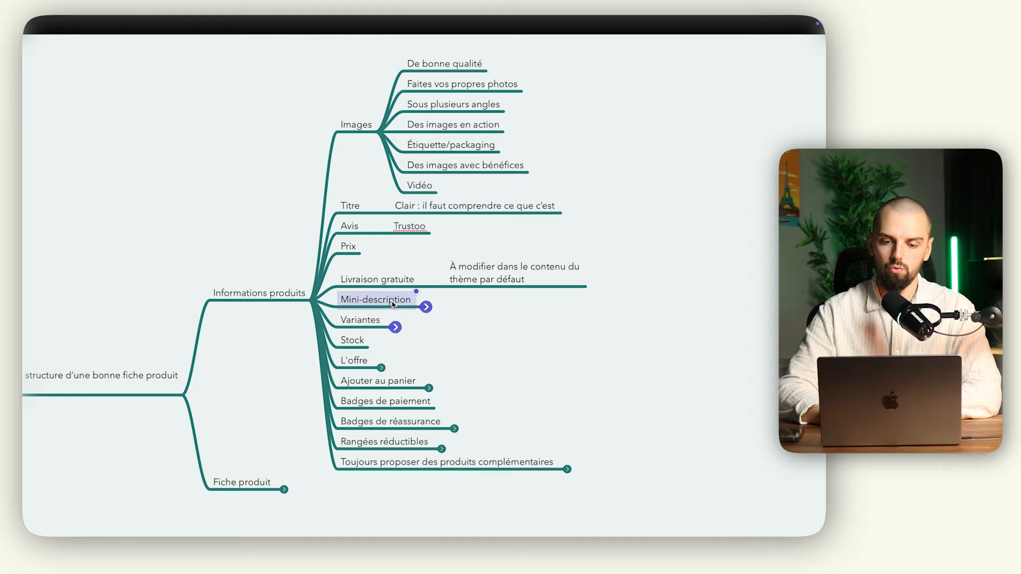
# Expand the mind map's Mini-description item and its "3 bullets points clairs" sub-item to read their details
pyautogui.click(426, 308)
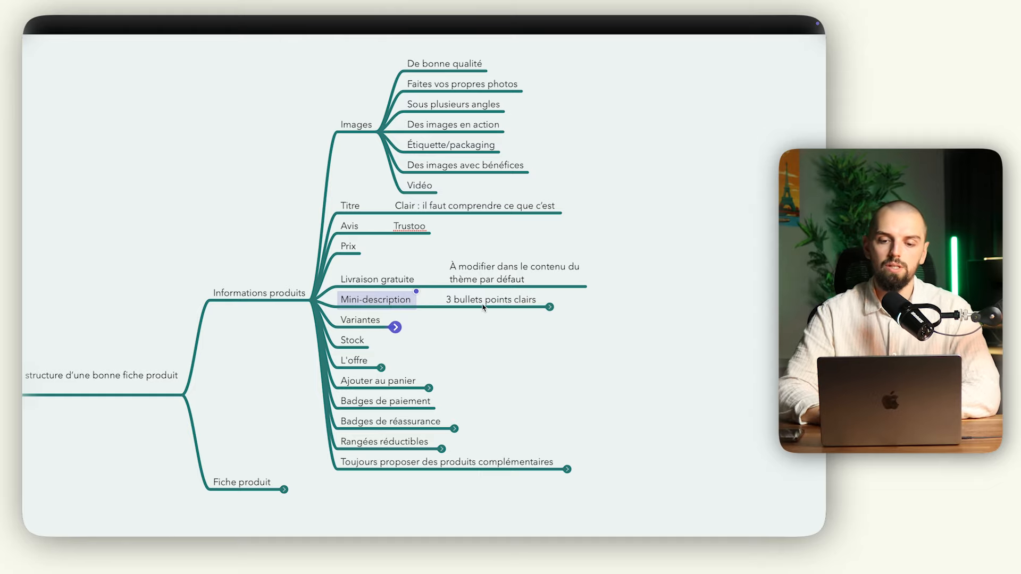
pyautogui.click(549, 308)
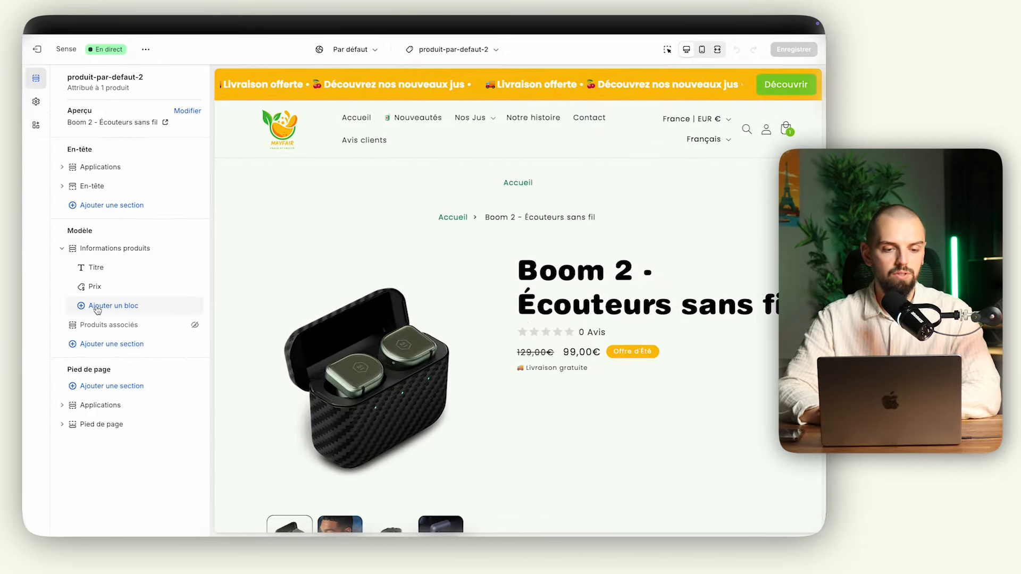
# Back in the theme editor, add an Icône avec texte block below the price in Informations produits and set its layout to Verticale
pyautogui.click(97, 309)
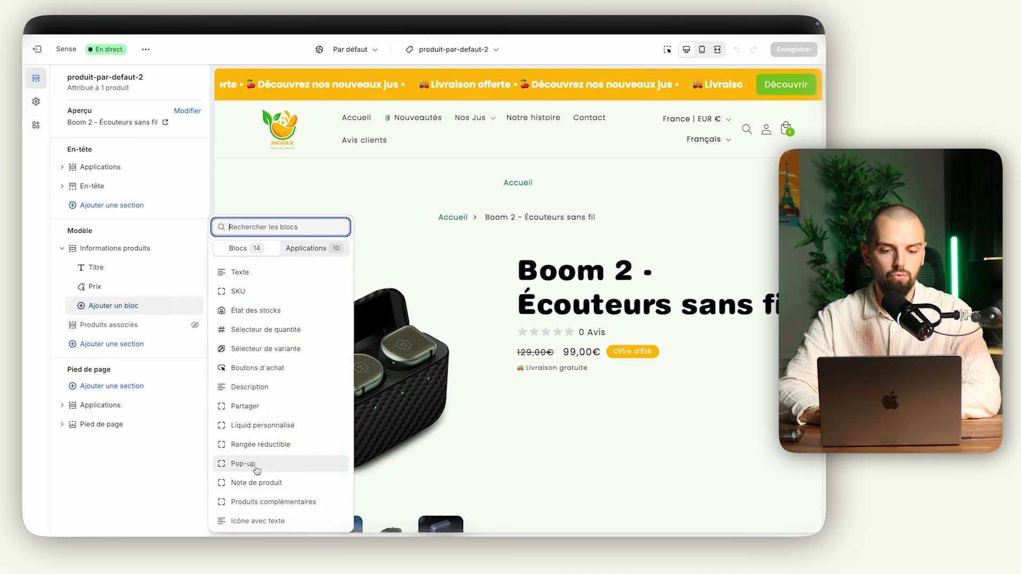
pyautogui.click(261, 521)
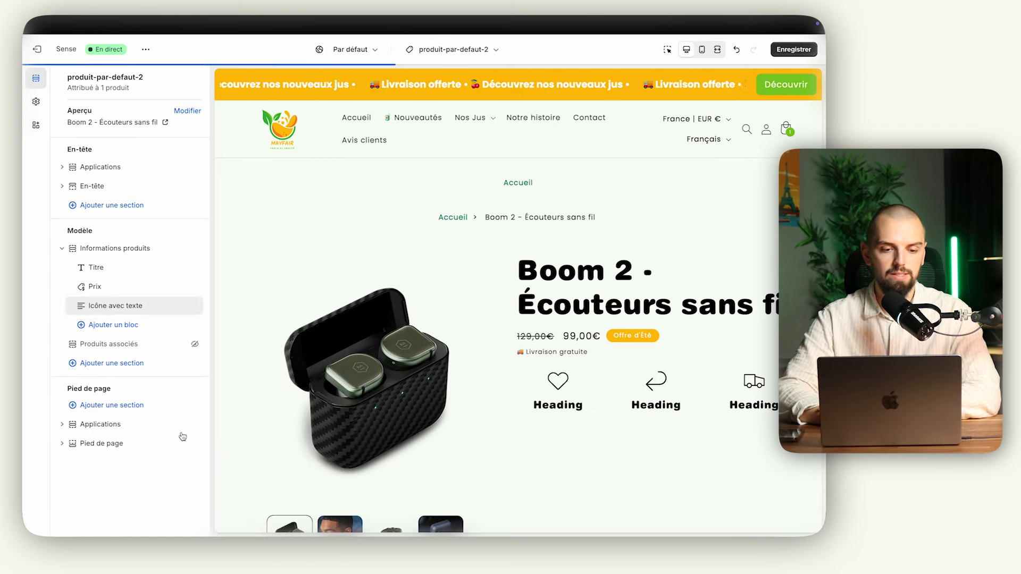
pyautogui.click(136, 307)
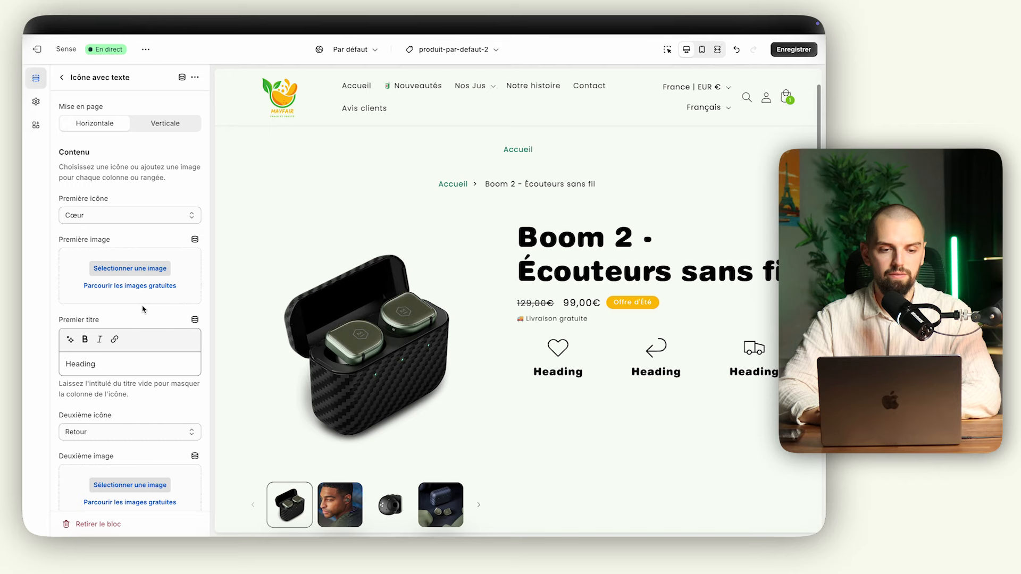
pyautogui.click(163, 126)
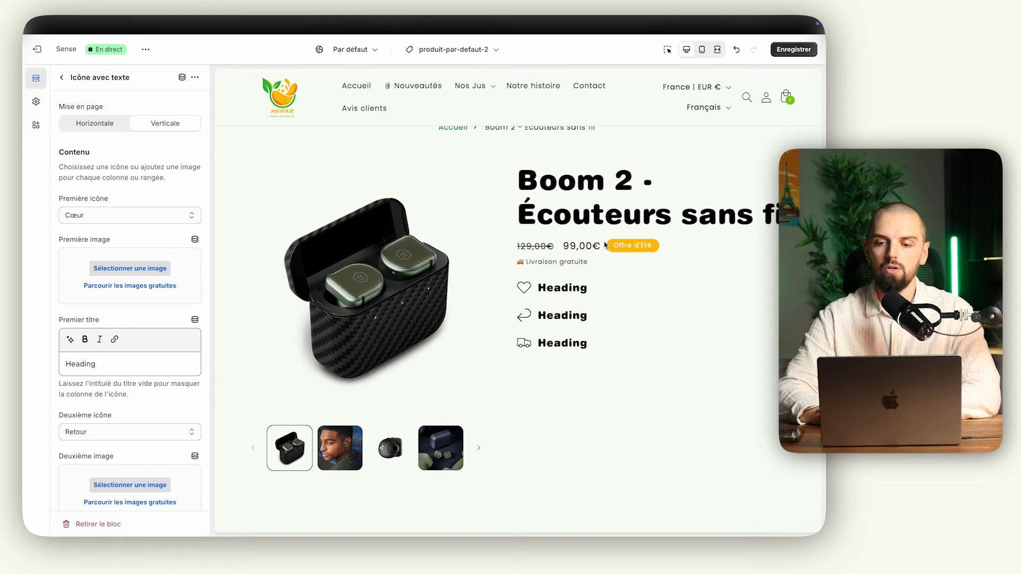
pyautogui.scroll(2, 604, 244)
pyautogui.scroll(-3, 564, 252)
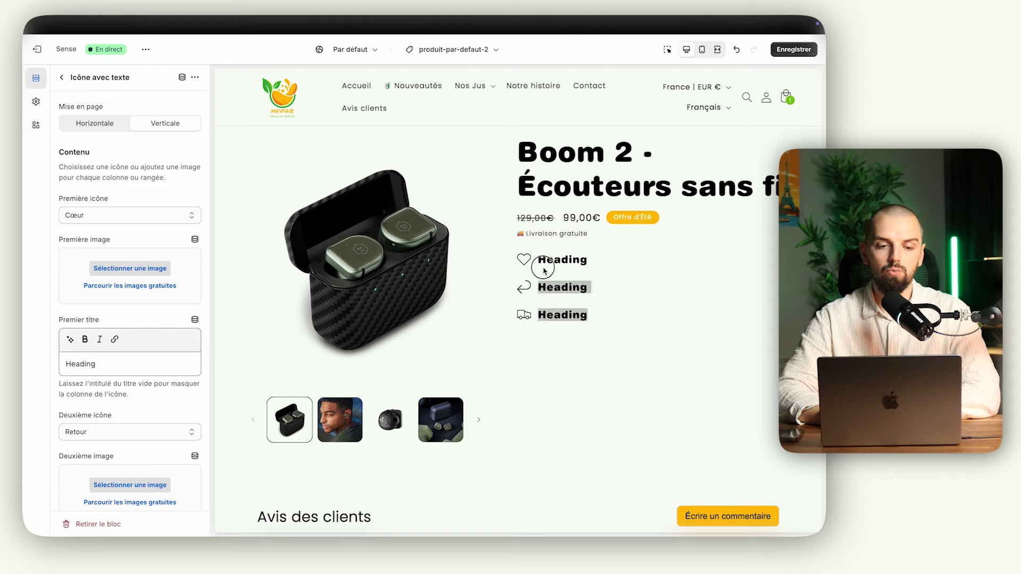
# Set the icon block's first title to "Réduction de bruit active"
pyautogui.doubleClick(89, 367)
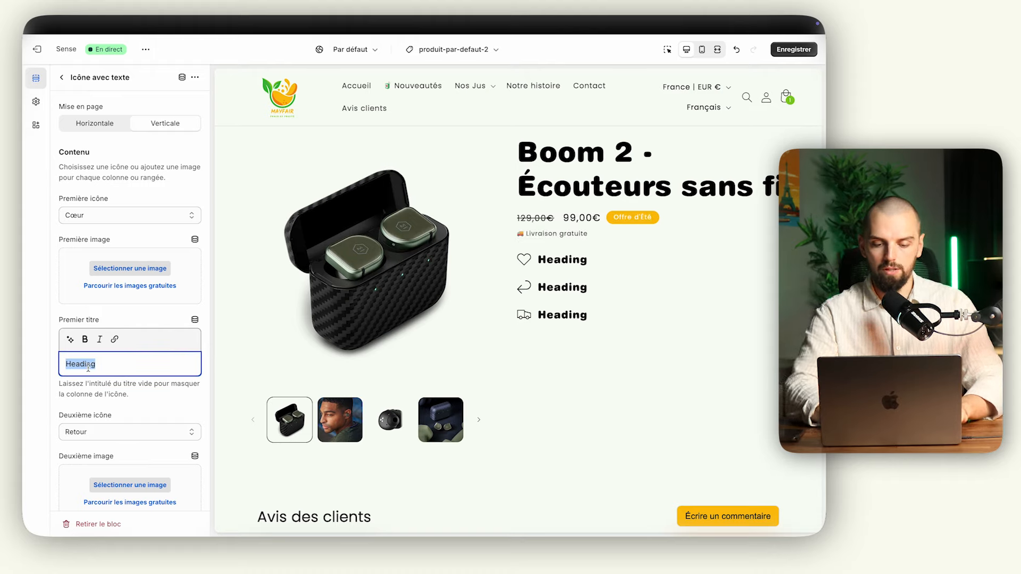
pyautogui.write('Réduction de bruti active')
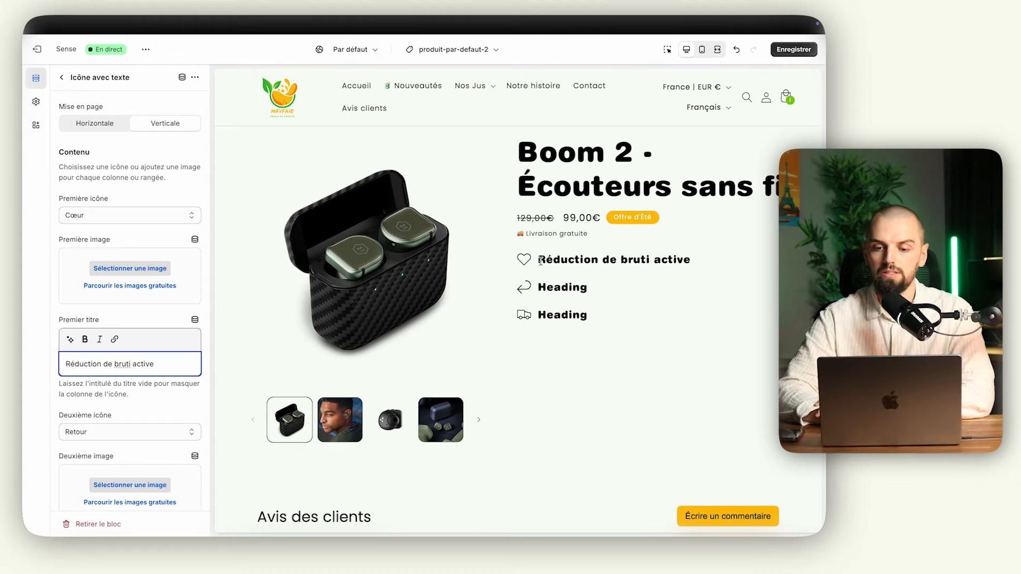
pyautogui.doubleClick(121, 364)
pyautogui.write('bru')
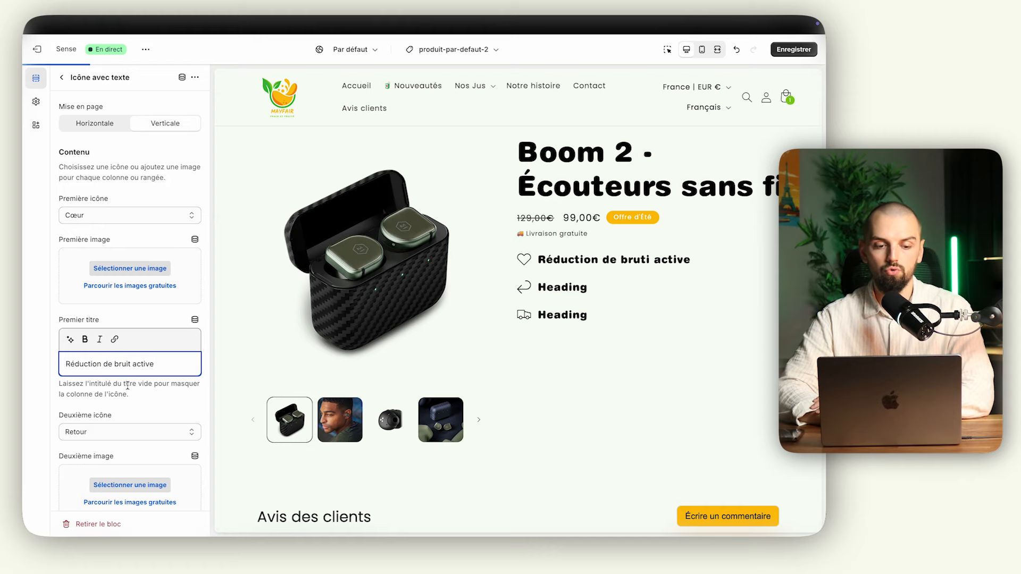
pyautogui.click(128, 386)
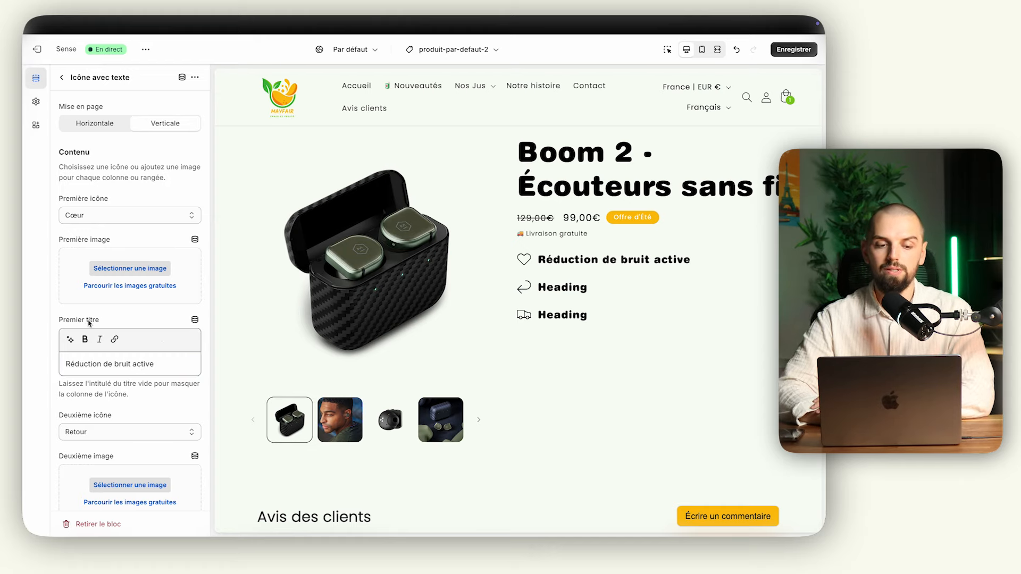
# From the first title's dynamic source options, add a product metafield definition named BP1 of type Une seule ligne de texte and save it
pyautogui.click(195, 322)
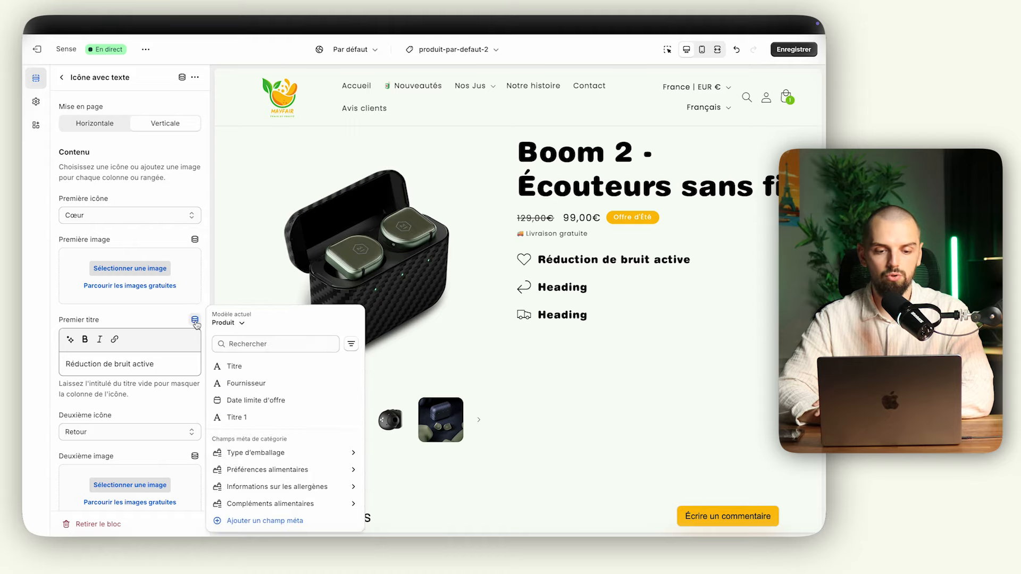
pyautogui.click(249, 520)
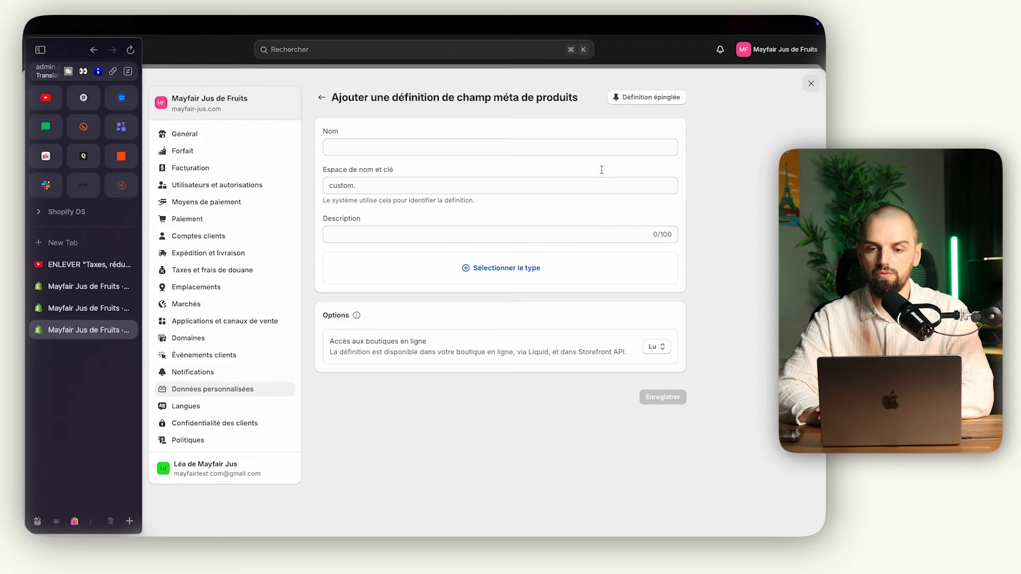
pyautogui.moveTo(335, 97); pyautogui.dragTo(583, 100)
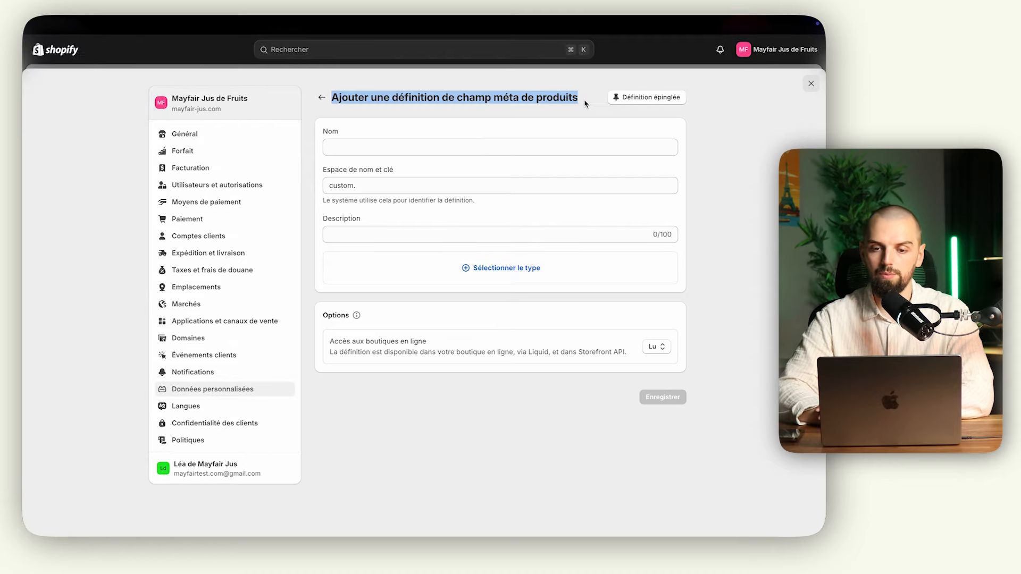
pyautogui.click(559, 98)
pyautogui.click(454, 147)
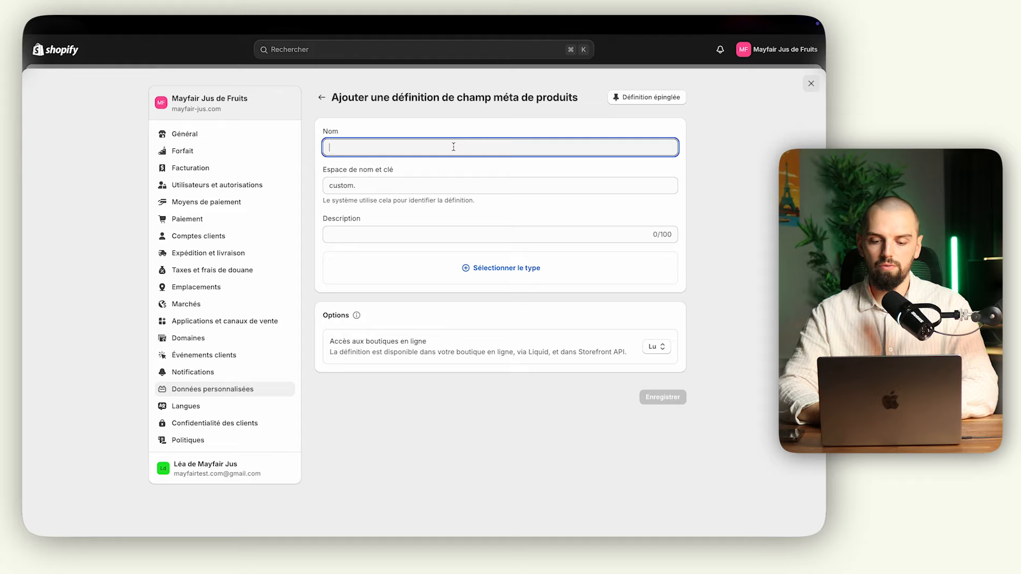
pyautogui.write('BP1')
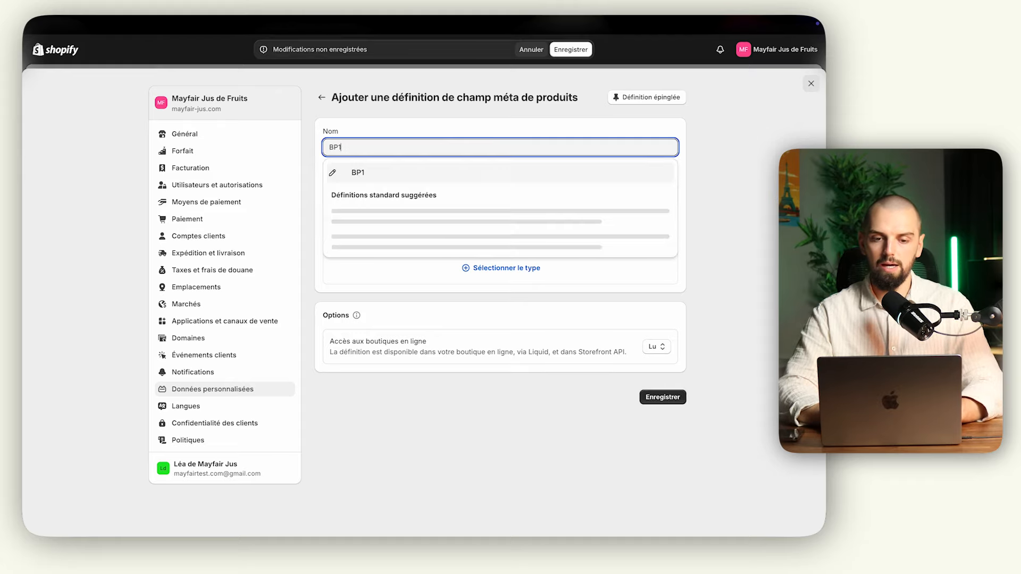
pyautogui.click(403, 171)
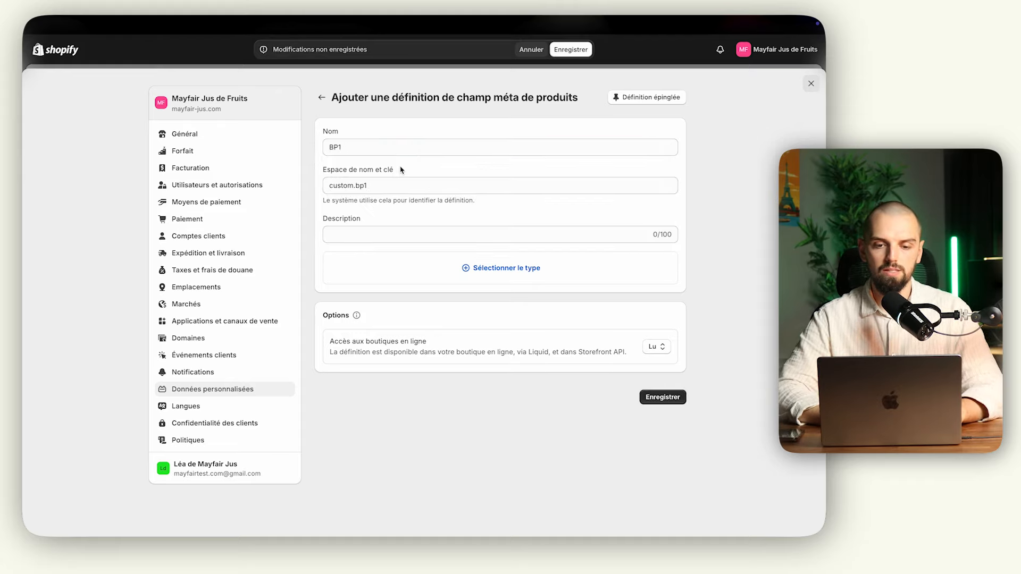
pyautogui.click(465, 267)
pyautogui.click(420, 351)
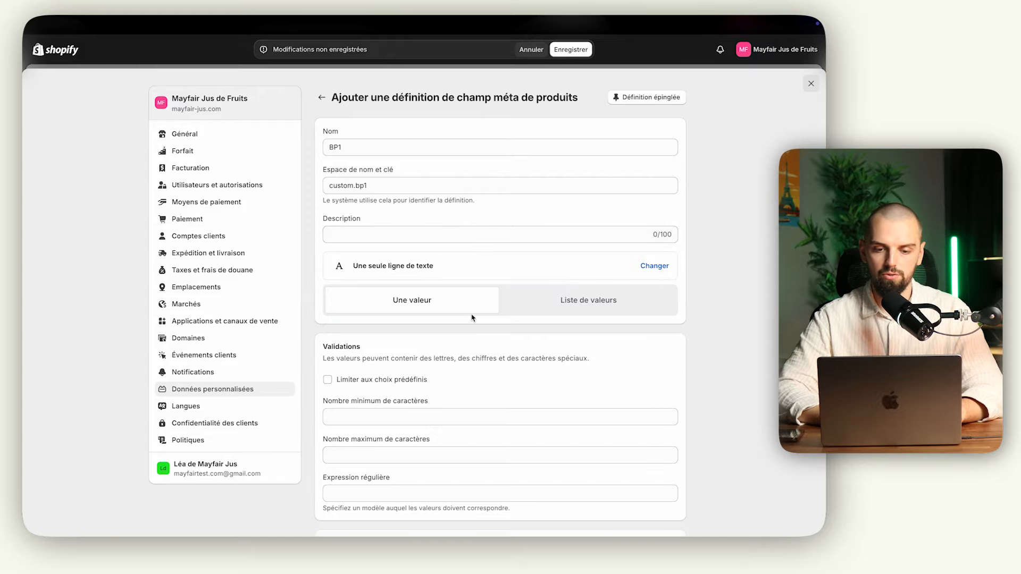
pyautogui.scroll(-2, 622, 384)
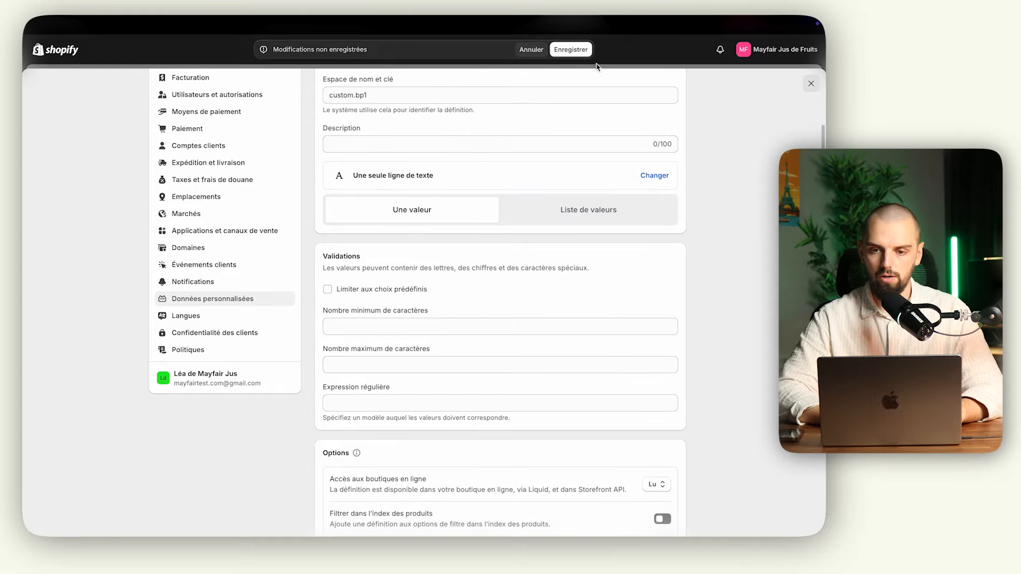
pyautogui.click(577, 49)
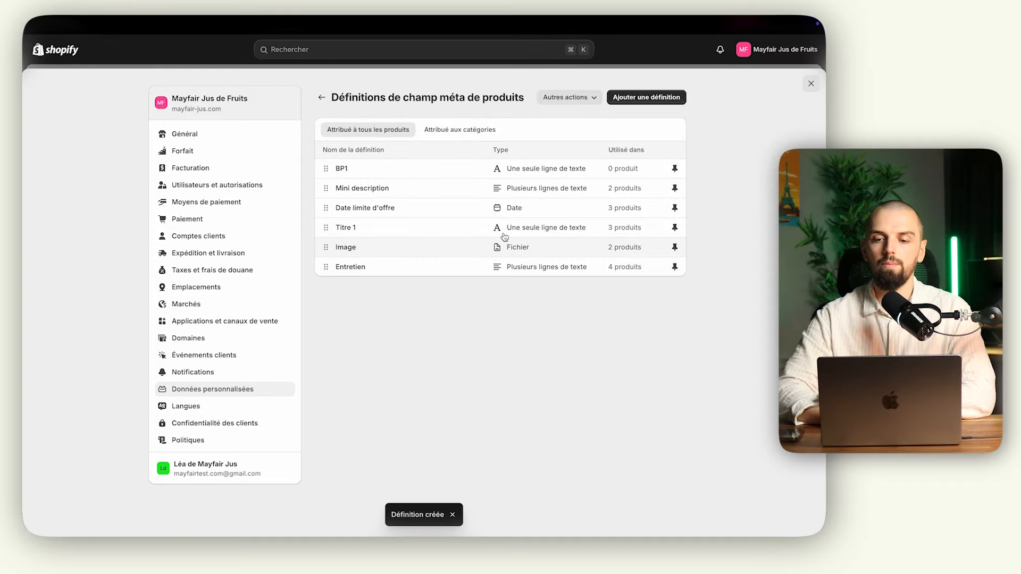
# Create and save a product metafield definition named BP2 with the type Une seule ligne de texte
pyautogui.click(646, 98)
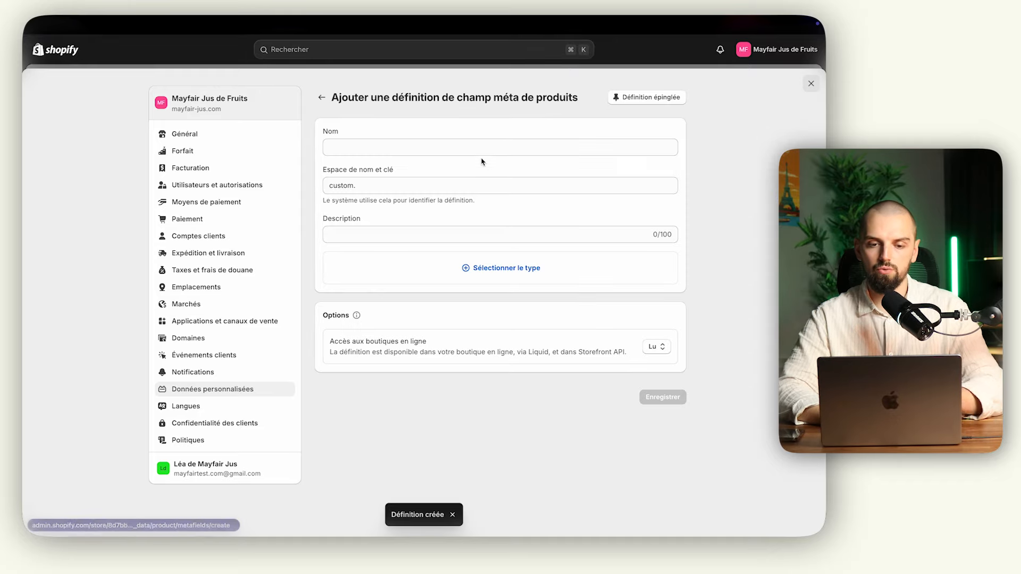
pyautogui.click(457, 144)
pyautogui.write('BP2')
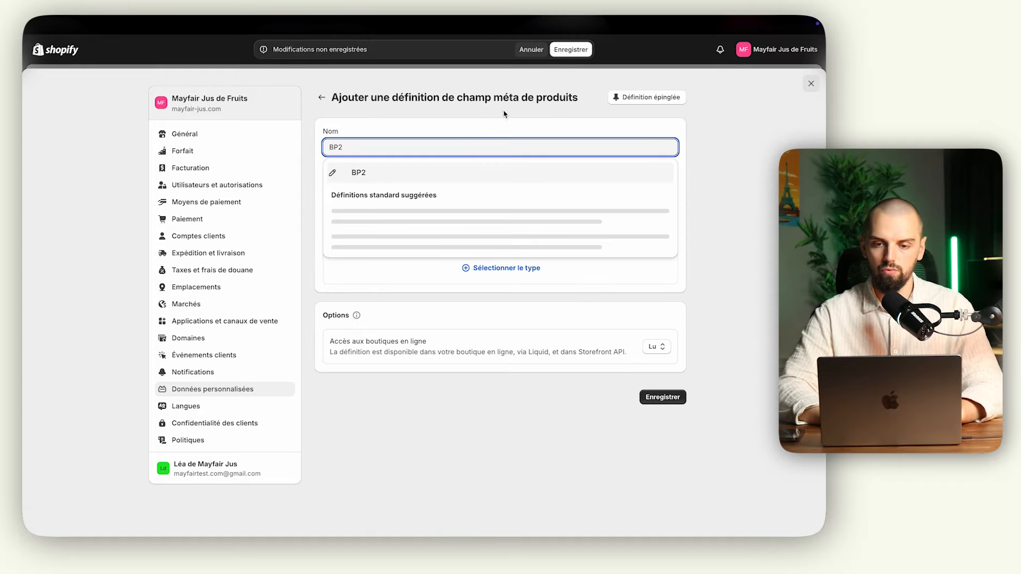
pyautogui.click(396, 173)
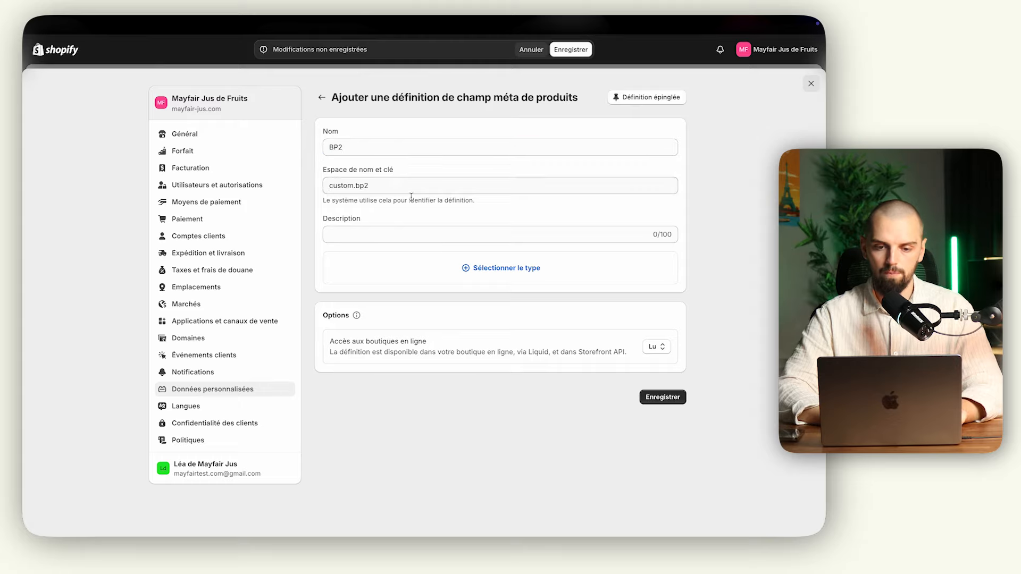
pyautogui.click(450, 267)
pyautogui.click(419, 349)
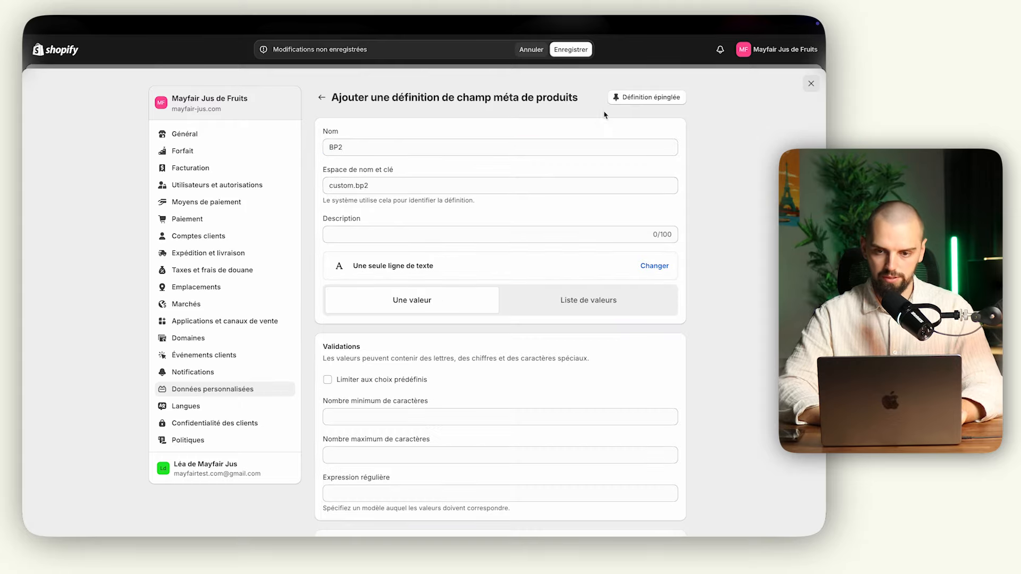
pyautogui.click(571, 49)
# Create and save a product metafield definition named BP3 with the type Une seule ligne de texte
pyautogui.click(660, 100)
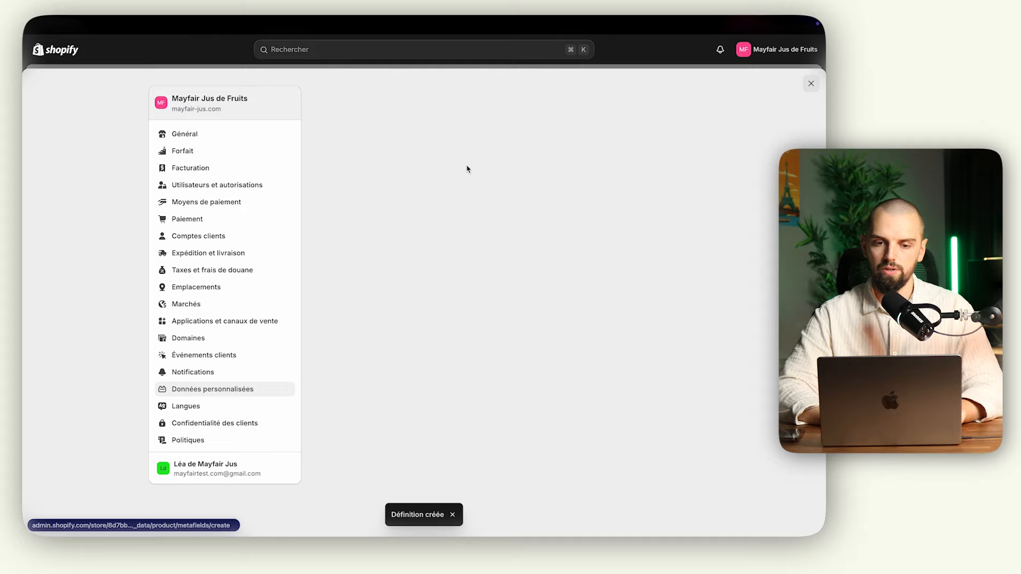
pyautogui.click(446, 147)
pyautogui.write('BP3')
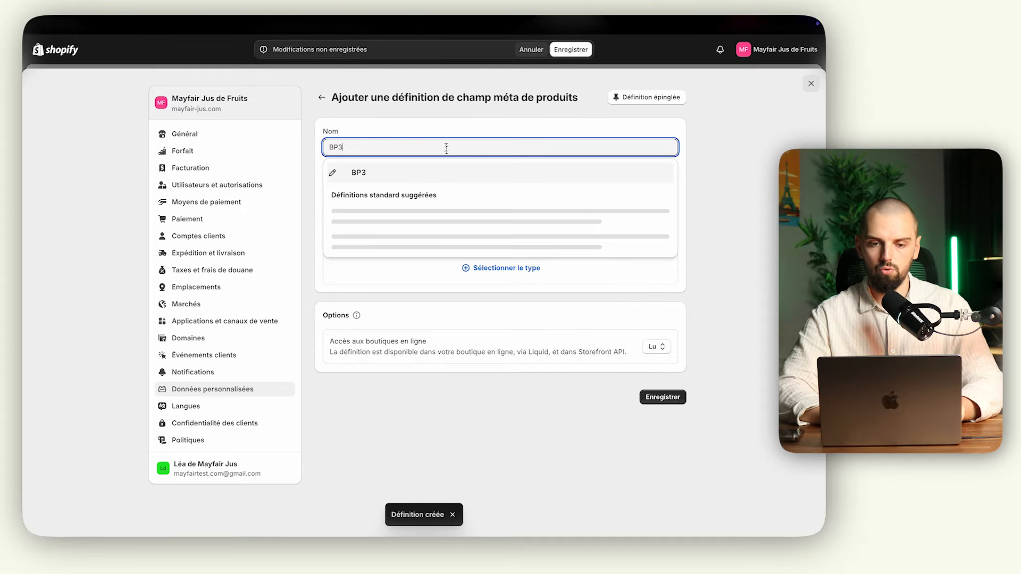
pyautogui.click(438, 173)
pyautogui.click(436, 267)
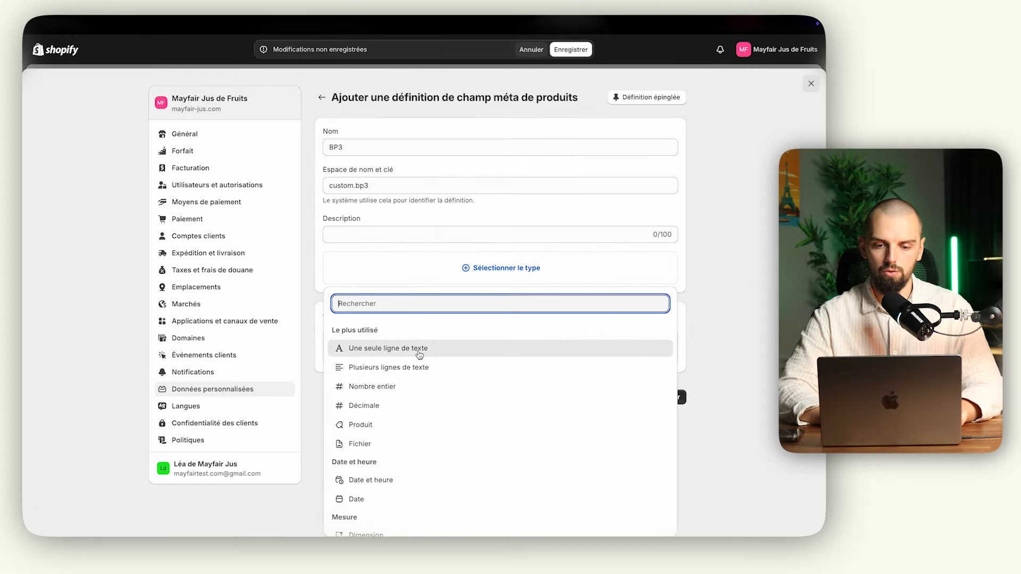
pyautogui.click(419, 354)
pyautogui.click(570, 50)
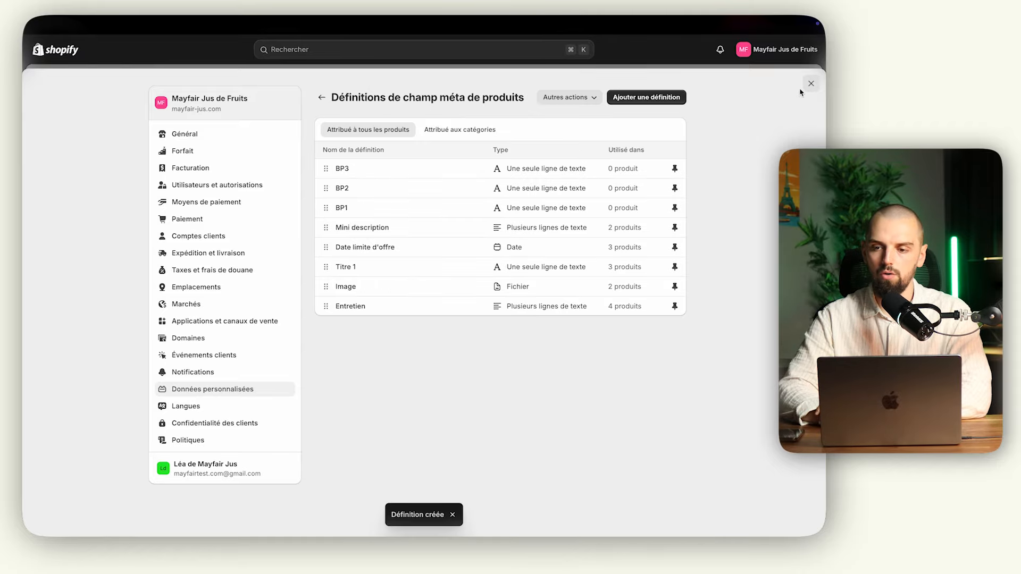
# Close the settings, open the Boom 2 - Écouteurs sans fil product and set its BP1 metafield to "Réduction de bruit active"
pyautogui.click(811, 84)
pyautogui.click(82, 110)
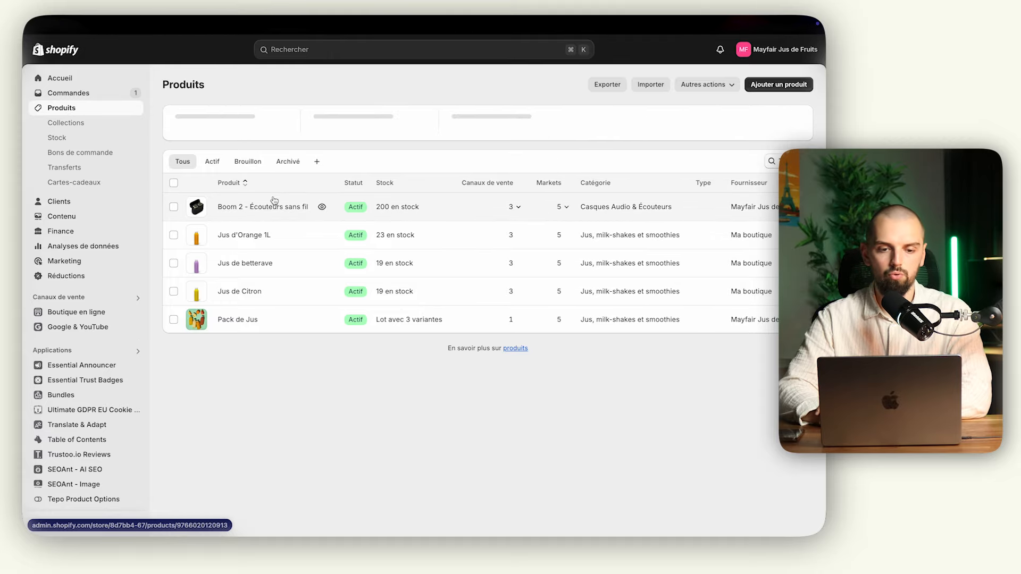
pyautogui.click(272, 205)
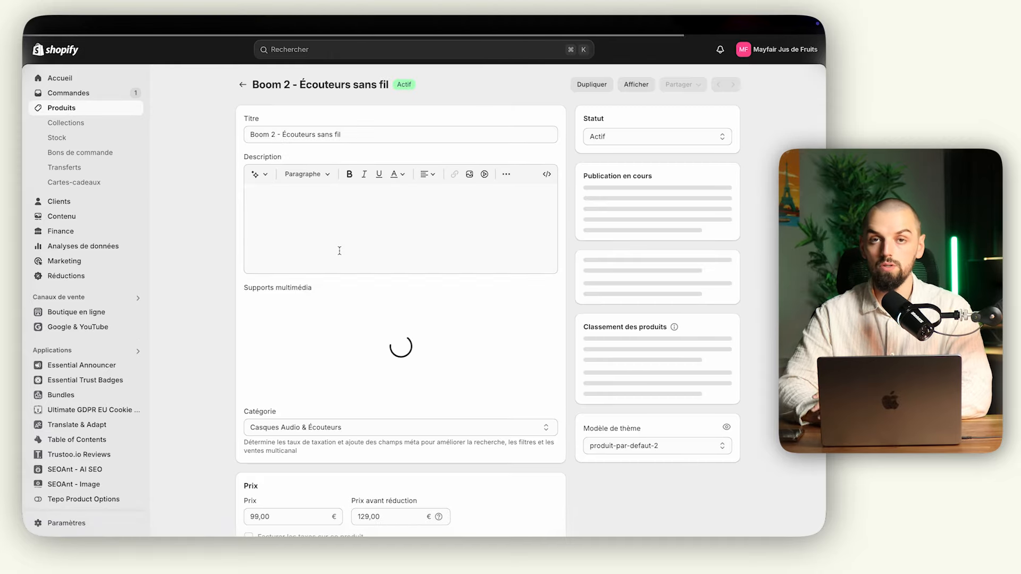
pyautogui.scroll(-10, 341, 253)
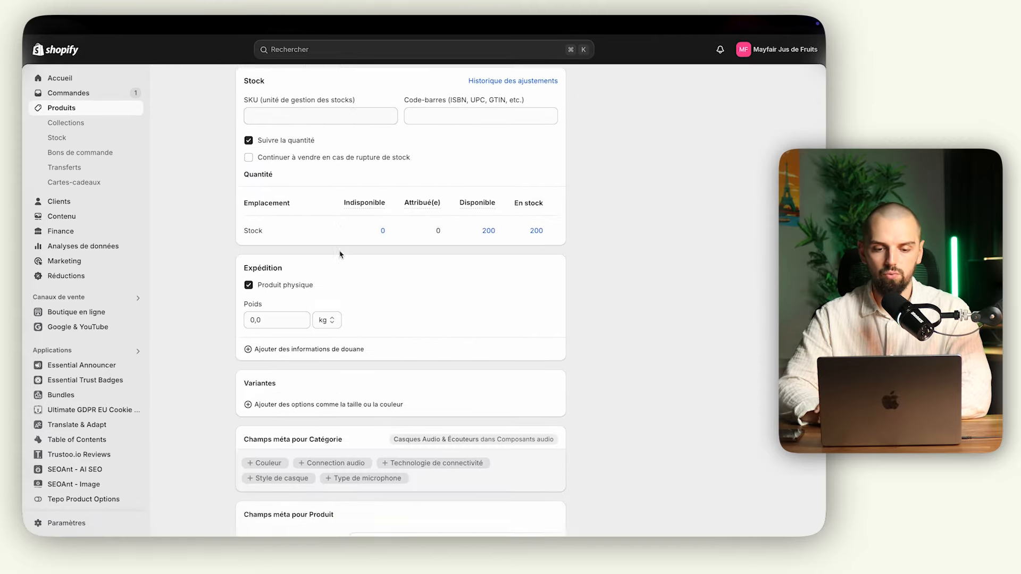
pyautogui.scroll(-6, 340, 254)
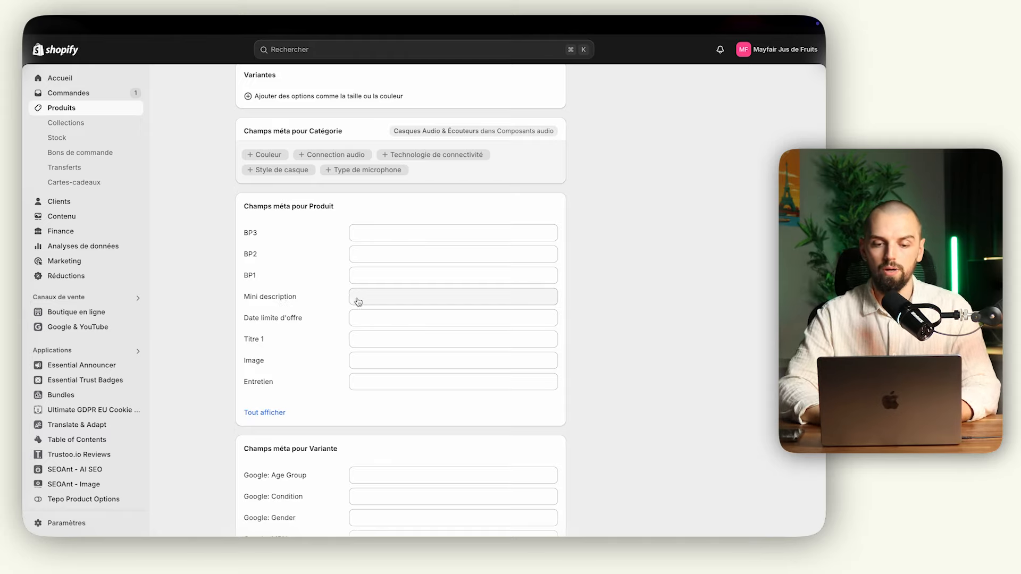
pyautogui.click(377, 277)
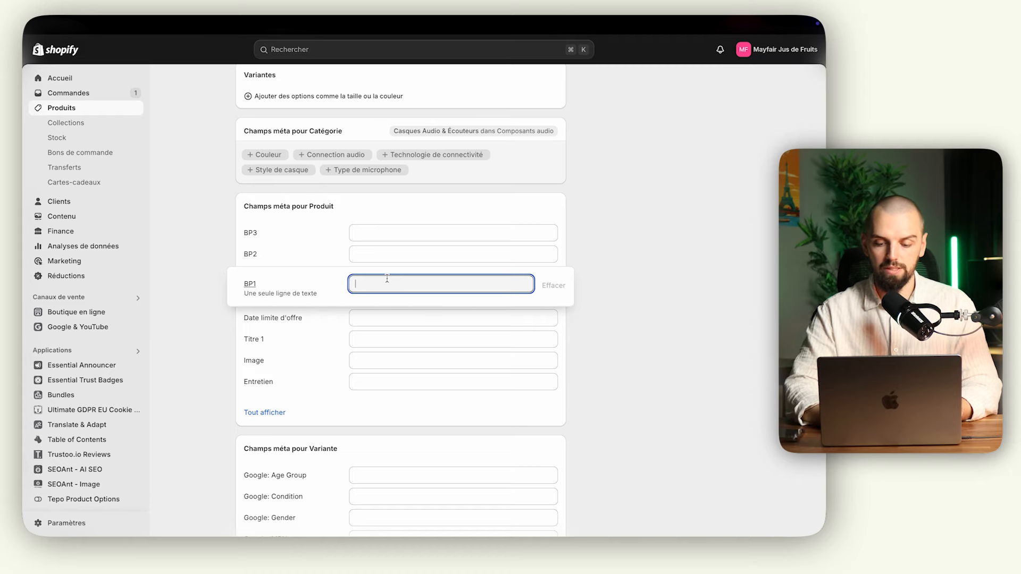
pyautogui.write('Réduction de bruit active')
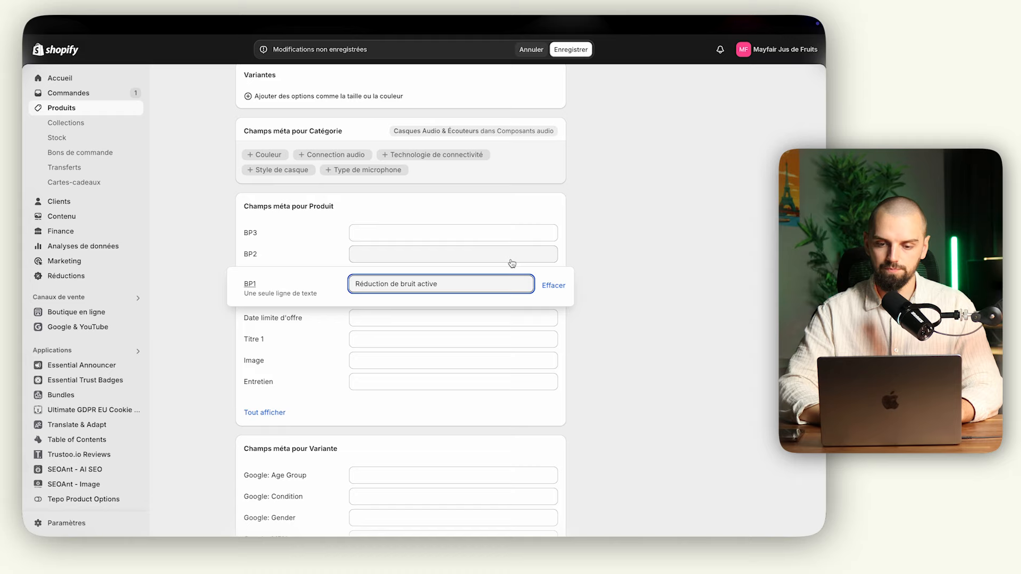
# Set the product's BP2 metafield to "Résistance à l'eau IP67"
pyautogui.click(434, 256)
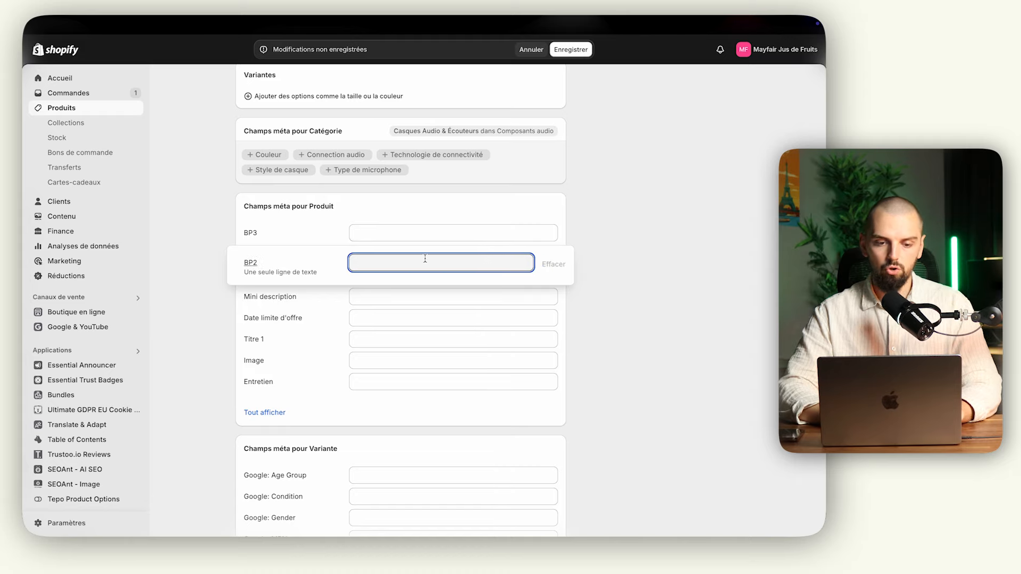
pyautogui.write('Résist')
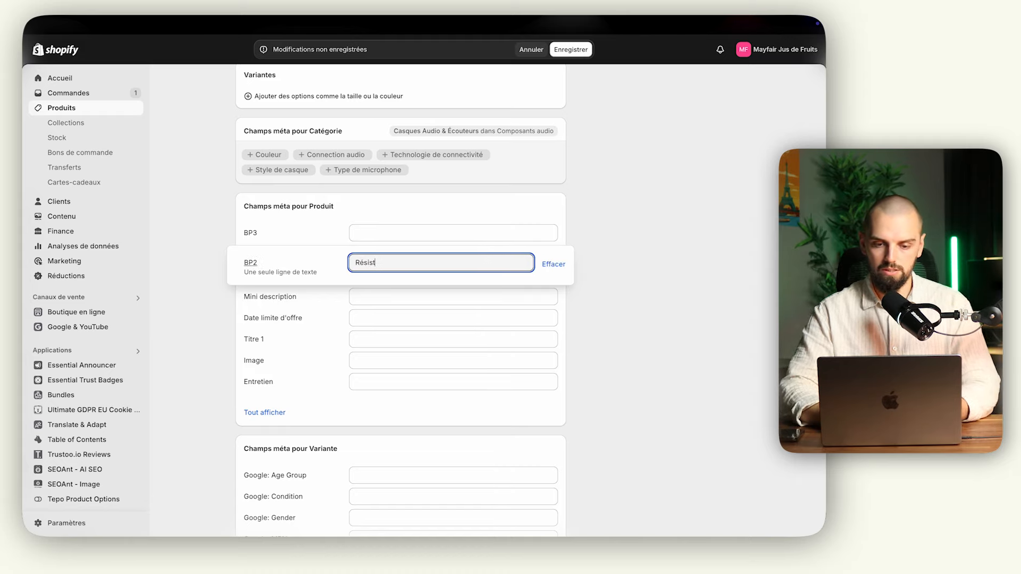
pyautogui.write("ance à l'")
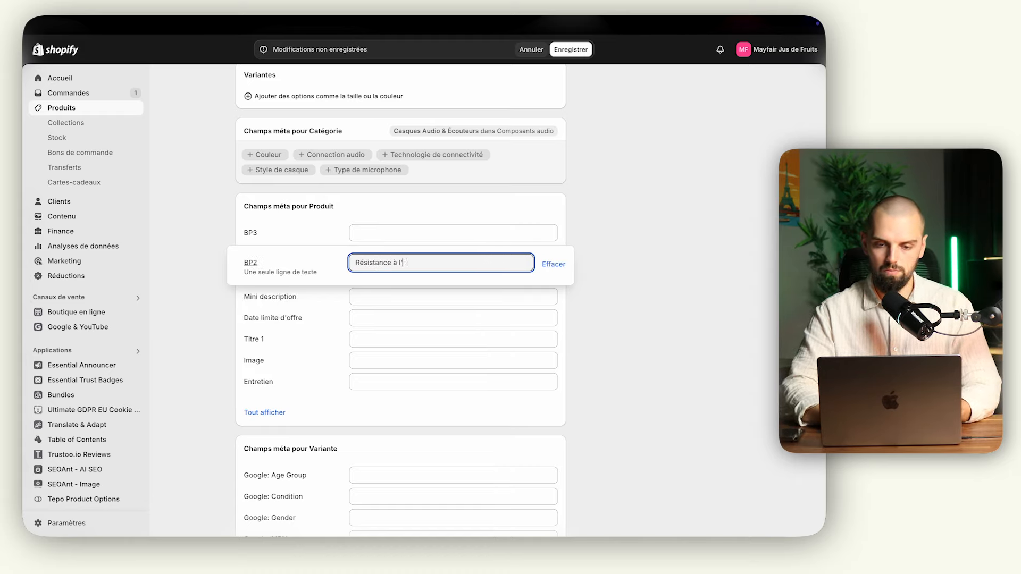
pyautogui.write('eau IP67')
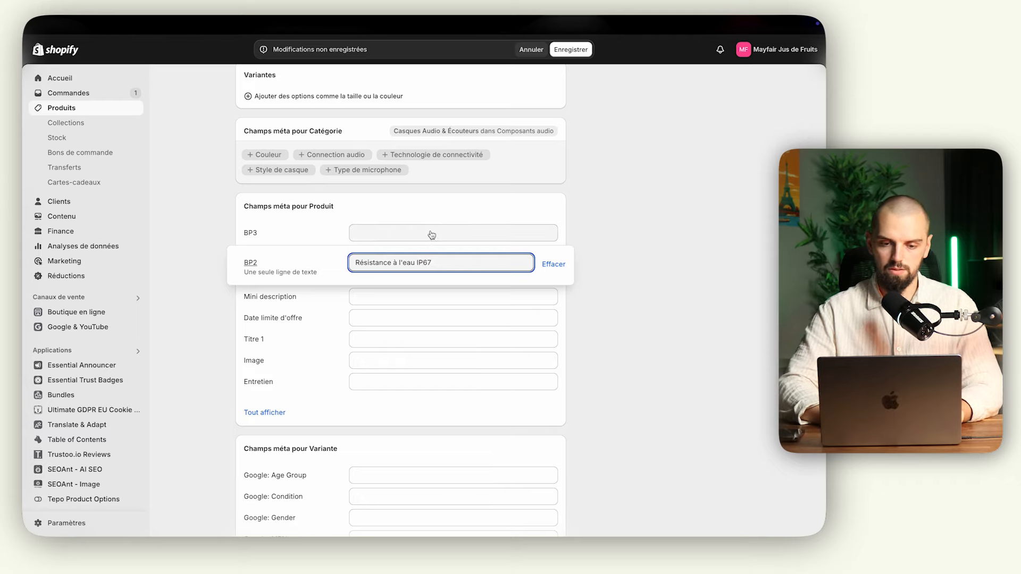
# Set the BP3 metafield to "Conception en titanium XP" and save the product
pyautogui.click(429, 235)
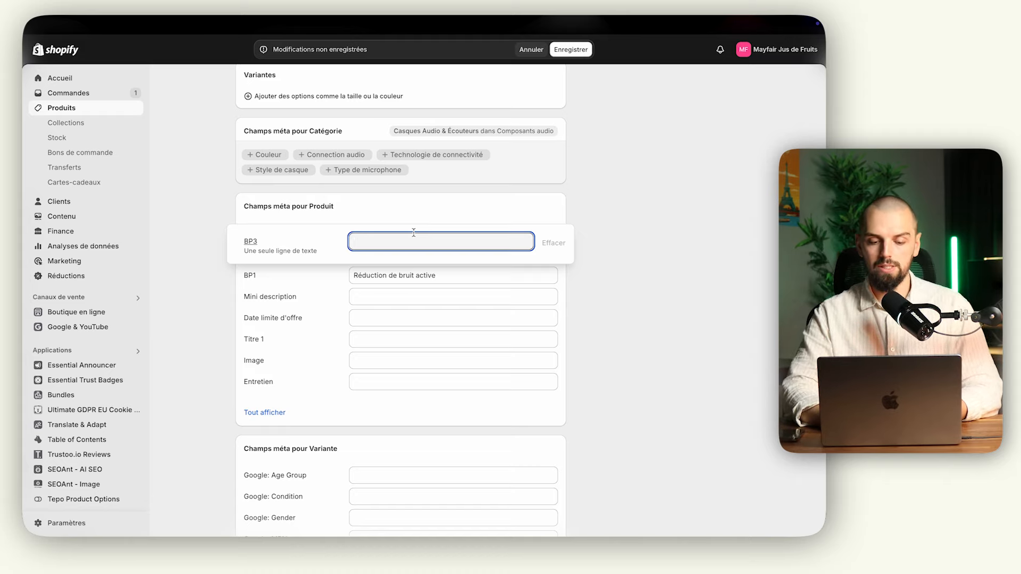
pyautogui.write('Conçu en titane')
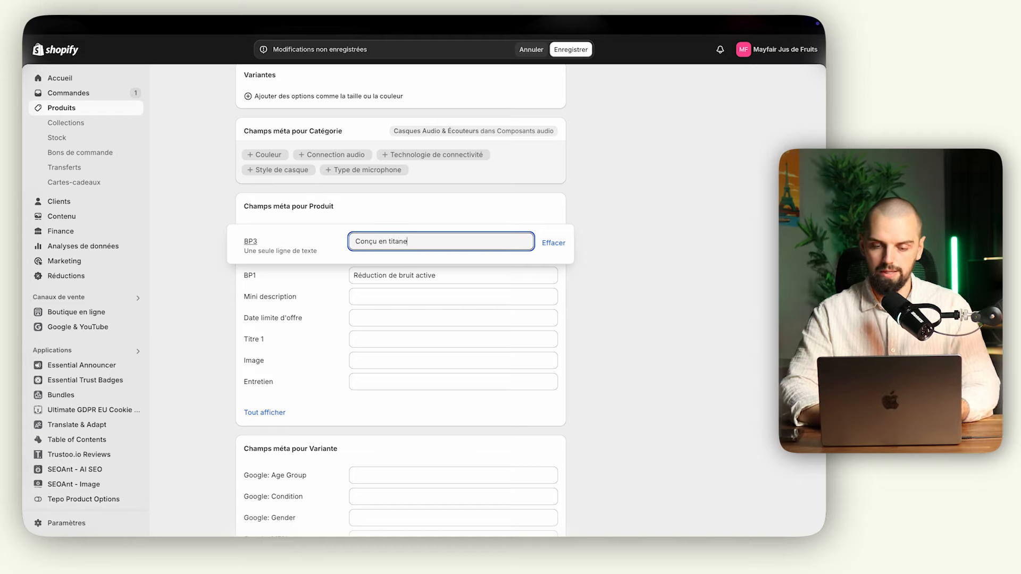
pyautogui.doubleClick(364, 242)
pyautogui.write('Conception')
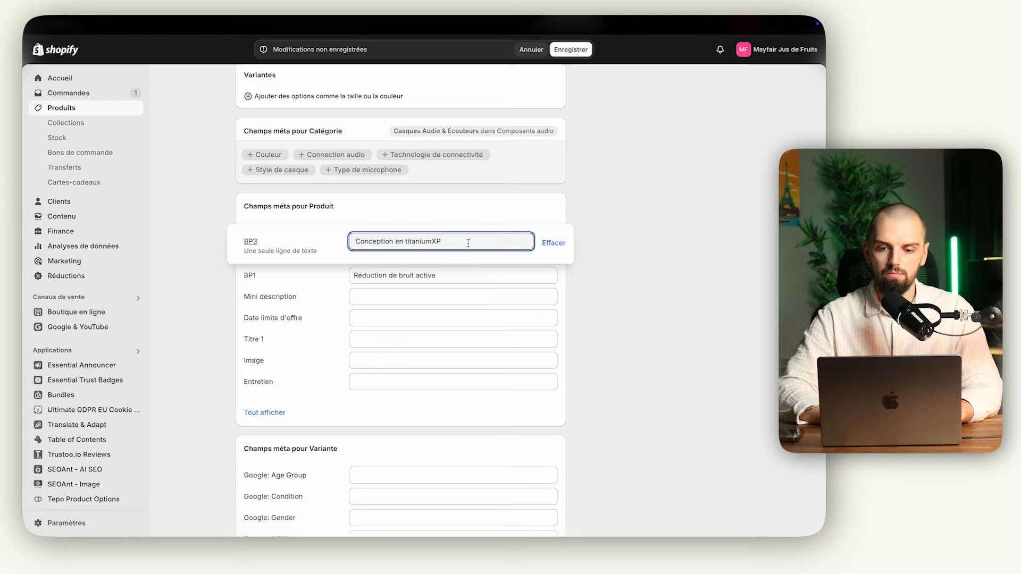
pyautogui.click(435, 242)
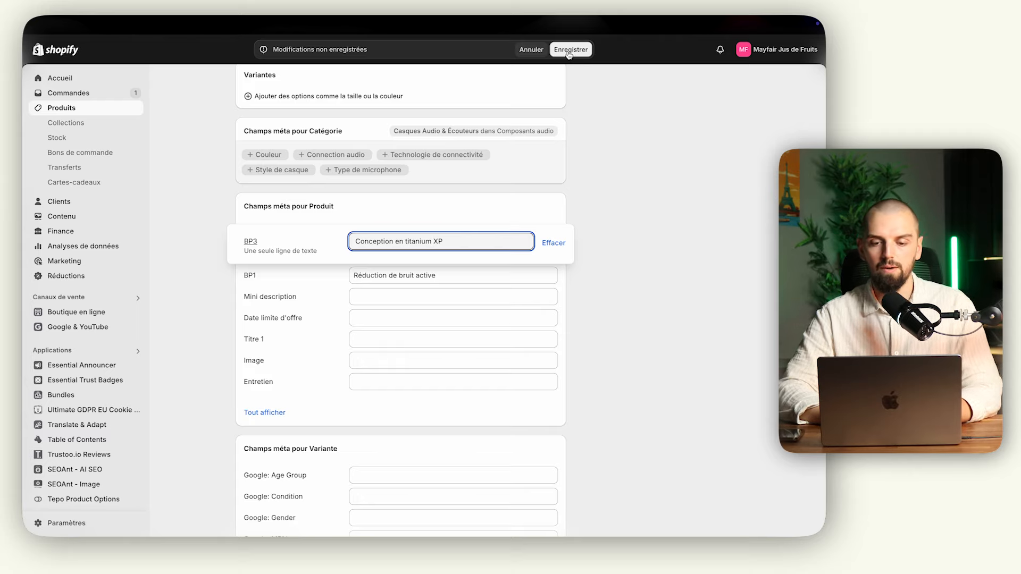
pyautogui.click(595, 175)
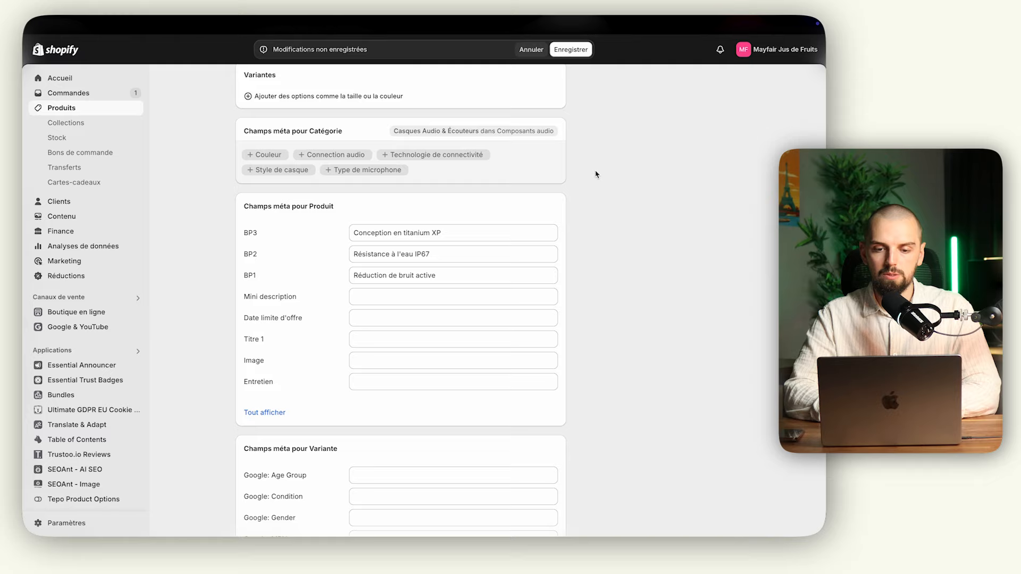
pyautogui.click(579, 49)
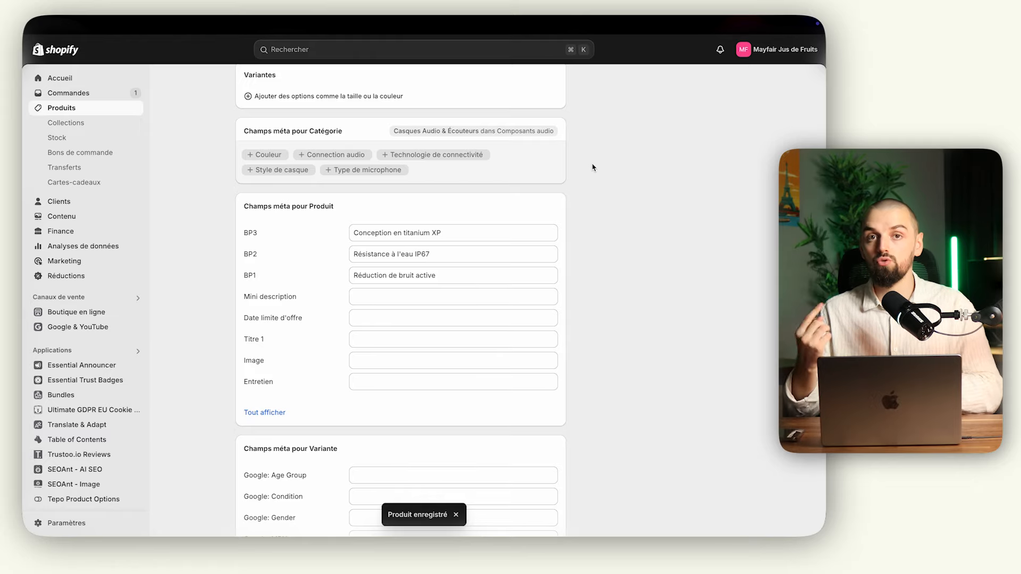
# Switch to the theme editor for the produit-par-defaut-2 template, save the changes and reload the editor
pyautogui.moveTo(26, 303)
pyautogui.click(78, 309)
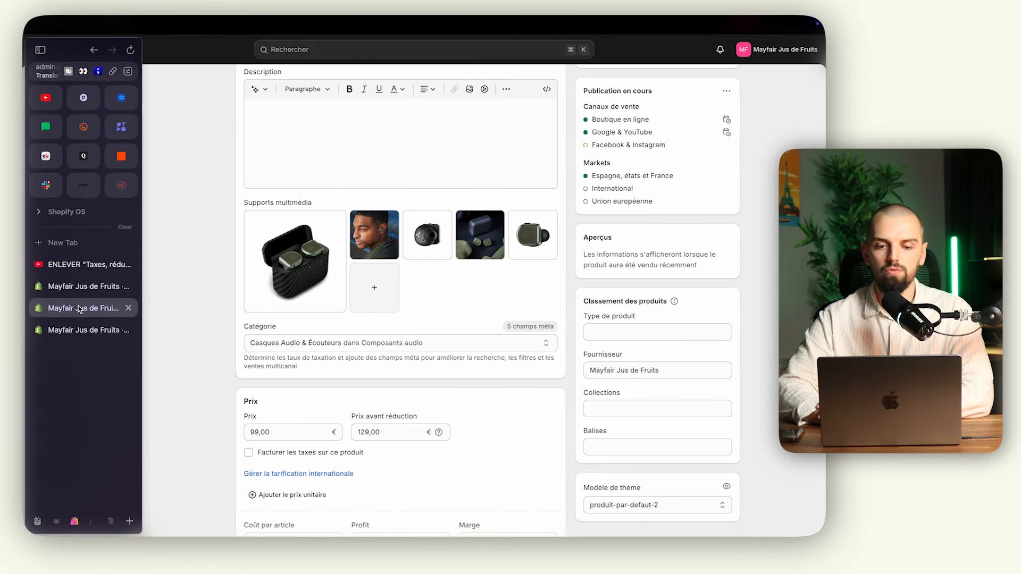
pyautogui.click(80, 289)
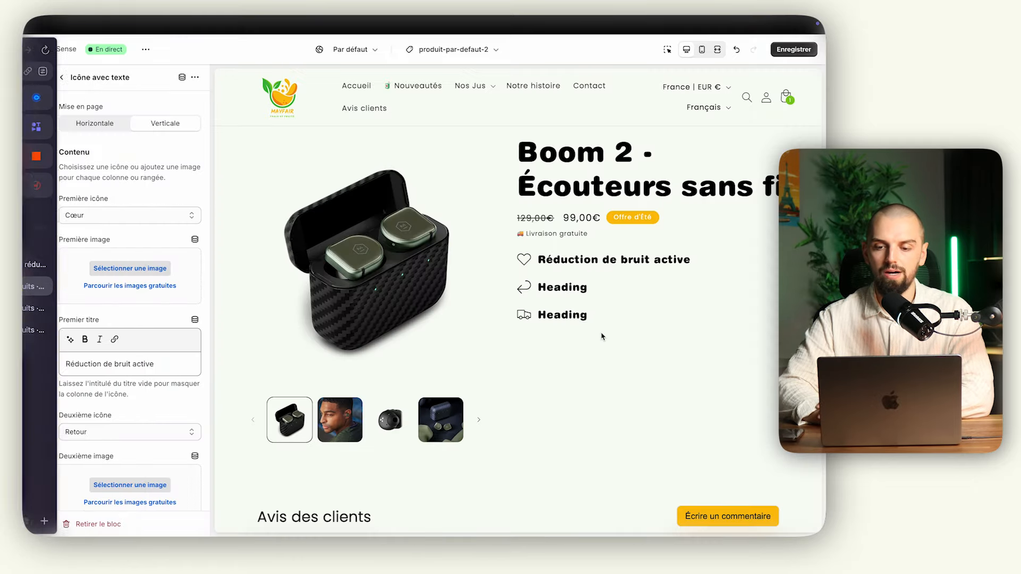
pyautogui.click(795, 51)
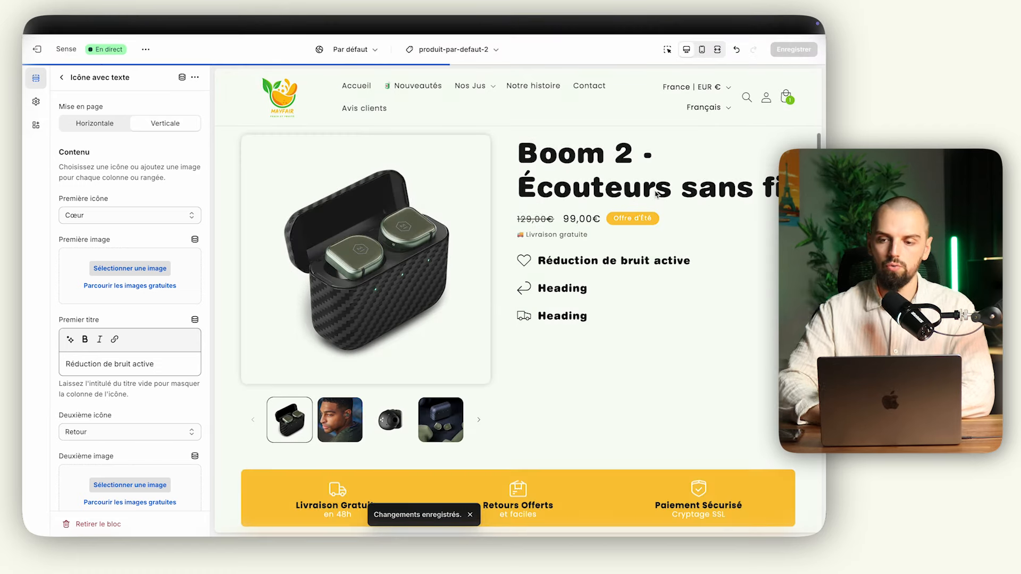
pyautogui.press('super+r')
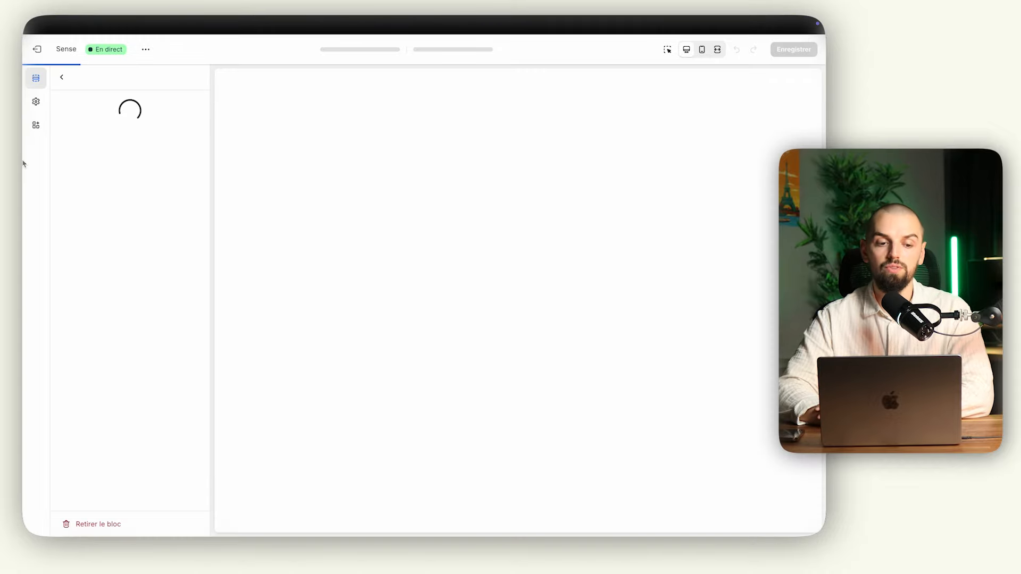
# Replace the first title text in the Icône avec texte block with the BP1 product metafield
pyautogui.moveTo(23, 159)
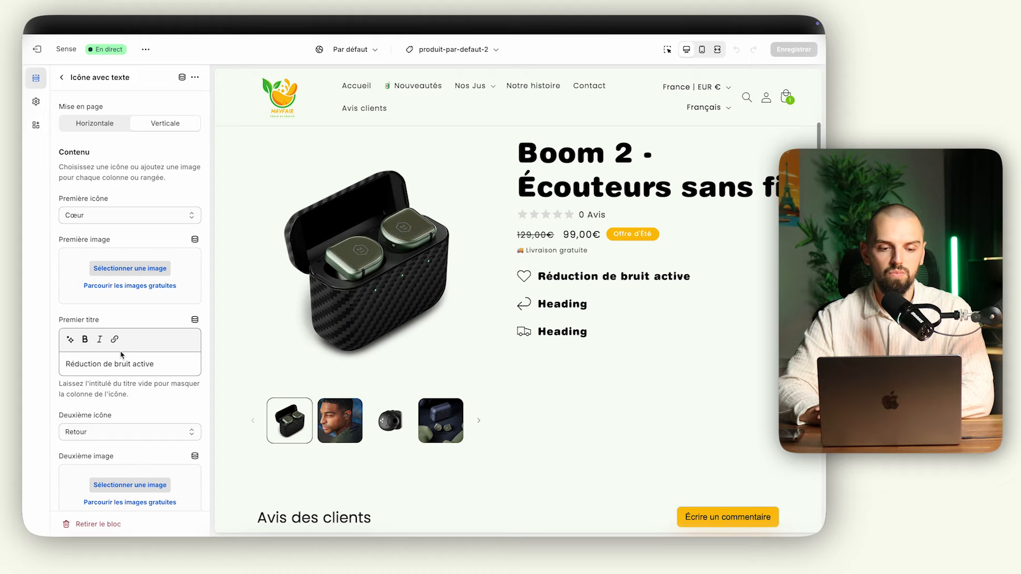
pyautogui.tripleClick(97, 359)
pyautogui.press('BackSpace')
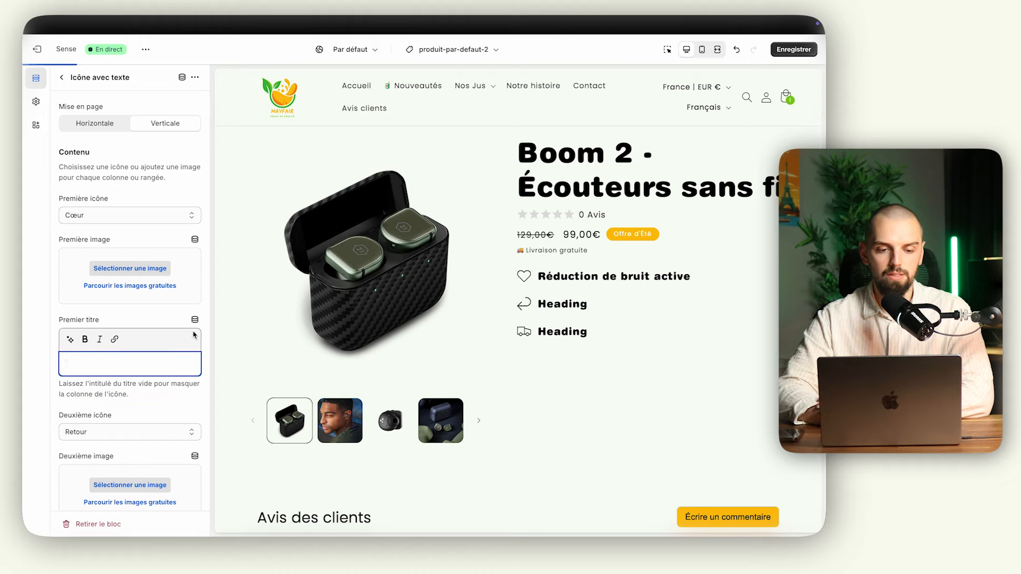
pyautogui.click(195, 321)
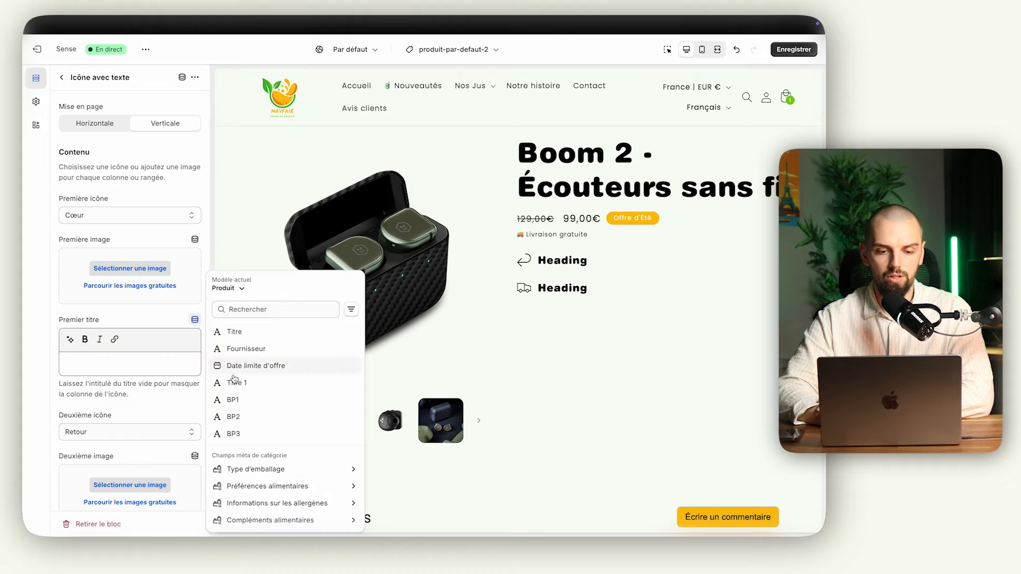
pyautogui.click(250, 400)
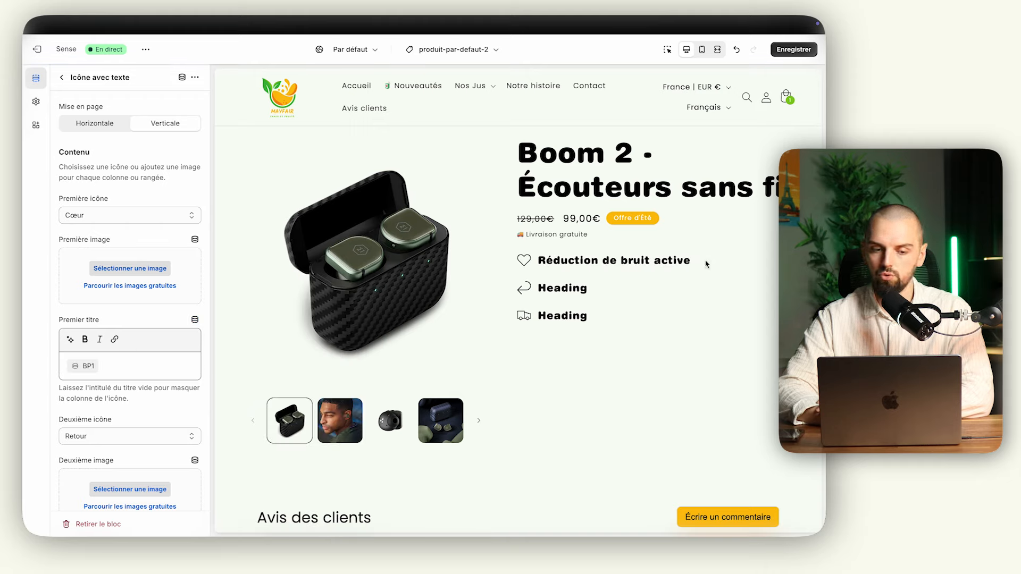
# Connect the second title to the BP2 metafield and remove its placeholder text "Heading"
pyautogui.scroll(-5, 188, 354)
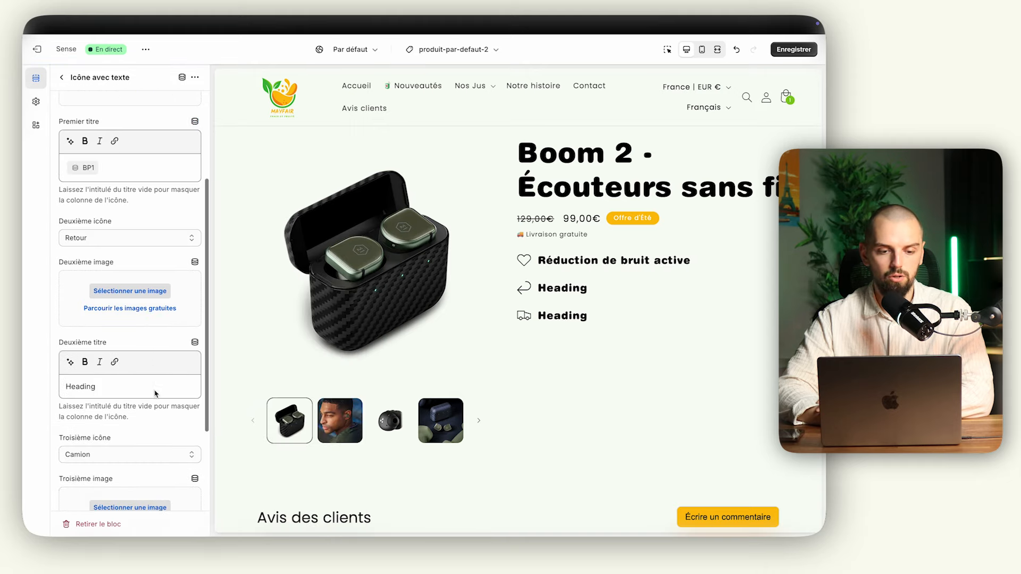
pyautogui.click(196, 346)
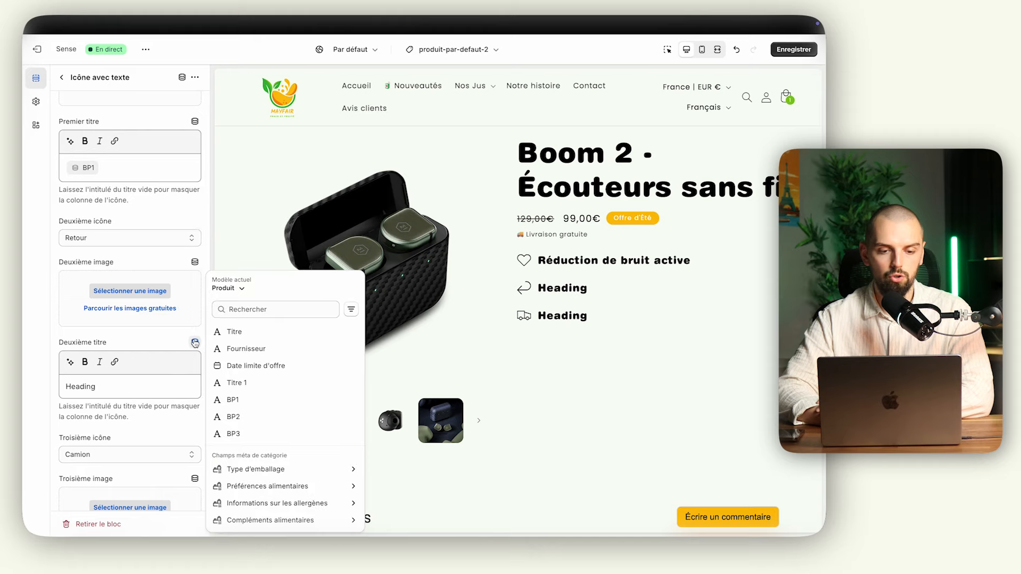
pyautogui.click(234, 416)
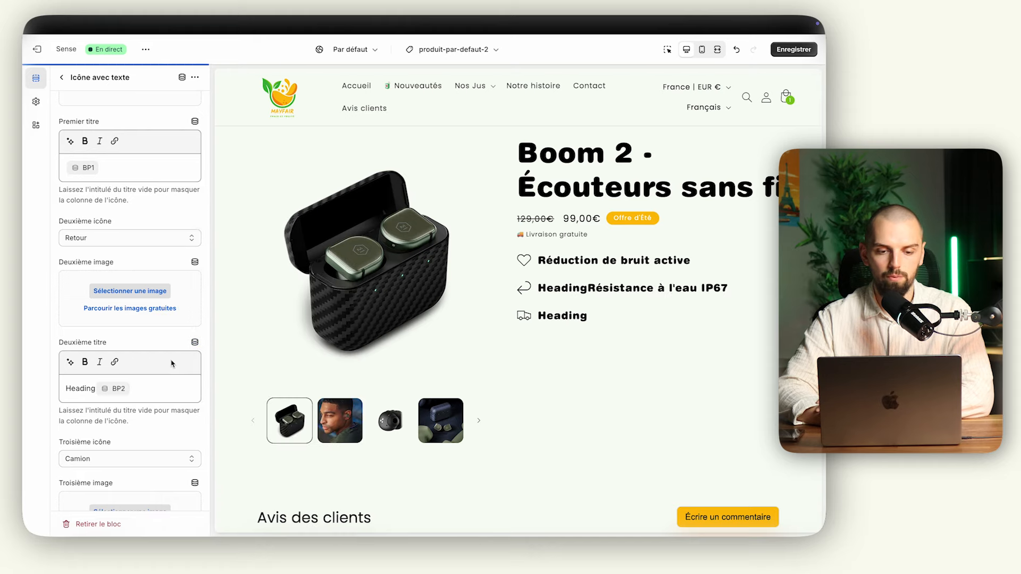
pyautogui.scroll(-1, 169, 337)
pyautogui.click(88, 334)
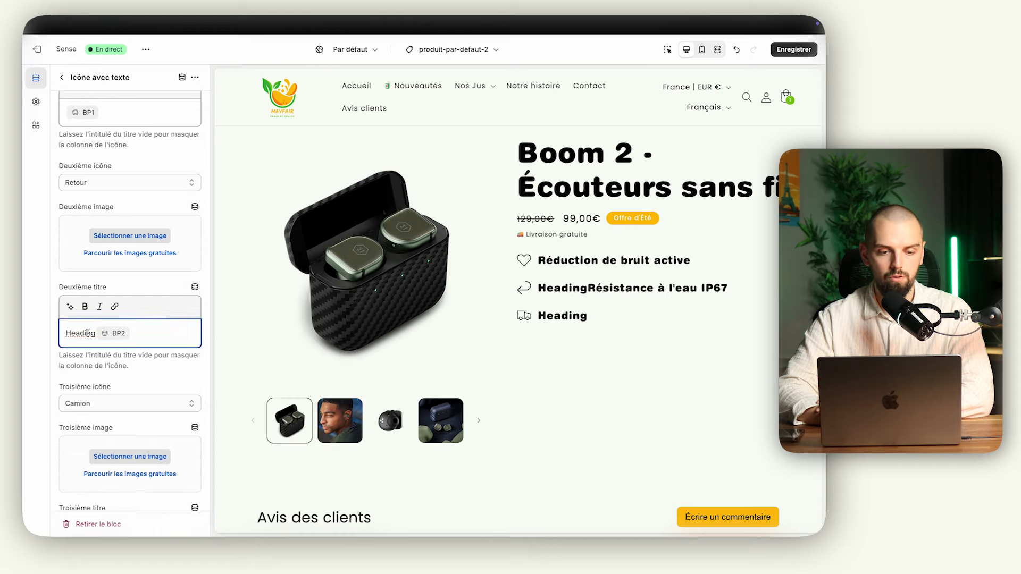
pyautogui.press('BackSpace')
pyautogui.press('BackSpace')
pyautogui.press('BackSpace')
pyautogui.press('BackSpace')
pyautogui.press('BackSpace')
pyautogui.press('BackSpace')
pyautogui.press('BackSpace')
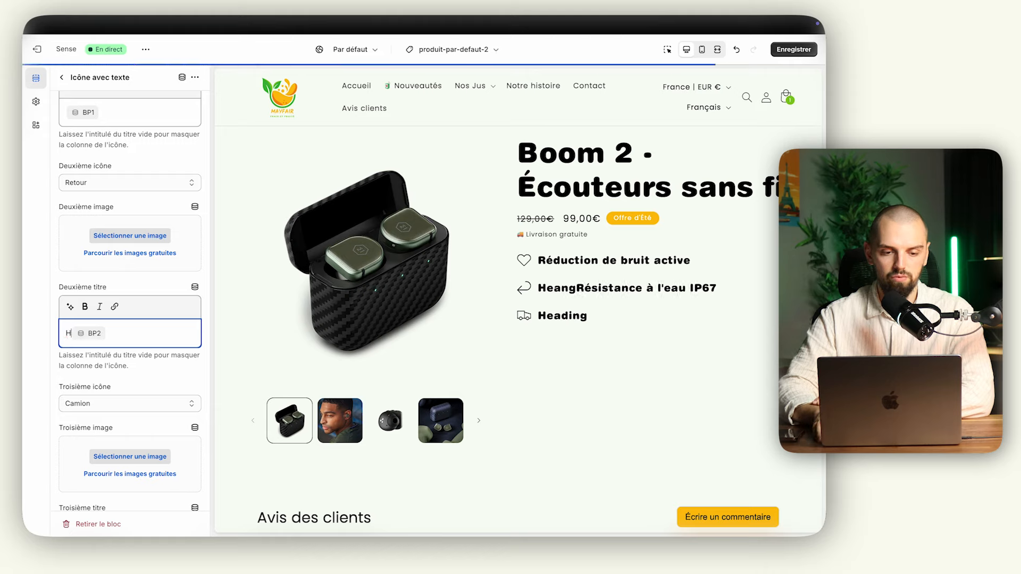
# Clear the third title's placeholder text and connect that title to the BP3 metafield
pyautogui.scroll(-2, 118, 390)
pyautogui.doubleClick(81, 466)
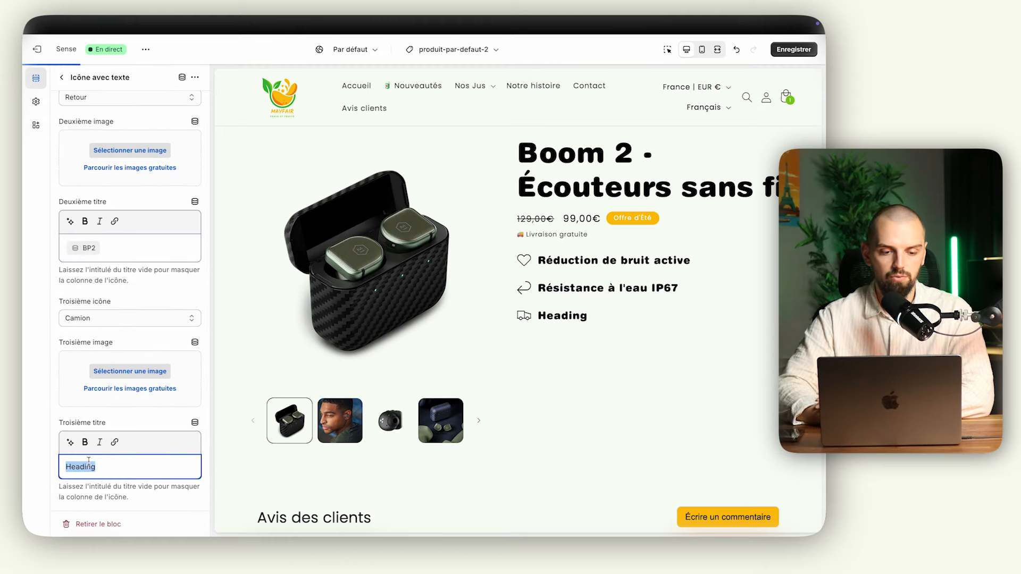
pyautogui.press('BackSpace')
pyautogui.click(195, 423)
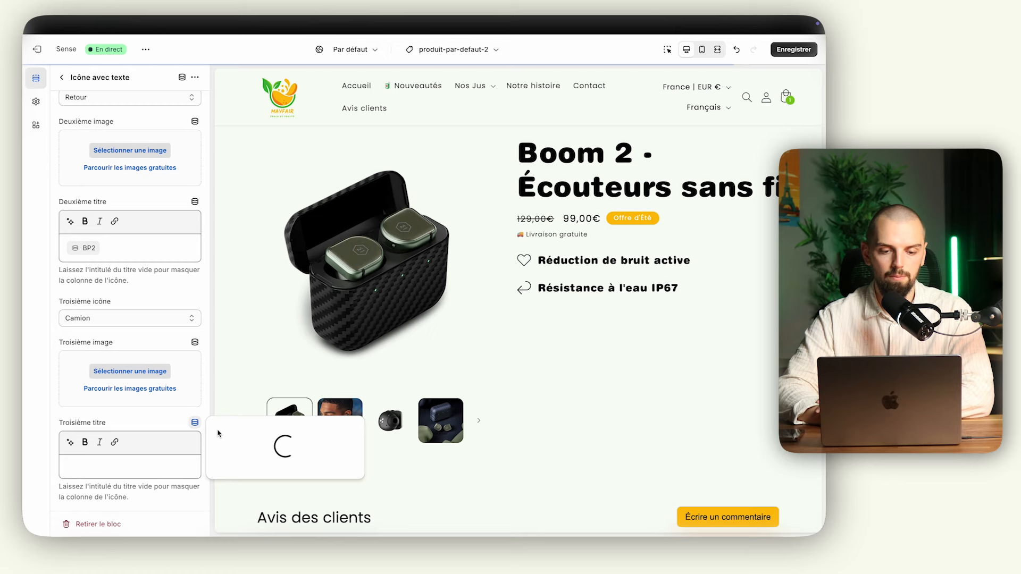
pyautogui.click(246, 436)
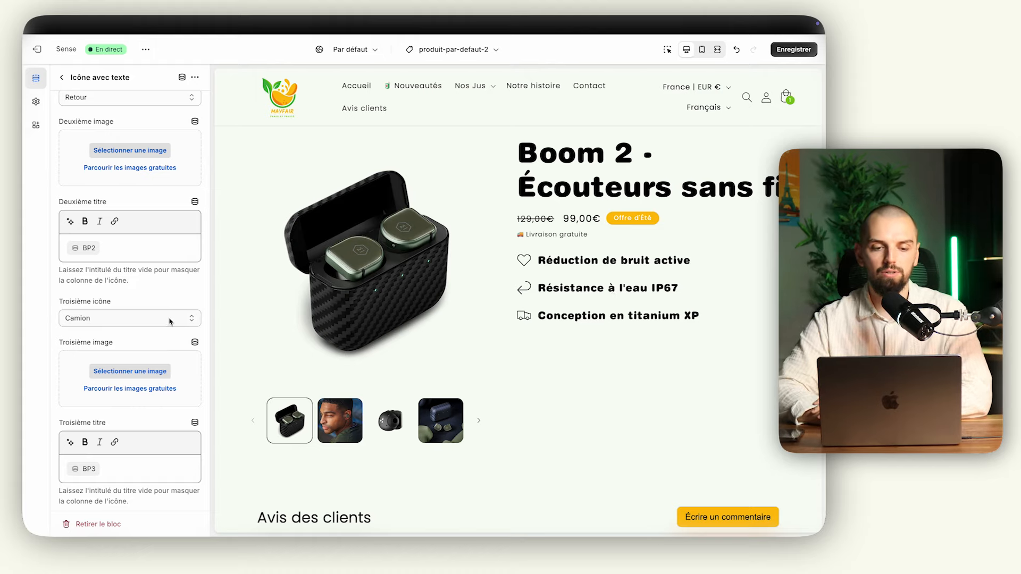
# Set the block's first icon to Œil, the second to Flocon de neige and the third to Cadenas
pyautogui.scroll(-1, 163, 355)
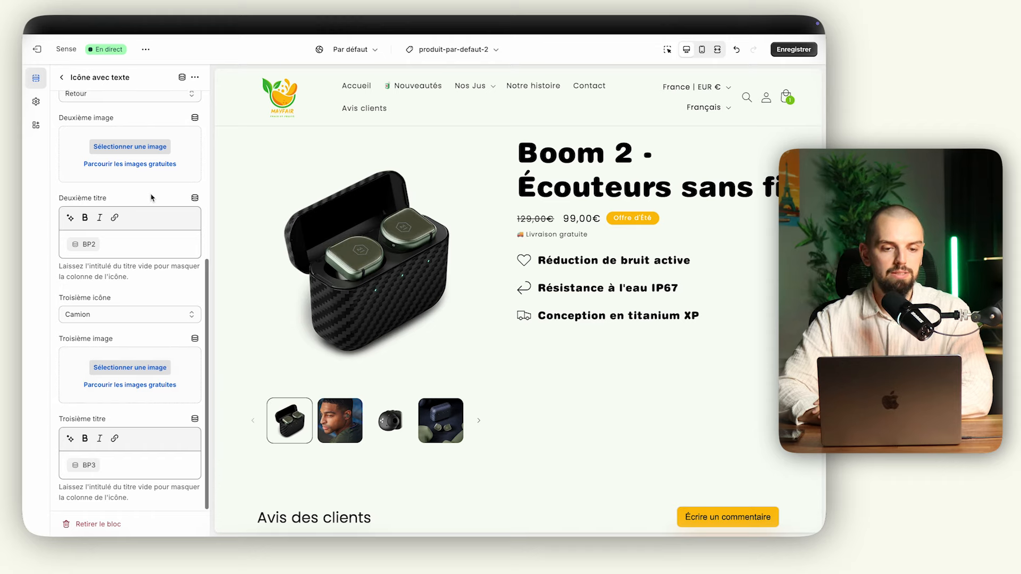
pyautogui.scroll(3, 152, 198)
pyautogui.scroll(3, 152, 198)
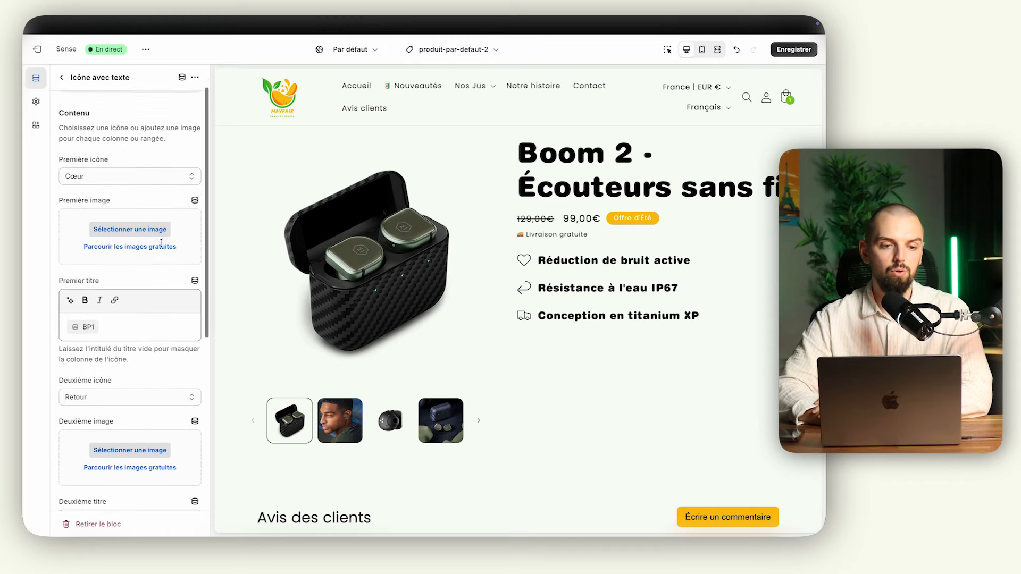
pyautogui.click(112, 194)
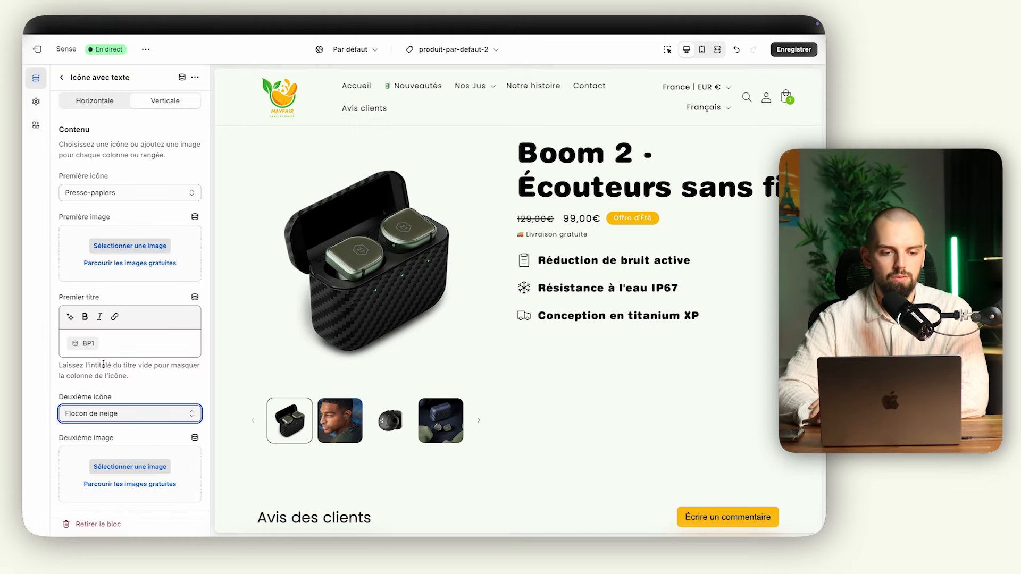
pyautogui.scroll(-5, 131, 348)
pyautogui.click(131, 348)
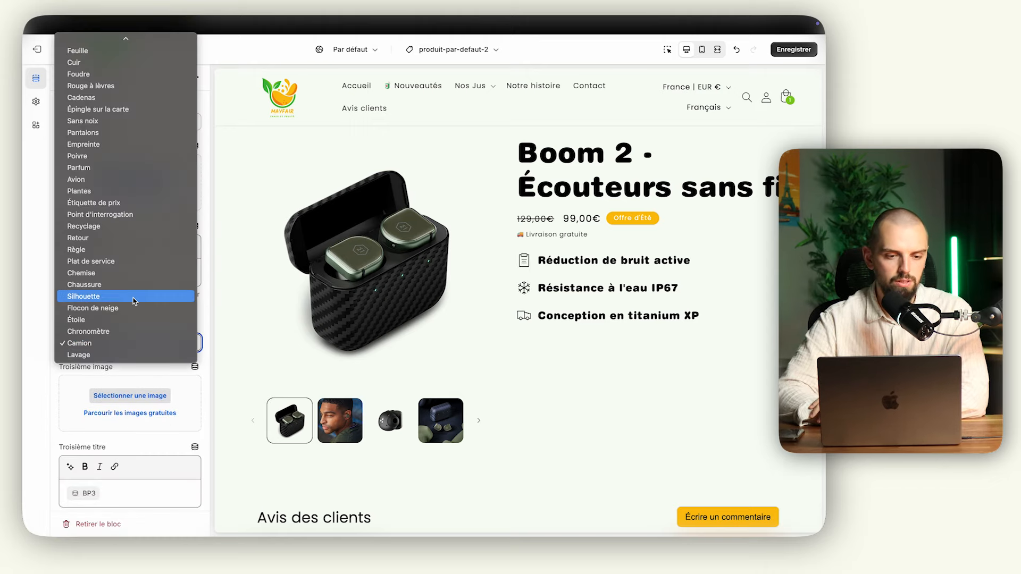
pyautogui.scroll(3, 122, 213)
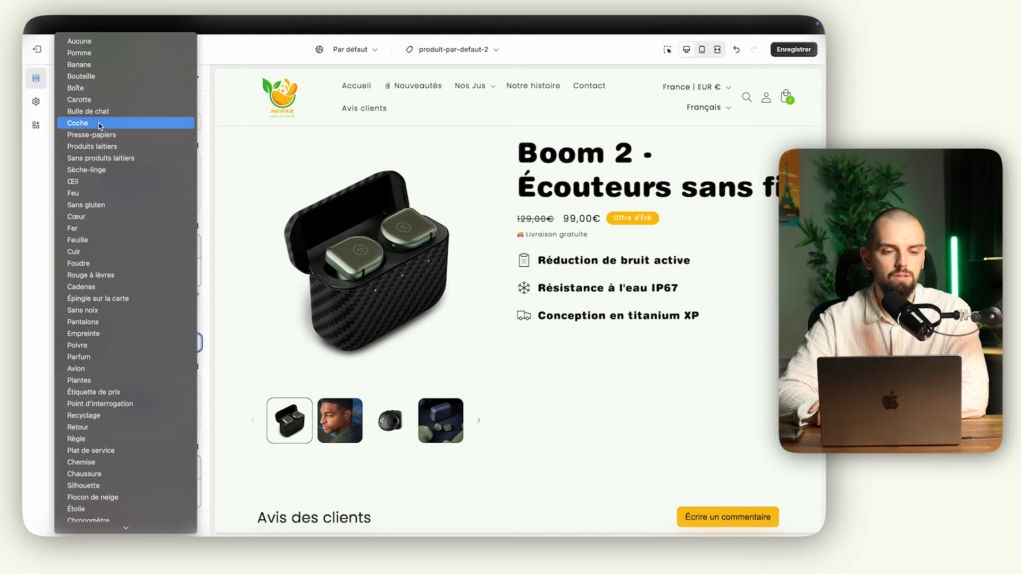
pyautogui.click(104, 229)
pyautogui.click(107, 351)
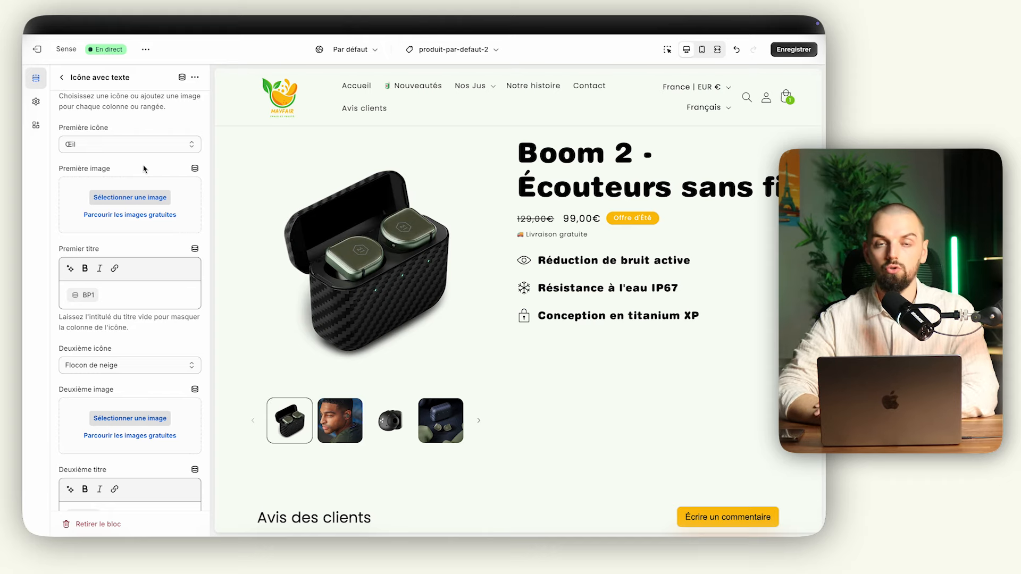
pyautogui.click(121, 144)
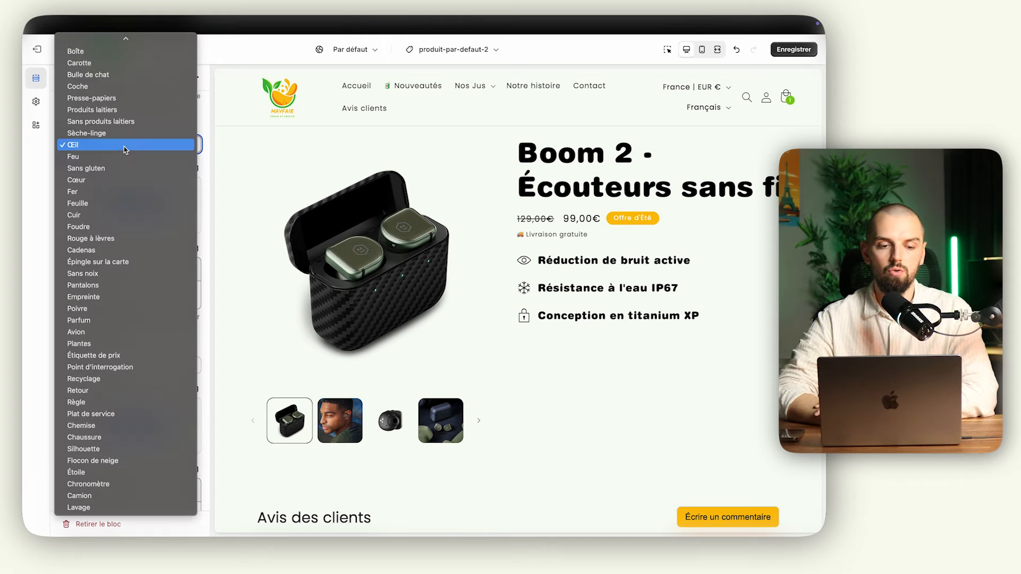
pyautogui.click(53, 153)
pyautogui.click(119, 115)
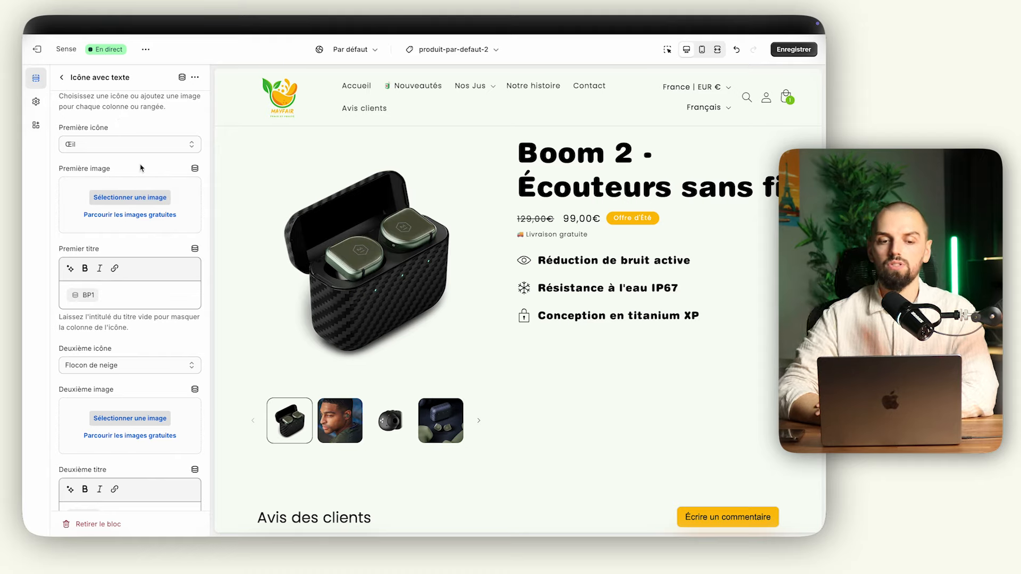
pyautogui.click(195, 168)
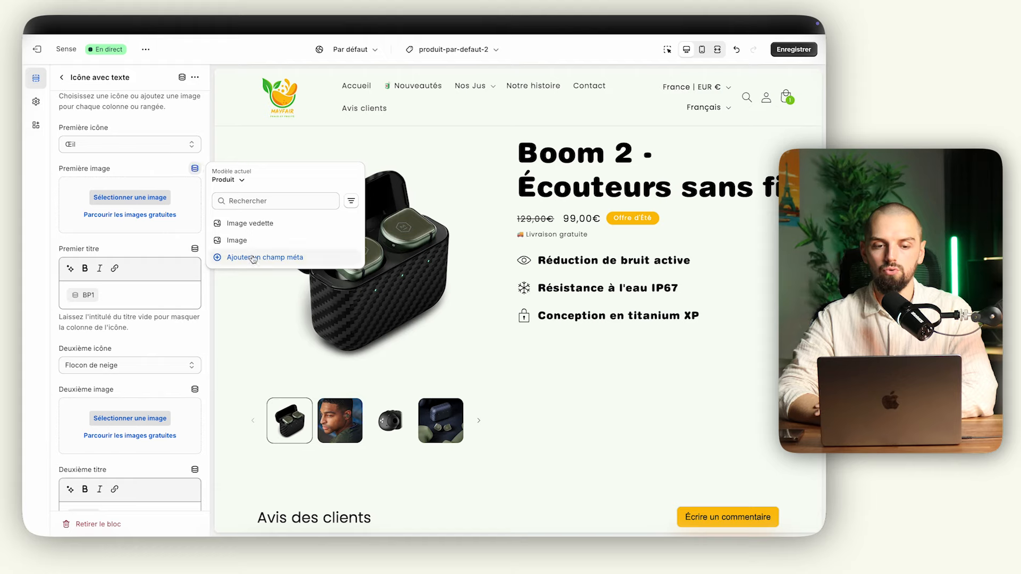
pyautogui.click(170, 165)
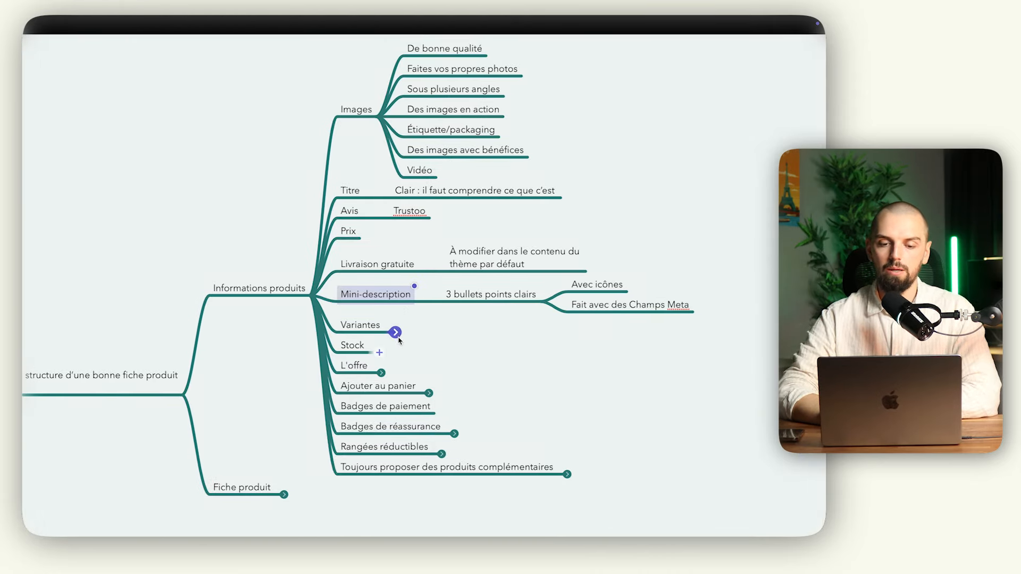
# Expand the mind map's Variantes branch and add Sélecteur de variante and Sélecteur de quantité blocks to the Informations produits section
pyautogui.click(398, 332)
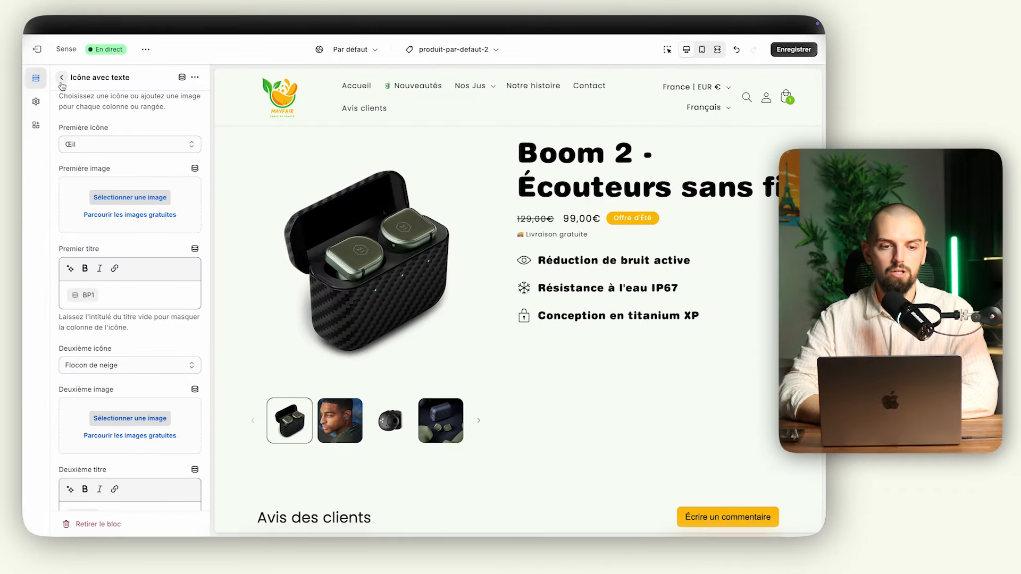
pyautogui.click(45, 77)
pyautogui.click(118, 325)
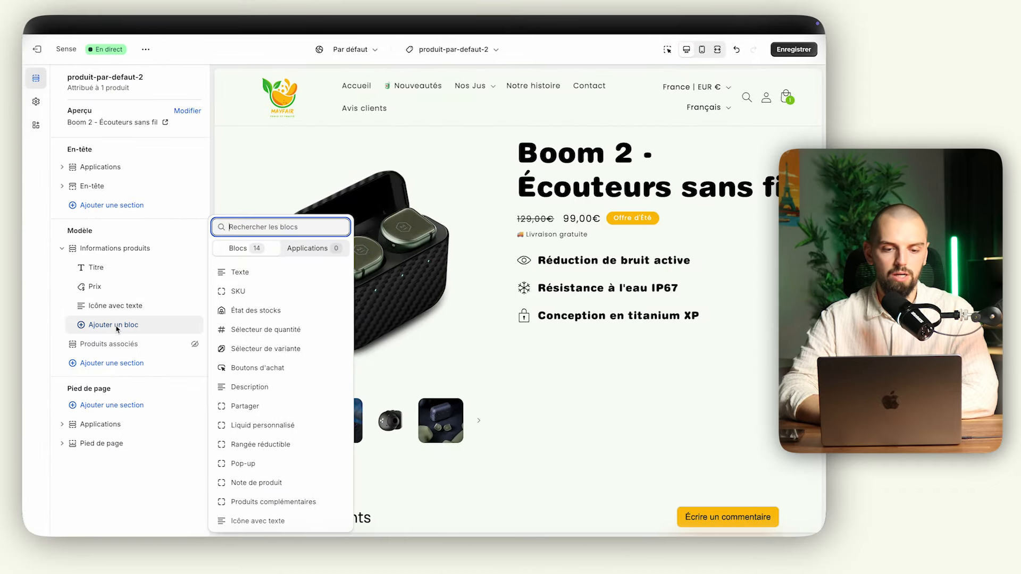
pyautogui.click(290, 354)
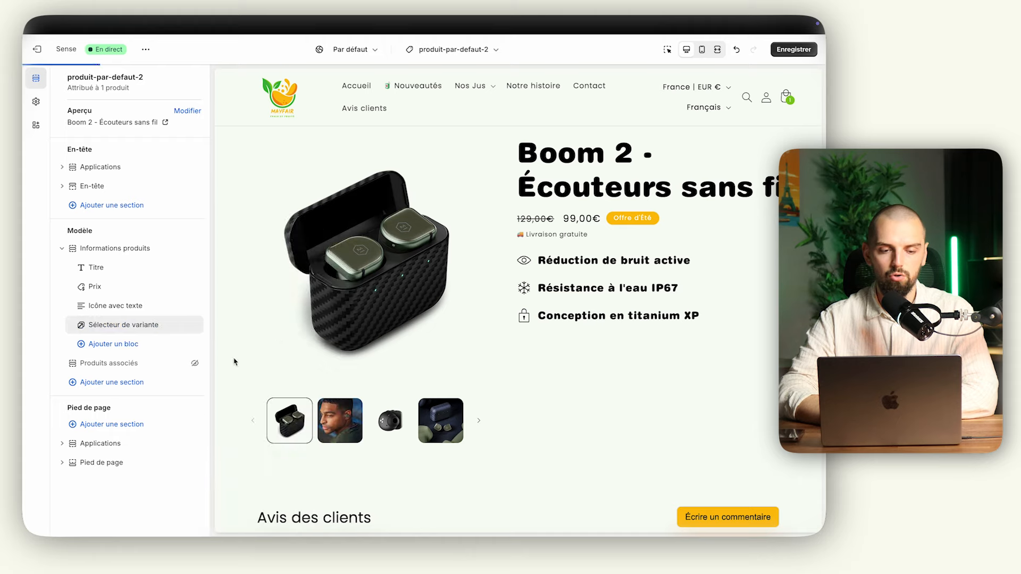
pyautogui.click(141, 346)
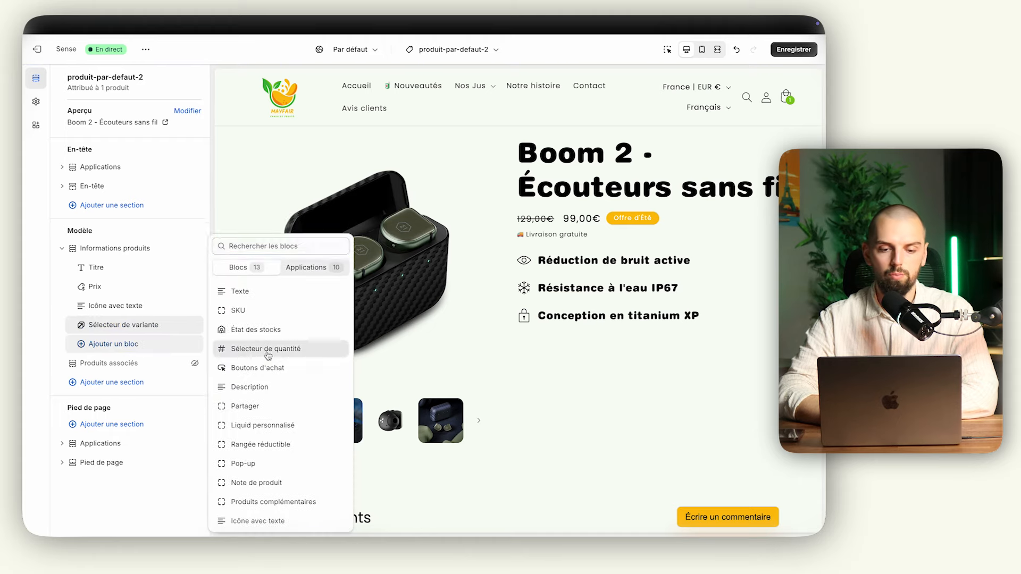
pyautogui.click(265, 348)
# Open the Sélecteur de variante settings, expand the mind map's note on variants changing the image, and save the product template
pyautogui.click(121, 325)
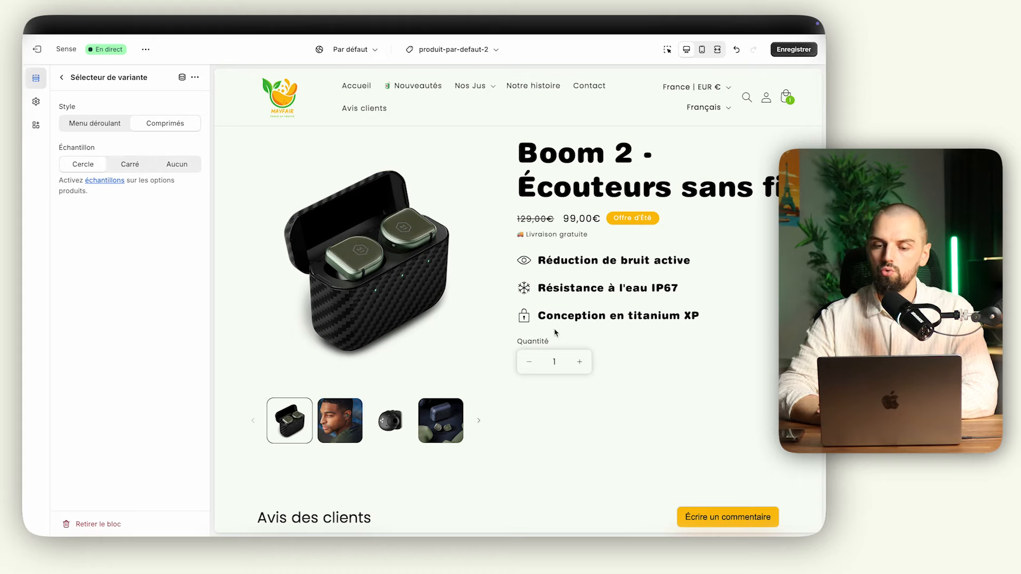
pyautogui.hotkey('ctrl', 'Right')
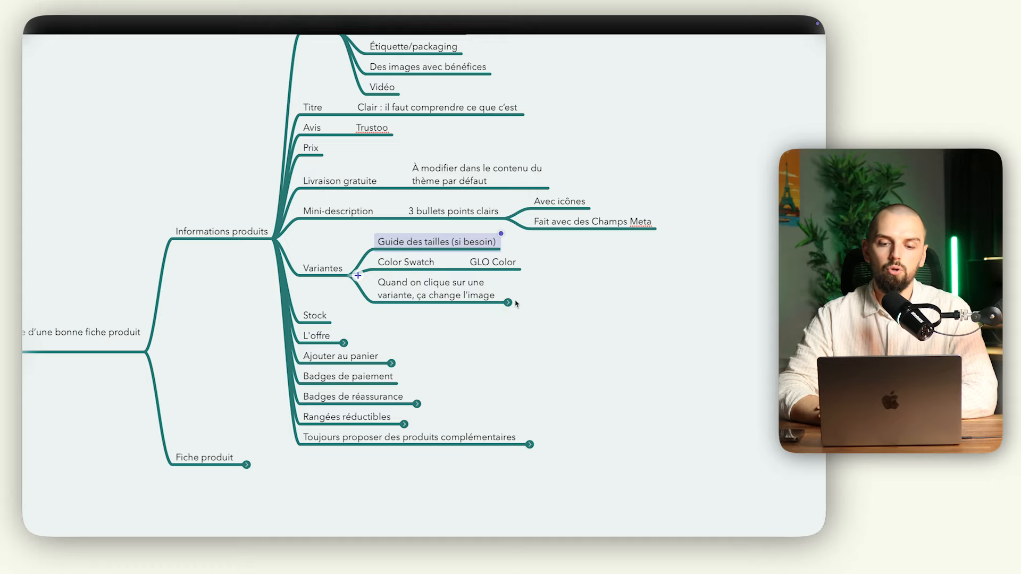
pyautogui.click(508, 302)
pyautogui.hscroll(5, 509, 303)
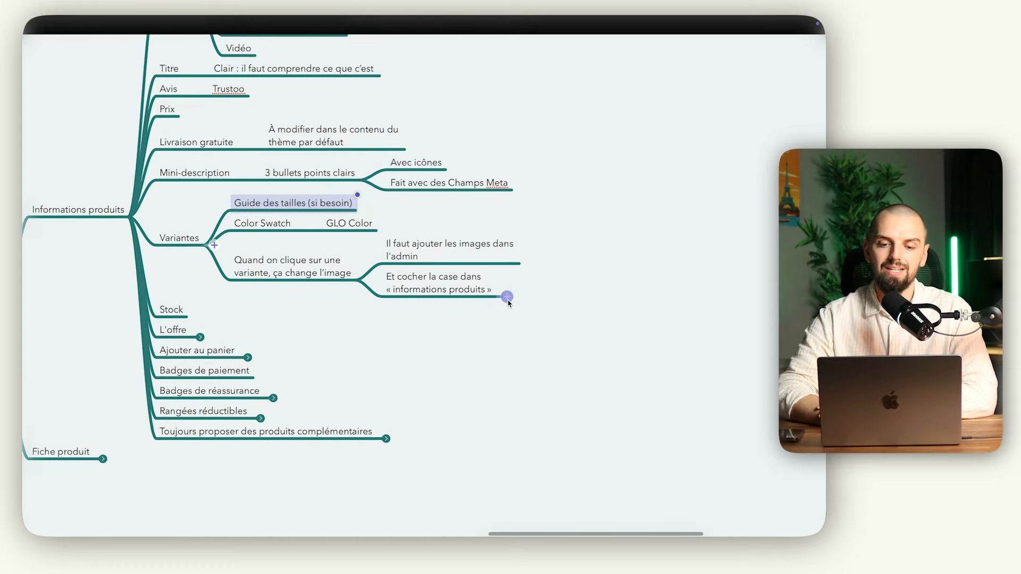
pyautogui.click(423, 259)
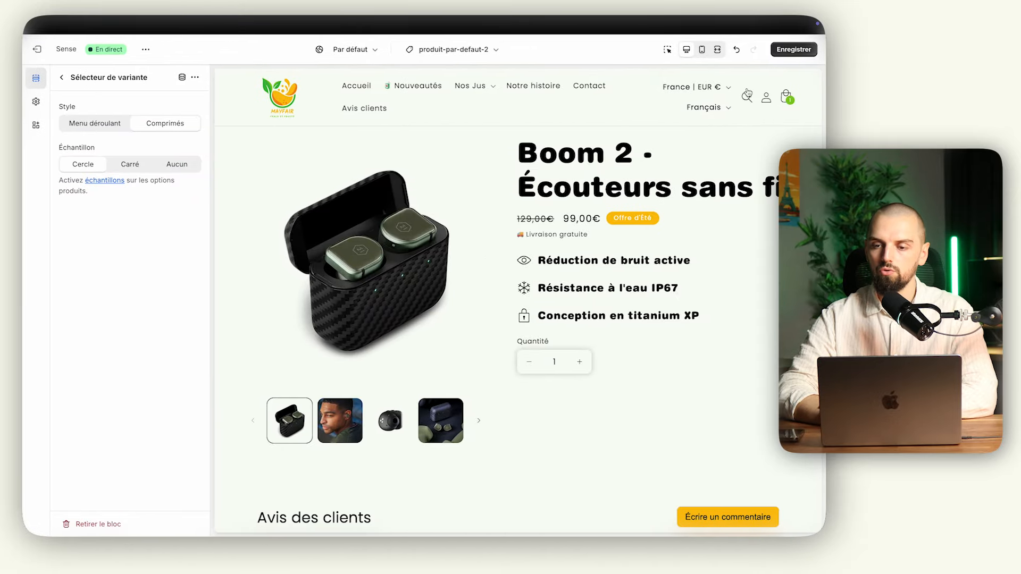
pyautogui.click(787, 50)
# Switch to the Boom 2 product's admin page and add a variant option connected to the Couleur metafield
pyautogui.moveTo(22, 228)
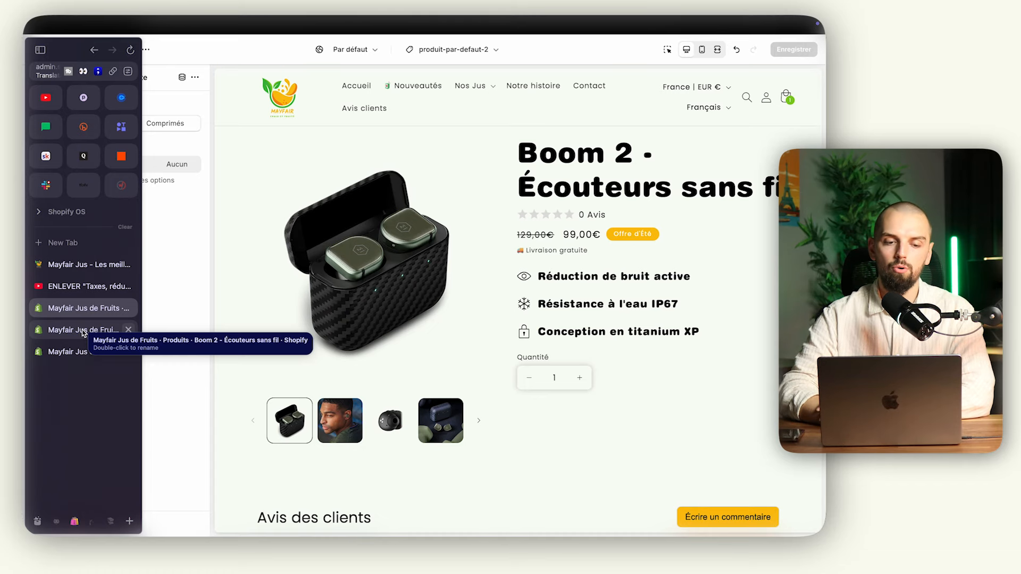
pyautogui.click(84, 330)
pyautogui.scroll(-3, 343, 359)
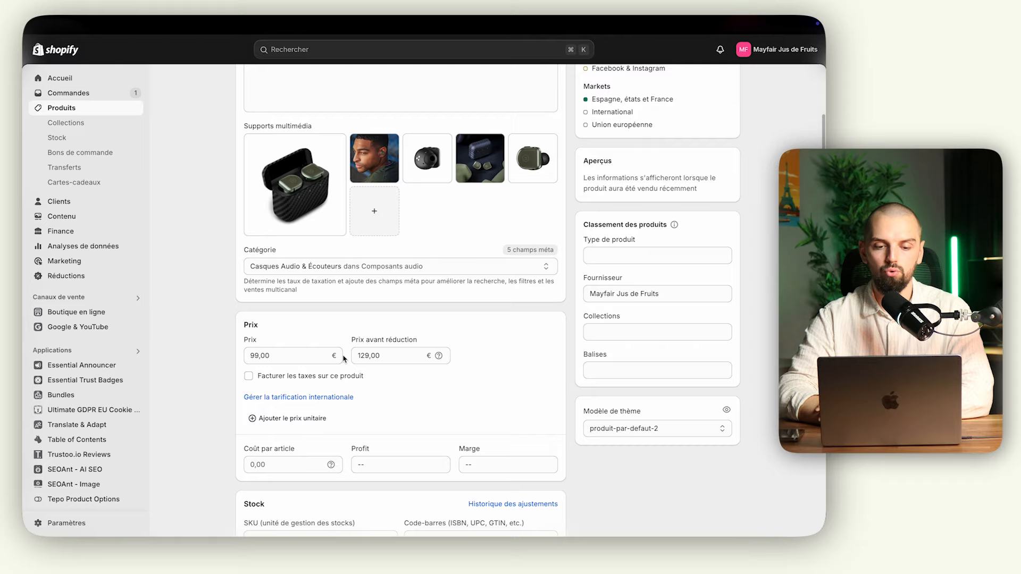
pyautogui.scroll(-10, 343, 359)
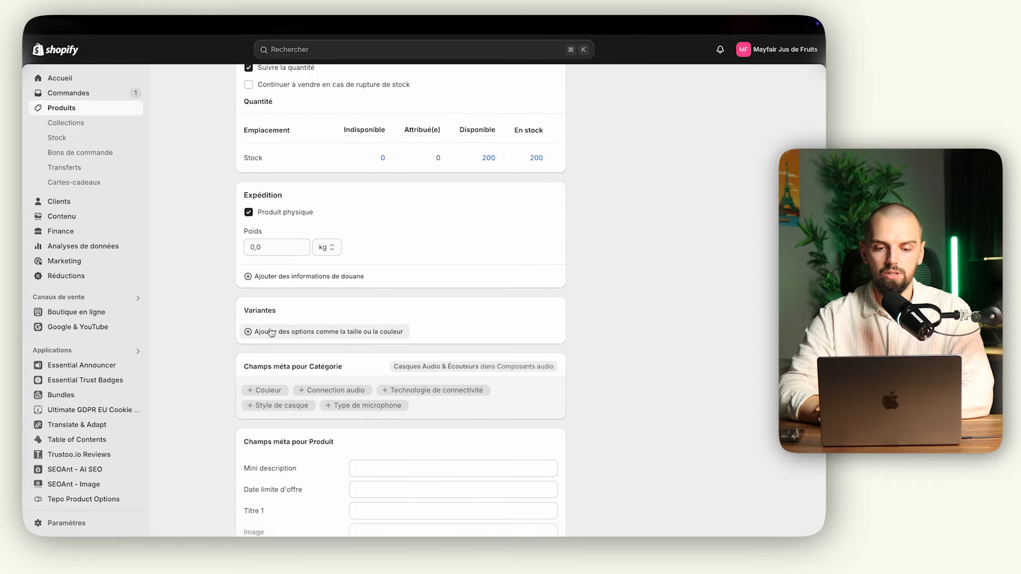
pyautogui.click(291, 334)
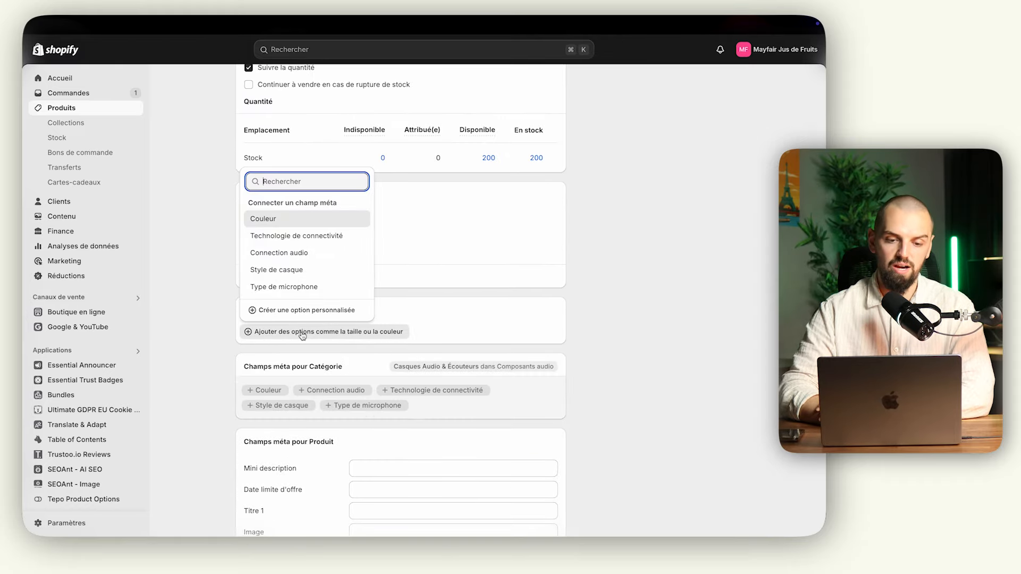
pyautogui.click(273, 219)
pyautogui.scroll(-1, 319, 308)
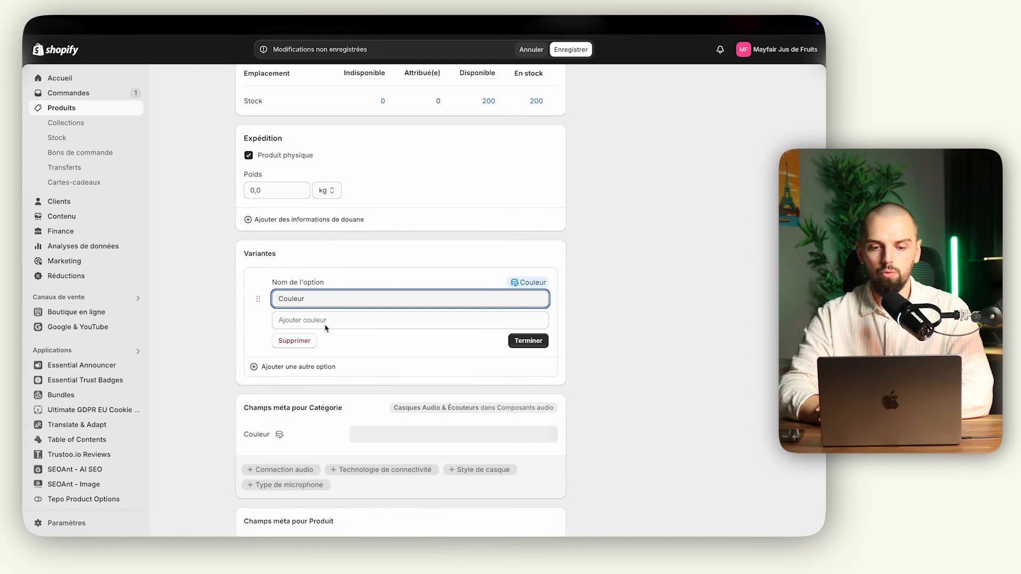
pyautogui.click(524, 340)
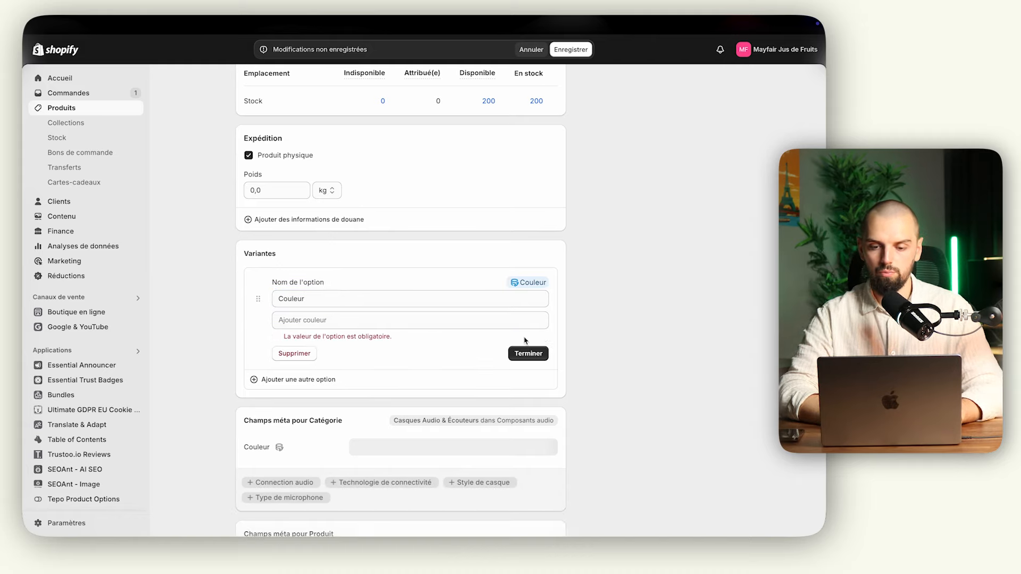
# Add the default entries Vert and Bleu as values of the Couleur option, finish the option and save the product
pyautogui.click(314, 320)
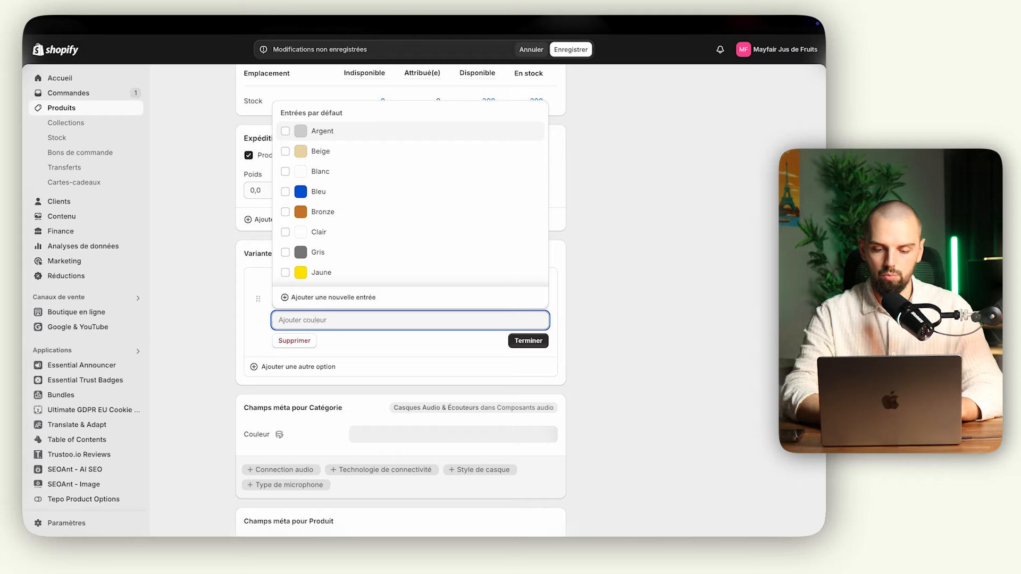
pyautogui.write('Vert')
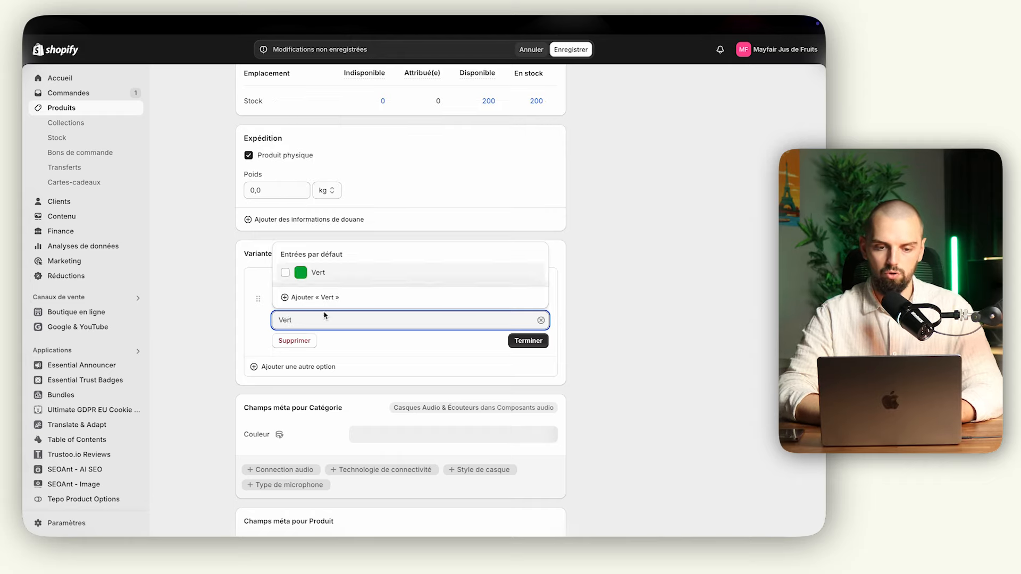
pyautogui.click(325, 273)
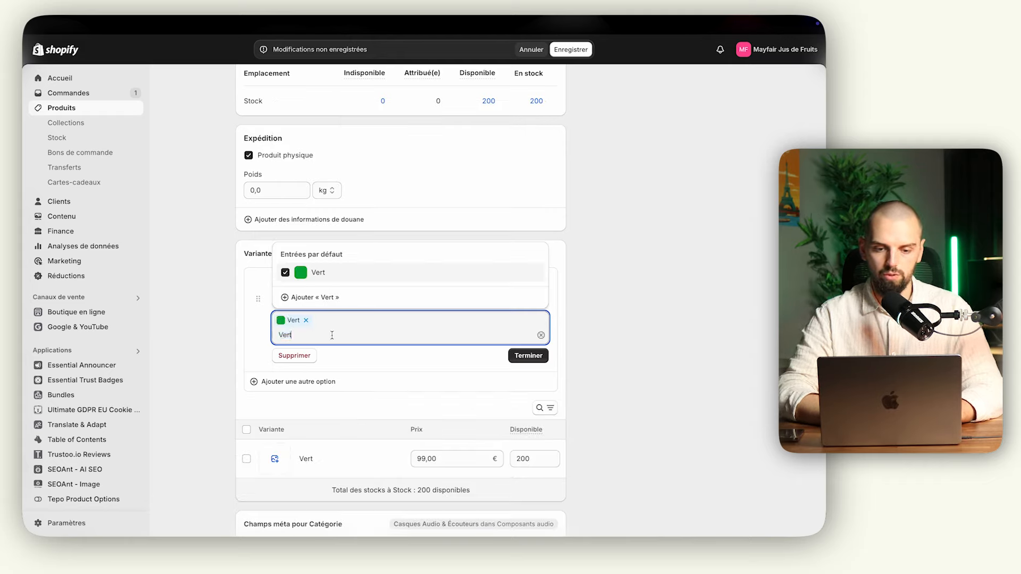
pyautogui.press('BackSpace')
pyautogui.press('BackSpace')
pyautogui.press('BackSpace')
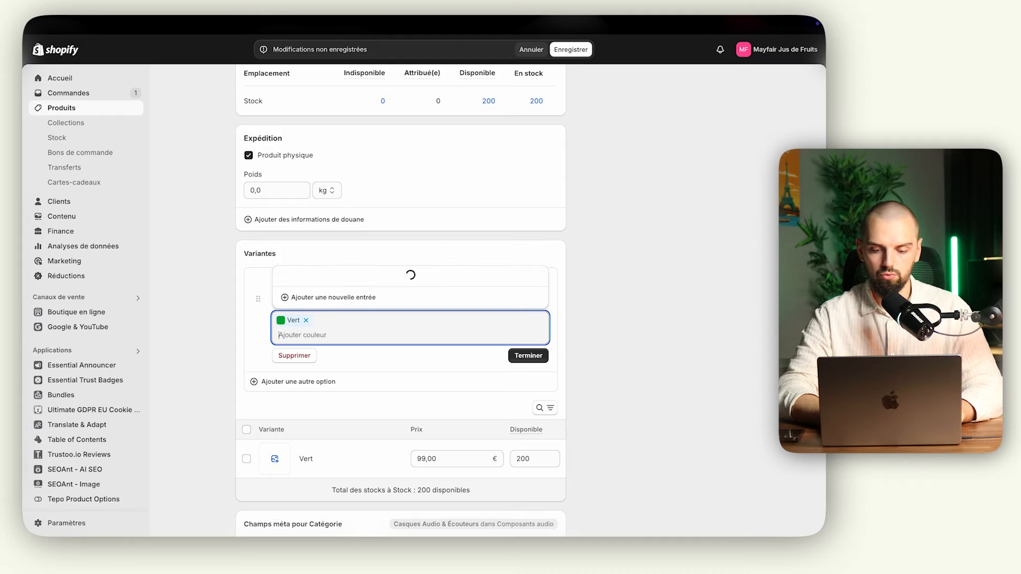
pyautogui.write('Bleu')
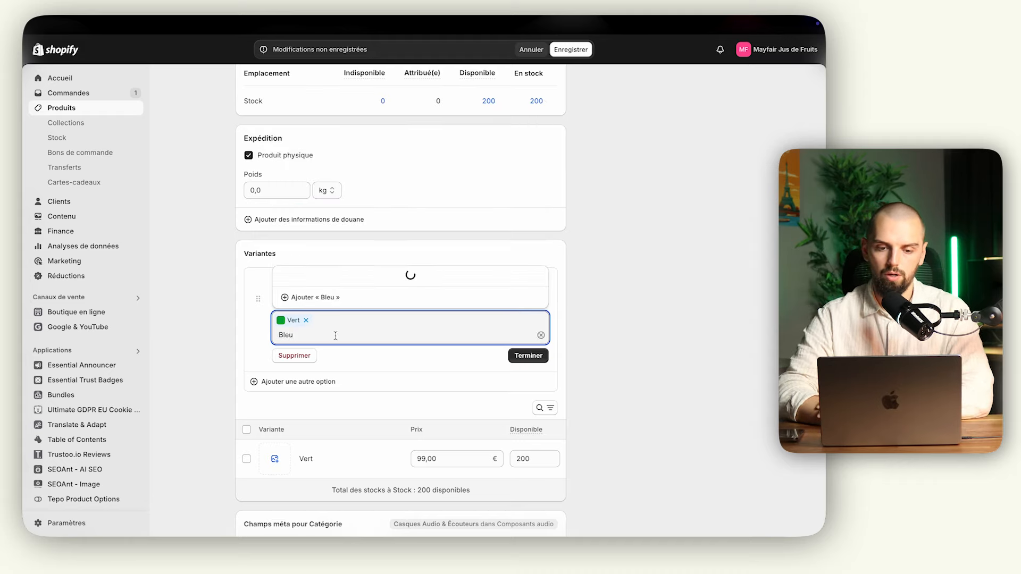
pyautogui.click(347, 257)
pyautogui.click(523, 356)
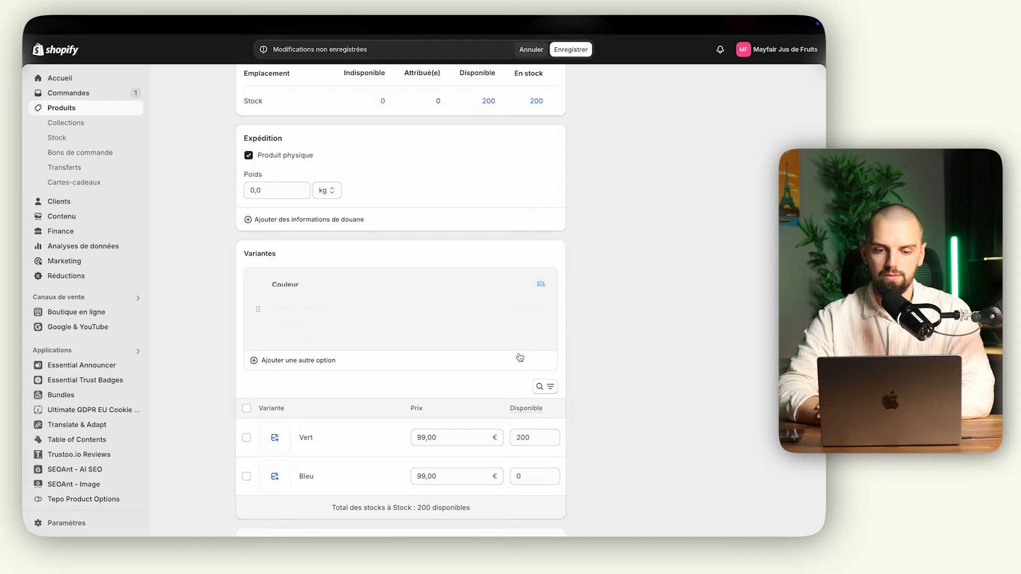
pyautogui.click(570, 49)
pyautogui.moveTo(24, 272)
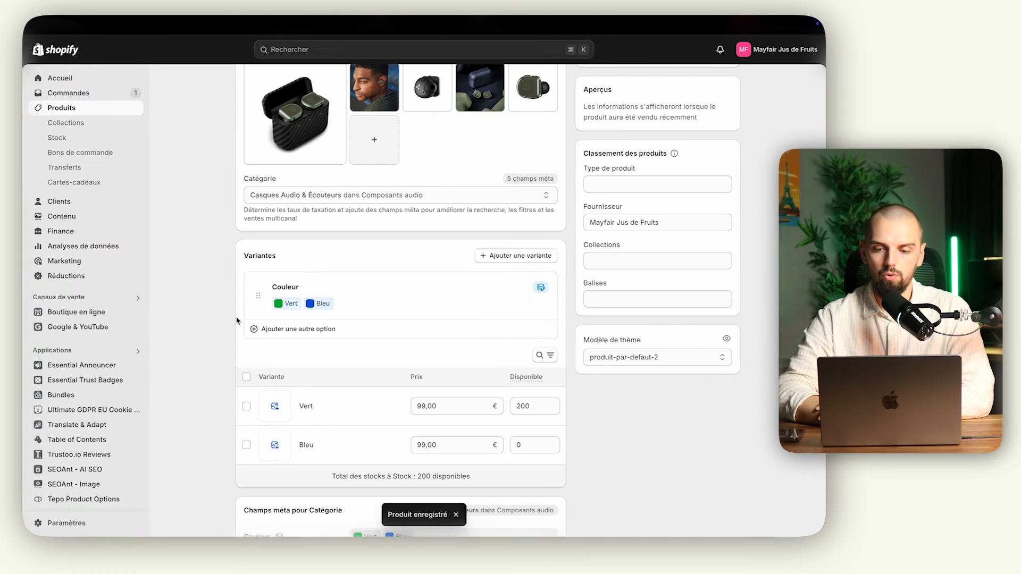
pyautogui.click(361, 298)
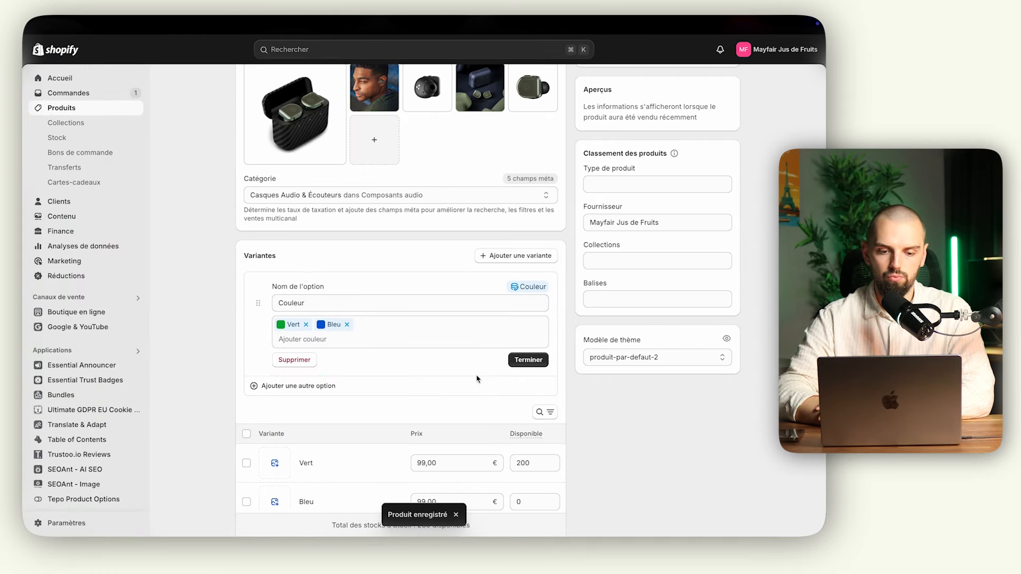
pyautogui.click(528, 359)
# Assign the single green earbud image to the Vert variant and the dark blue case image to Bleu, and save the product
pyautogui.scroll(-2, 479, 346)
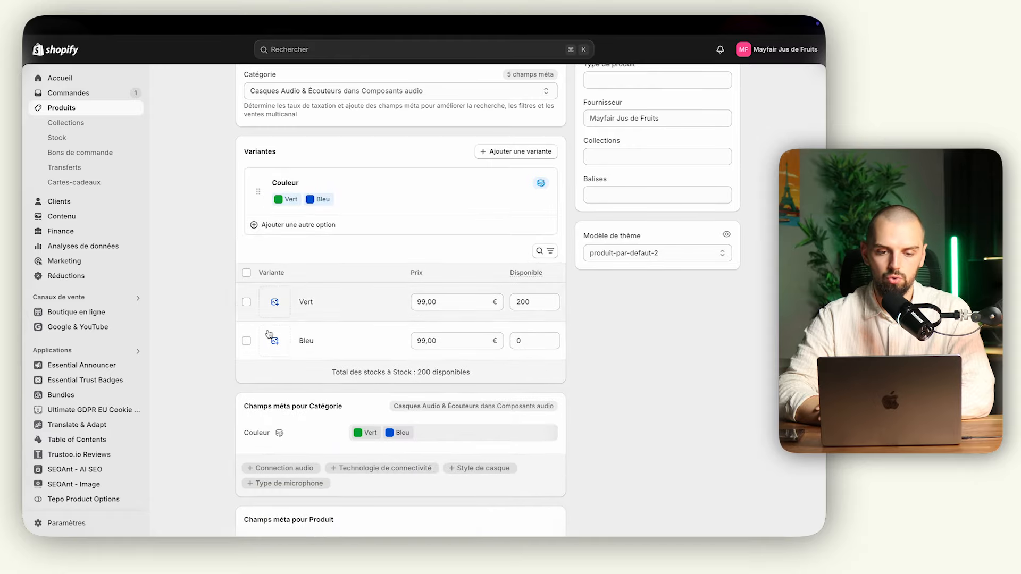
pyautogui.click(274, 303)
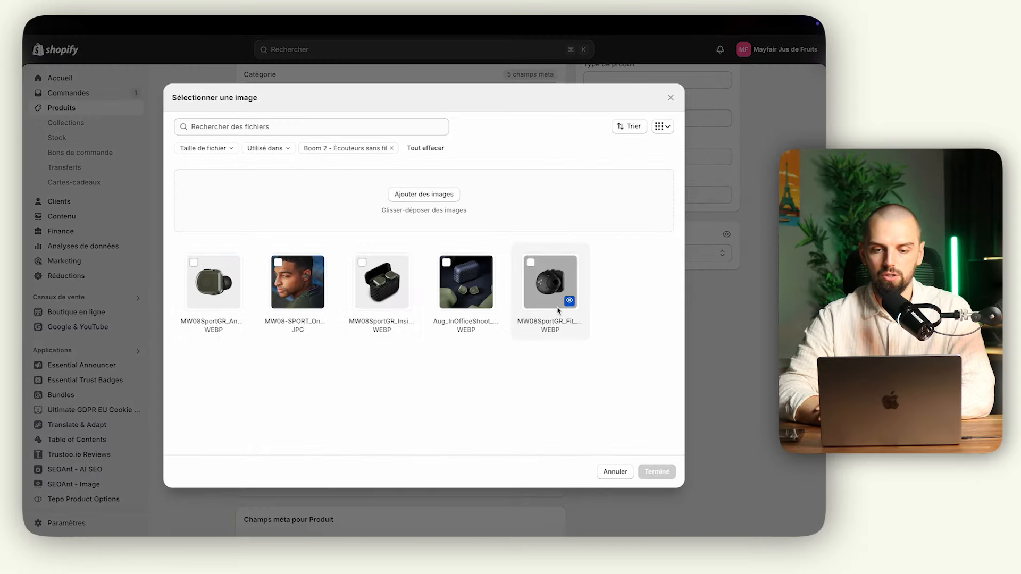
pyautogui.click(193, 263)
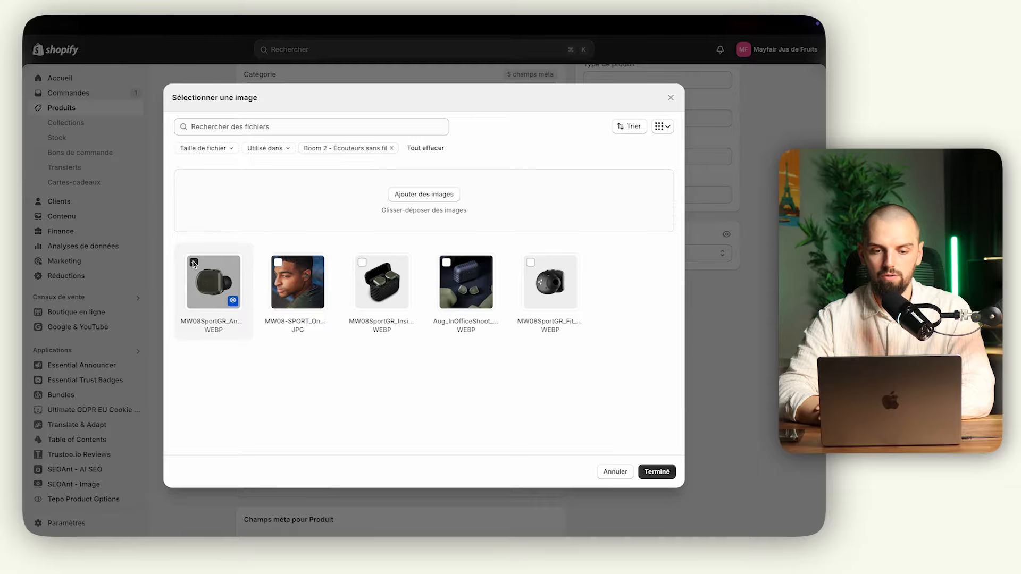
pyautogui.click(657, 472)
pyautogui.click(275, 340)
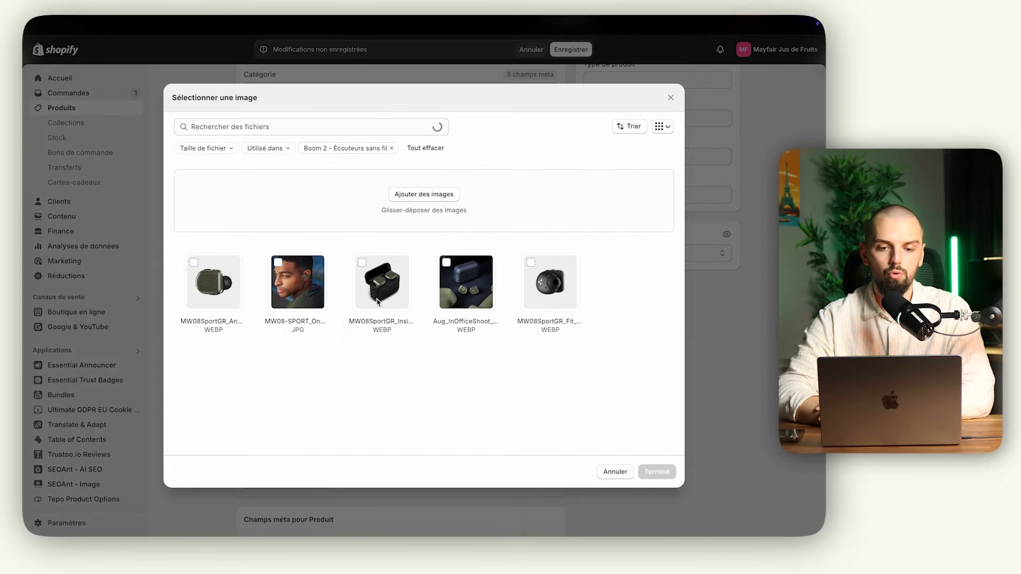
pyautogui.click(447, 266)
pyautogui.click(656, 472)
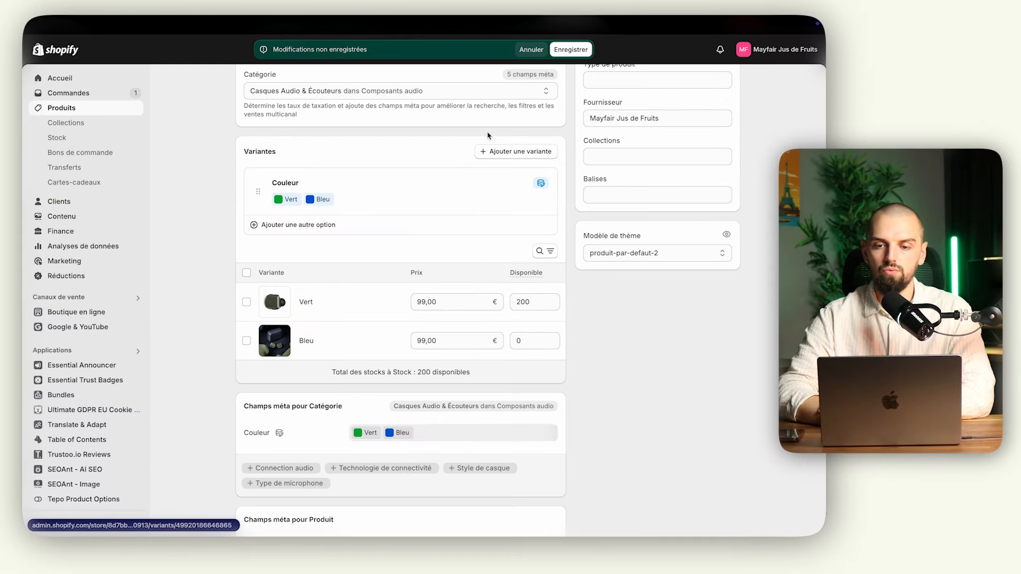
pyautogui.press('super+s')
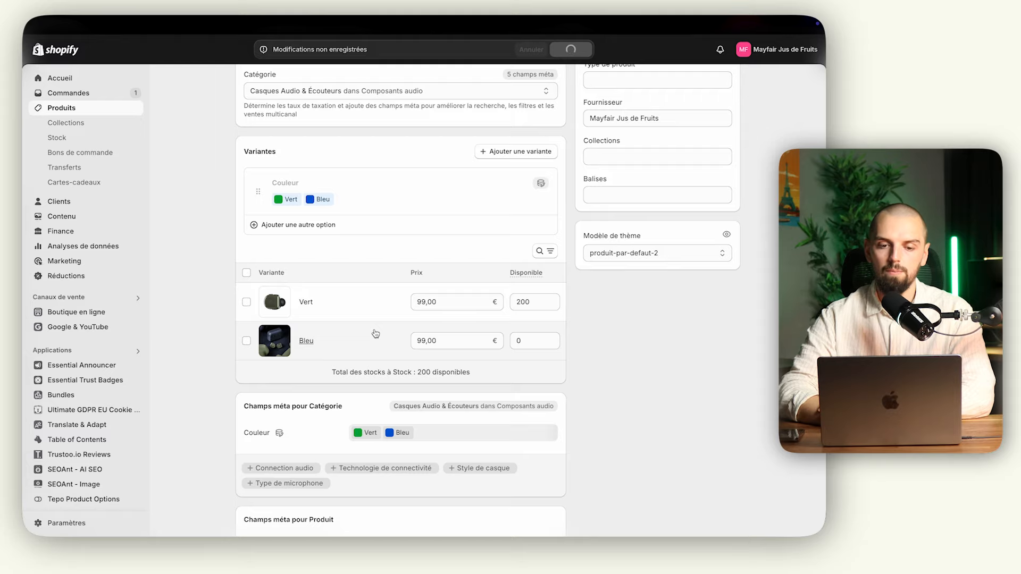
# Check the Vert variant's details page and return to the Sélecteur de variante settings in the theme editor
pyautogui.click(306, 302)
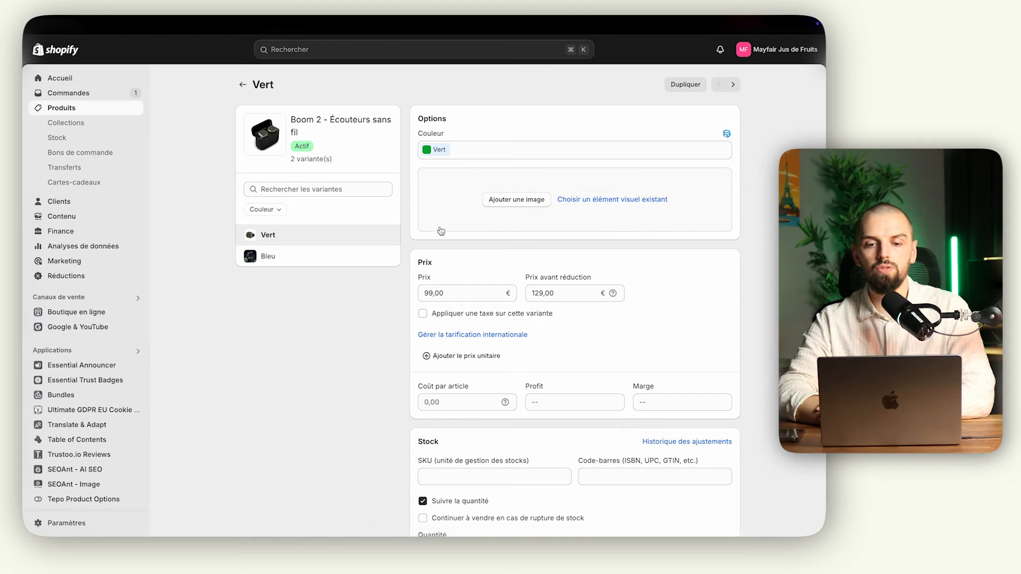
pyautogui.click(243, 84)
pyautogui.moveTo(26, 351)
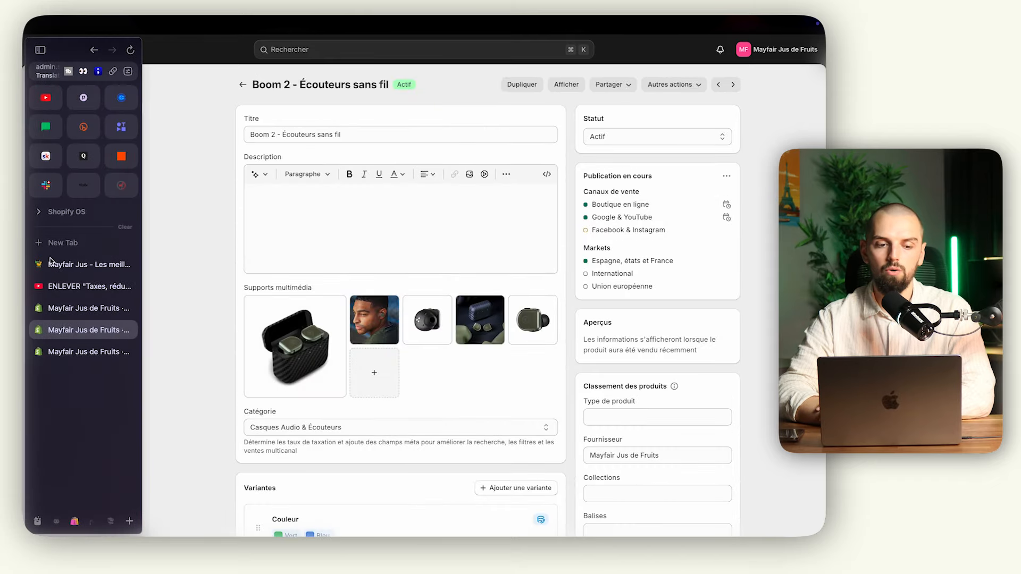
pyautogui.click(82, 351)
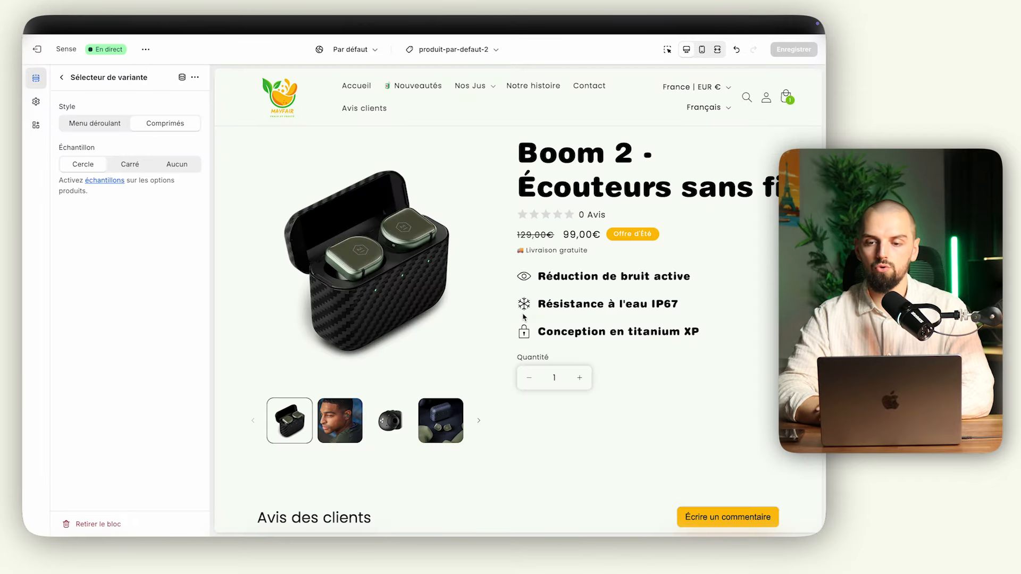
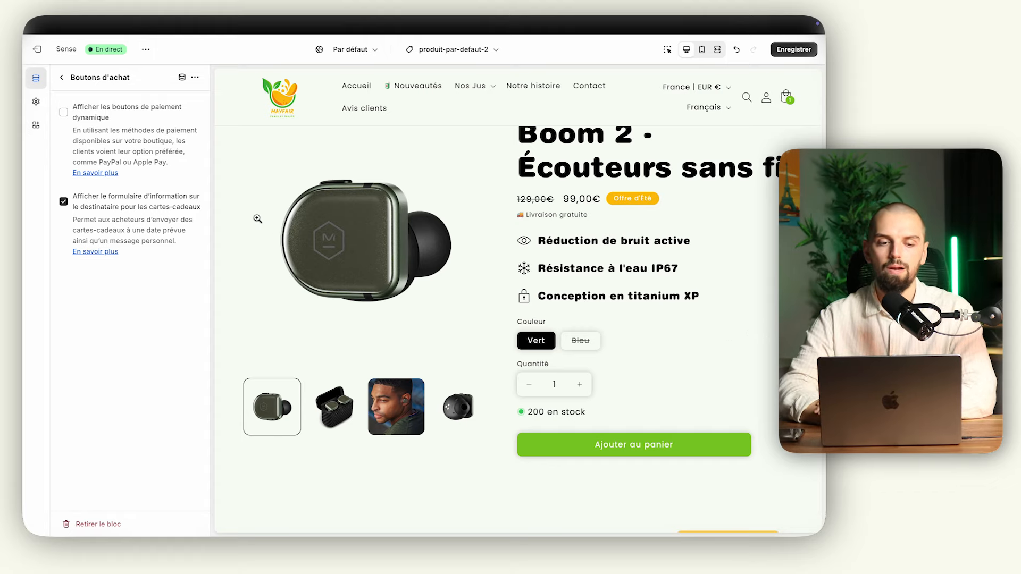
# Turn off the gift card recipient information form in the Boutons d'achat block and save the theme
pyautogui.click(118, 204)
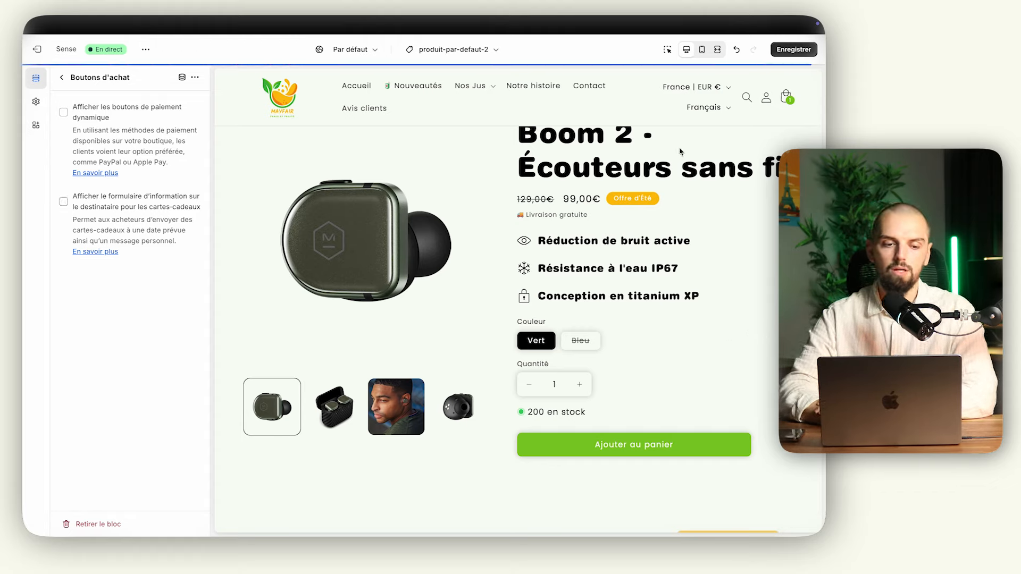
pyautogui.click(793, 49)
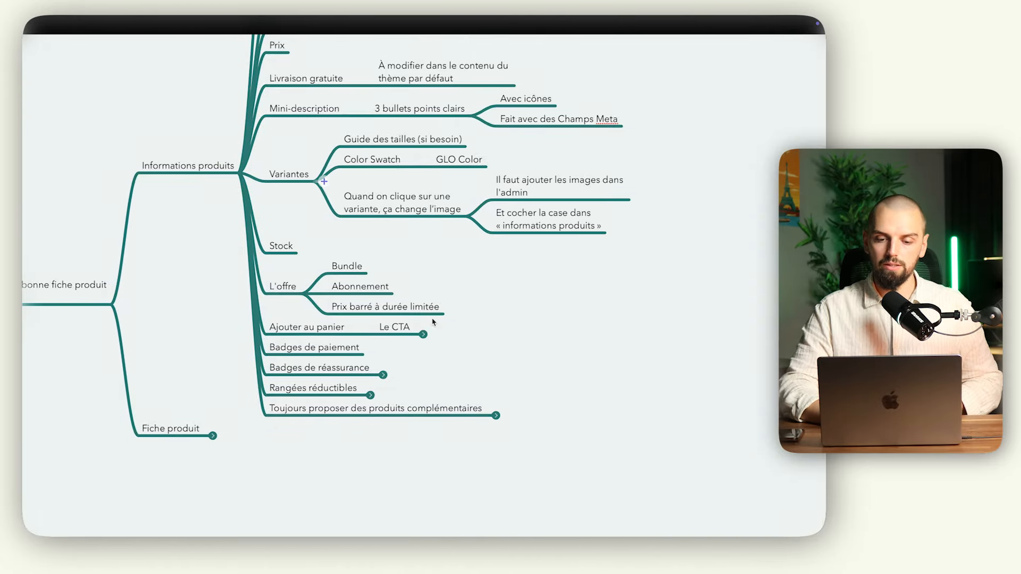
# Expand the mind map's Ajouter au panier branch and review the Boom 2 page preview around the add-to-cart button against the map
pyautogui.click(424, 335)
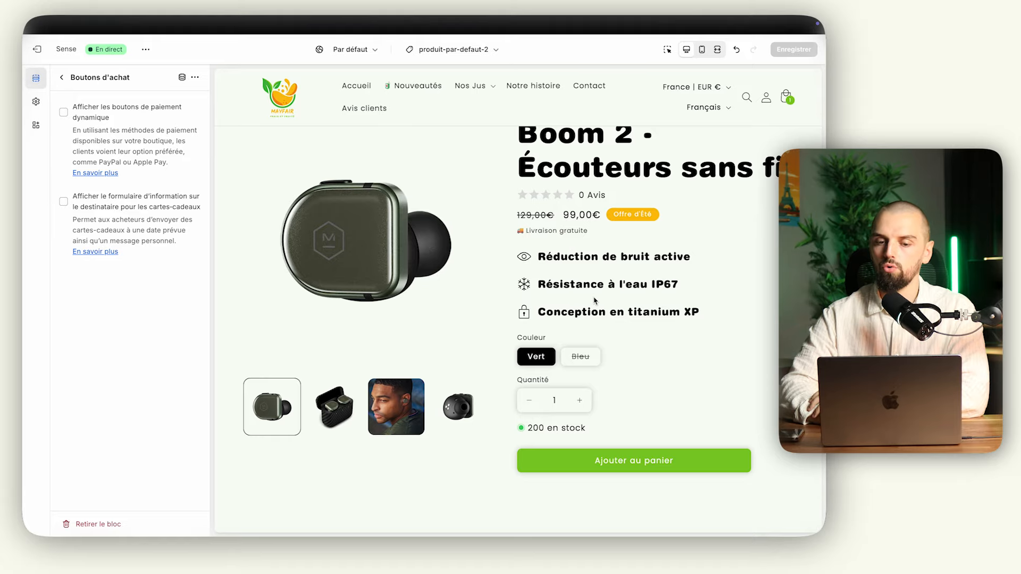
pyautogui.scroll(-5, 595, 301)
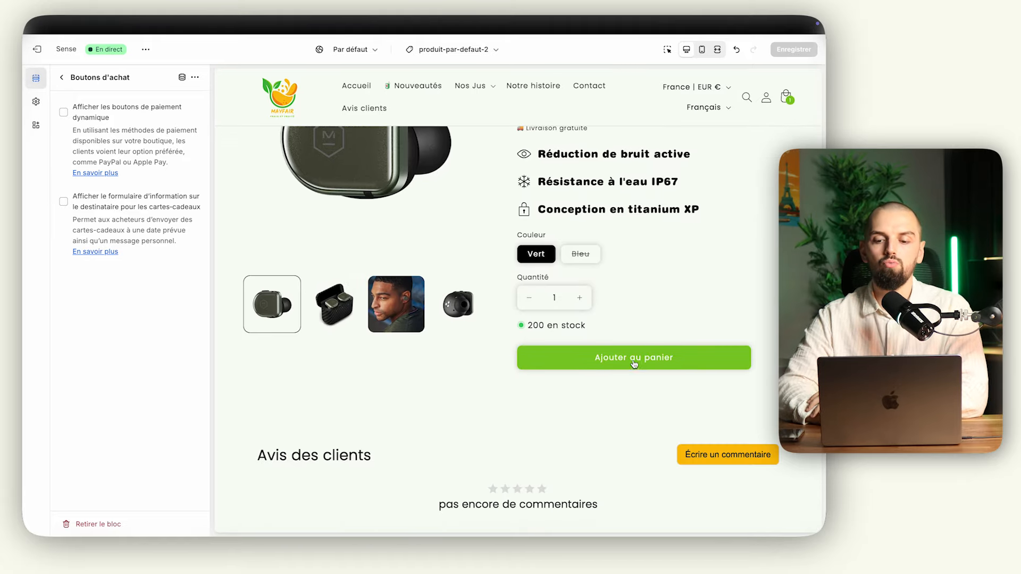
pyautogui.scroll(-8, 705, 292)
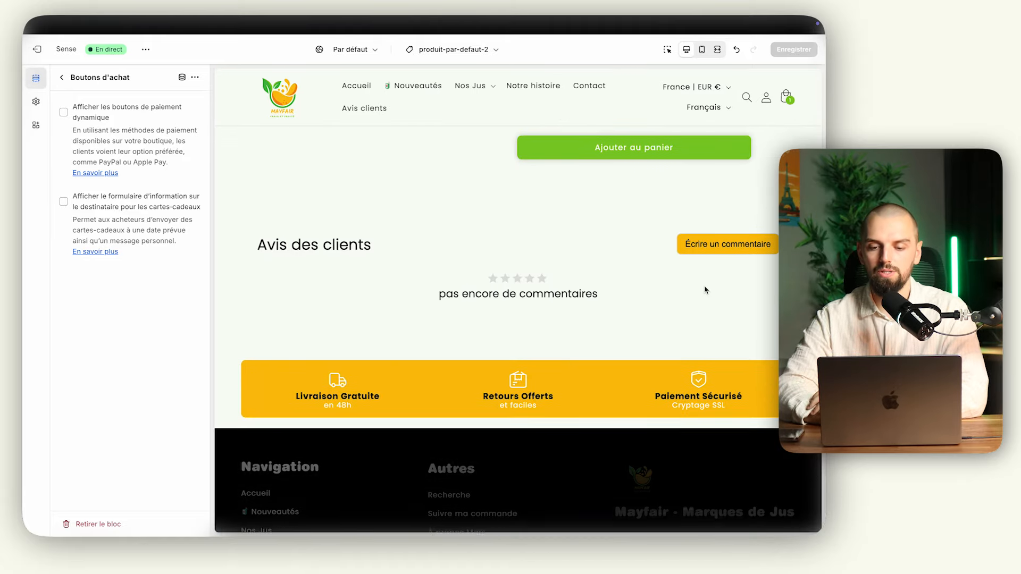
pyautogui.scroll(5, 705, 288)
pyautogui.scroll(4, 705, 290)
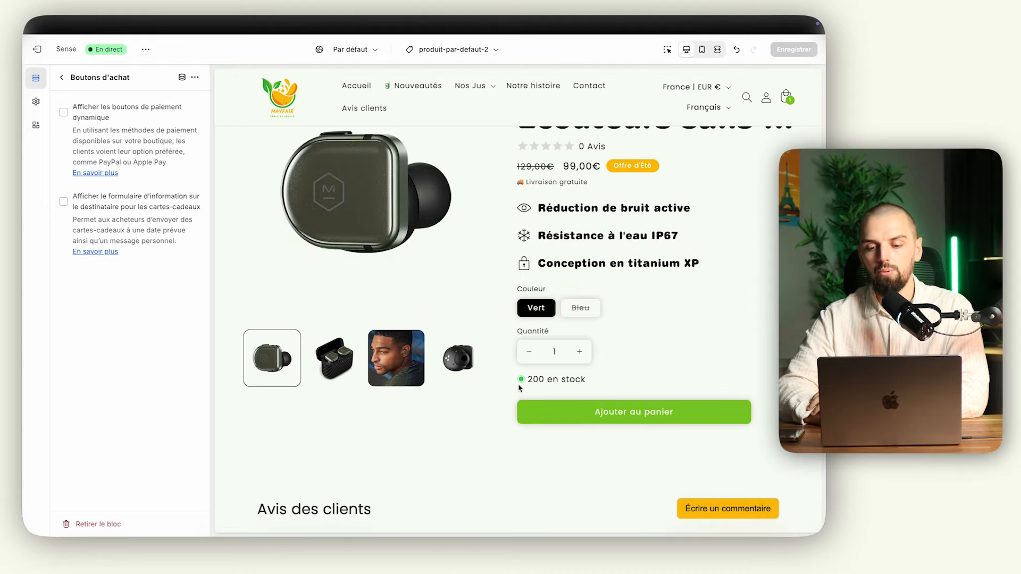
pyautogui.scroll(4, 621, 346)
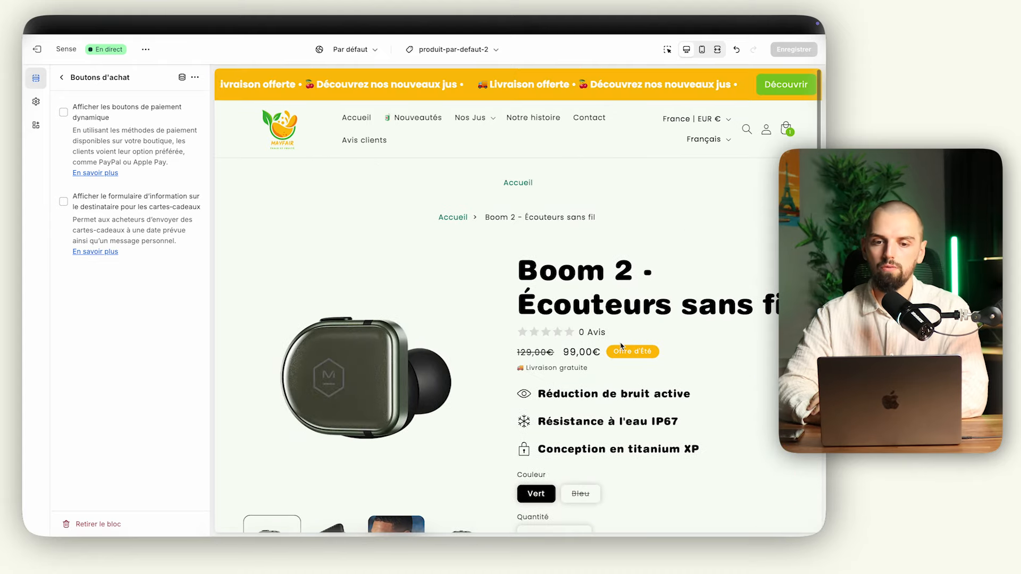
pyautogui.scroll(-5, 621, 346)
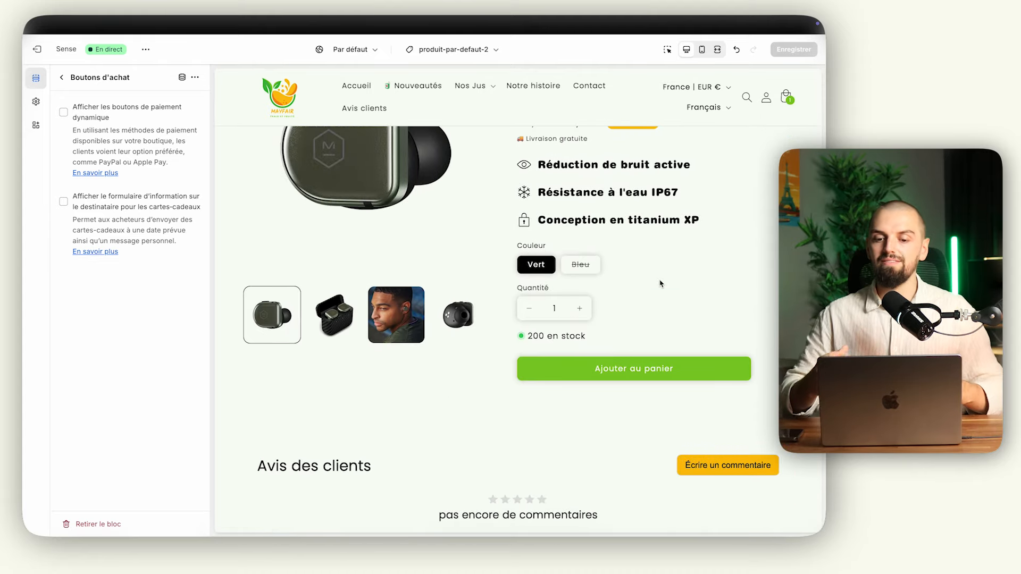
pyautogui.scroll(5, 660, 283)
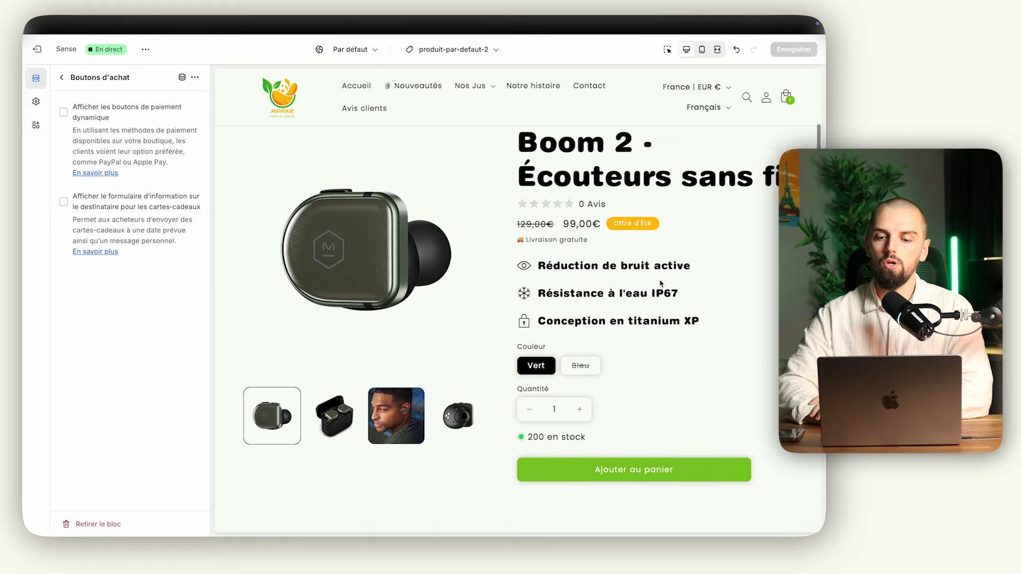
pyautogui.scroll(-1, 661, 283)
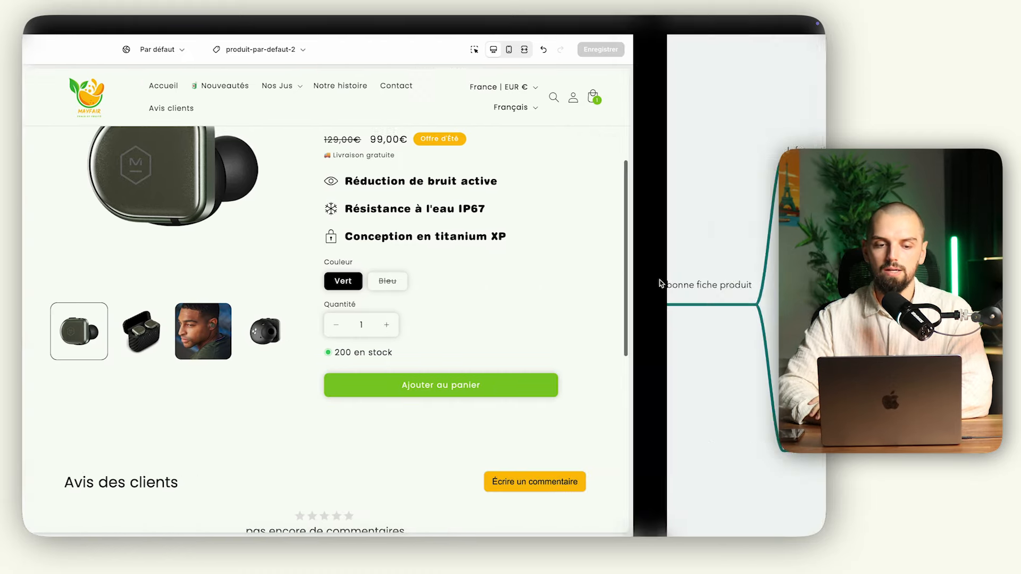
pyautogui.click(329, 365)
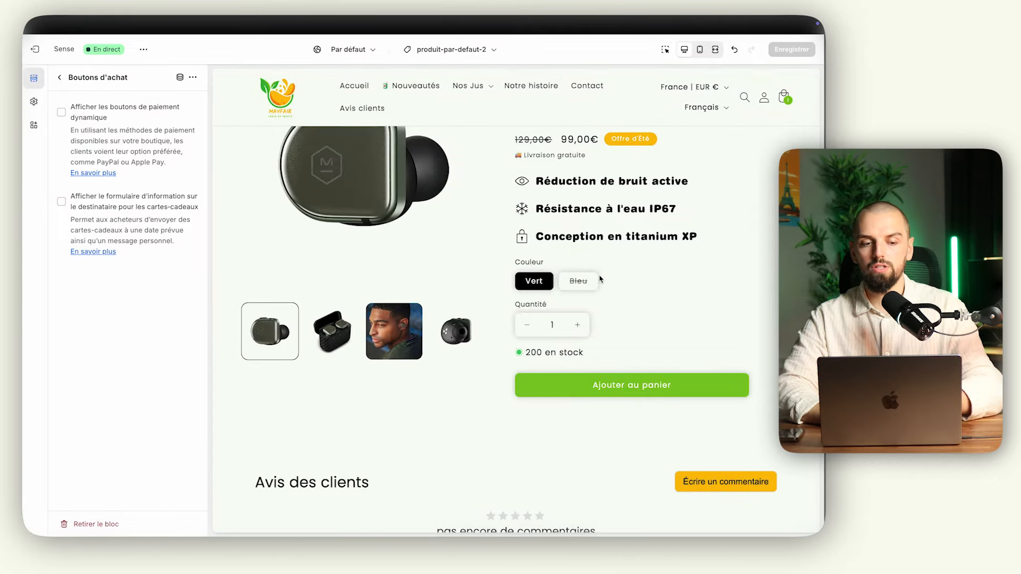
# Leave the theme editor, search the Shopify App Store for "essential" and open the Essential Trust Badges & Icons app
pyautogui.click(36, 49)
pyautogui.click(354, 50)
pyautogui.write('essential')
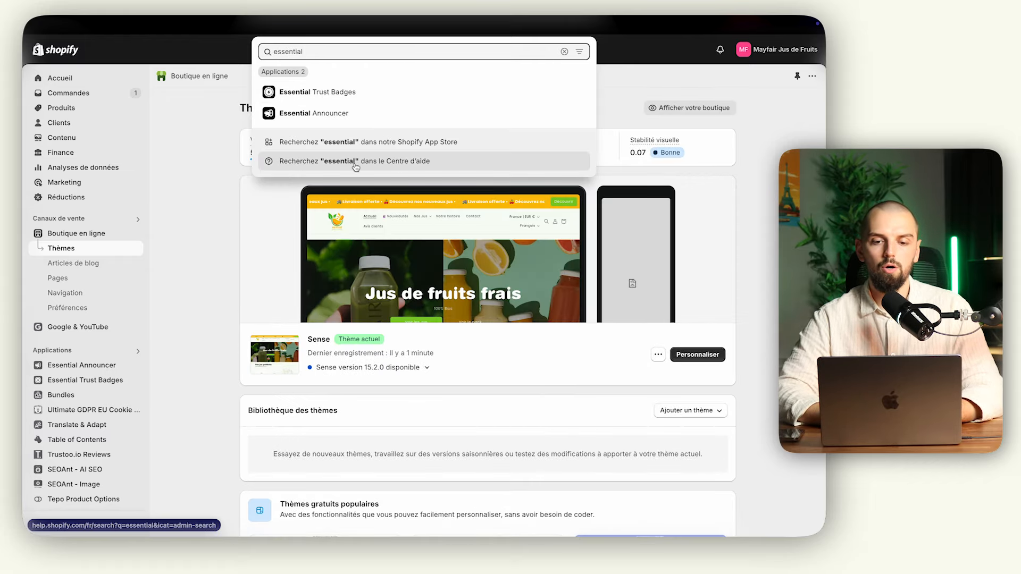
pyautogui.click(365, 142)
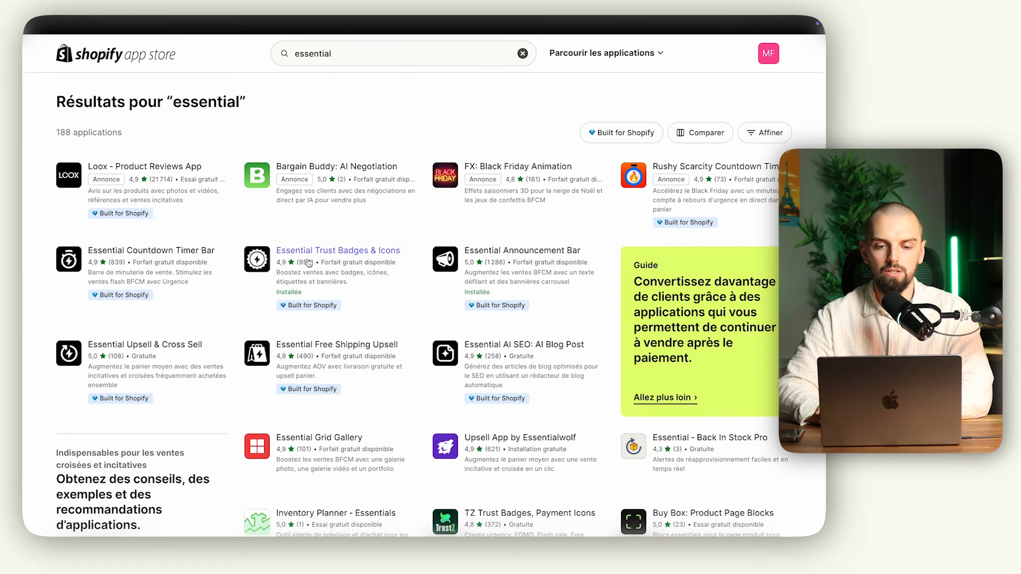
pyautogui.click(328, 256)
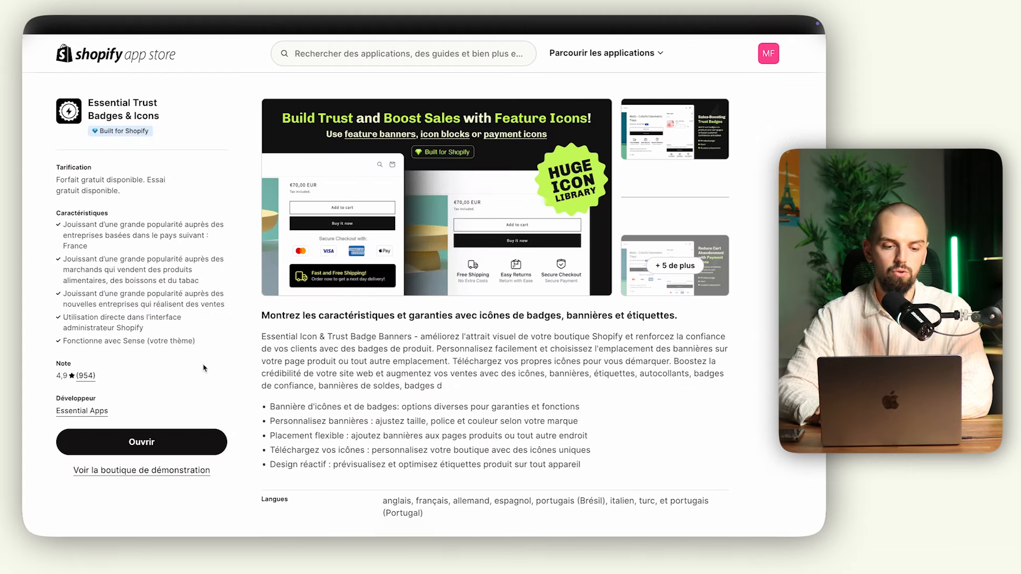
pyautogui.click(142, 444)
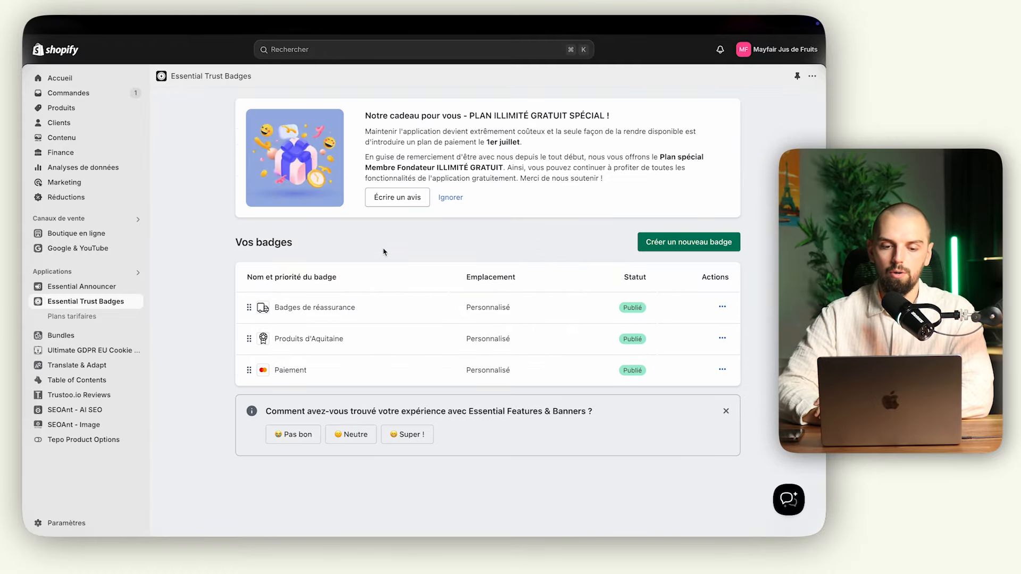
# Create a new product page badge and set its type to Icônes de paiement
pyautogui.click(679, 247)
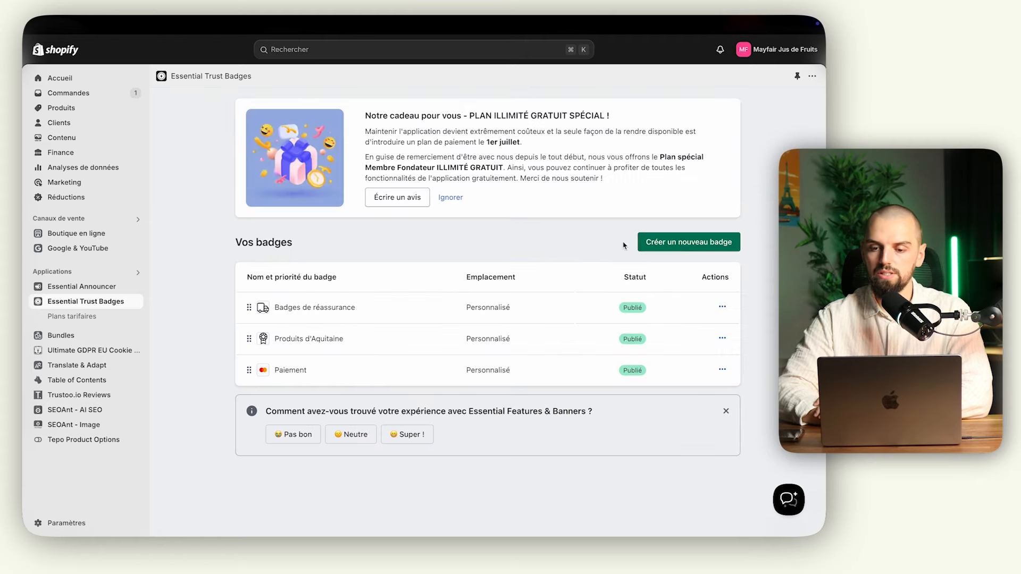
pyautogui.click(668, 250)
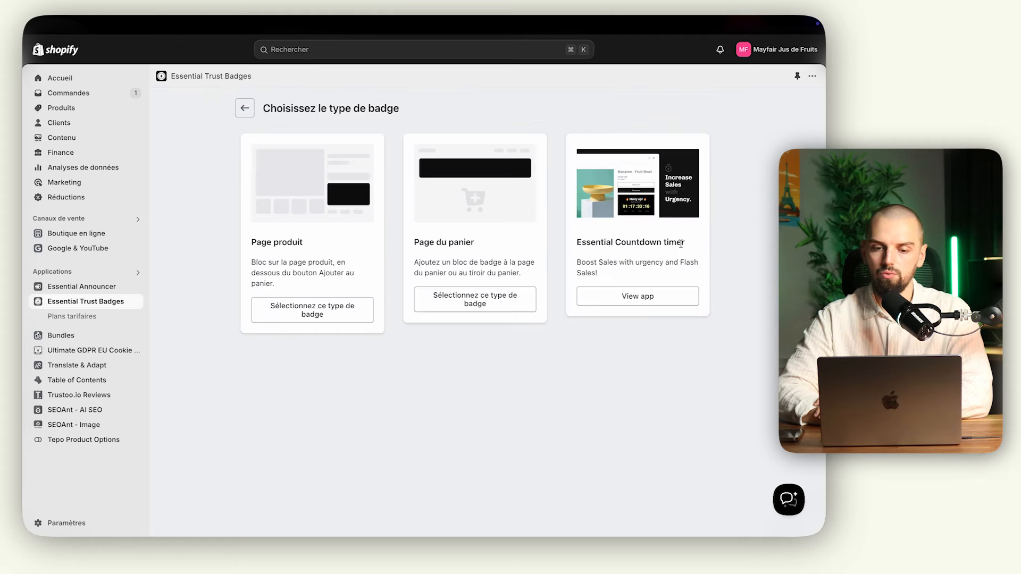
pyautogui.click(319, 316)
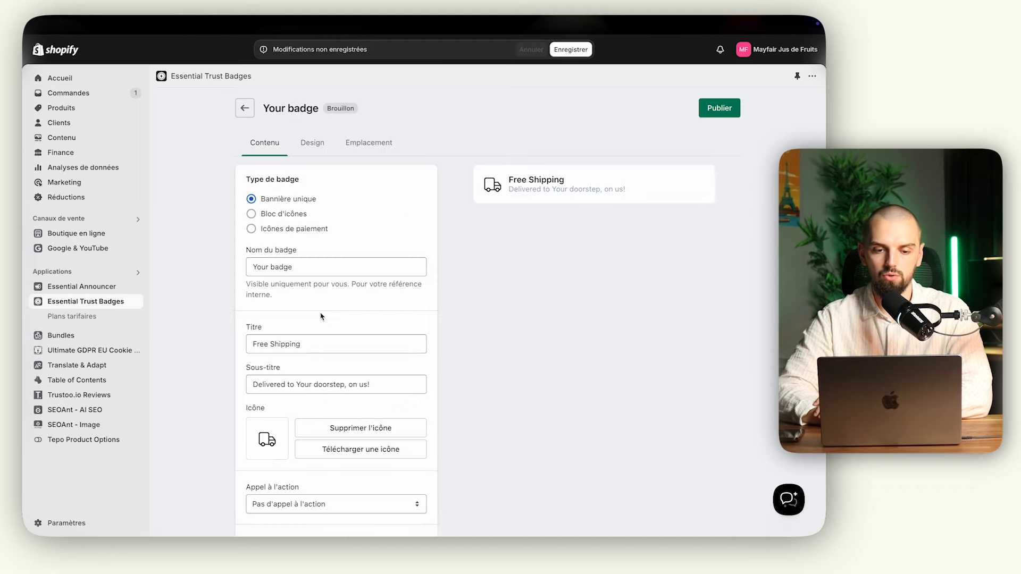
pyautogui.click(302, 230)
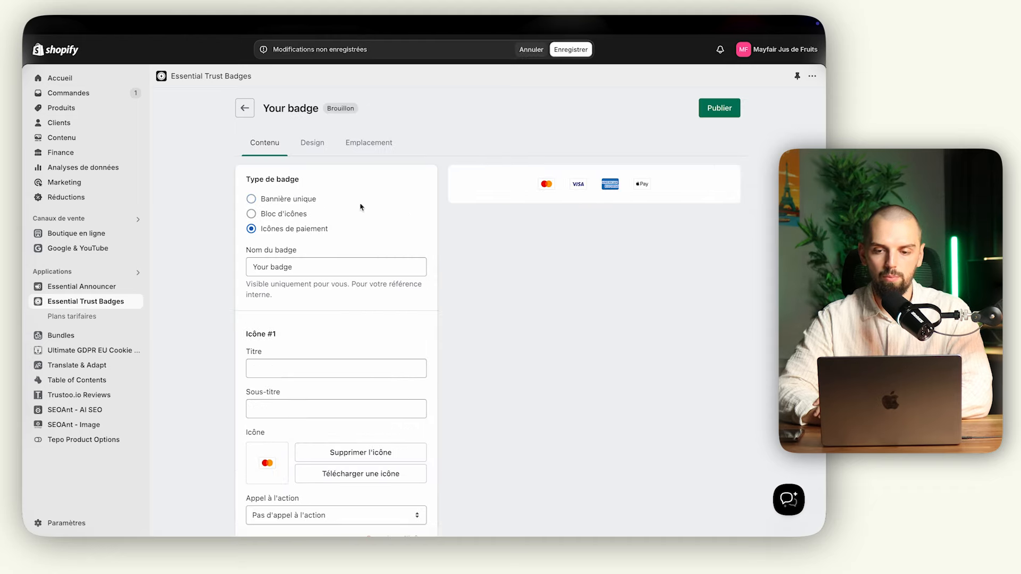
# Add a fifth icon to the payment badge and choose the purple Pay logo from the payment icons
pyautogui.scroll(-5, 334, 248)
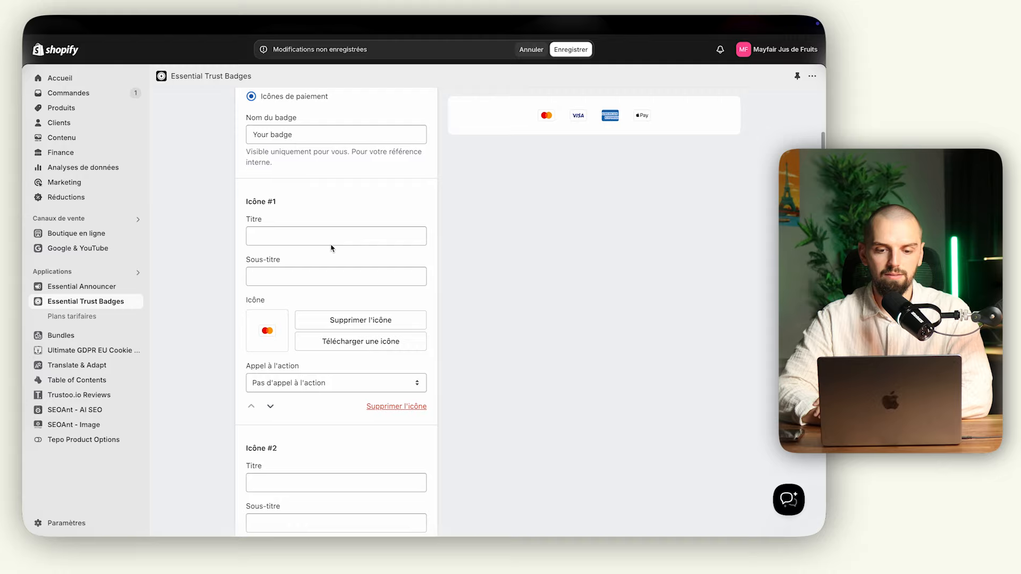
pyautogui.scroll(-12, 322, 317)
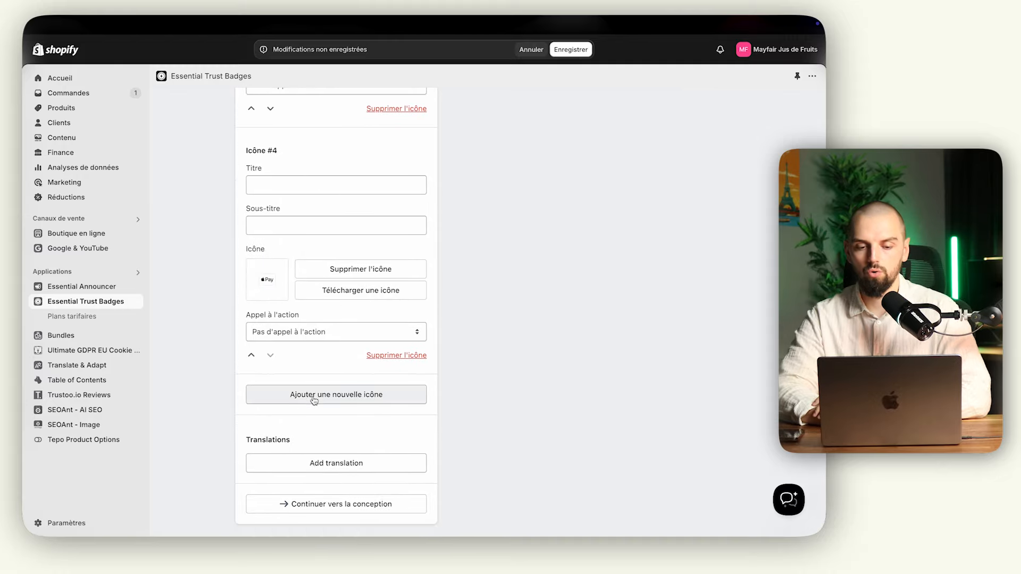
pyautogui.click(326, 401)
pyautogui.scroll(-3, 330, 398)
pyautogui.click(273, 409)
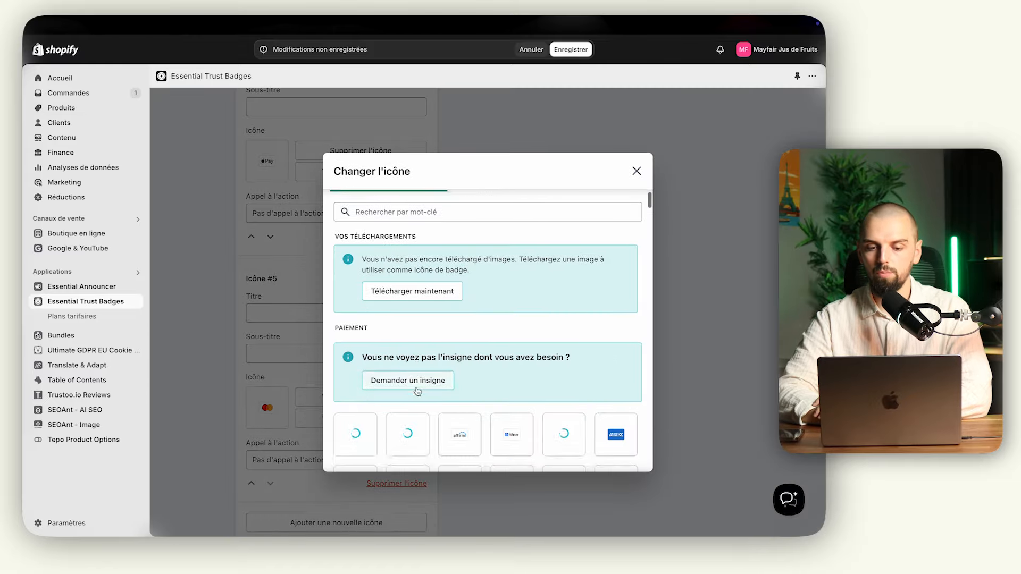
pyautogui.scroll(-4, 412, 388)
pyautogui.scroll(-5, 467, 334)
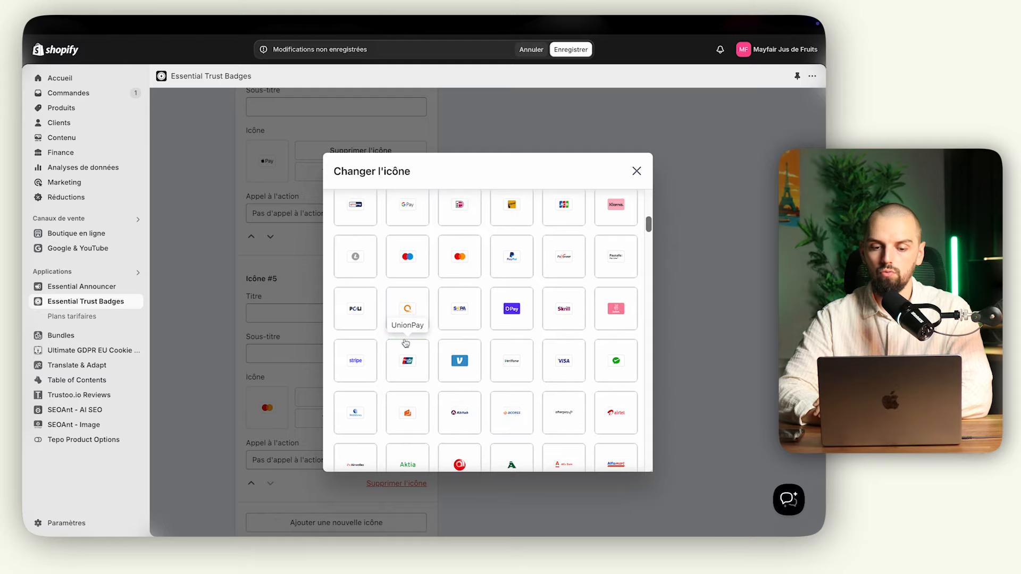
pyautogui.click(512, 309)
pyautogui.scroll(-3, 330, 426)
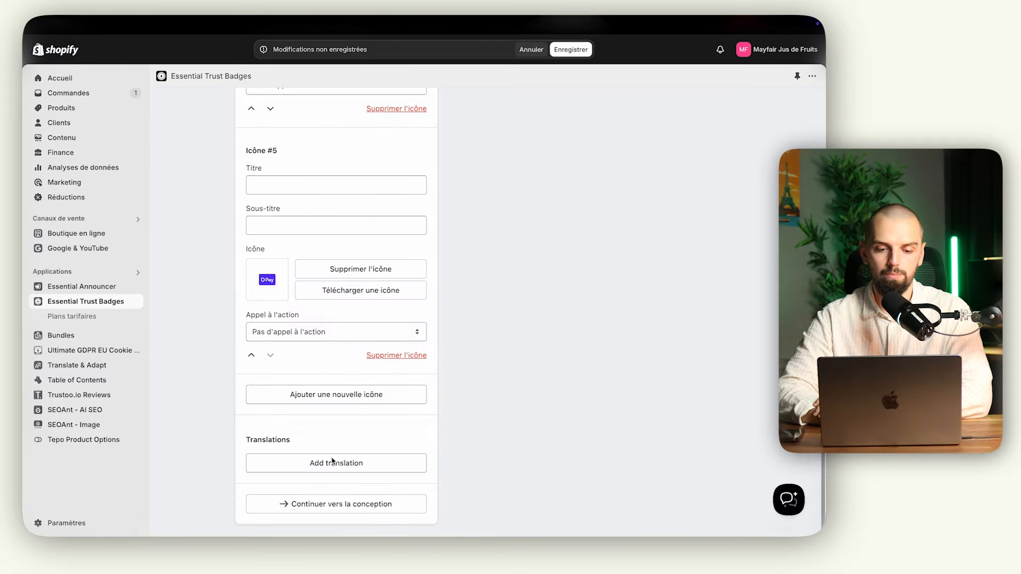
# Continue to the badge's design settings and clear the card's background colour
pyautogui.click(345, 504)
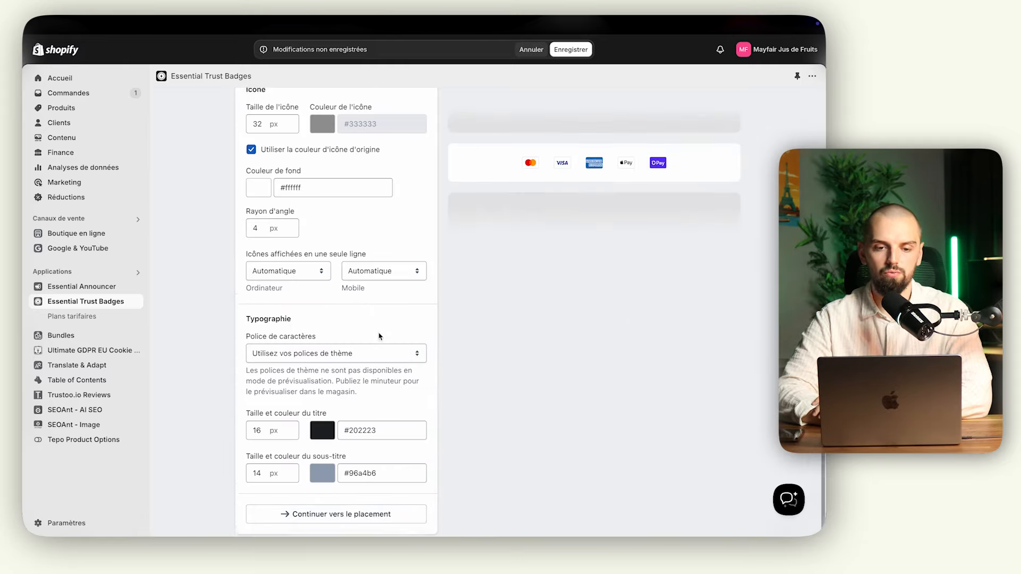
pyautogui.click(333, 301)
pyautogui.hotkey('ctrl', 'a')
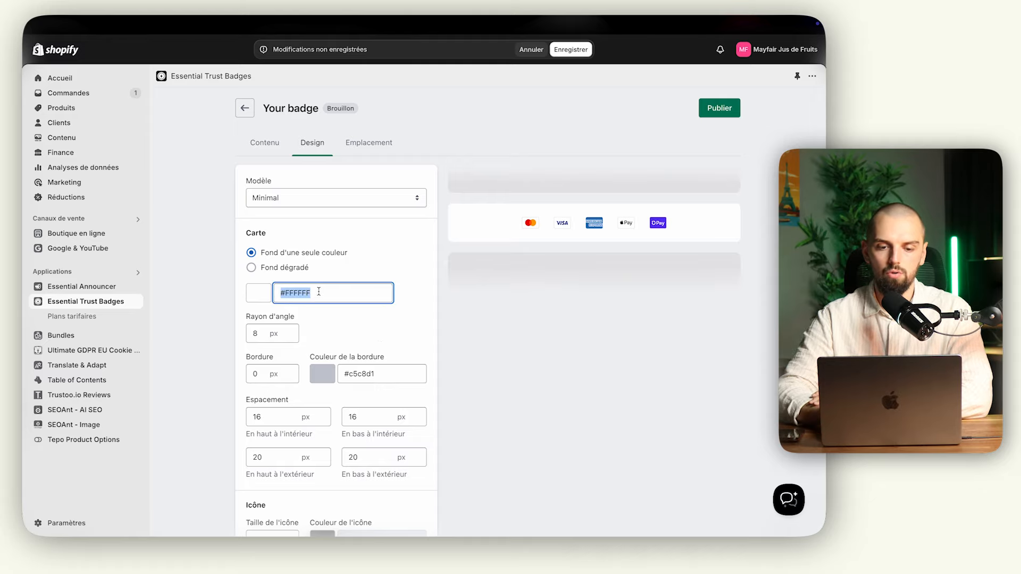
pyautogui.press('BackSpace')
pyautogui.click(215, 294)
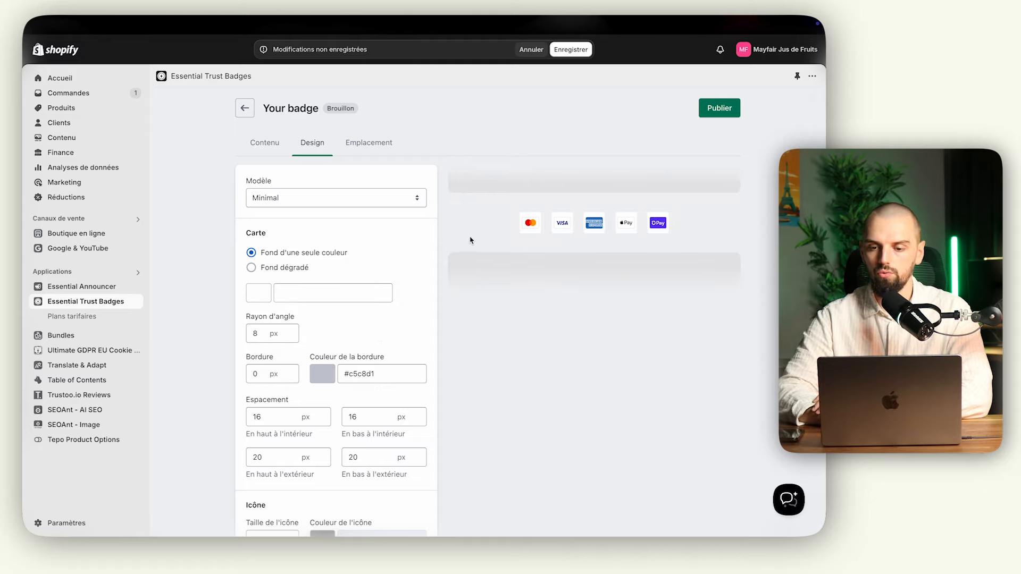
# Clear the background colour behind the badge's payment icons
pyautogui.scroll(-1, 372, 327)
pyautogui.scroll(-4, 330, 300)
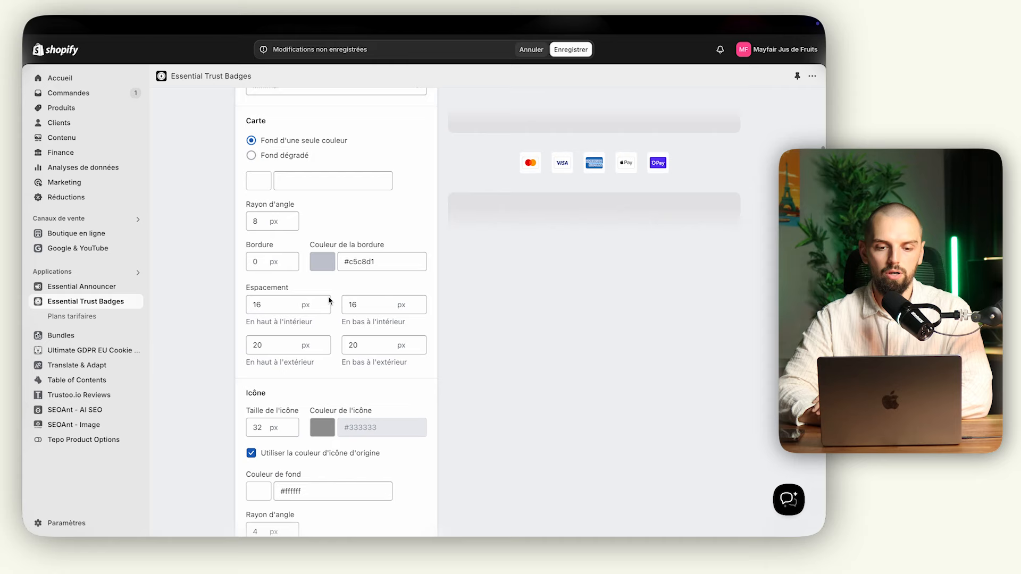
pyautogui.scroll(-3, 296, 299)
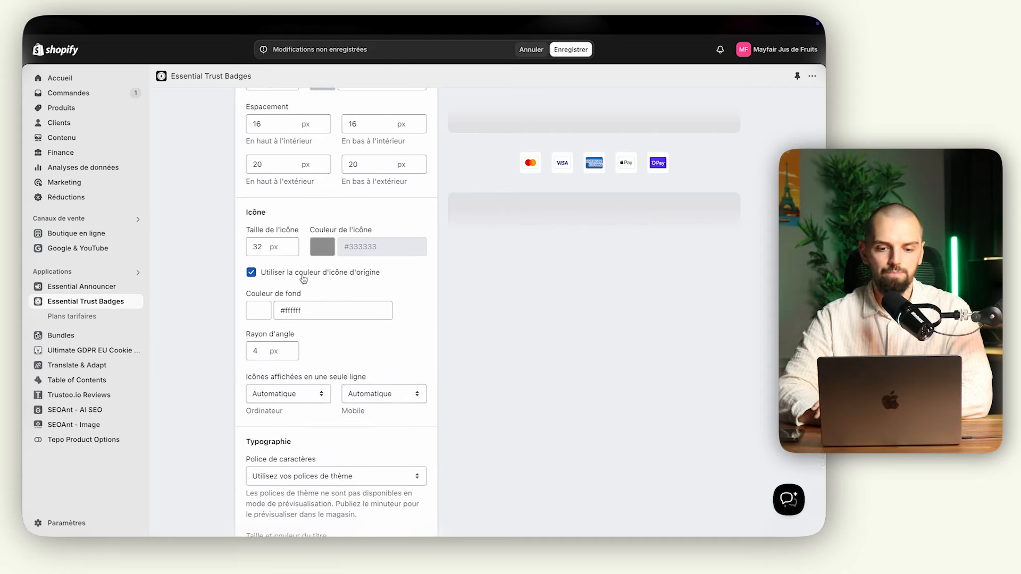
pyautogui.doubleClick(294, 311)
pyautogui.press('BackSpace')
pyautogui.press('BackSpace')
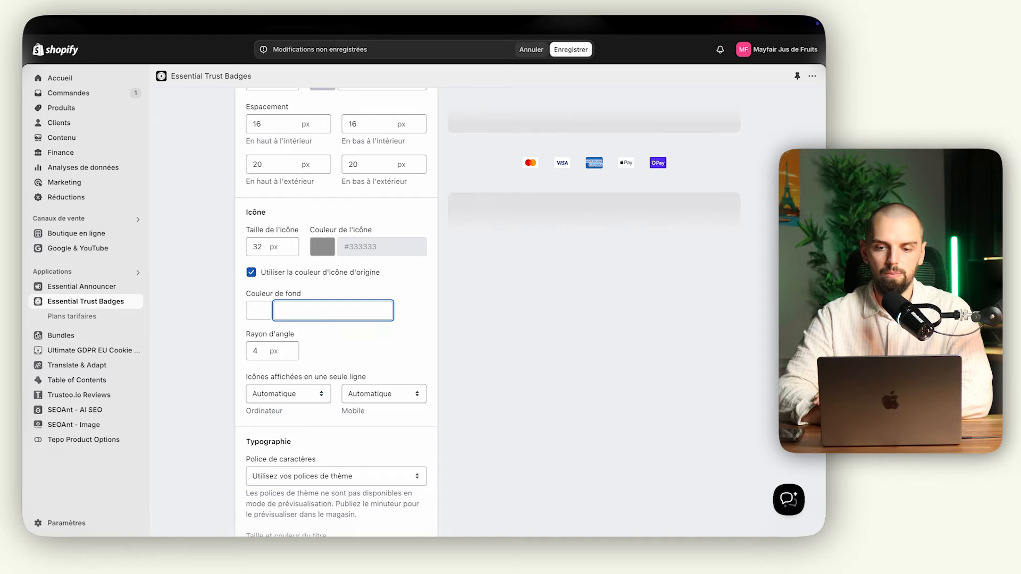
pyautogui.click(235, 324)
# Set the badge card's inner top spacing to 0 px
pyautogui.scroll(-5, 235, 324)
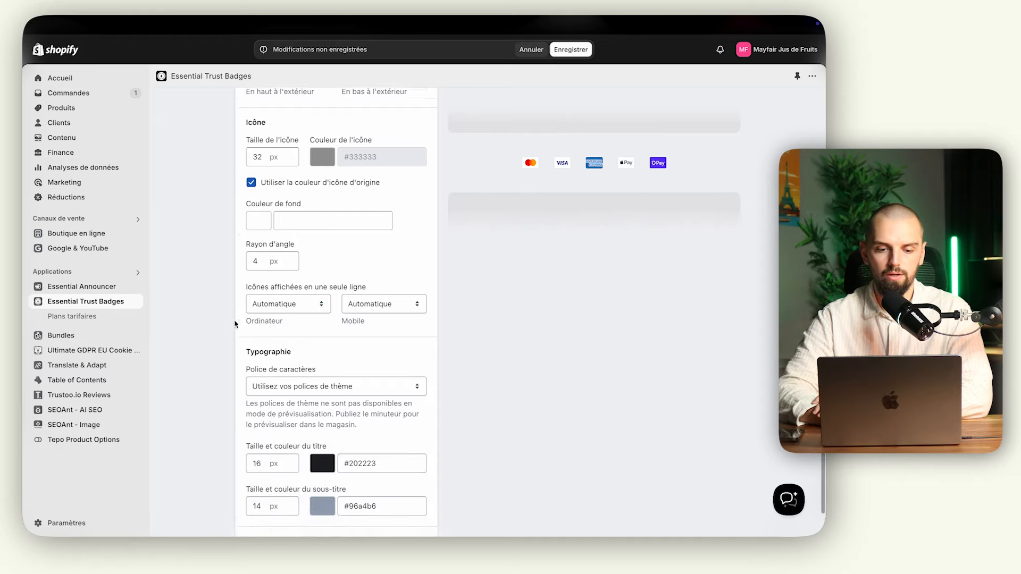
pyautogui.scroll(3, 234, 324)
pyautogui.scroll(5, 234, 323)
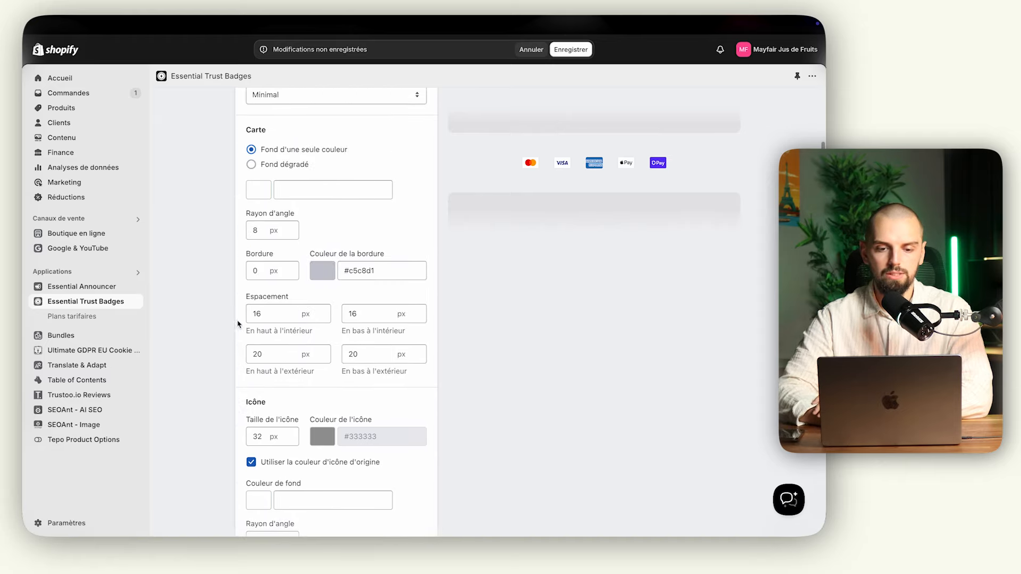
pyautogui.click(323, 320)
pyautogui.click(323, 319)
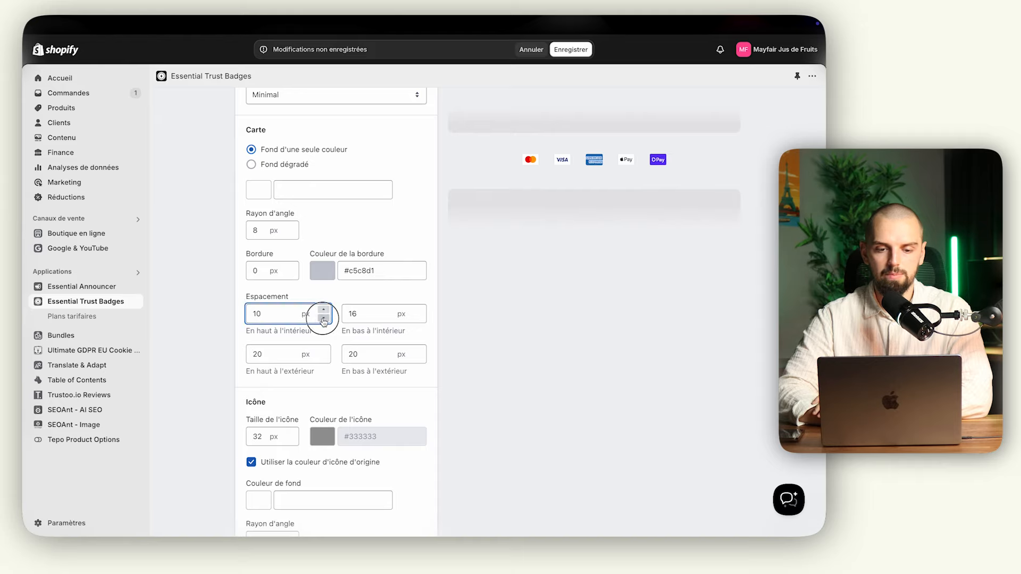
pyautogui.click(324, 319)
pyautogui.click(323, 319)
pyautogui.click(323, 320)
pyautogui.click(324, 319)
pyautogui.click(324, 319)
pyautogui.click(324, 319)
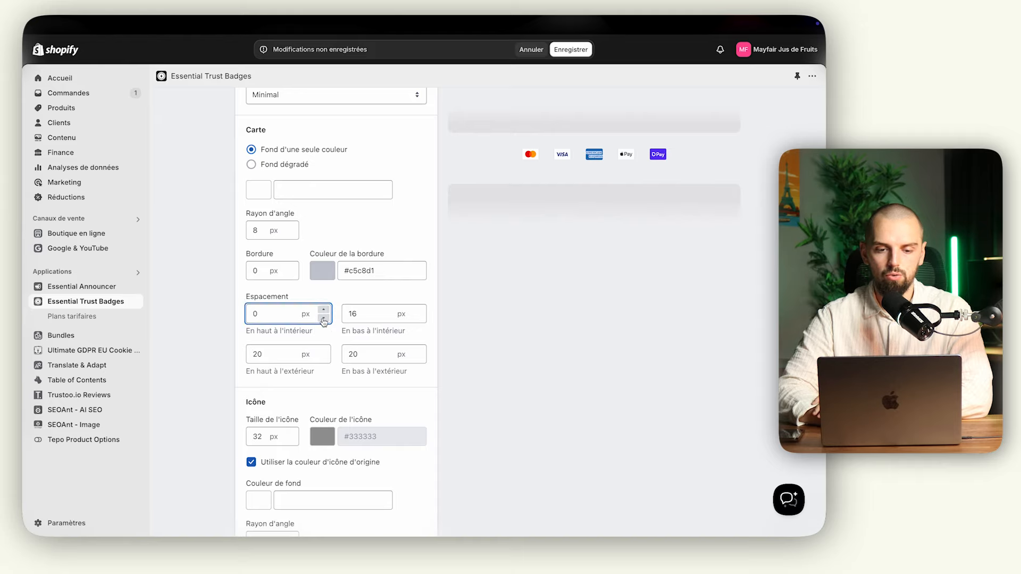
# Set the badge card's inner bottom spacing to 0 px
pyautogui.click(420, 319)
pyautogui.click(420, 319)
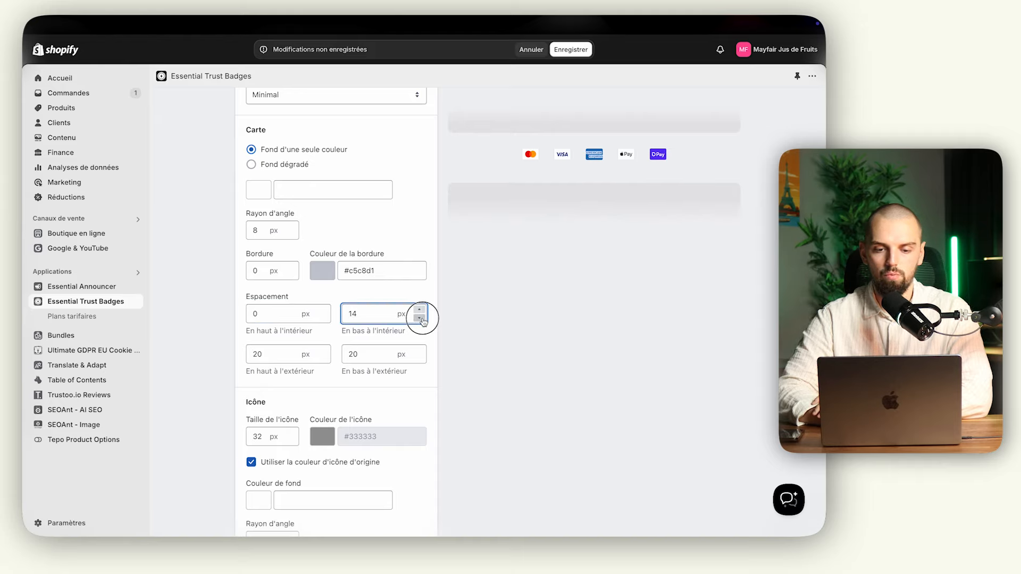
pyautogui.click(420, 319)
pyautogui.click(420, 319)
pyautogui.click(420, 319)
pyautogui.click(420, 319)
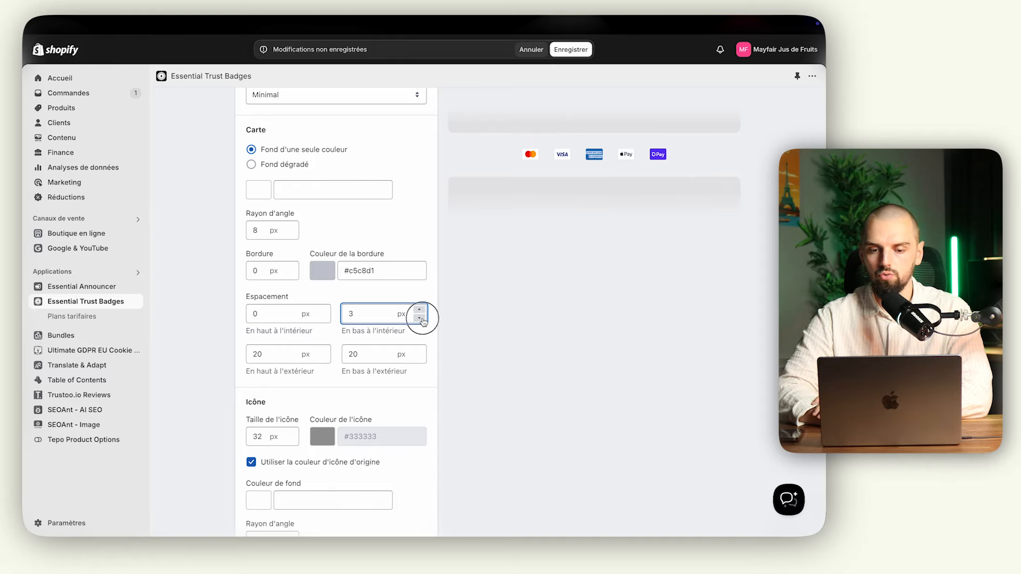
pyautogui.click(420, 311)
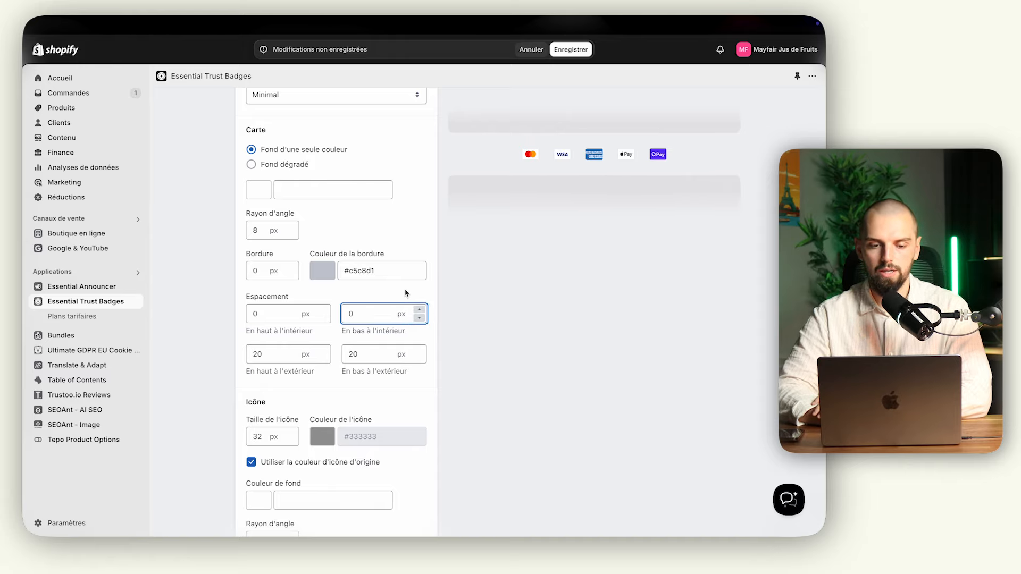
pyautogui.click(406, 292)
# Continue to the badge's placement settings and choose the custom position option (Position personnalisée)
pyautogui.scroll(-8, 357, 371)
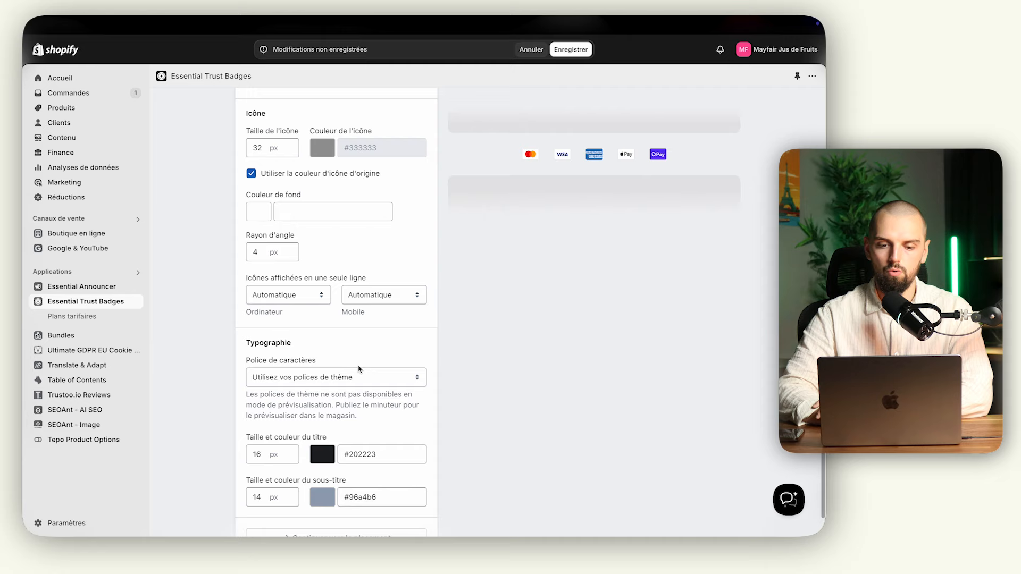
pyautogui.click(344, 507)
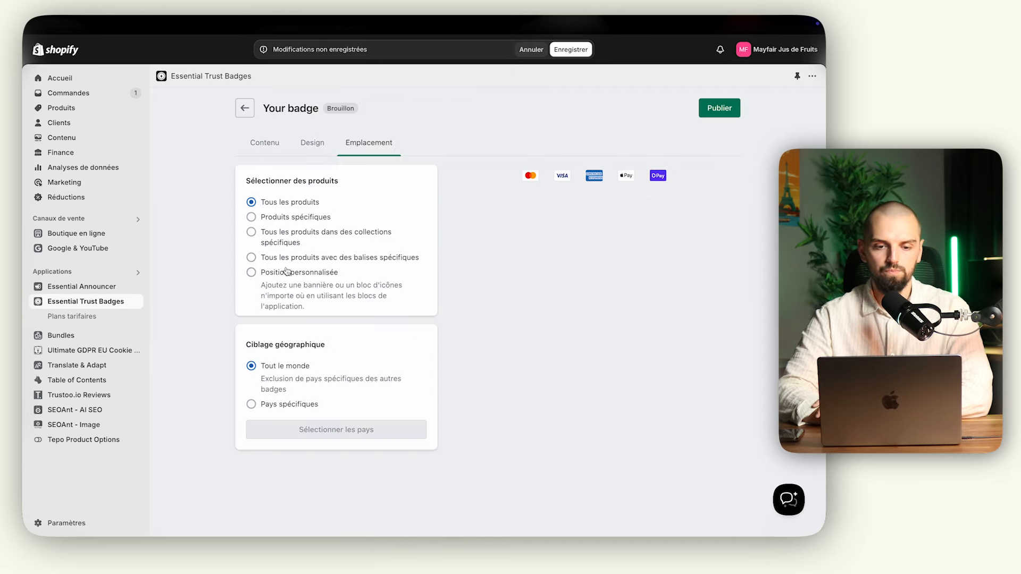
pyautogui.click(298, 272)
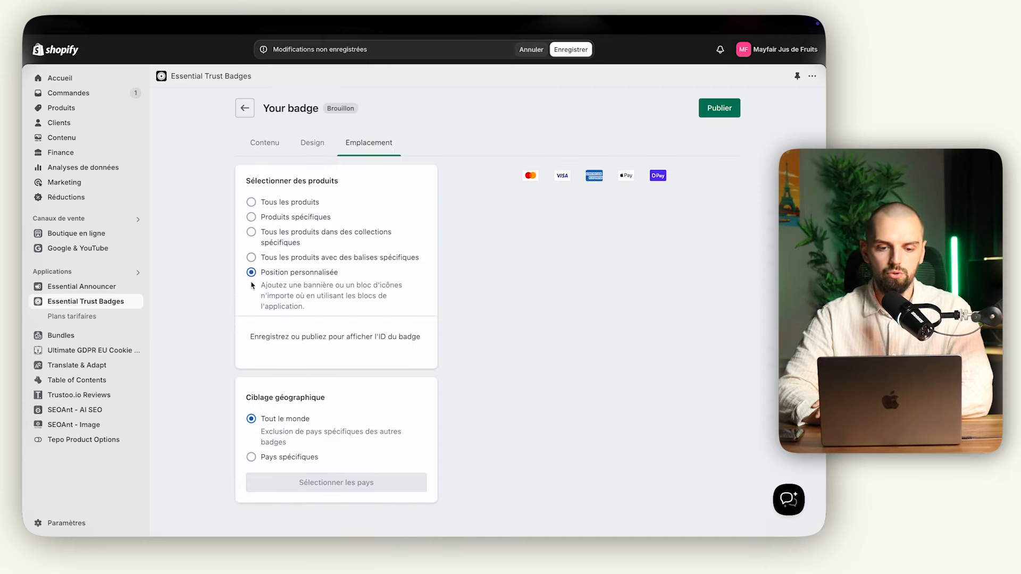
# Publish the payment icons badge and copy its badge ID
pyautogui.click(724, 109)
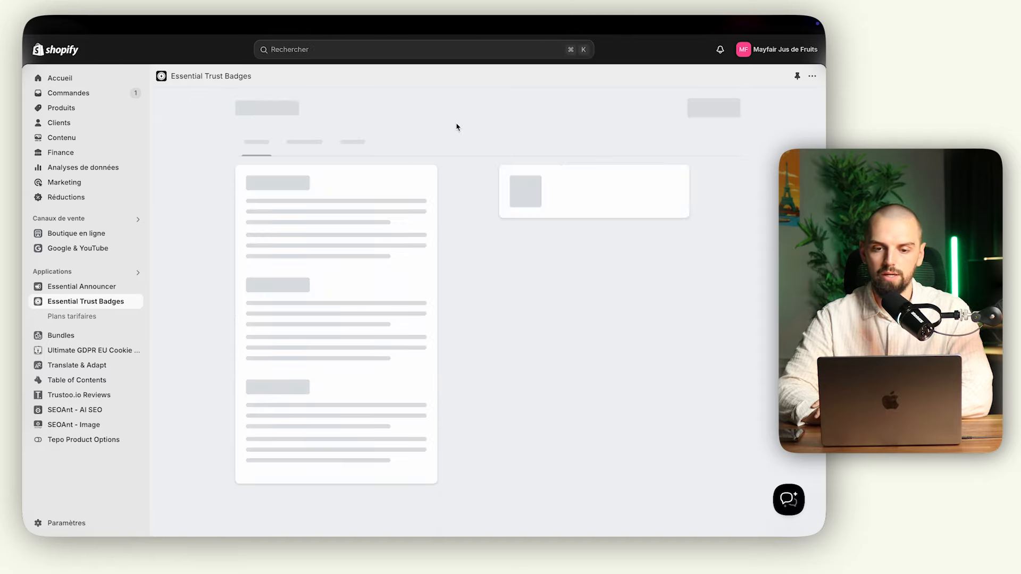
pyautogui.click(455, 121)
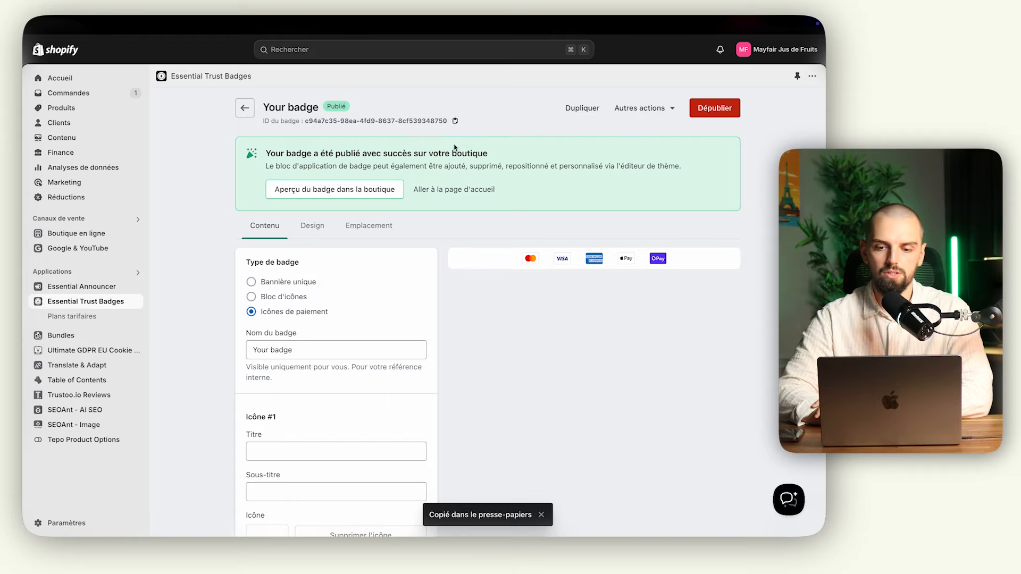
# Clear the card's background colour in the published badge's design settings and save the badge
pyautogui.scroll(-6, 537, 258)
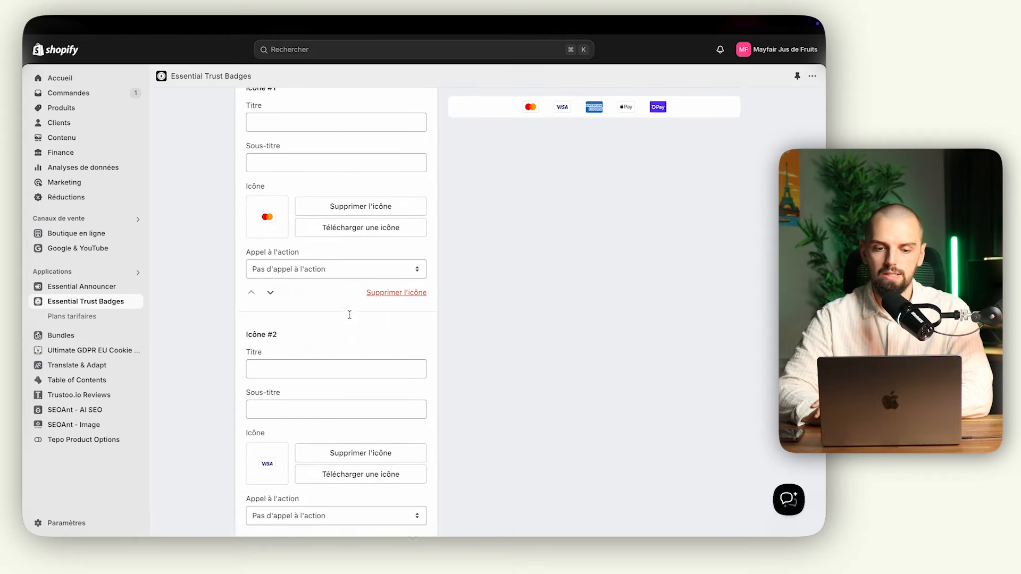
pyautogui.scroll(5, 506, 252)
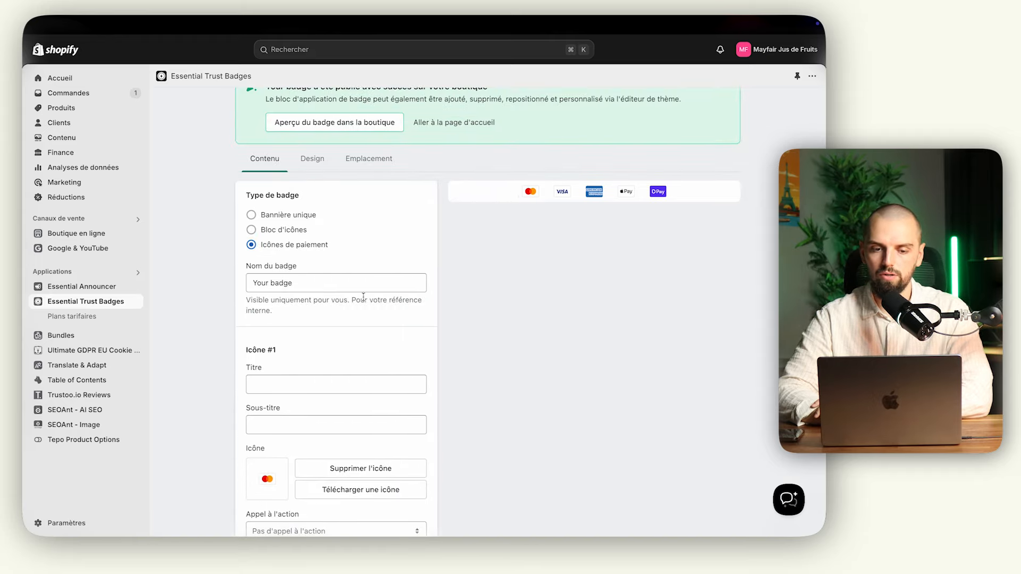
pyautogui.scroll(-15, 363, 296)
pyautogui.click(318, 497)
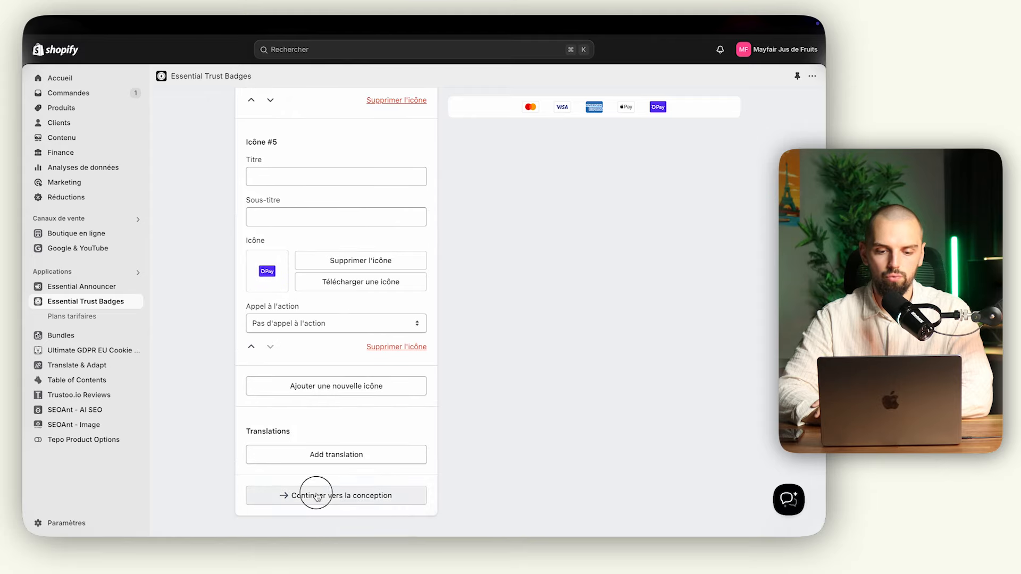
pyautogui.scroll(10, 296, 330)
pyautogui.scroll(-1, 296, 330)
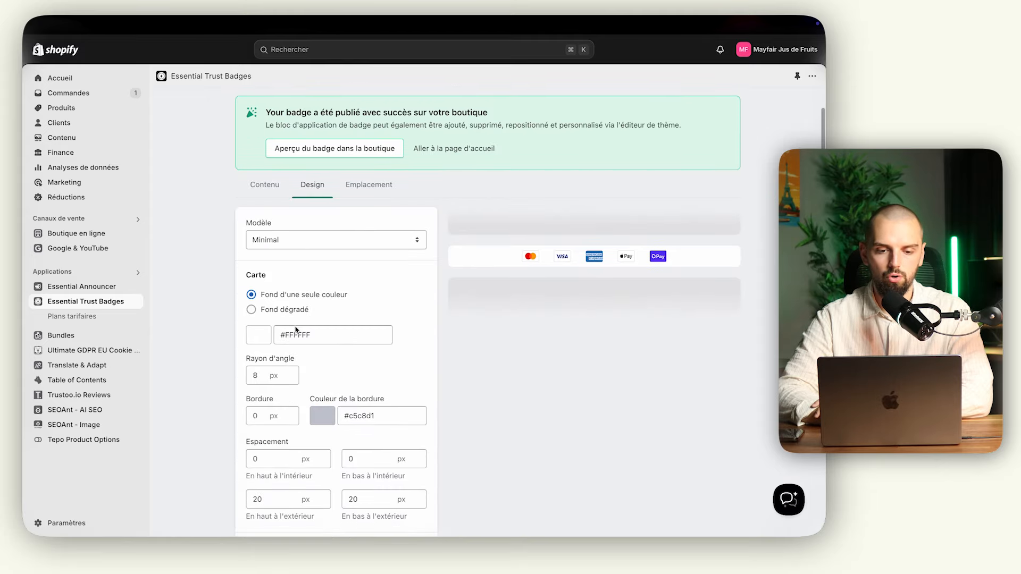
pyautogui.doubleClick(296, 331)
pyautogui.press('BackSpace')
pyautogui.press('BackSpace')
pyautogui.click(429, 344)
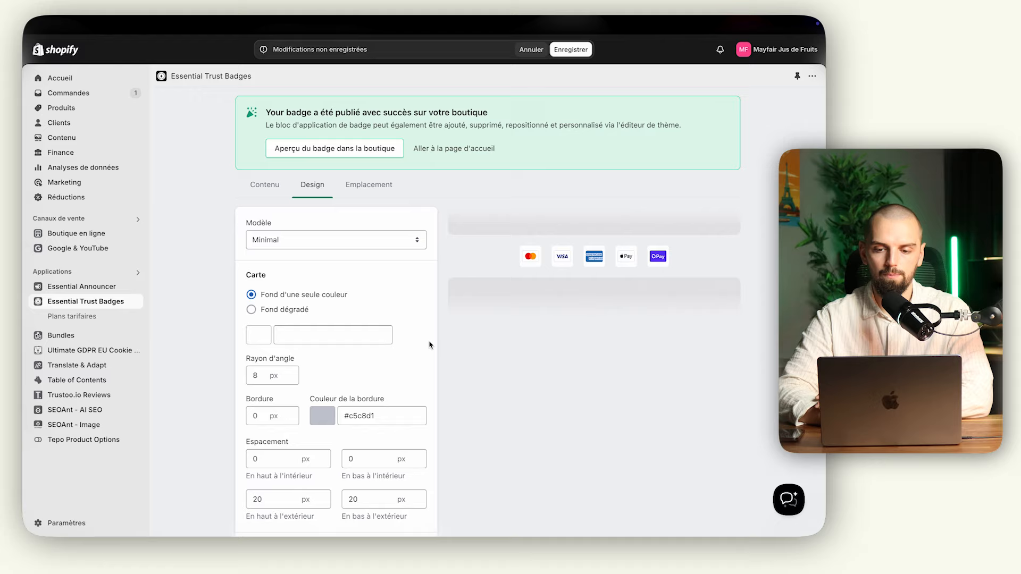
pyautogui.click(568, 51)
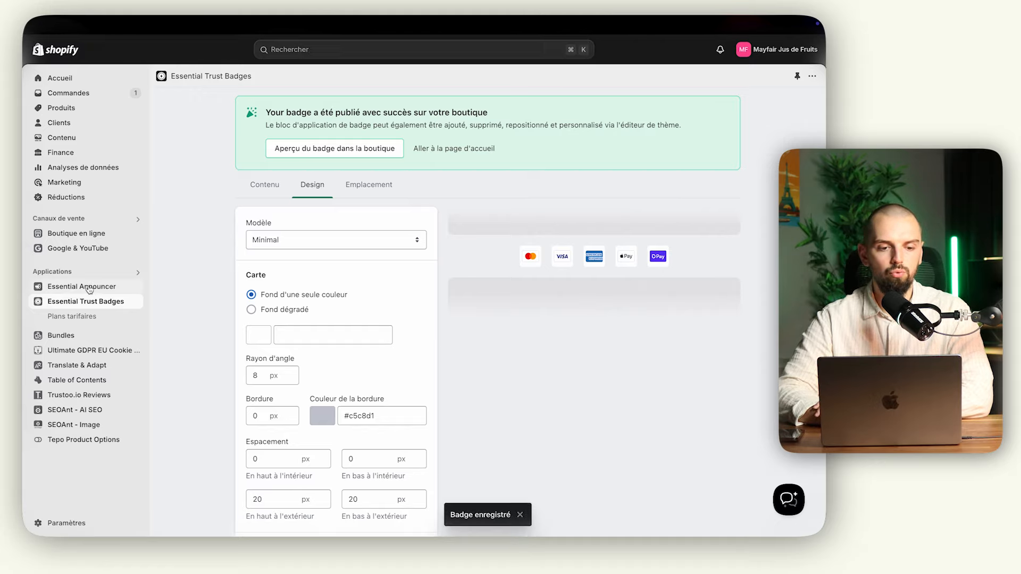
# Open the online store's theme editor on the produit-par-defaut-2 product template
pyautogui.click(89, 234)
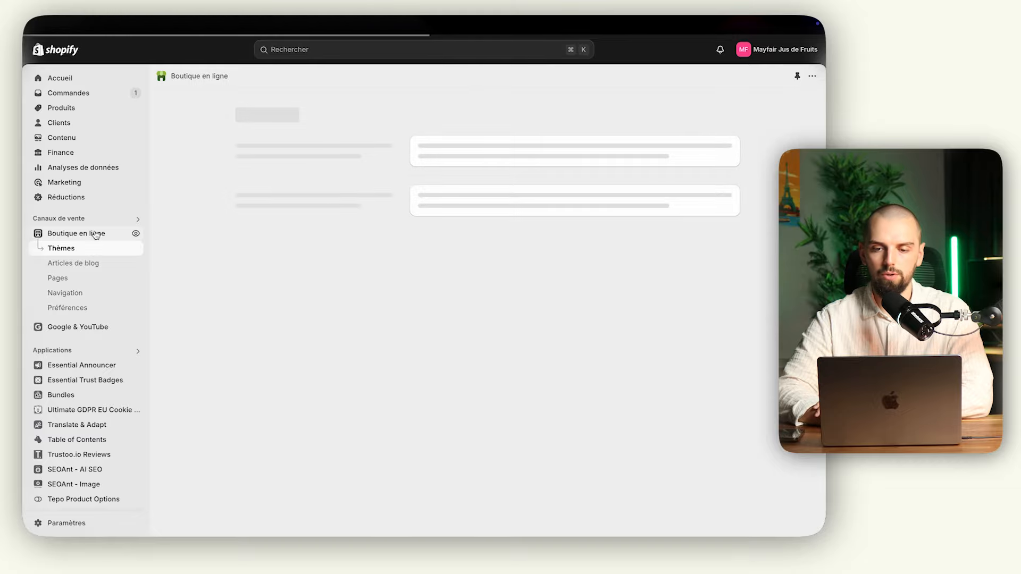
pyautogui.click(696, 354)
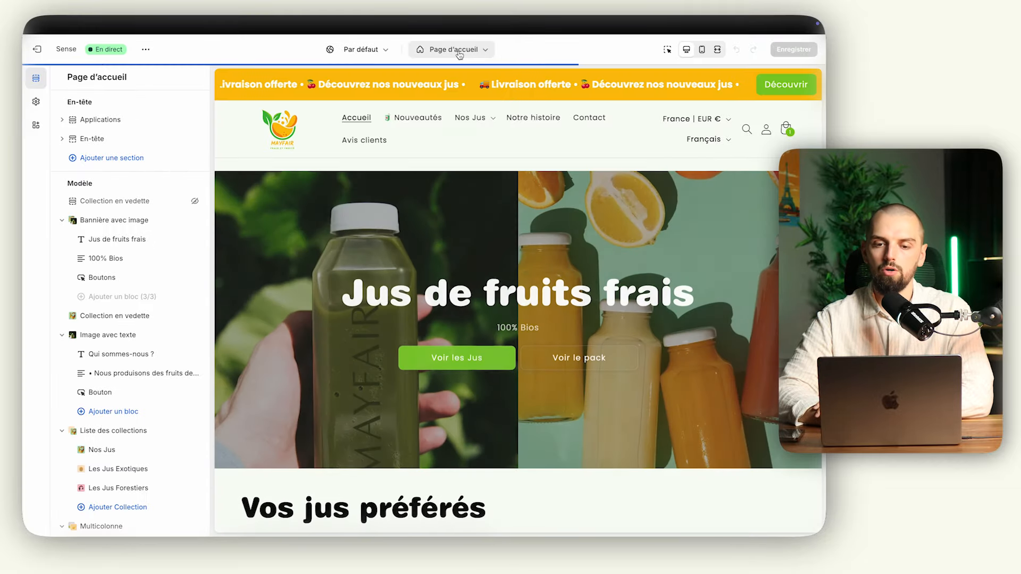
pyautogui.click(451, 50)
pyautogui.click(450, 111)
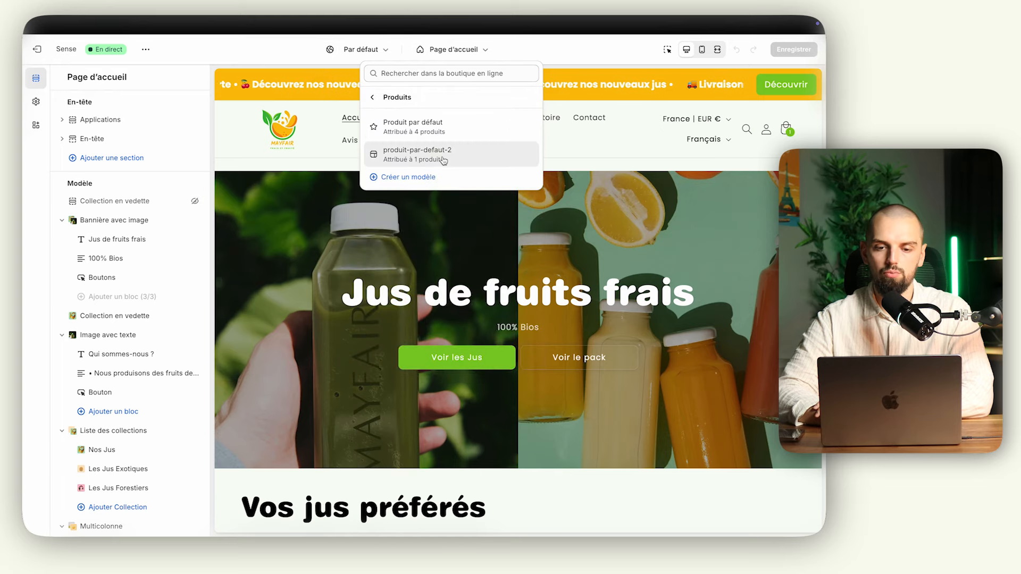
pyautogui.click(444, 153)
# Close the leftover browser tabs, including the extra Mayfair Jus de Fruits admin tabs and the YouTube tab
pyautogui.click(128, 351)
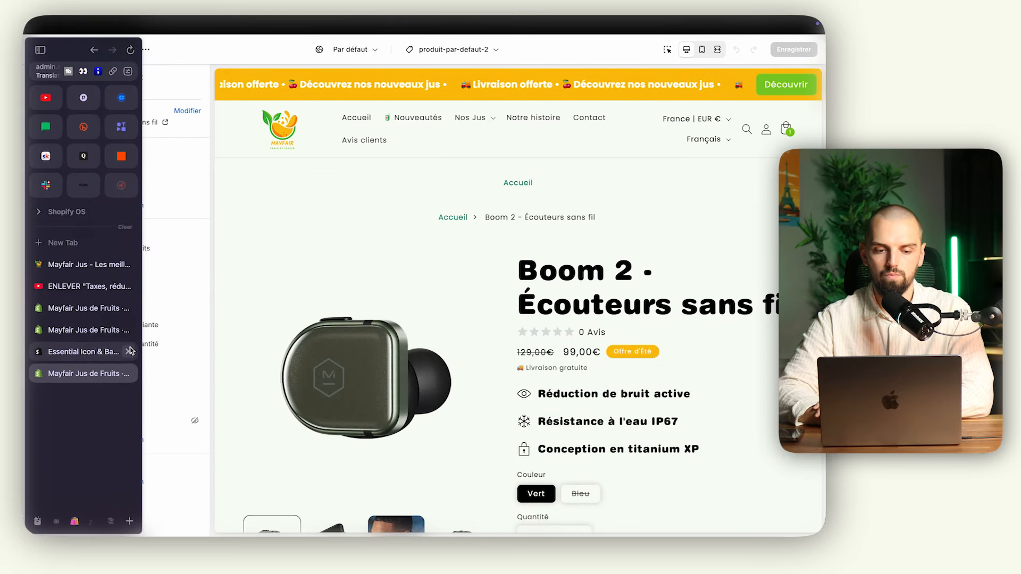
pyautogui.click(128, 330)
pyautogui.click(128, 308)
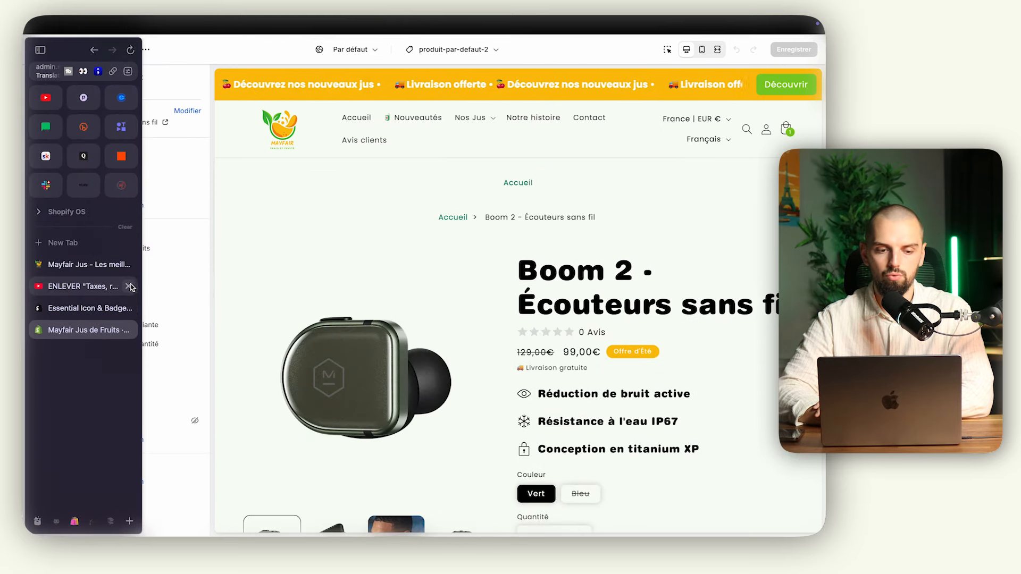
pyautogui.click(128, 286)
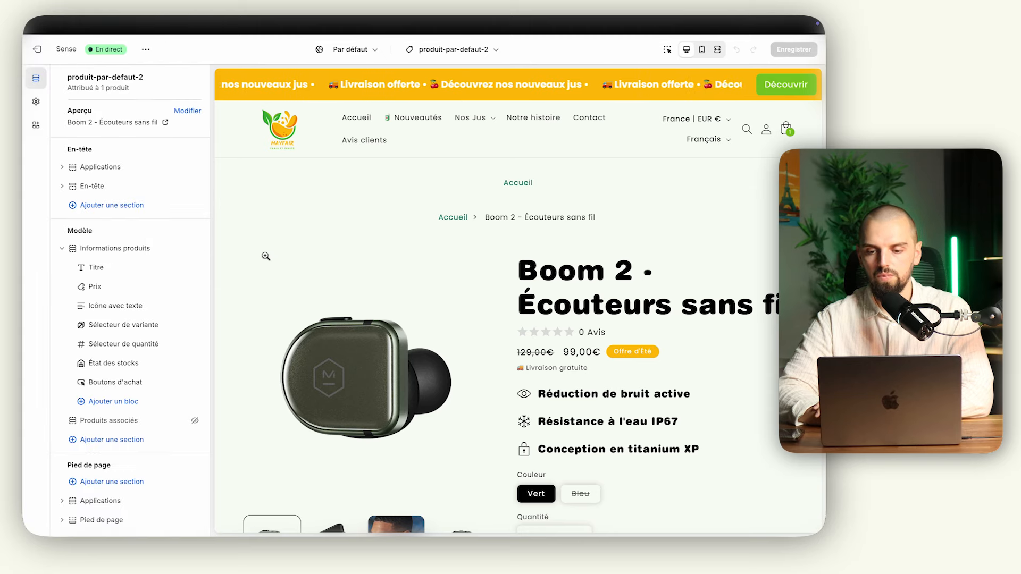
# Start adding a block to the product information section and list the available app blocks
pyautogui.scroll(-5, 460, 309)
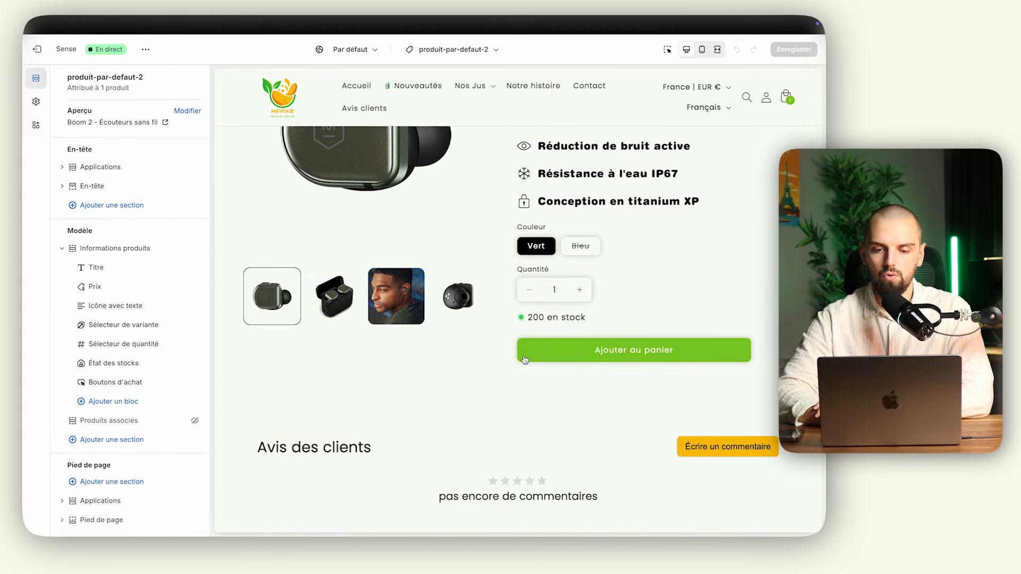
pyautogui.click(123, 405)
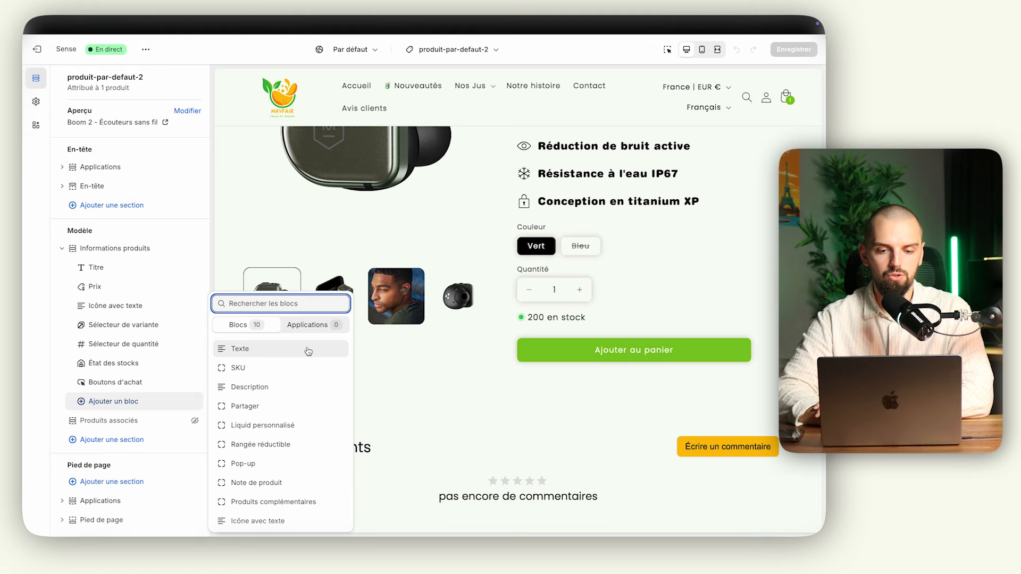
pyautogui.click(310, 342)
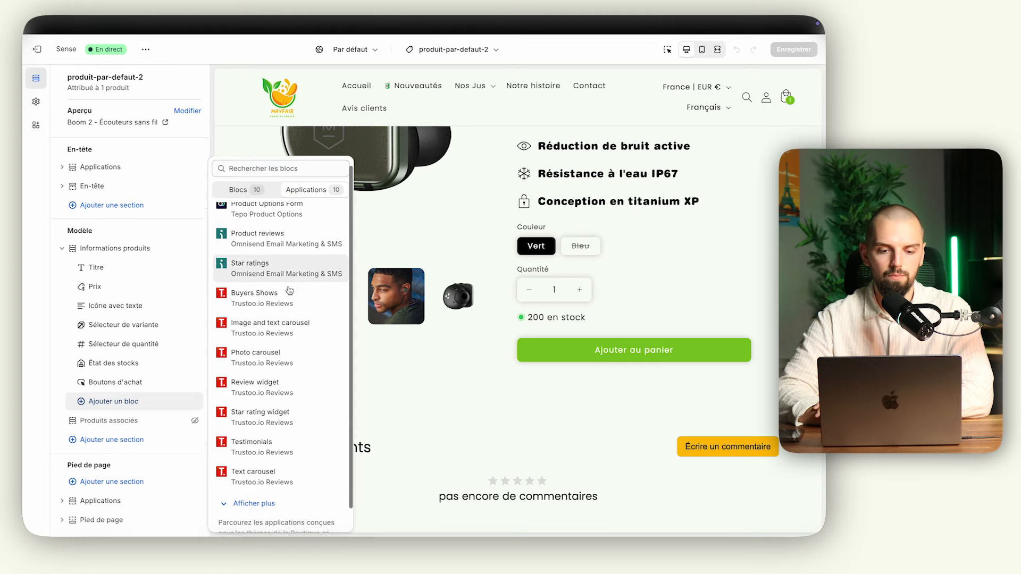
# Add the Icon & Badge Banners block from Essential Trust Badges to the product information section
pyautogui.scroll(-2, 291, 289)
pyautogui.scroll(-2, 272, 416)
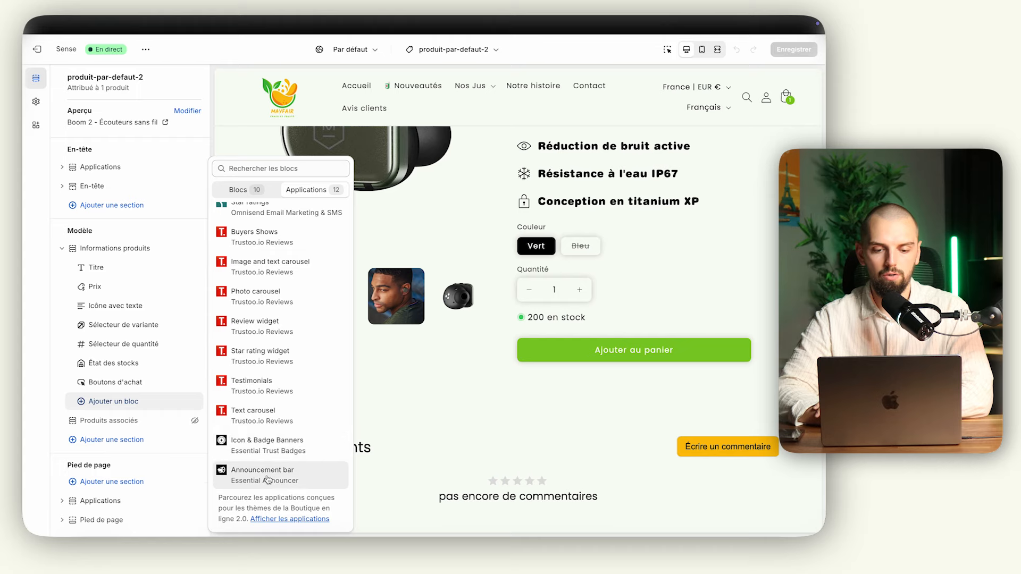
pyautogui.click(275, 448)
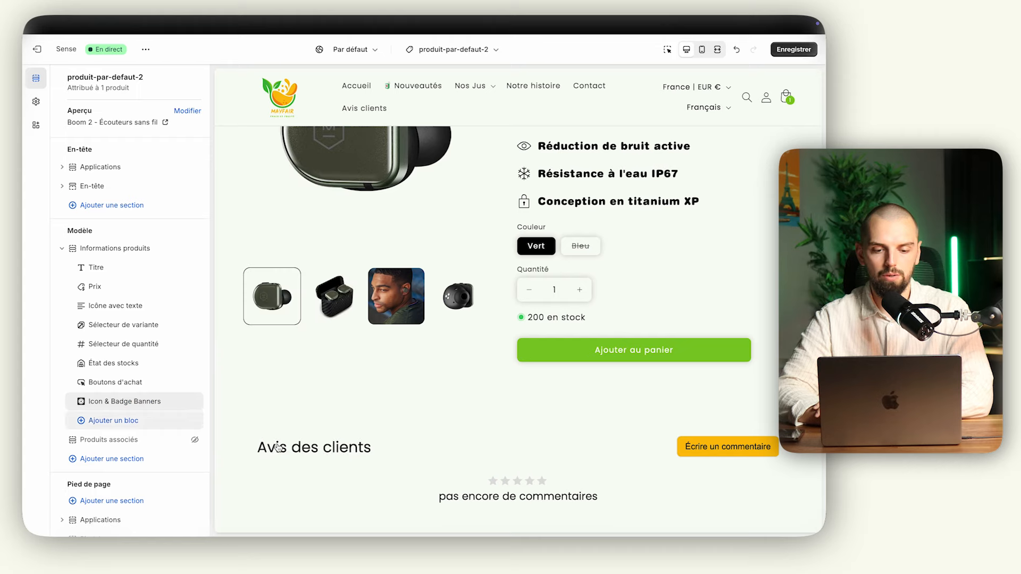
# Set the Icon & Badge Banners block to show a single banner with badge ID c94a7c35-98ea-4fd9-8637-8cf539348750, and save the template
pyautogui.click(134, 402)
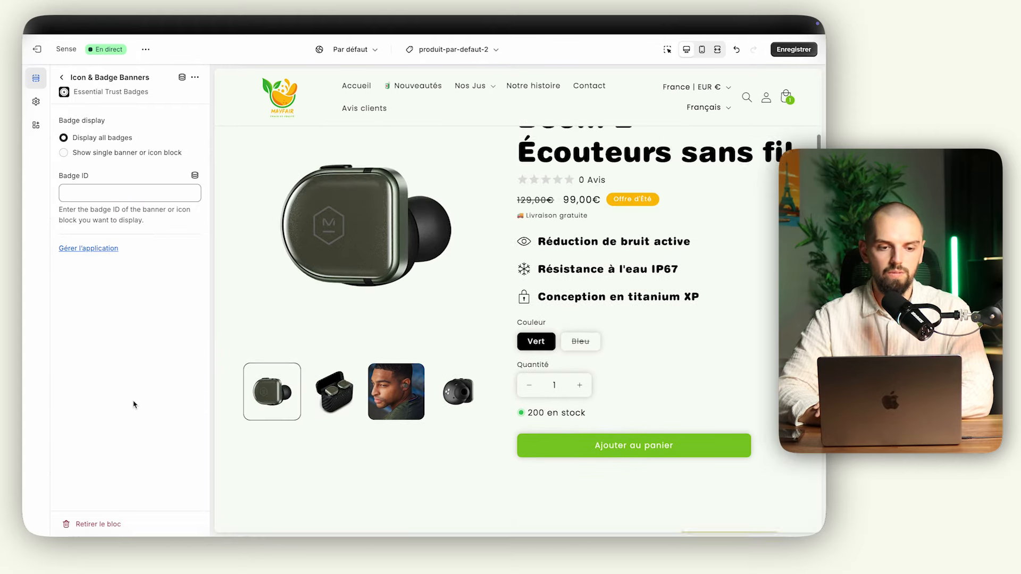
pyautogui.click(115, 194)
pyautogui.press('super+v')
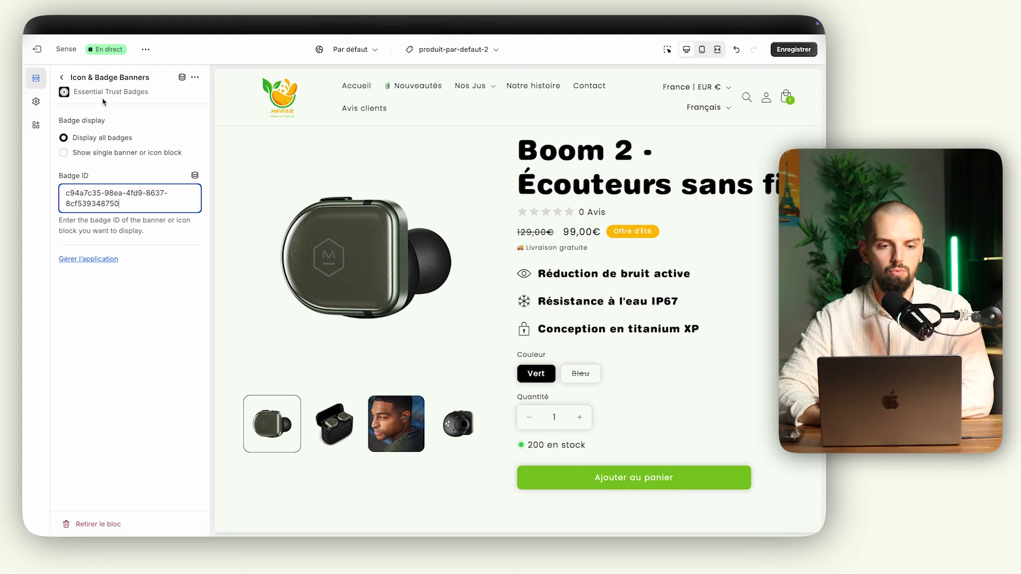
pyautogui.click(106, 154)
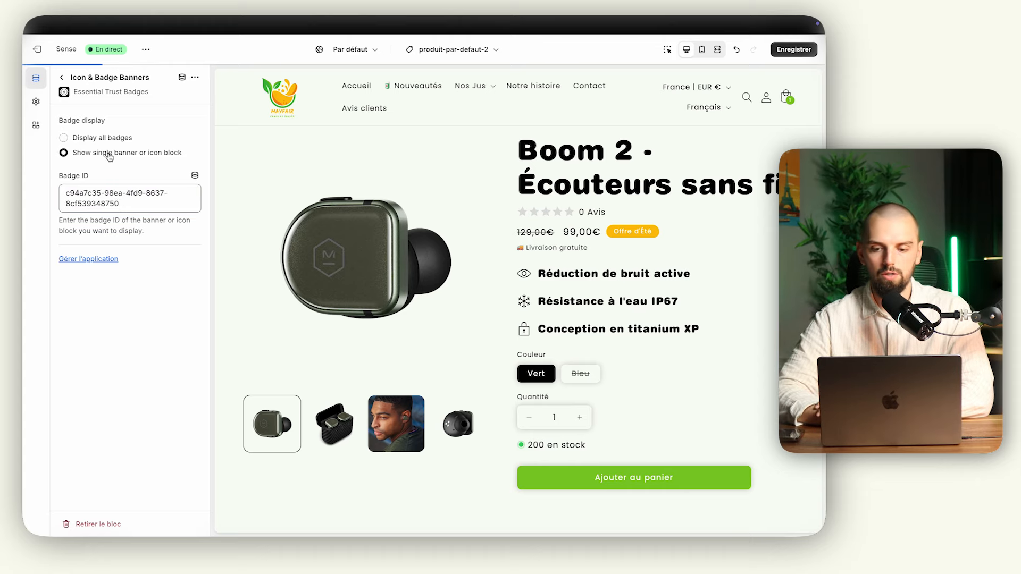
pyautogui.scroll(-3, 653, 396)
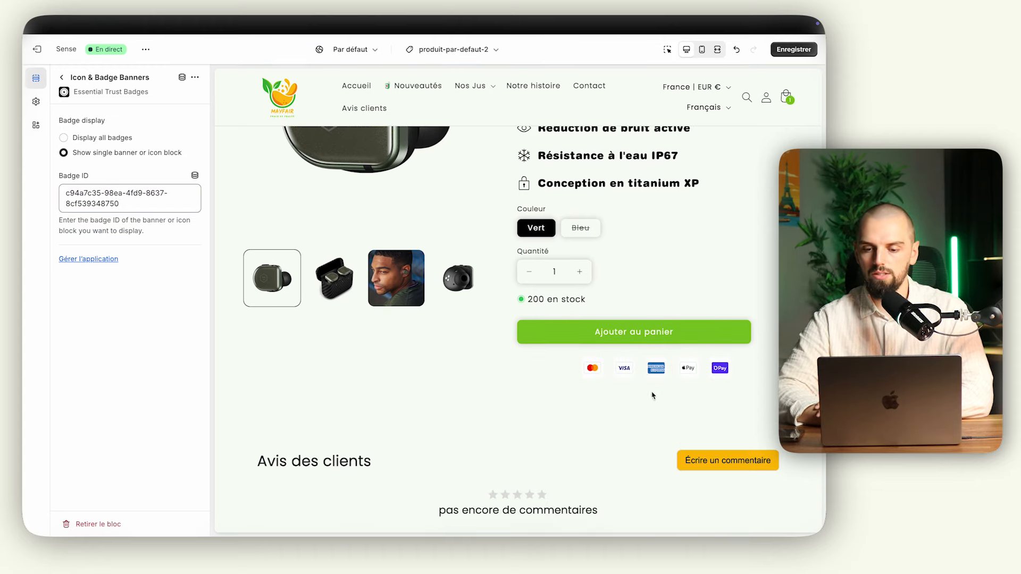
pyautogui.click(793, 49)
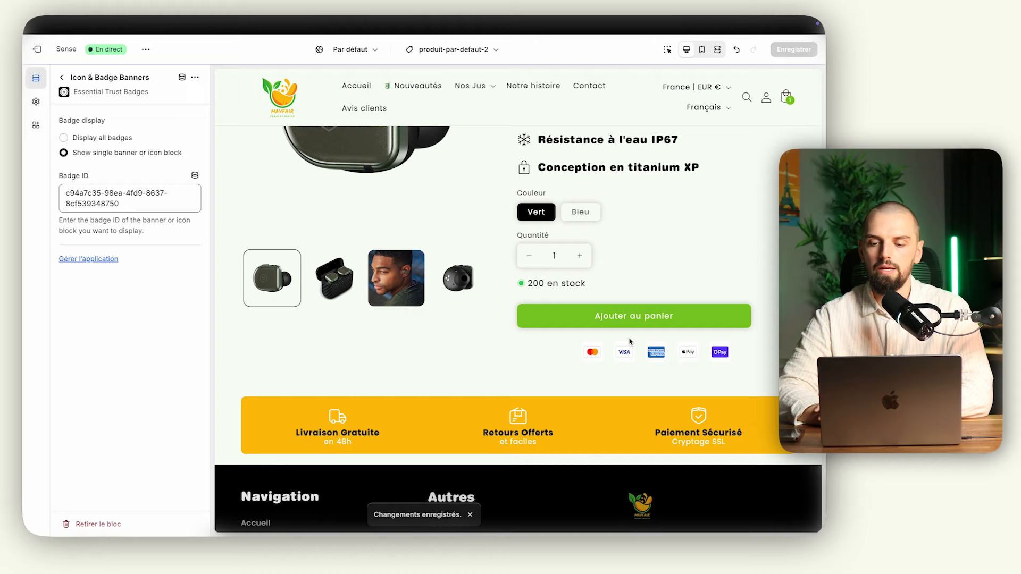
pyautogui.scroll(1, 607, 386)
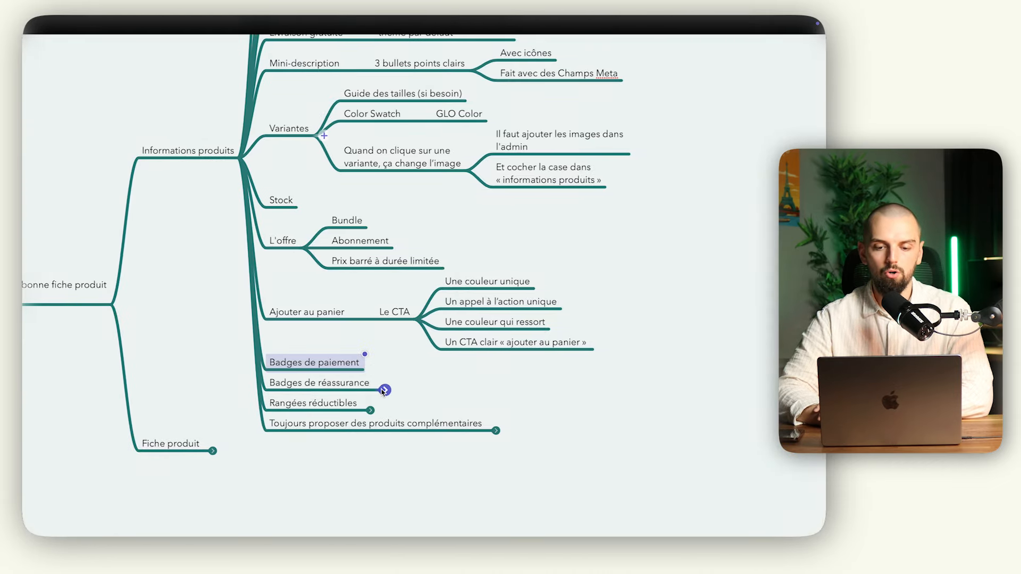
# Expand "Badges de réassurance" in the mind map, and add an "Icône avec texte" block below the payment badges in the theme editor
pyautogui.click(384, 391)
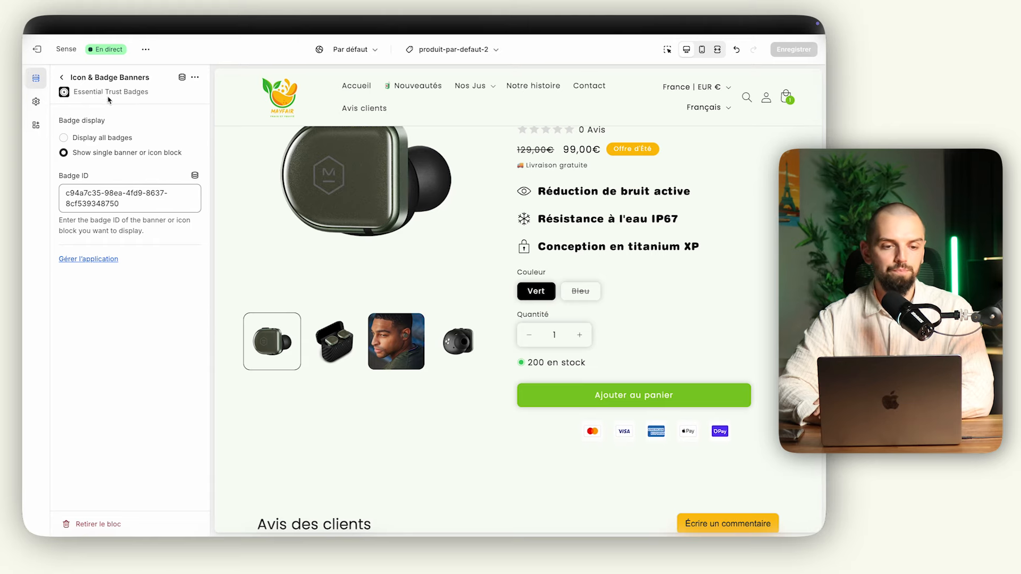
pyautogui.click(62, 79)
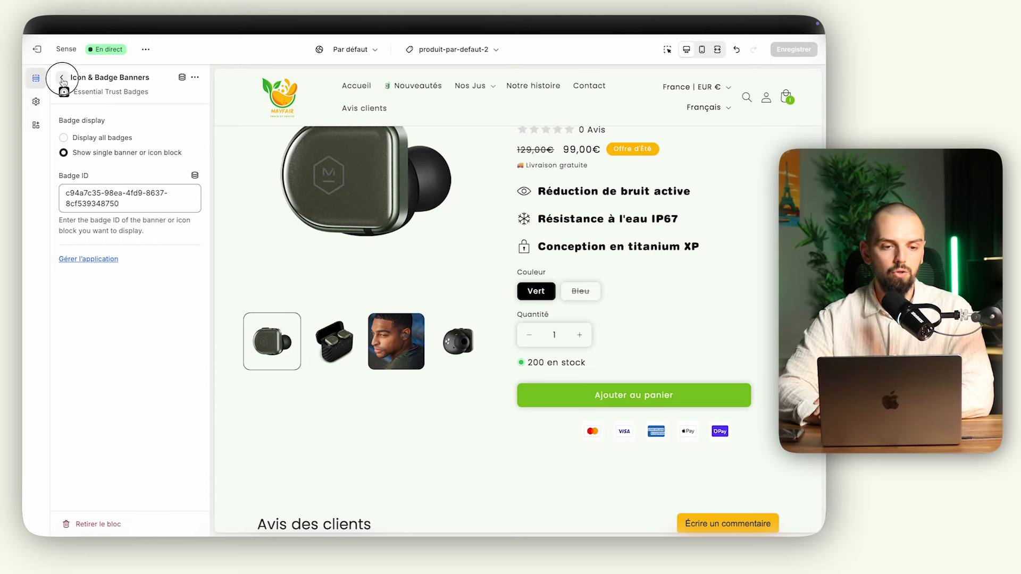
pyautogui.scroll(-1, 111, 400)
pyautogui.click(113, 396)
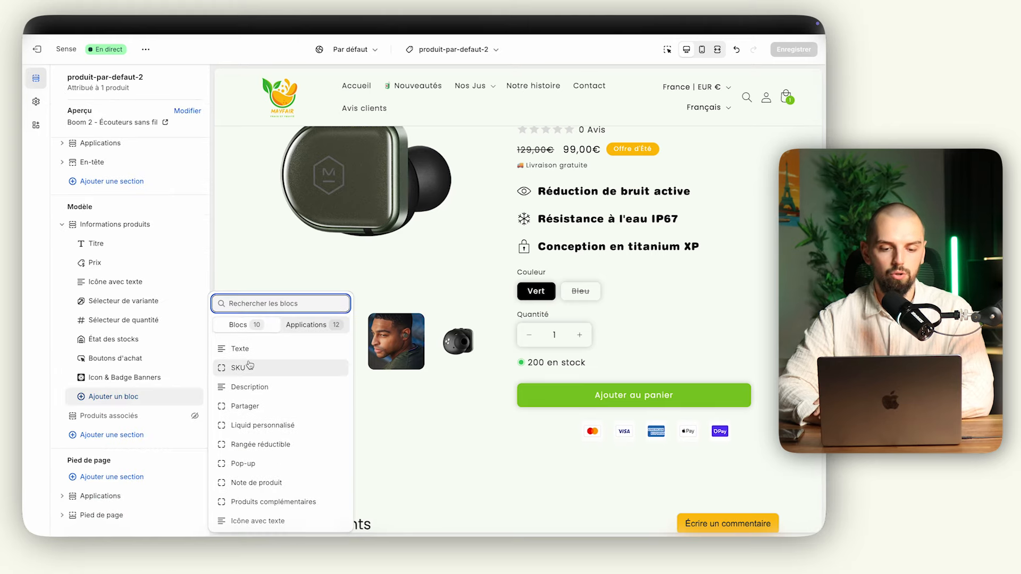
pyautogui.click(274, 519)
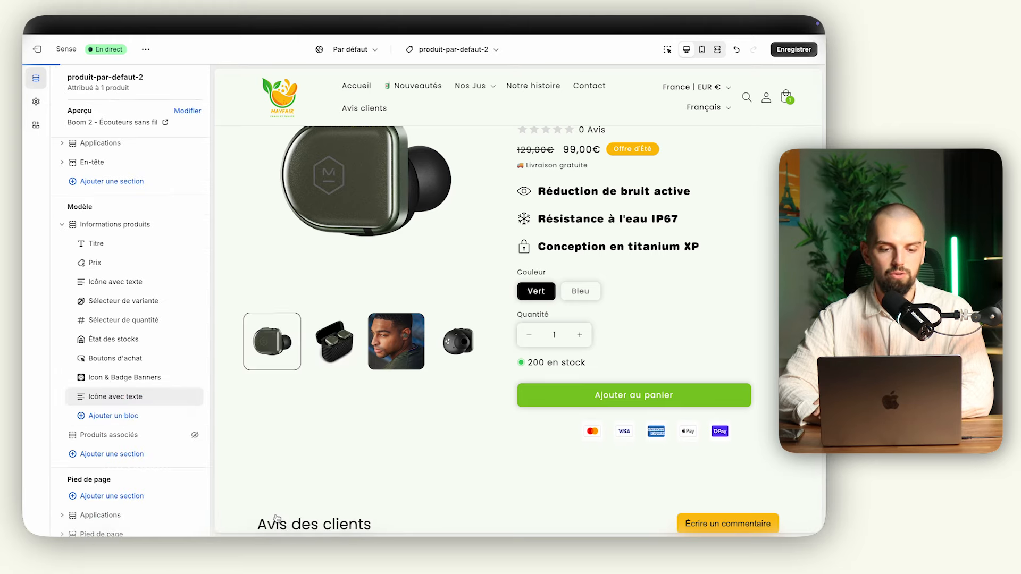
pyautogui.click(118, 398)
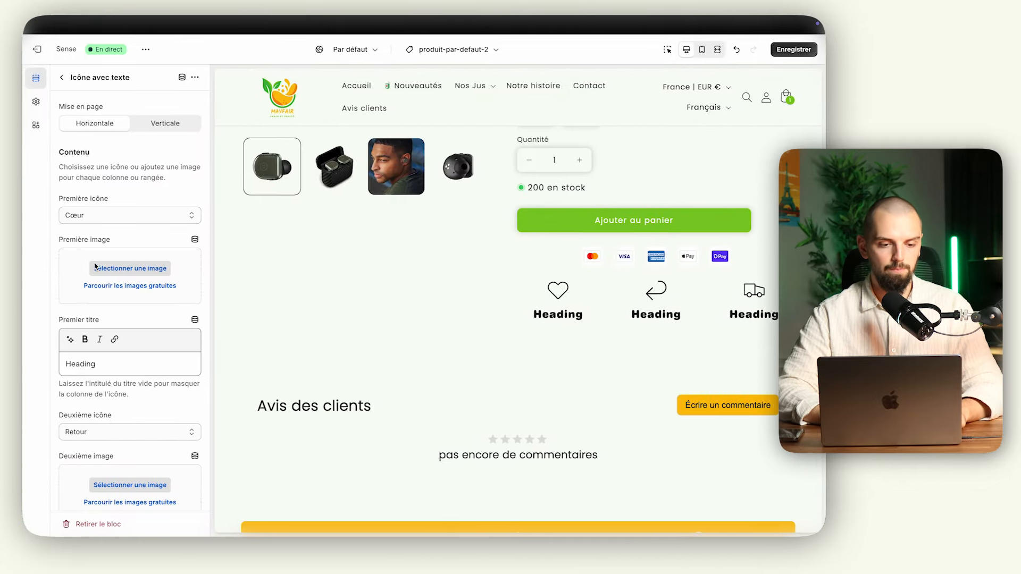
# Set the first column's title to "Livraison 48h" and its icon to Camion
pyautogui.click(108, 359)
pyautogui.doubleClick(108, 359)
pyautogui.write('Livrais')
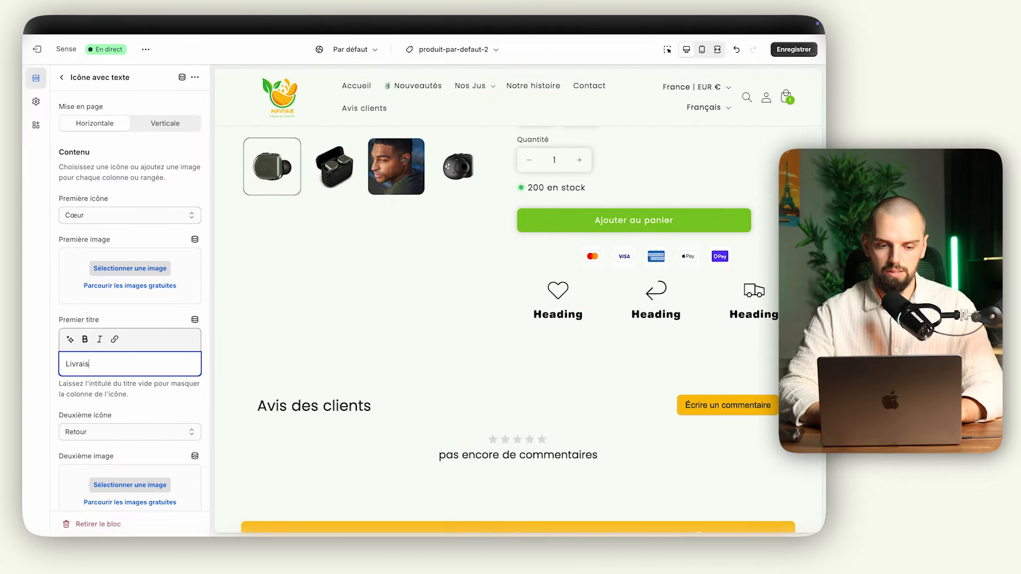
pyautogui.write('on 48h')
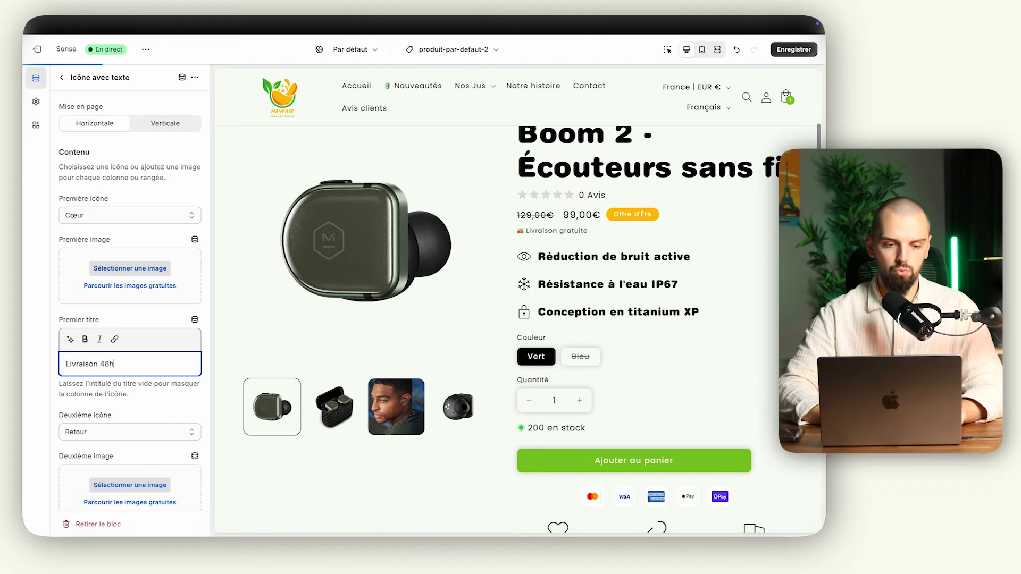
pyautogui.click(140, 213)
pyautogui.write('cam')
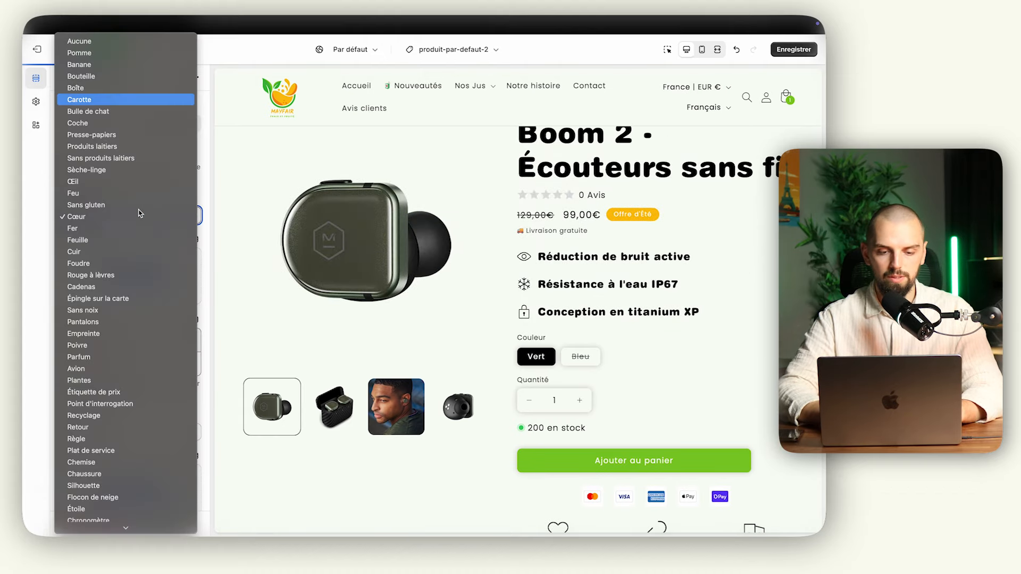
pyautogui.click(90, 514)
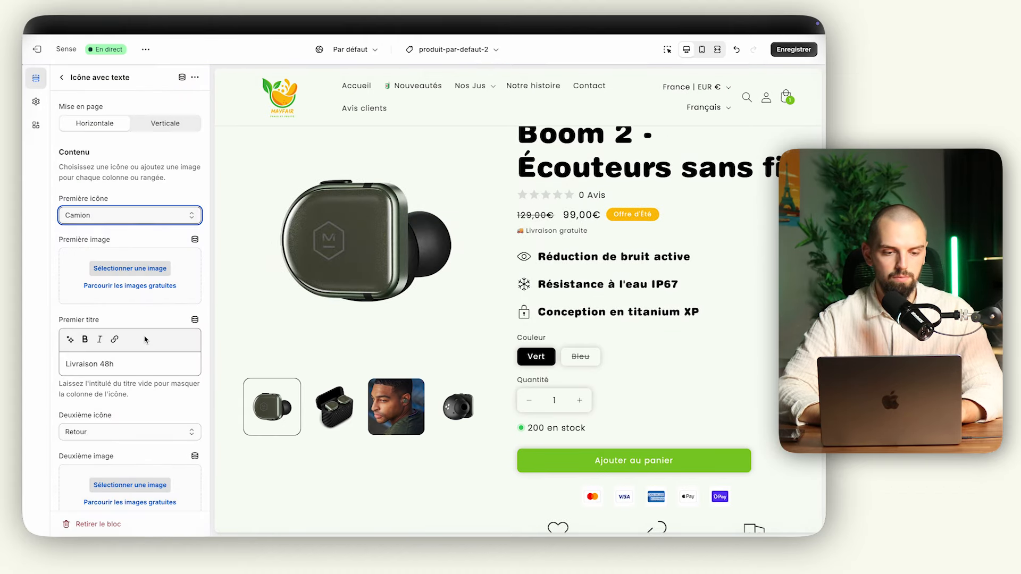
# Check the reassurance badge ideas in the mind map, and set the second column's title to "Garantie 100h d'écoute"
pyautogui.scroll(-5, 144, 339)
pyautogui.hotkey('ctrl', 'Right')
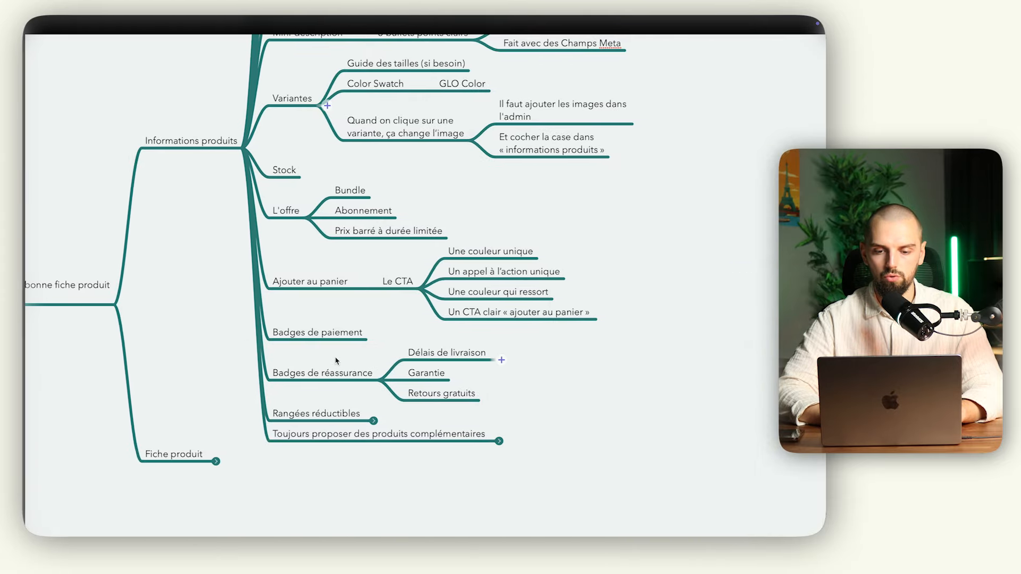
pyautogui.hotkey('ctrl', 'Left')
pyautogui.doubleClick(106, 315)
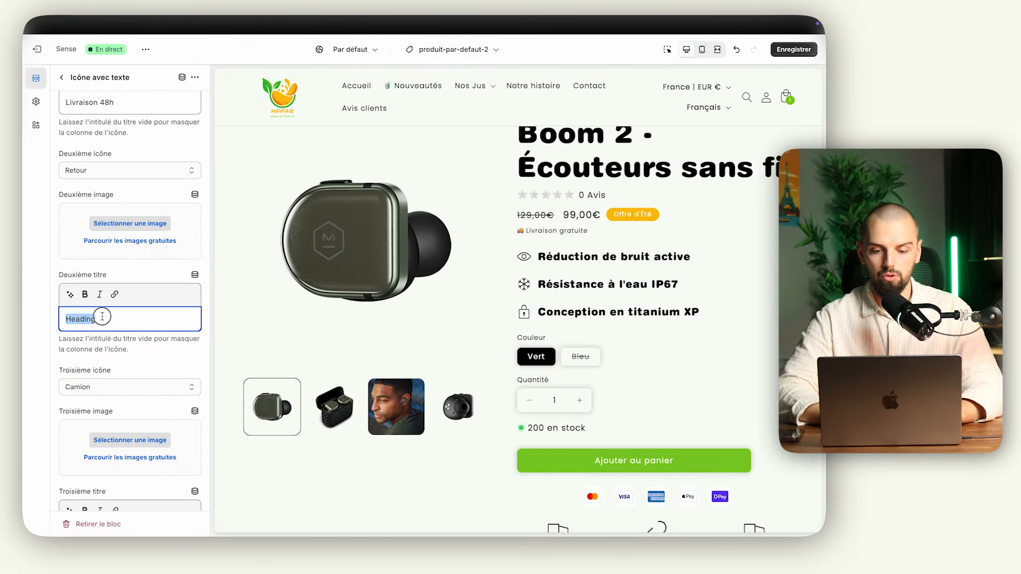
pyautogui.write('Garantie')
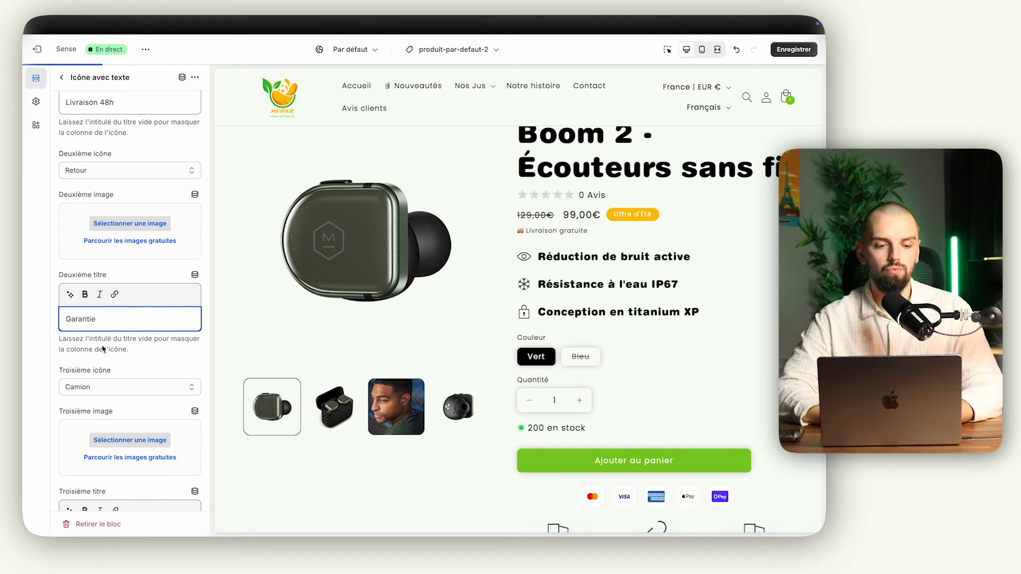
pyautogui.scroll(-2, 103, 349)
pyautogui.scroll(2, 127, 184)
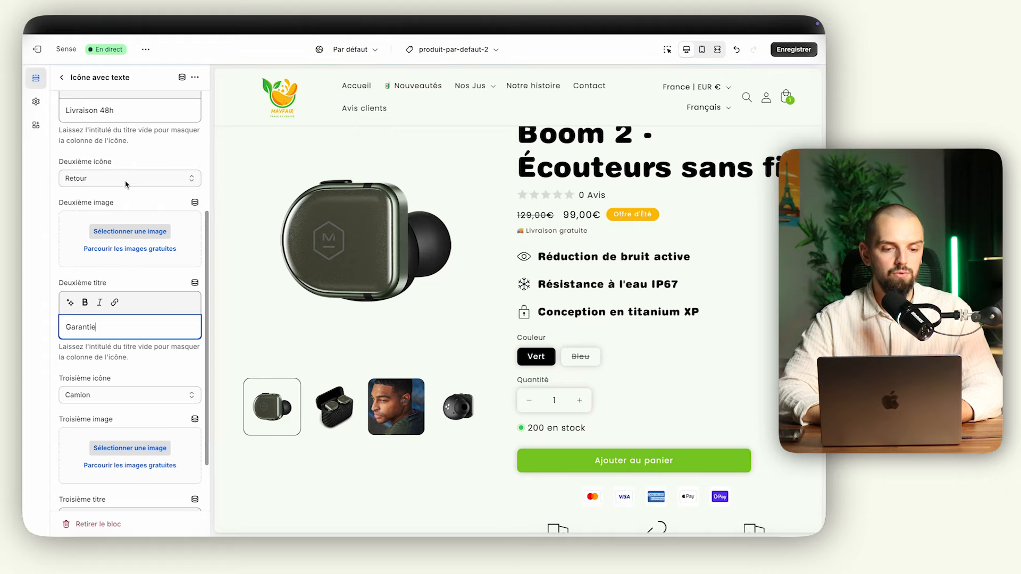
pyautogui.write('1')
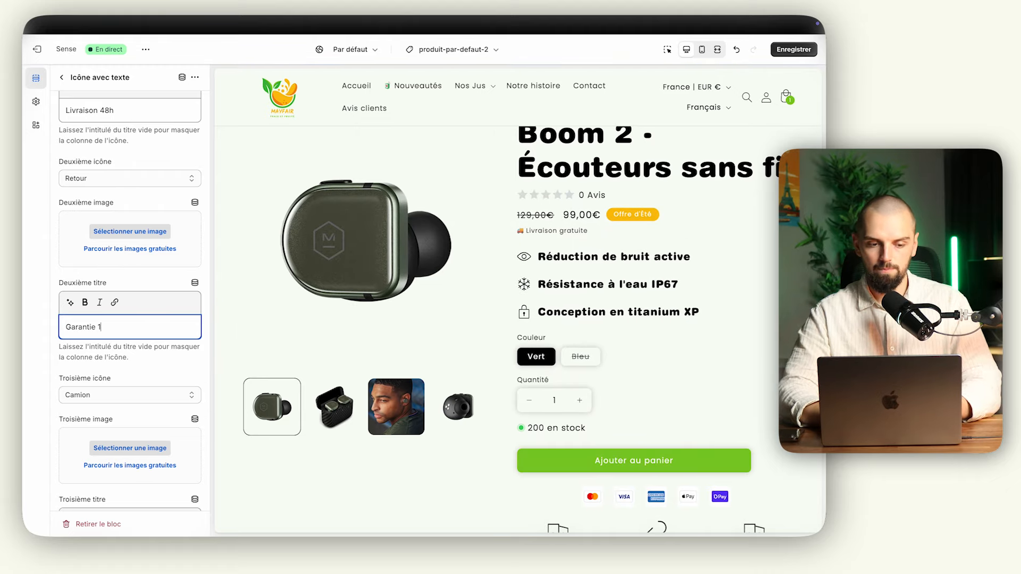
pyautogui.write("00h d'écoute")
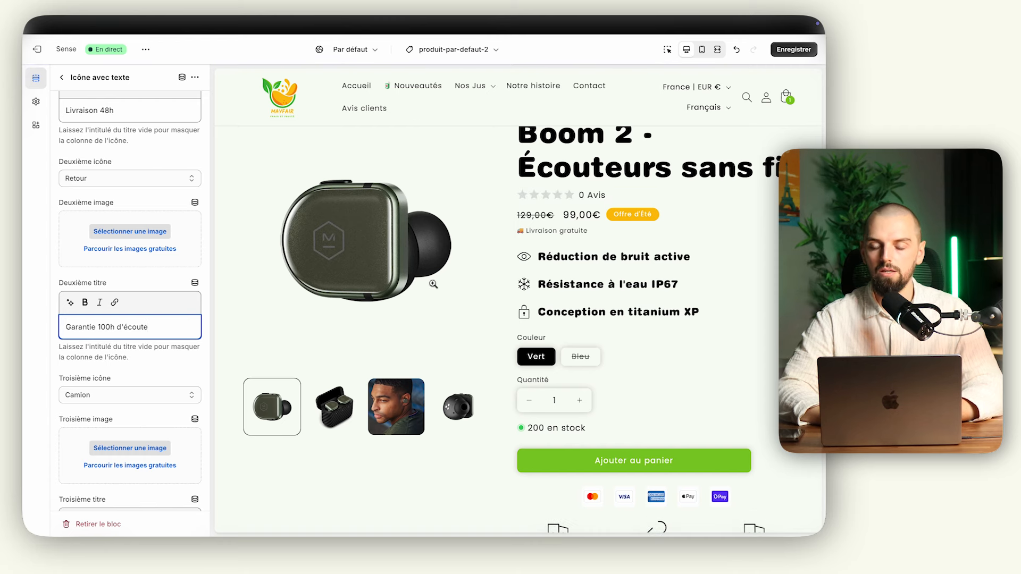
# Shorten the second column's title to "Garantie 100h"
pyautogui.scroll(-4, 593, 307)
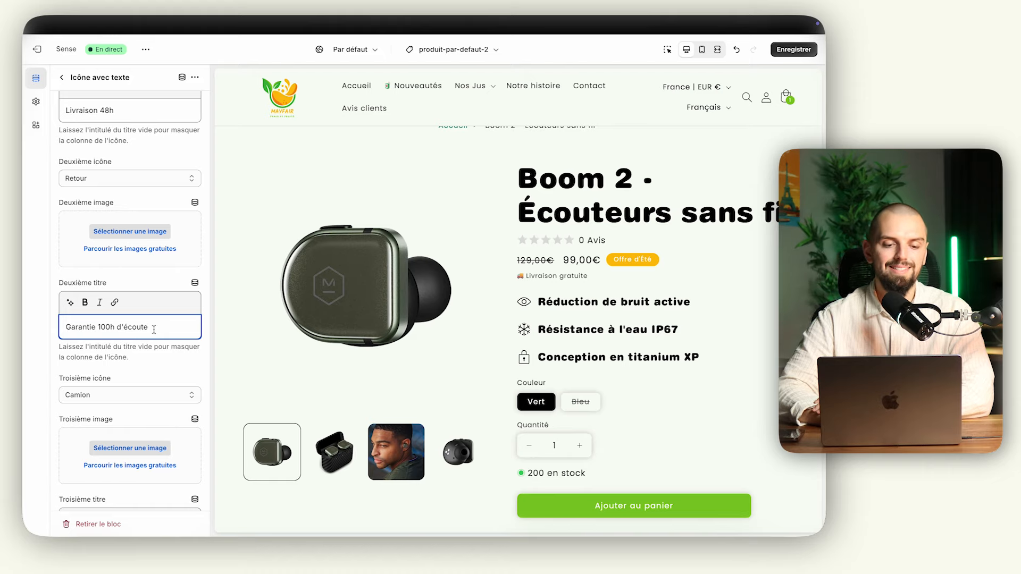
pyautogui.doubleClick(137, 326)
pyautogui.press('BackSpace')
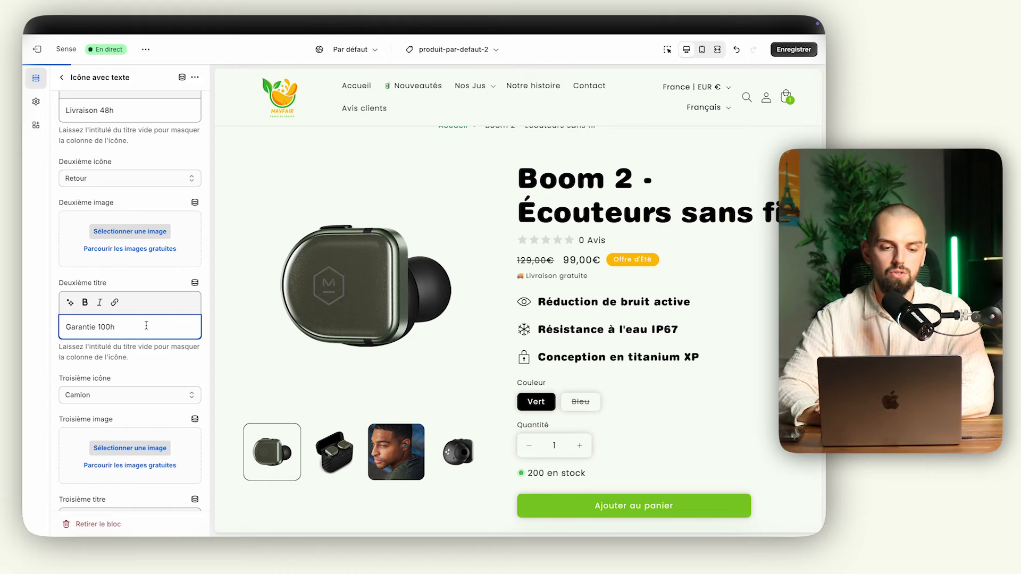
# Examine the icon row below the payment badges in the full-width preview, and return to the desktop editing view
pyautogui.scroll(-5, 564, 382)
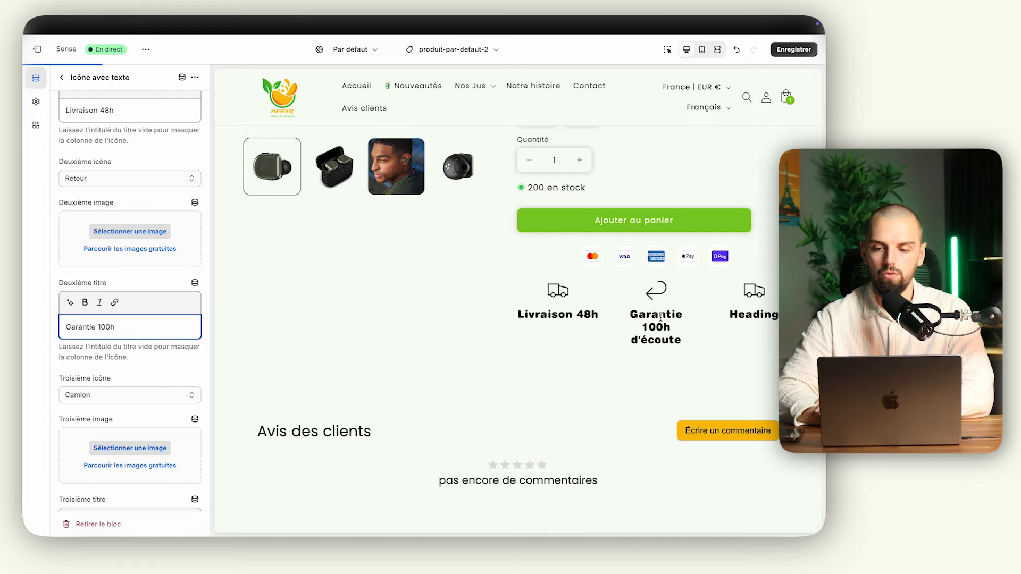
pyautogui.click(718, 50)
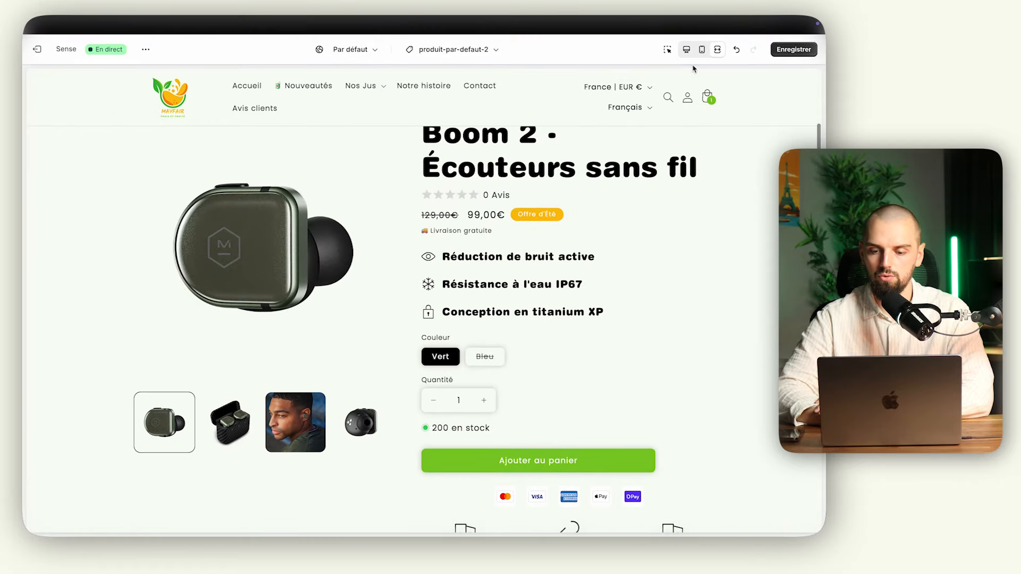
pyautogui.scroll(-2, 695, 347)
pyautogui.scroll(-3, 695, 348)
pyautogui.scroll(1, 695, 347)
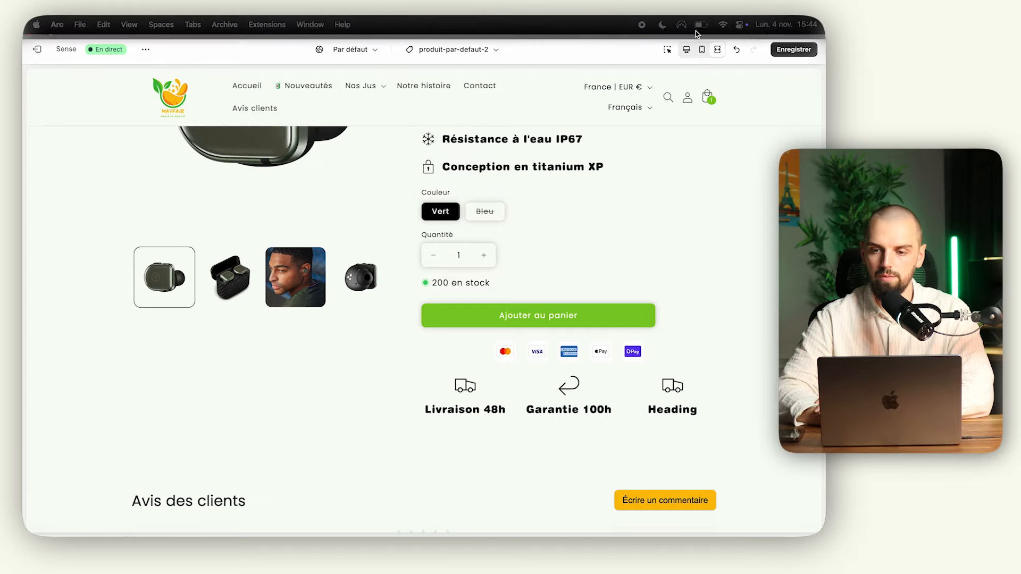
pyautogui.click(687, 49)
pyautogui.scroll(1, 162, 244)
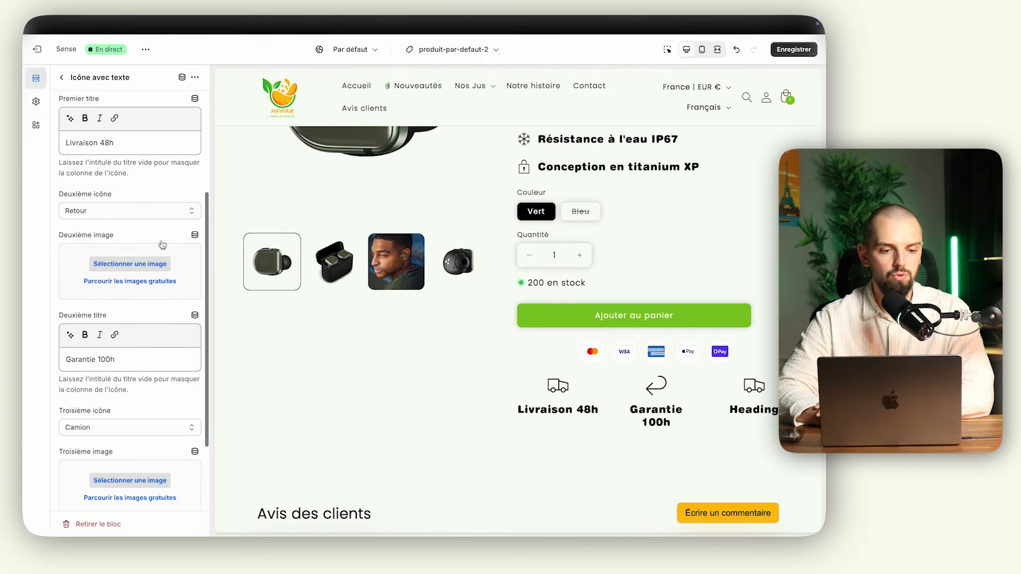
# Change the second column's icon to Étoile
pyautogui.scroll(-3, 163, 245)
pyautogui.scroll(4, 148, 247)
pyautogui.click(129, 200)
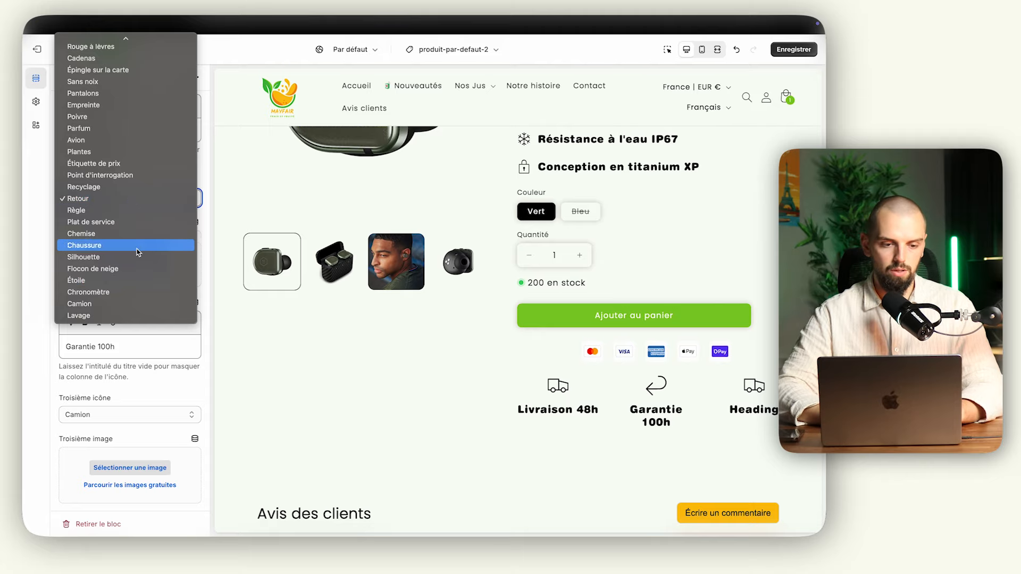
pyautogui.click(127, 280)
# Change the third column's icon to Retour
pyautogui.scroll(-4, 127, 376)
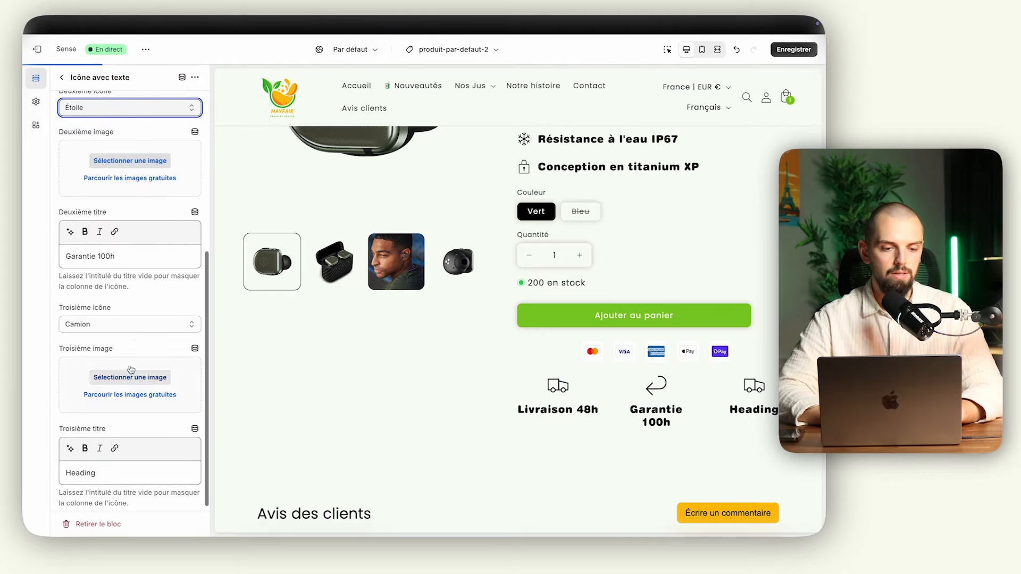
pyautogui.click(131, 325)
pyautogui.scroll(3, 132, 331)
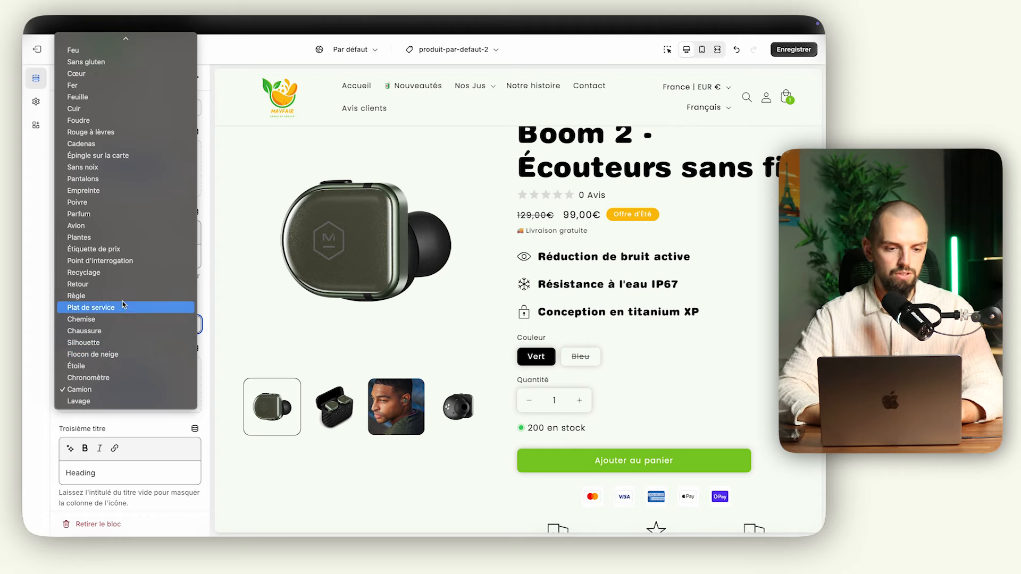
pyautogui.scroll(5, 127, 290)
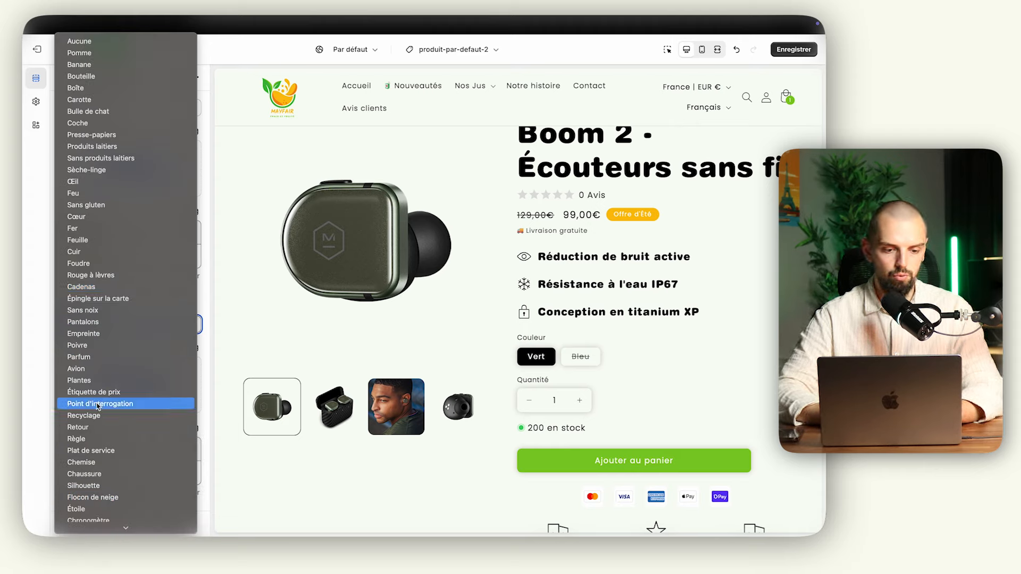
pyautogui.click(122, 426)
# Set the third column's title to "Retours gratuits" and save the template changes
pyautogui.scroll(-1, 133, 419)
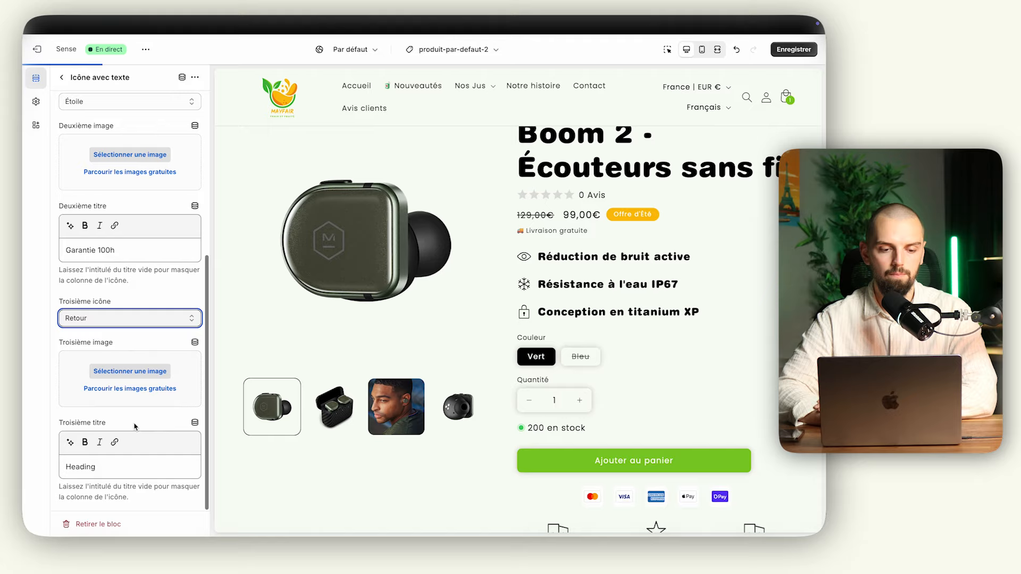
pyautogui.doubleClick(100, 468)
pyautogui.write('Retr')
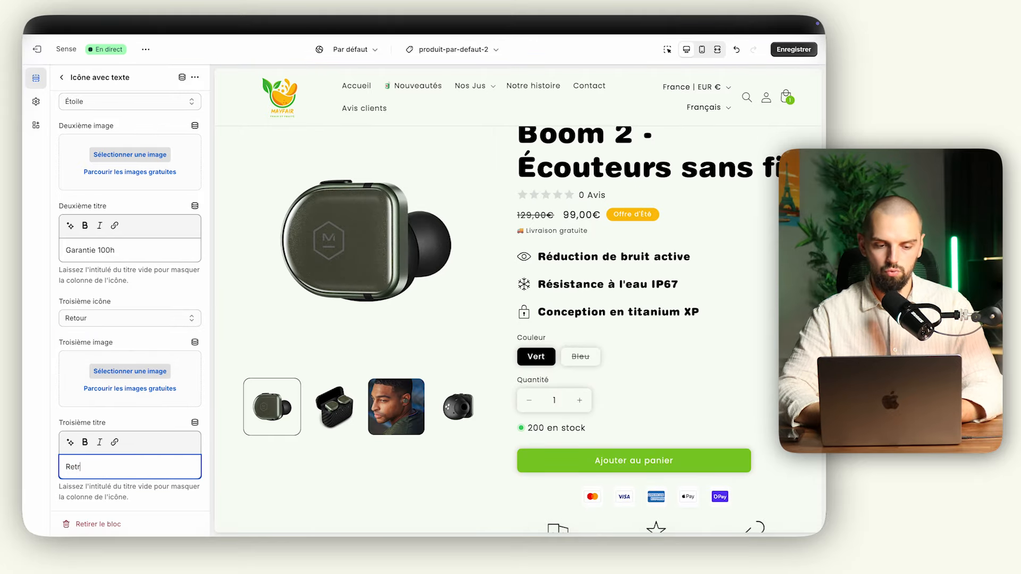
pyautogui.write('ourours gratuits')
pyautogui.click(793, 49)
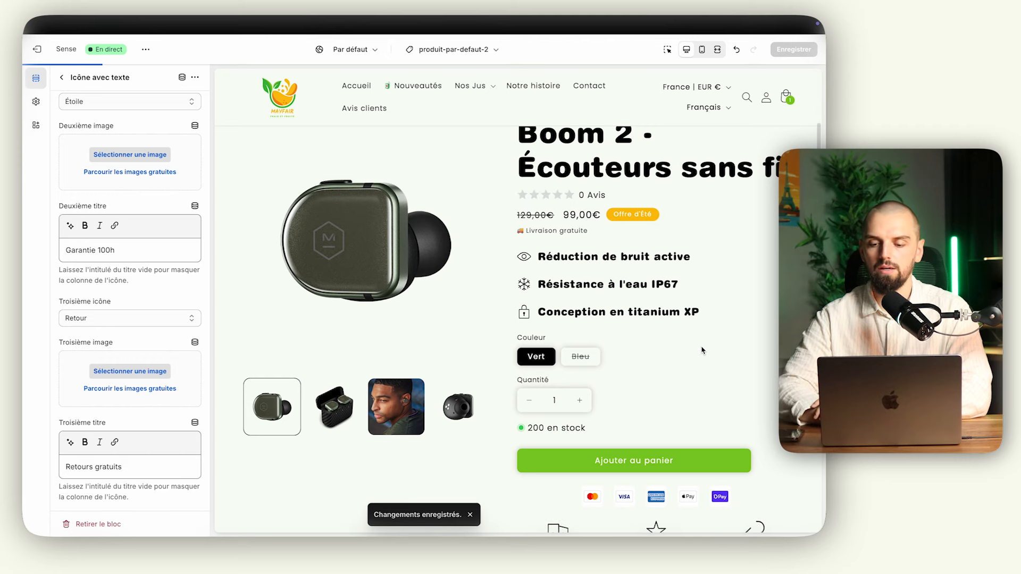
# Check how the reassurance badges wrap below the payment badges in the full-width preview, and return to the desktop editing view
pyautogui.click(717, 49)
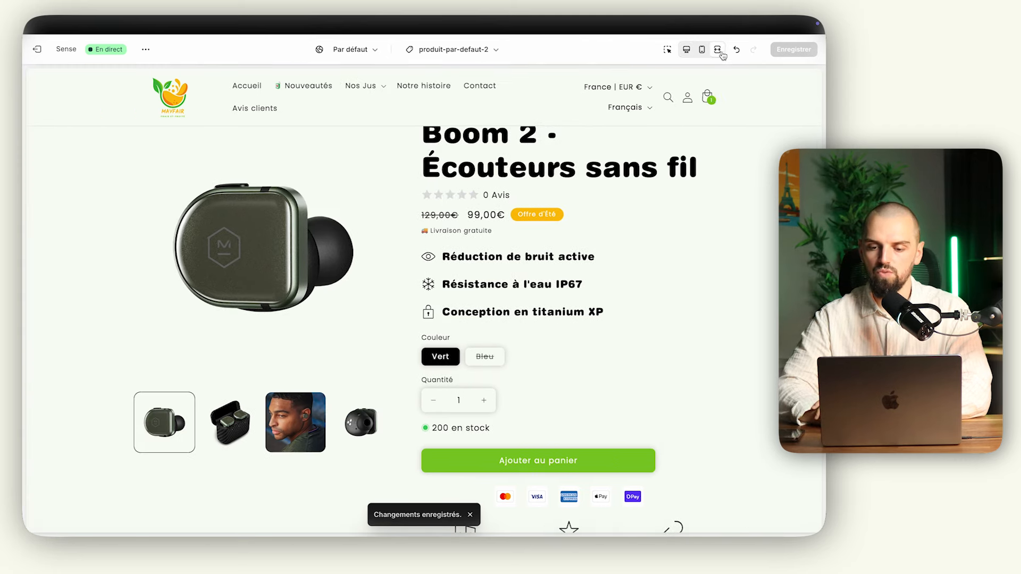
pyautogui.scroll(-5, 669, 296)
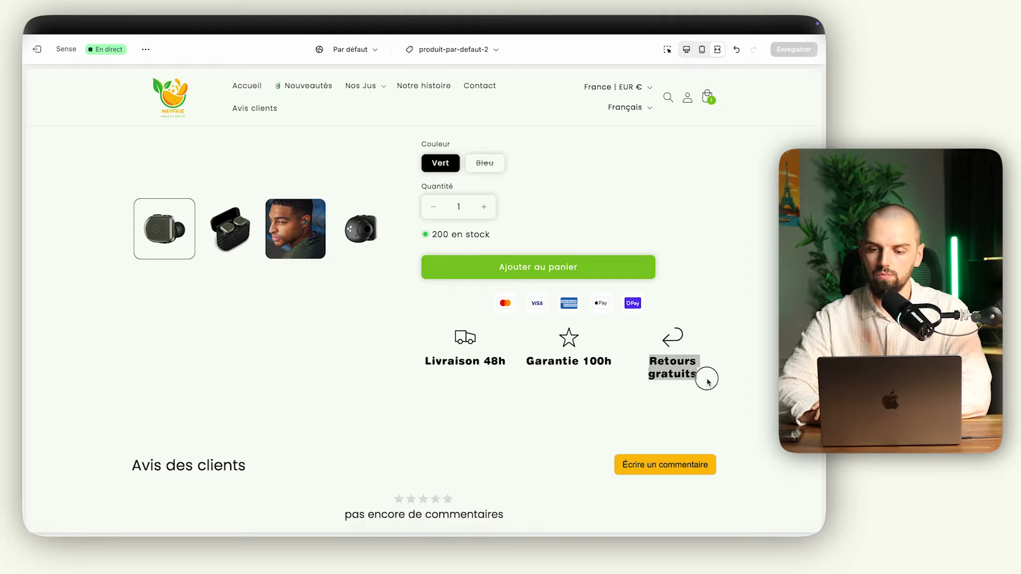
pyautogui.click(717, 49)
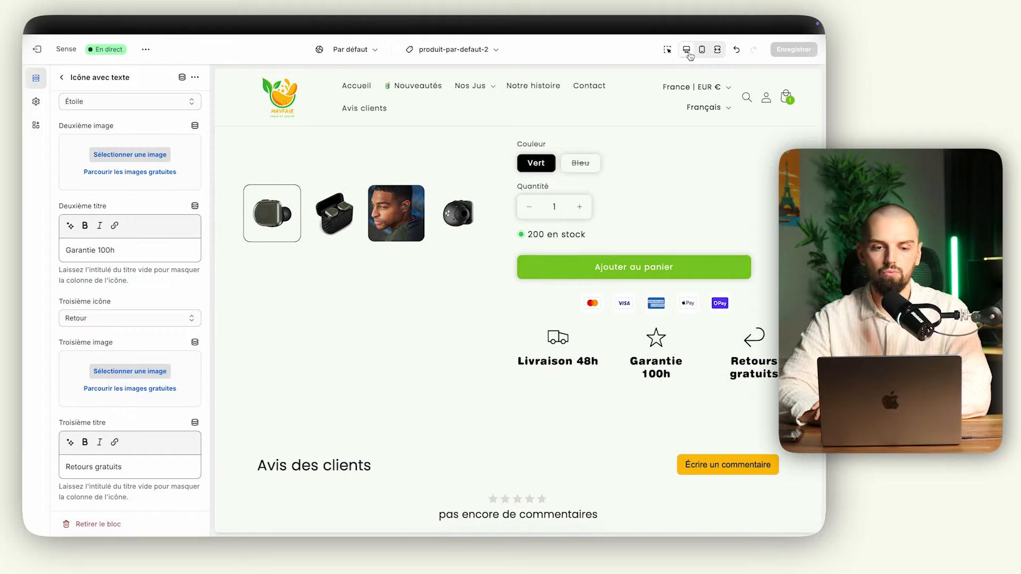
# Set the desktop media width of the Informations produits section to Moyenne and check the badge row in the full-width preview
pyautogui.click(63, 79)
pyautogui.click(118, 225)
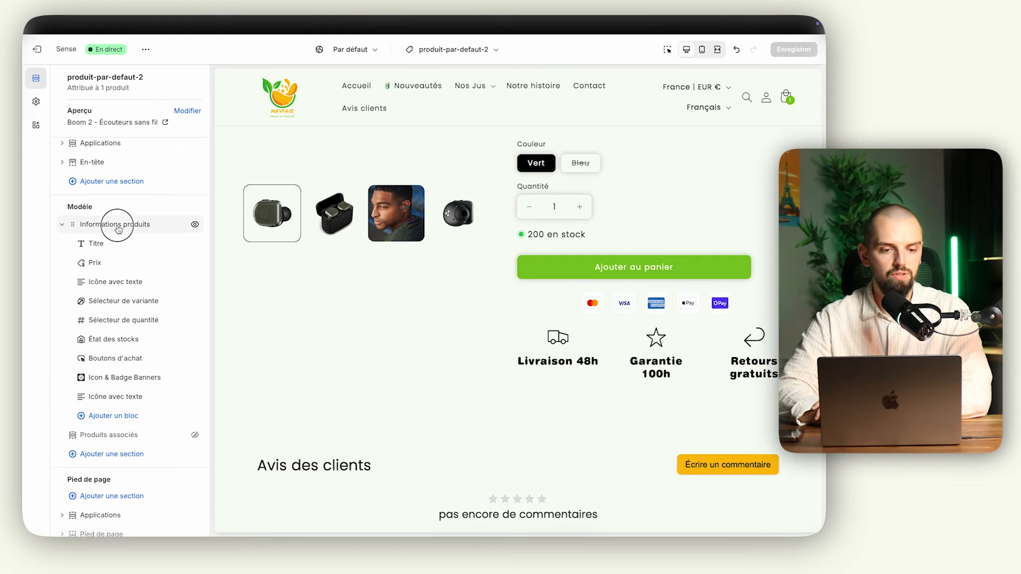
pyautogui.scroll(-1, 126, 376)
pyautogui.click(131, 318)
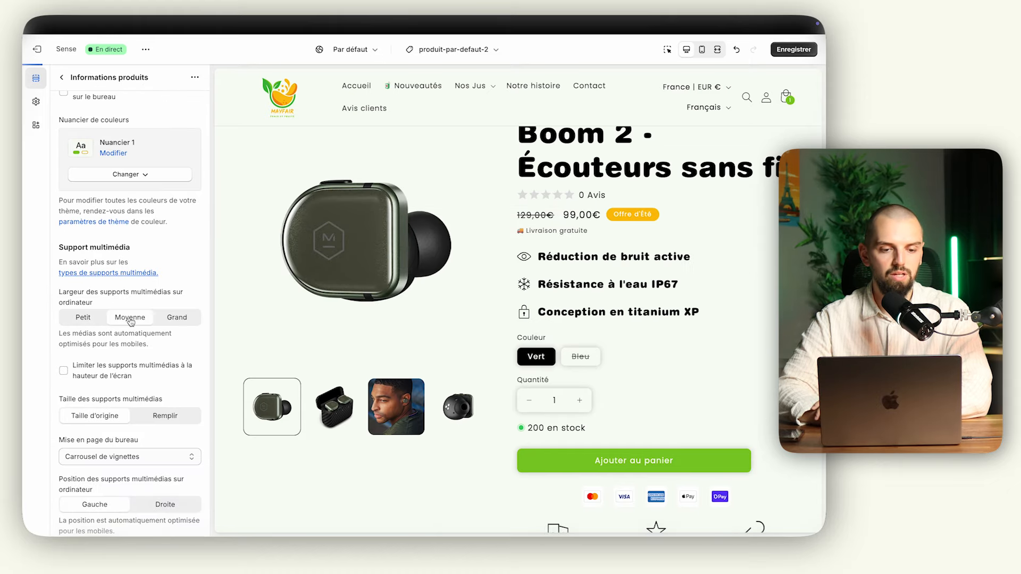
pyautogui.click(717, 49)
pyautogui.scroll(-3, 678, 360)
pyautogui.scroll(-2, 678, 360)
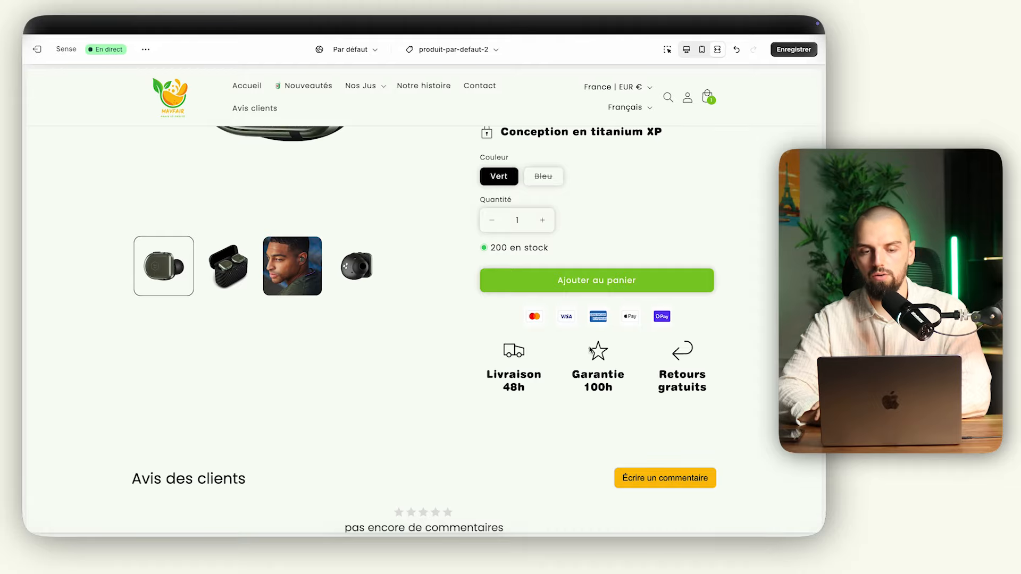
pyautogui.scroll(5, 590, 351)
# Switch to the product page mind map and expand the Rangées réductibles branch and its Informations produits sub-branch
pyautogui.scroll(-1, 589, 348)
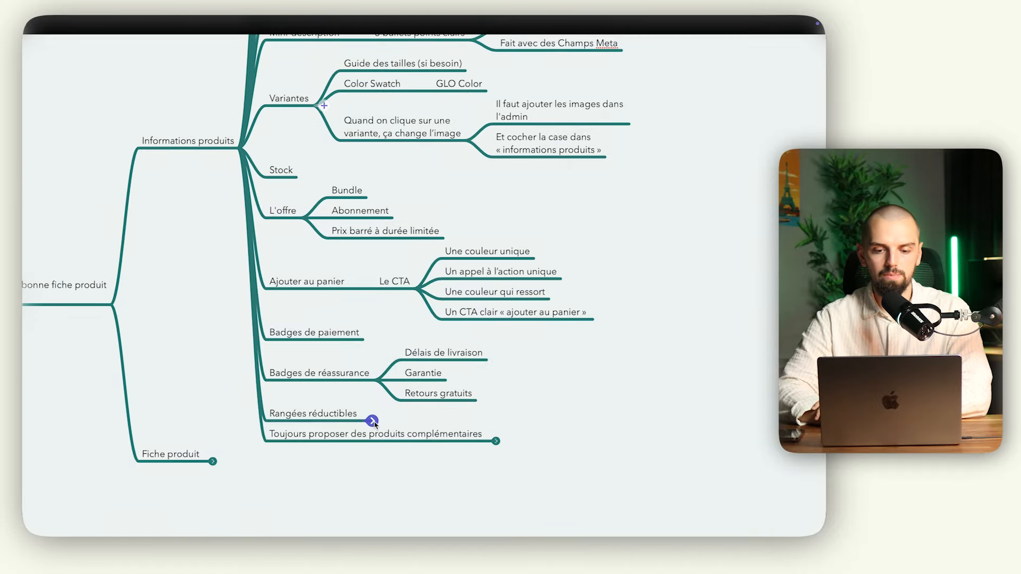
pyautogui.click(372, 421)
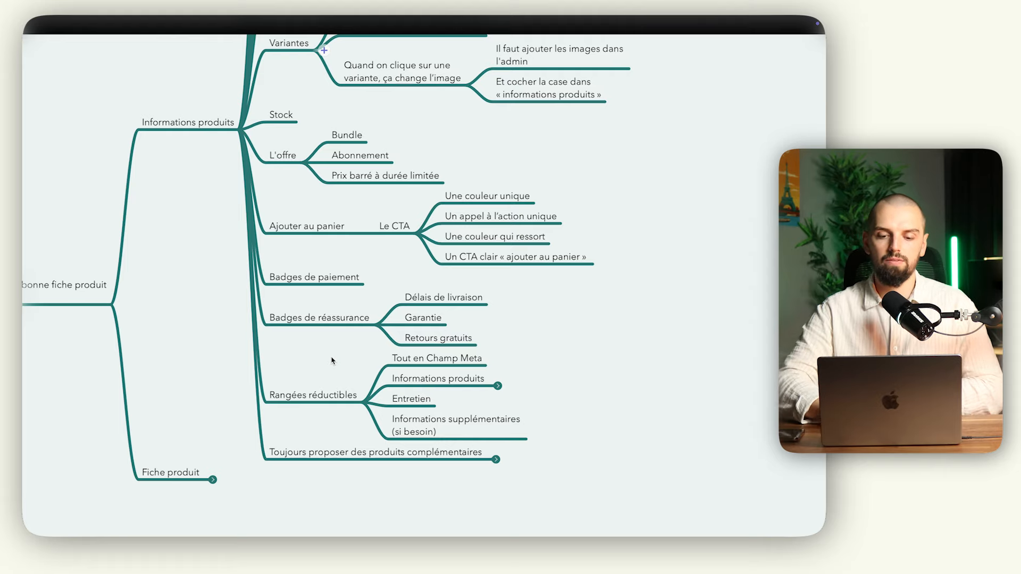
pyautogui.click(497, 385)
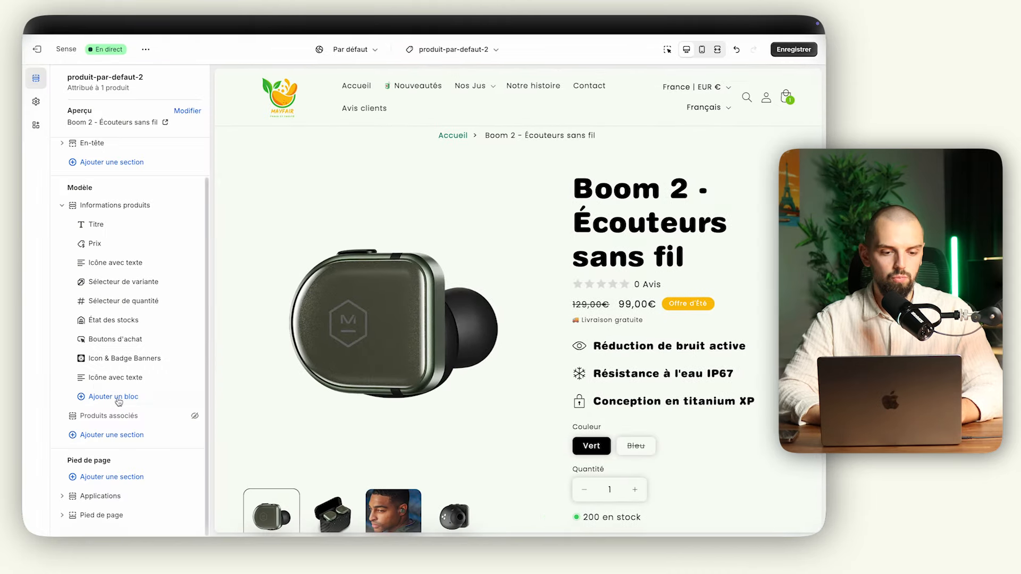
# Add a Rangée réductible block below the reassurance badges in Informations produits and open its settings
pyautogui.click(114, 397)
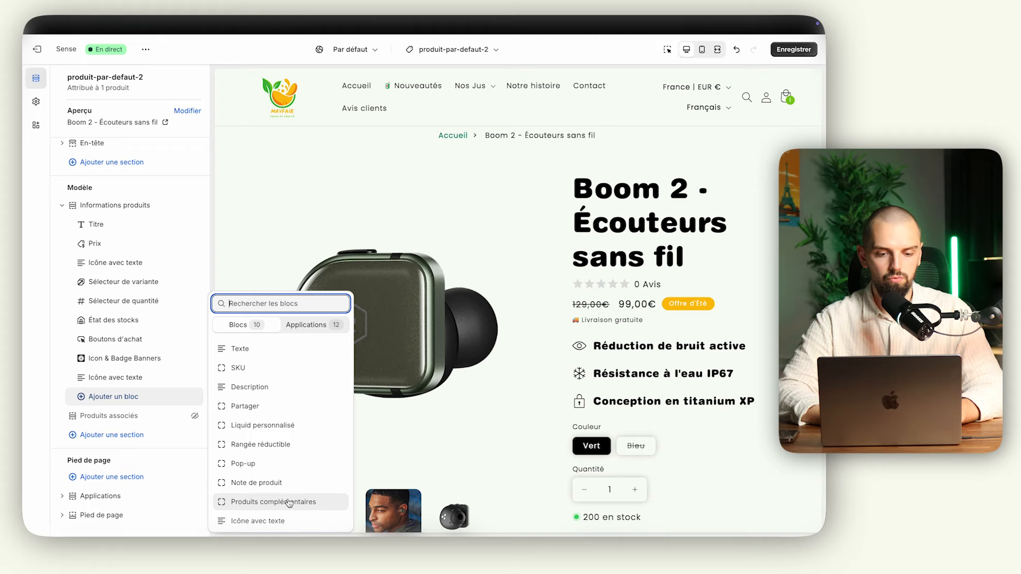
pyautogui.click(289, 445)
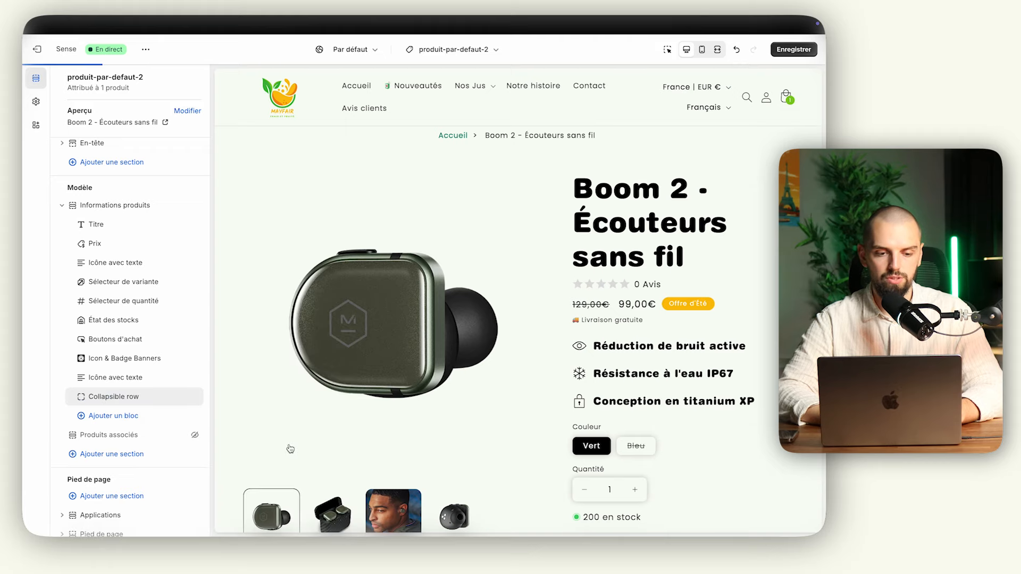
pyautogui.click(132, 396)
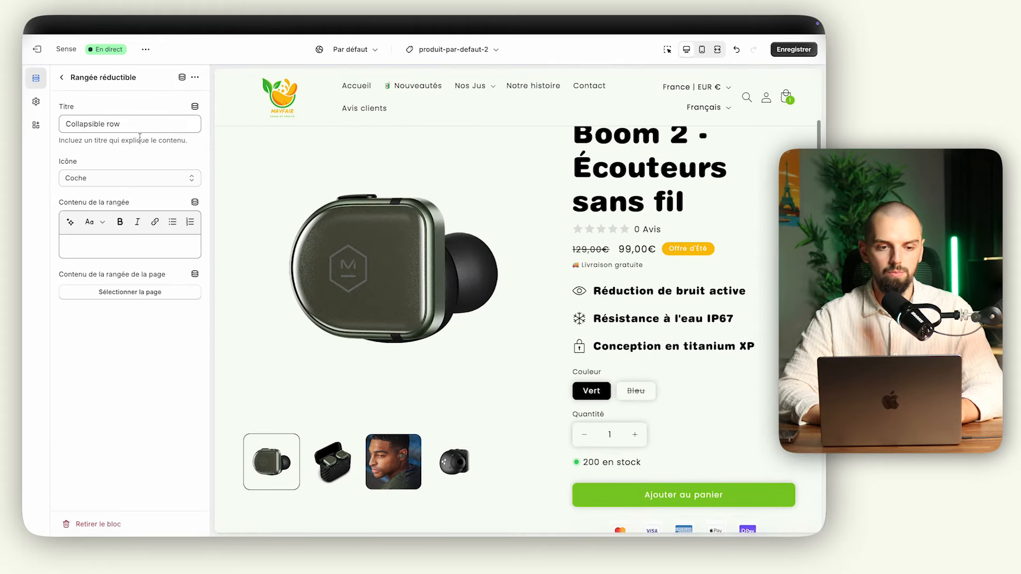
# Set the collapsible row's title to "Fonctionnalités"
pyautogui.click(156, 125)
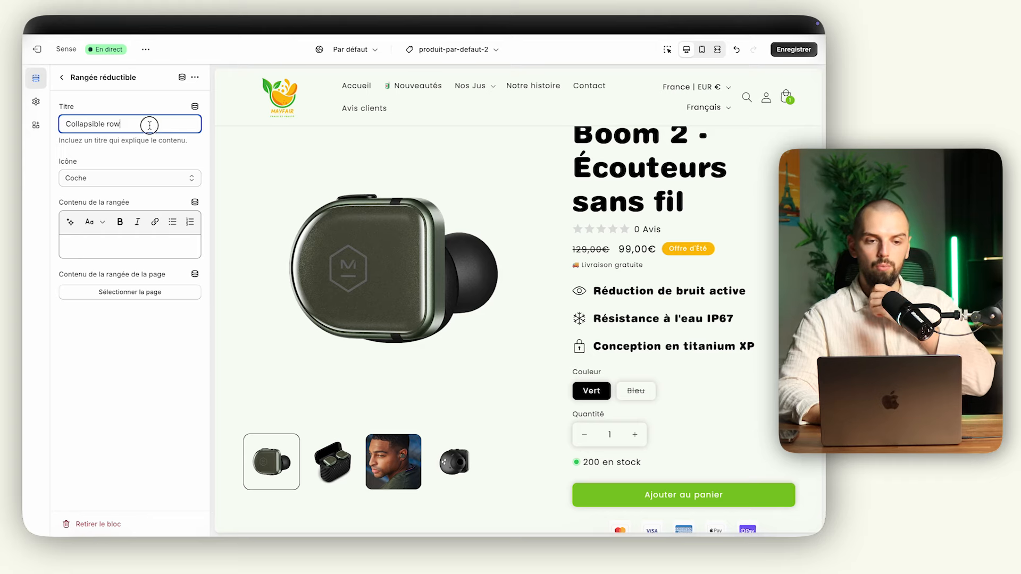
pyautogui.tripleClick(150, 126)
pyautogui.click(181, 241)
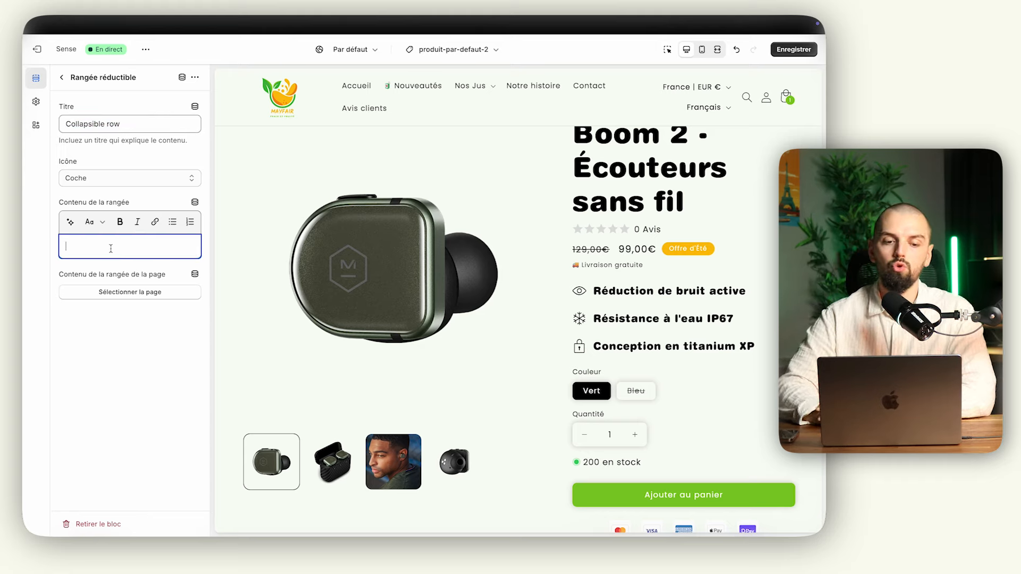
pyautogui.tripleClick(138, 125)
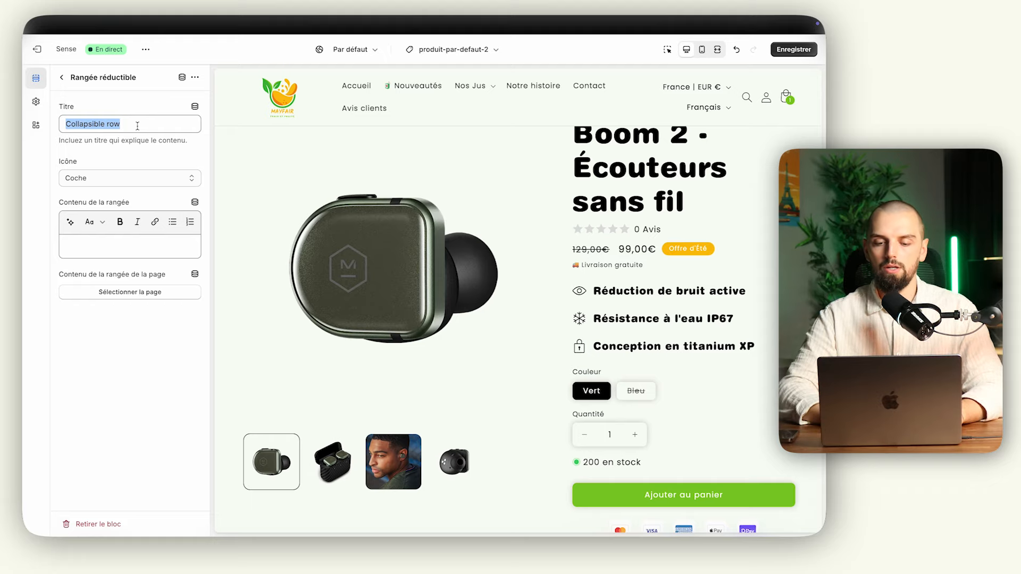
pyautogui.write('Fonctionnalités')
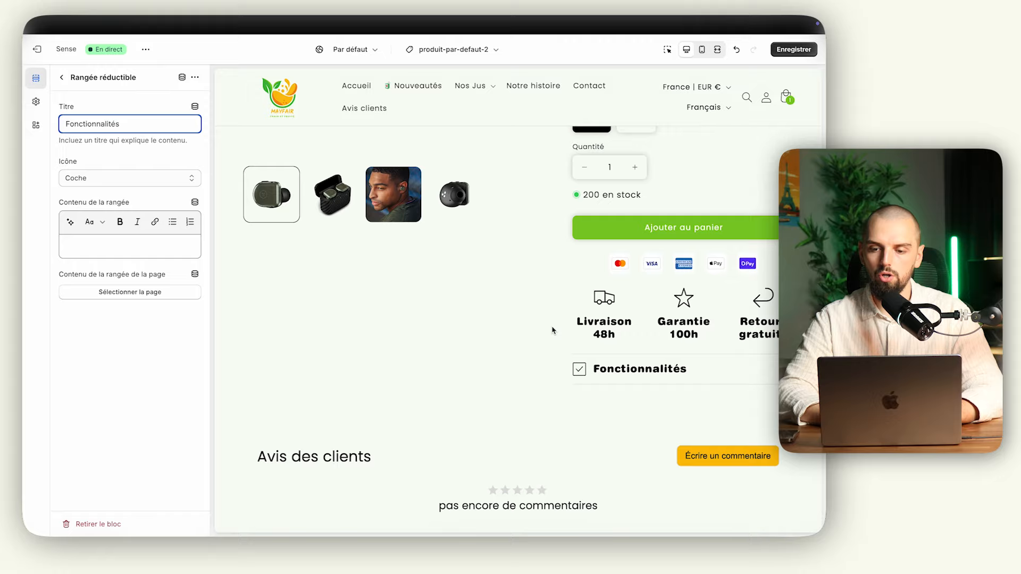
# Keep Coche as the collapsible row's icon and save the template changes
pyautogui.click(150, 180)
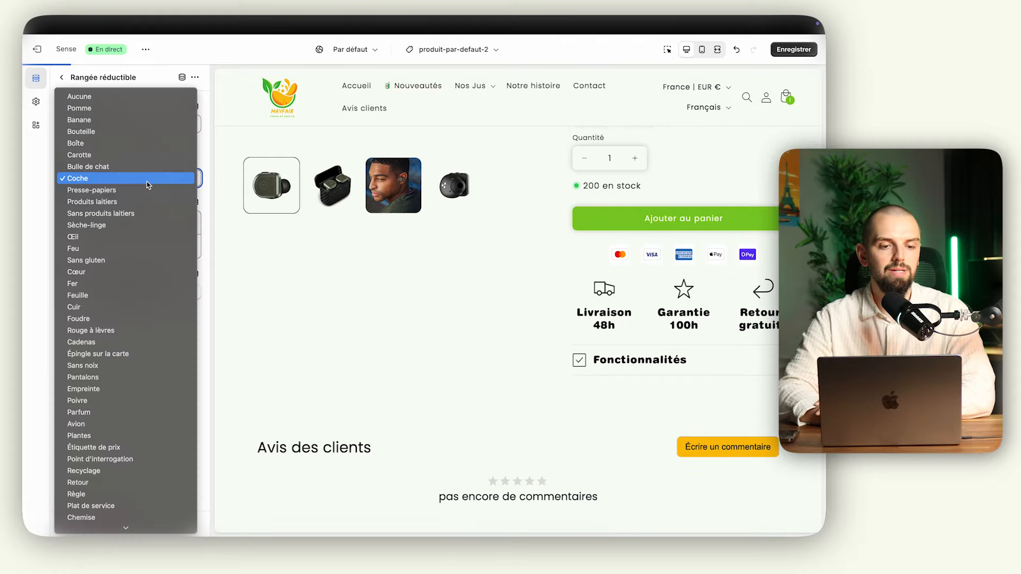
pyautogui.click(147, 181)
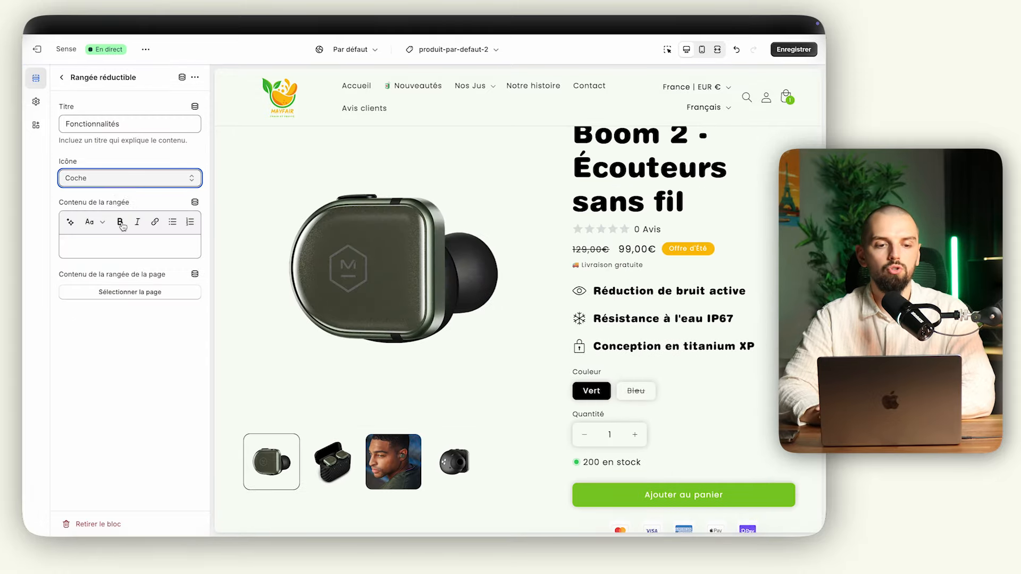
pyautogui.click(133, 201)
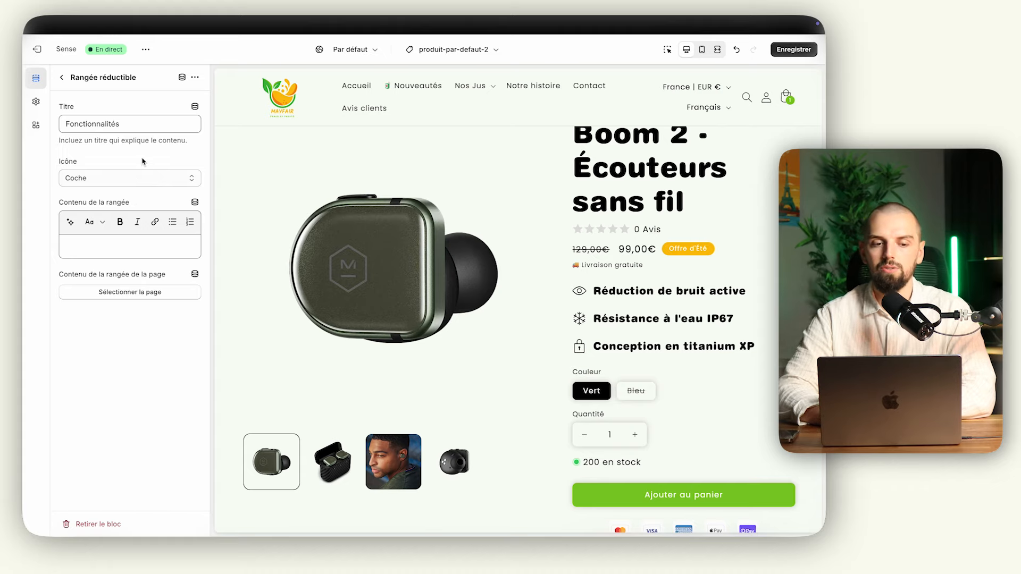
pyautogui.click(158, 177)
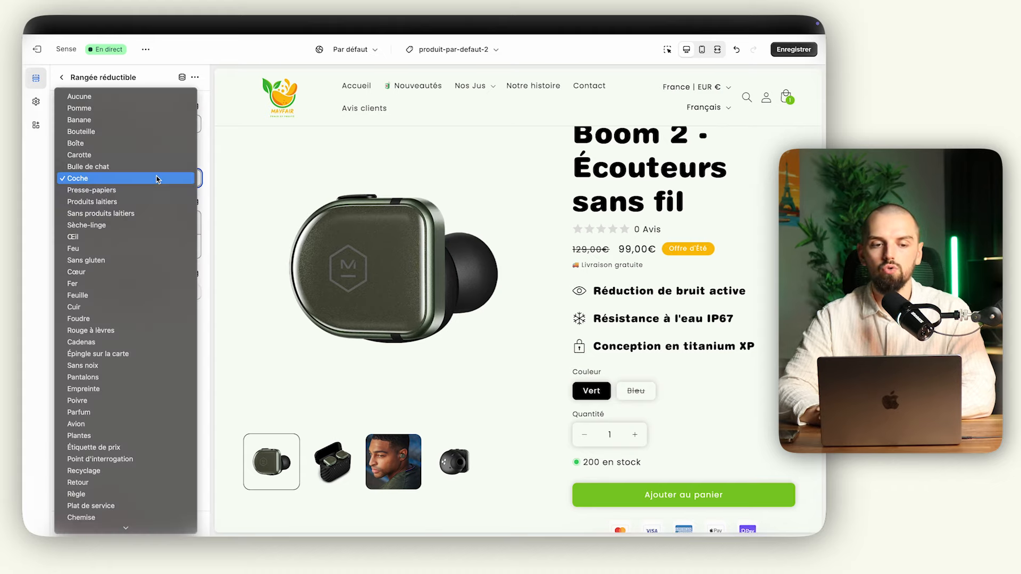
pyautogui.click(152, 74)
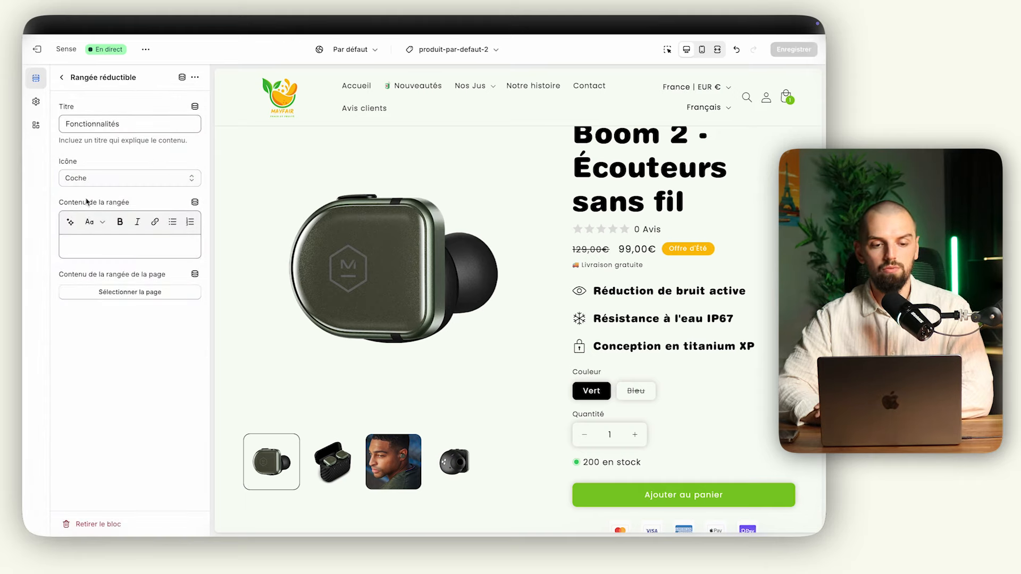
# Open the dynamic sources for the row's content and start adding a metafield from the Contenu de la rangée de la page source
pyautogui.moveTo(60, 203); pyautogui.dragTo(123, 202)
pyautogui.click(126, 204)
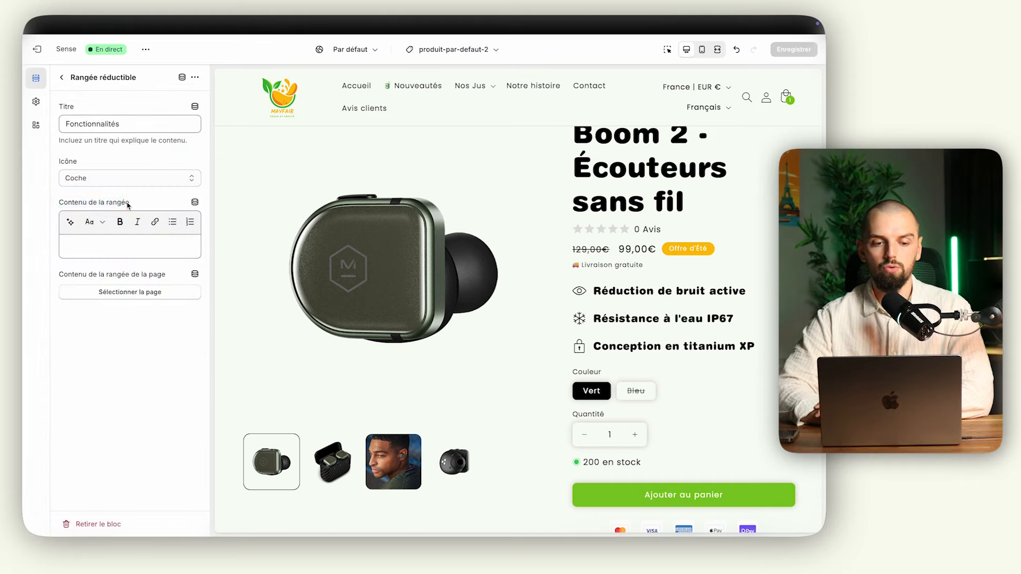
pyautogui.click(195, 203)
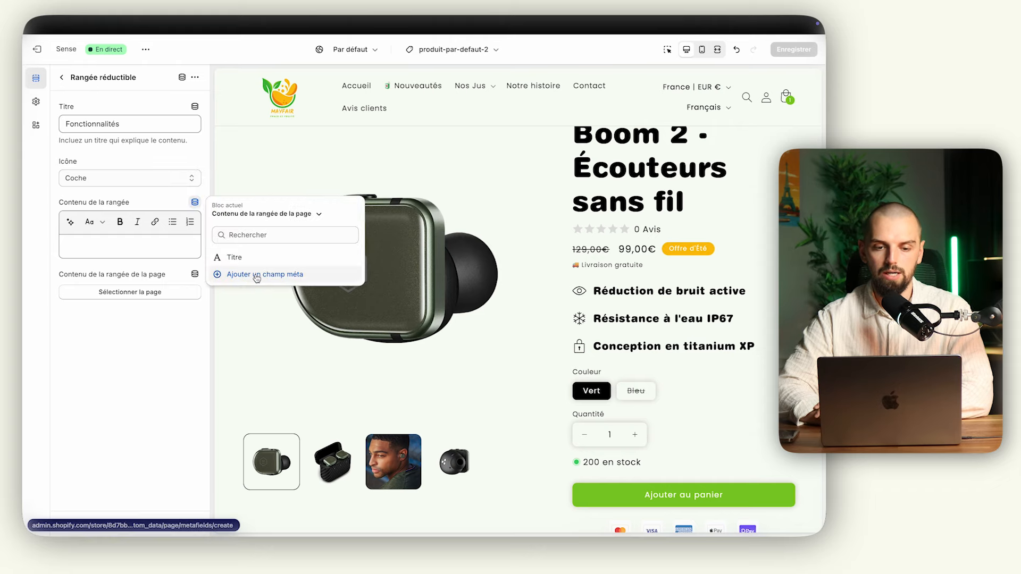
pyautogui.click(290, 214)
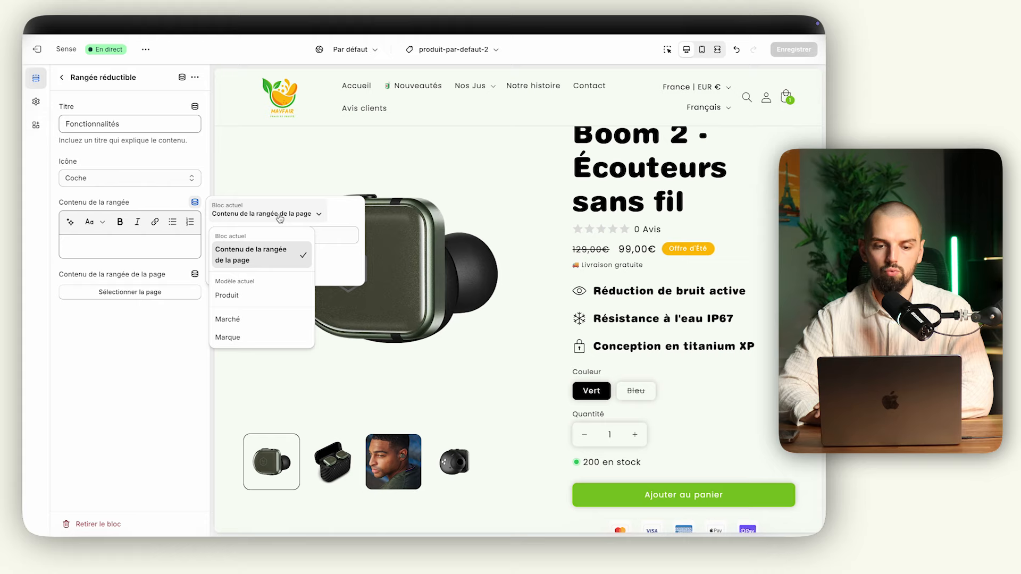
pyautogui.click(254, 297)
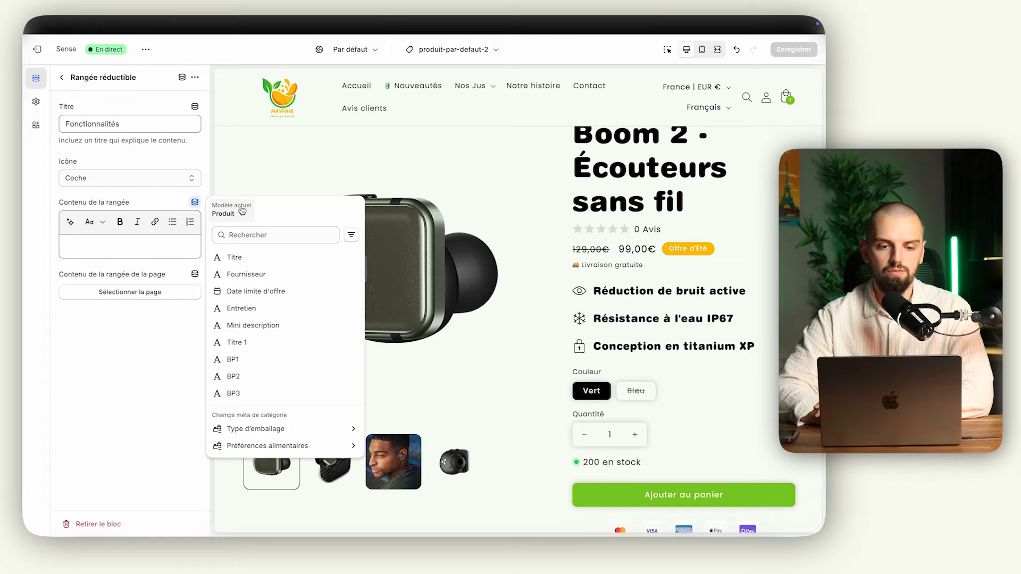
pyautogui.click(241, 212)
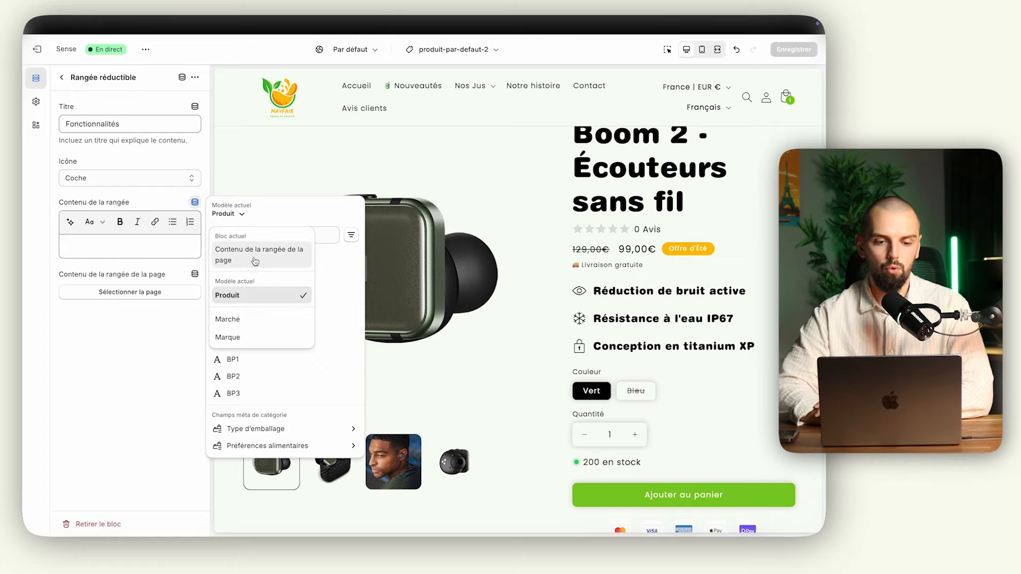
pyautogui.click(254, 260)
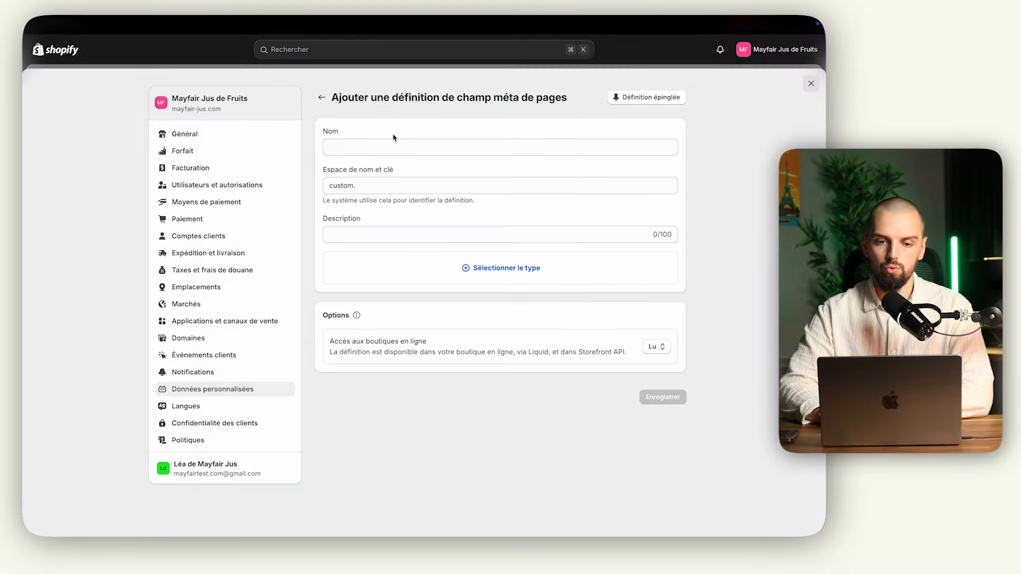
# Leave the page metafield definitions and start a new metafield definition for products instead
pyautogui.click(322, 98)
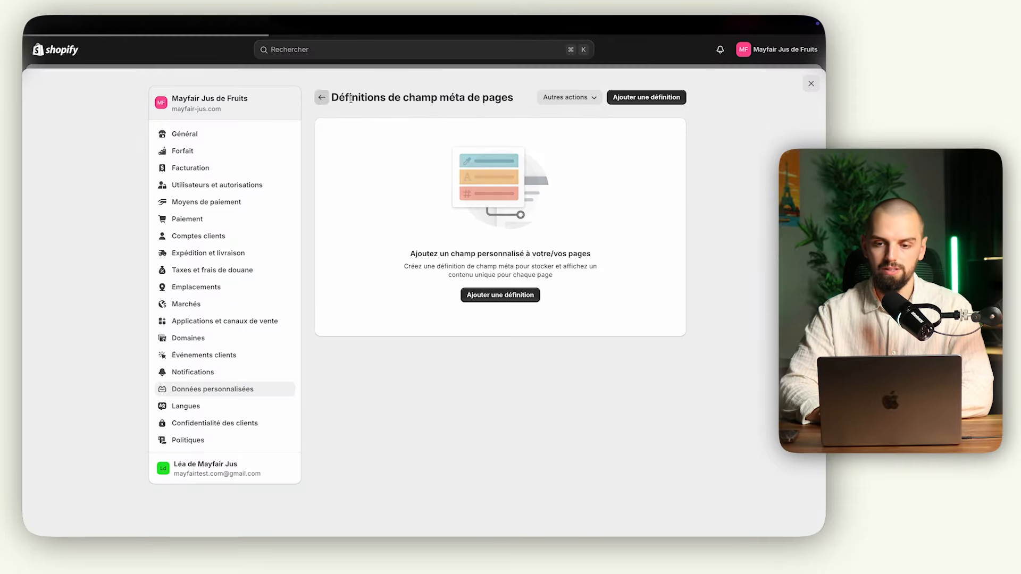
pyautogui.click(324, 99)
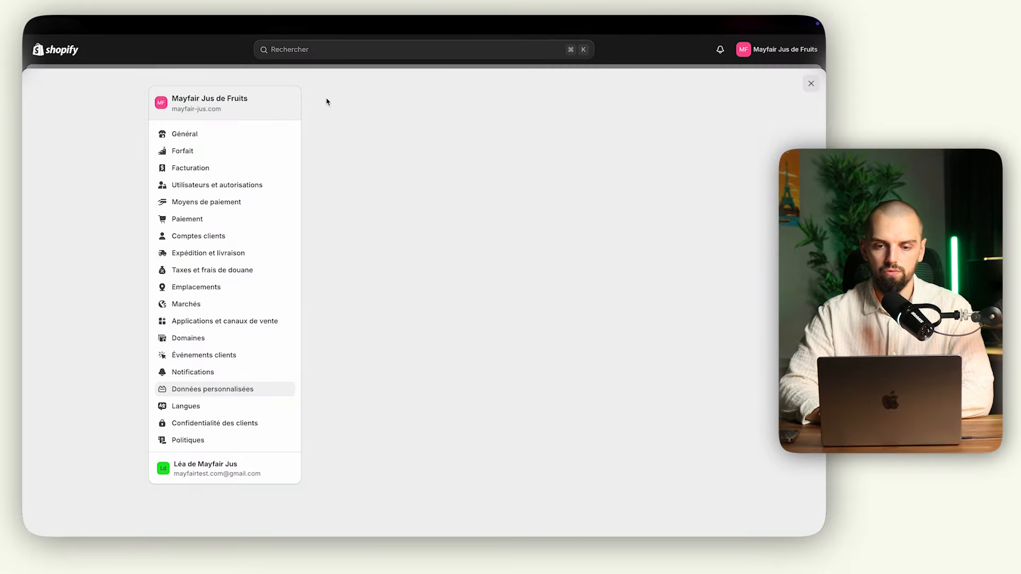
pyautogui.click(454, 169)
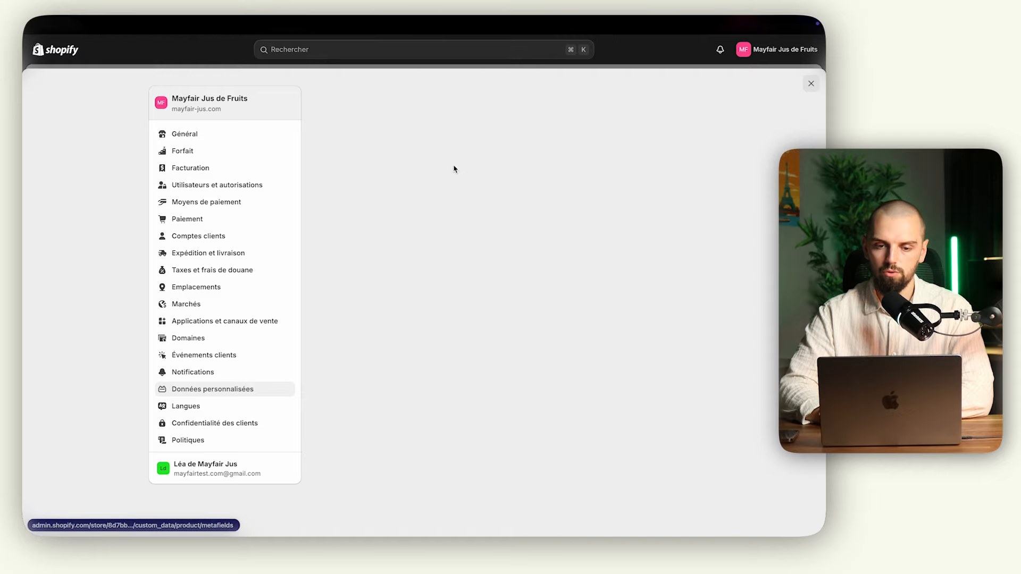
pyautogui.click(650, 101)
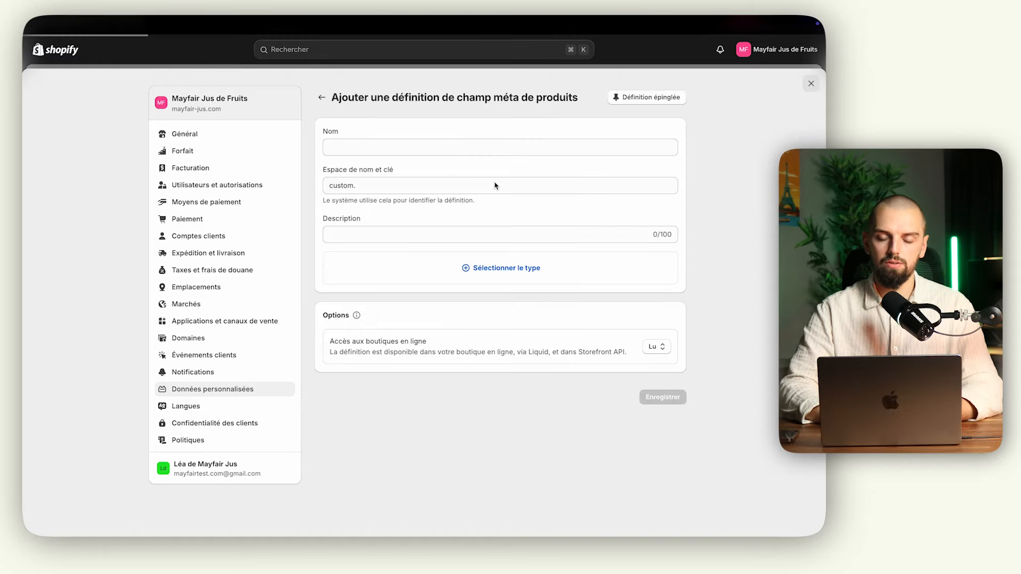
# Name the product metafield "Fonctionnalité", give it the type Plusieurs lignes de texte and save the definition
pyautogui.click(467, 150)
pyautogui.write('Fonctionnalité')
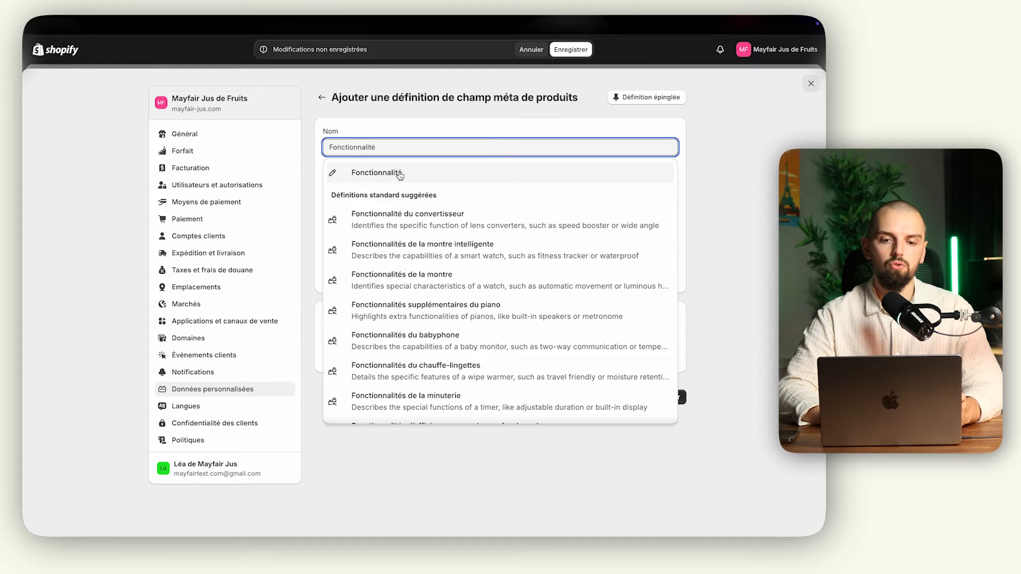
pyautogui.click(397, 172)
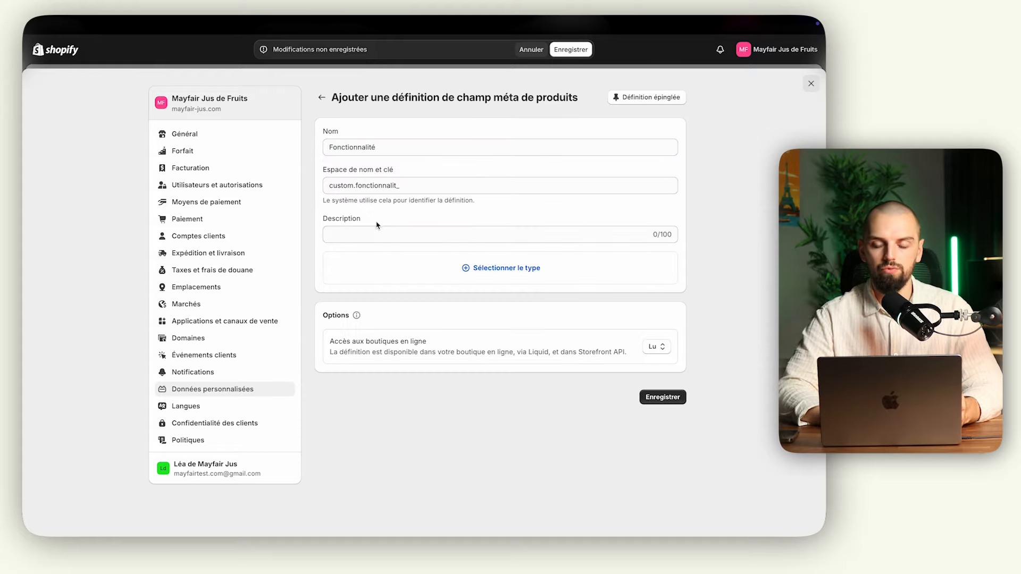
pyautogui.click(485, 274)
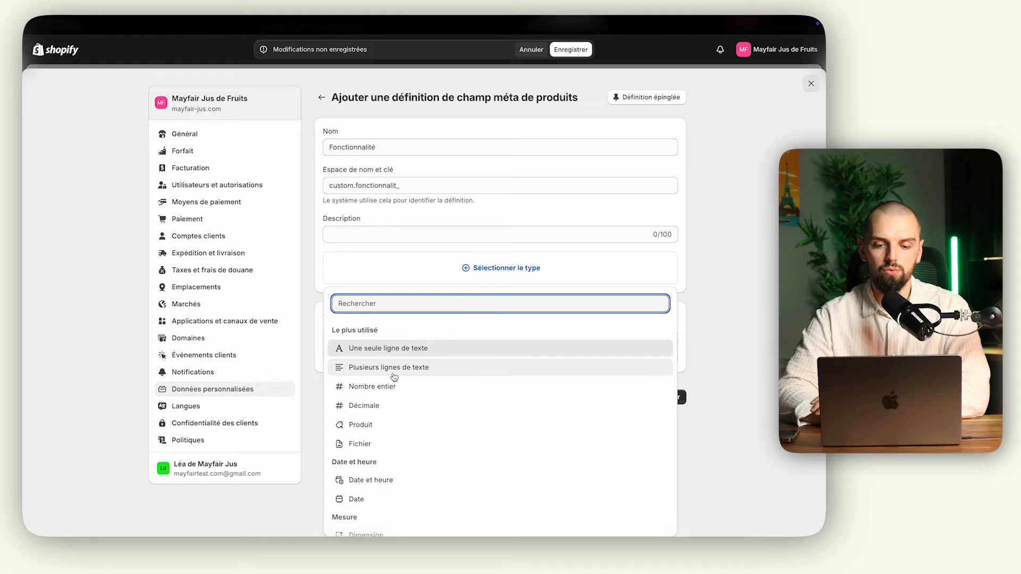
pyautogui.click(396, 367)
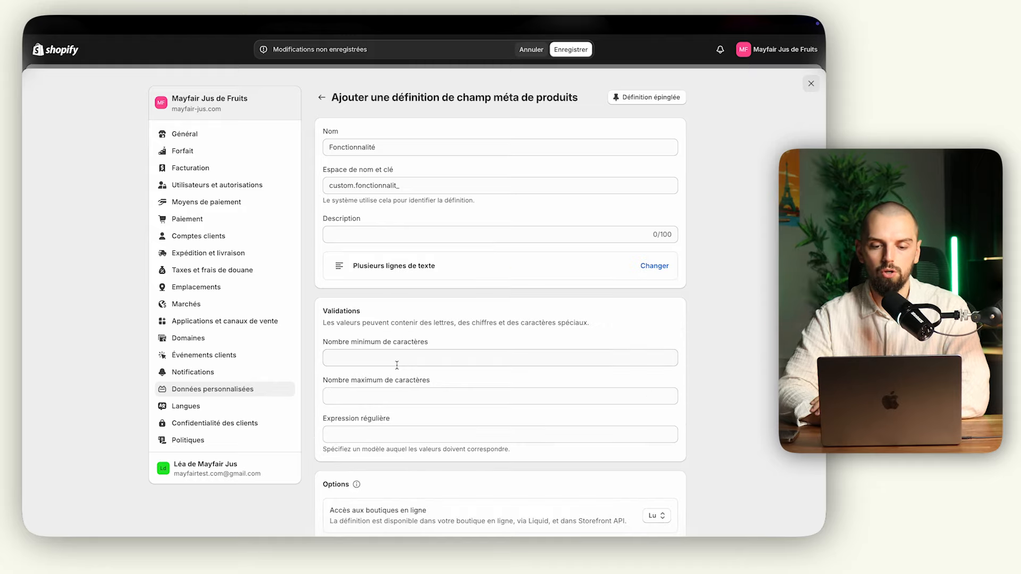
pyautogui.click(570, 49)
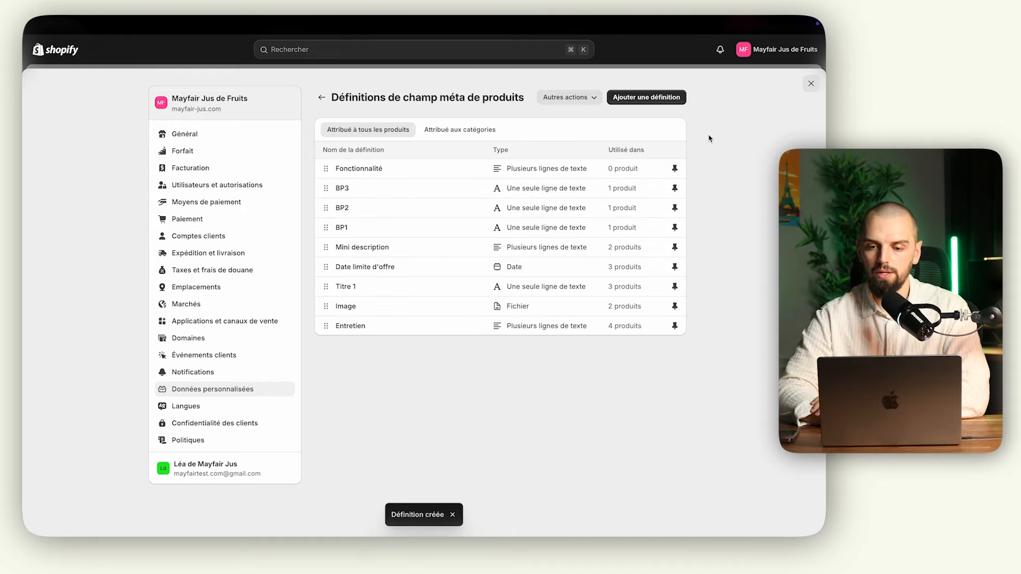
# Leave the settings and open the product Boom 2 - Écouteurs sans fil at its Champs méta pour Produit
pyautogui.click(811, 84)
pyautogui.click(102, 110)
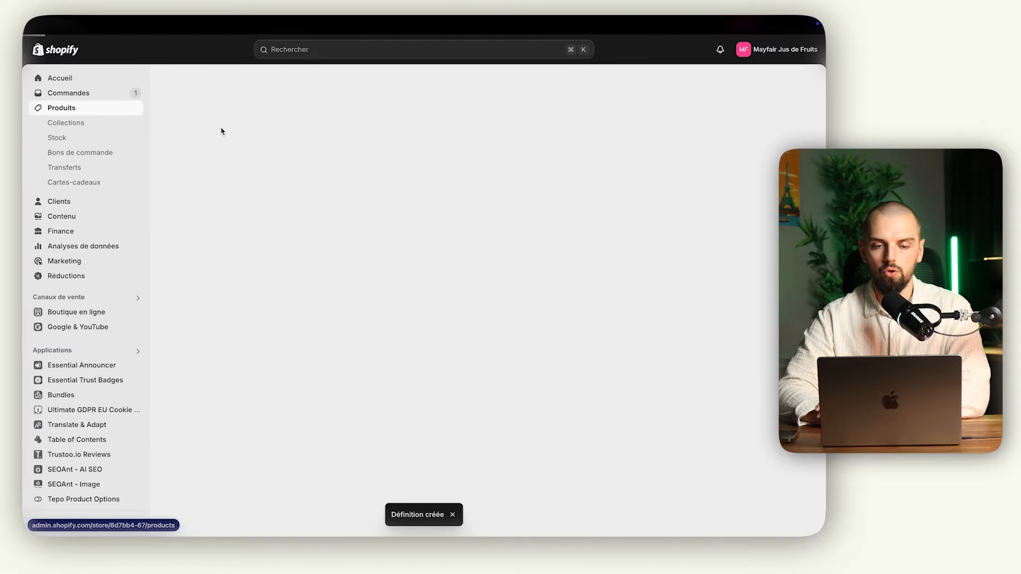
pyautogui.click(255, 163)
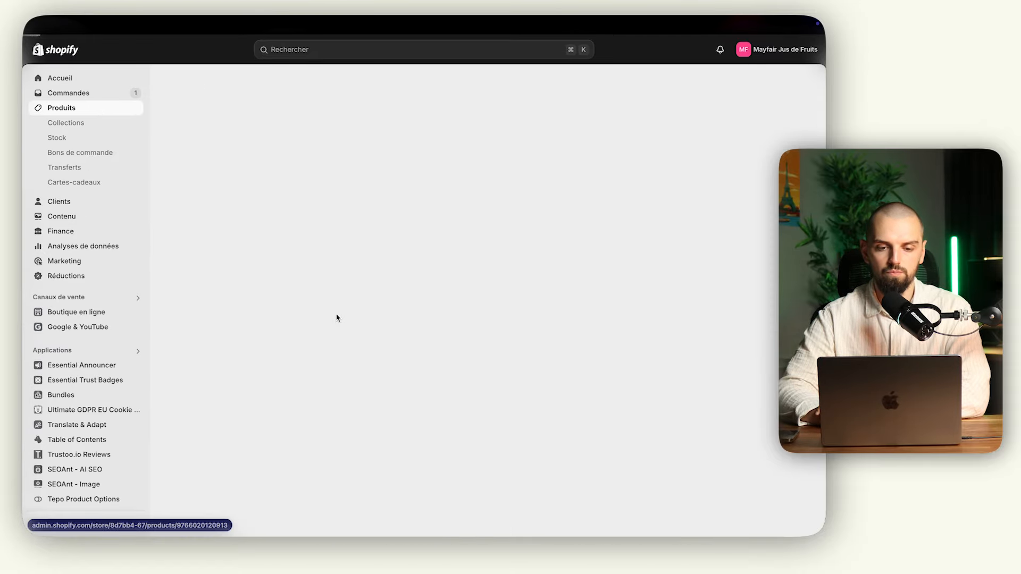
pyautogui.click(337, 319)
pyautogui.scroll(-5, 337, 318)
pyautogui.scroll(-5, 337, 318)
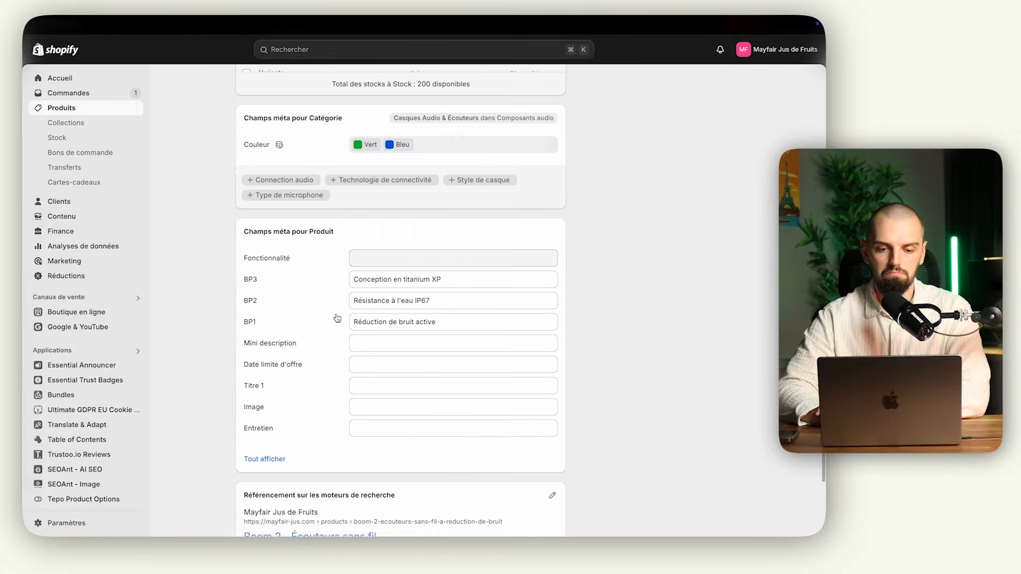
# Fill the product's Fonctionnalité metafield with three bulleted lines, each reading "• Fonctionnalité 1"
pyautogui.click(374, 190)
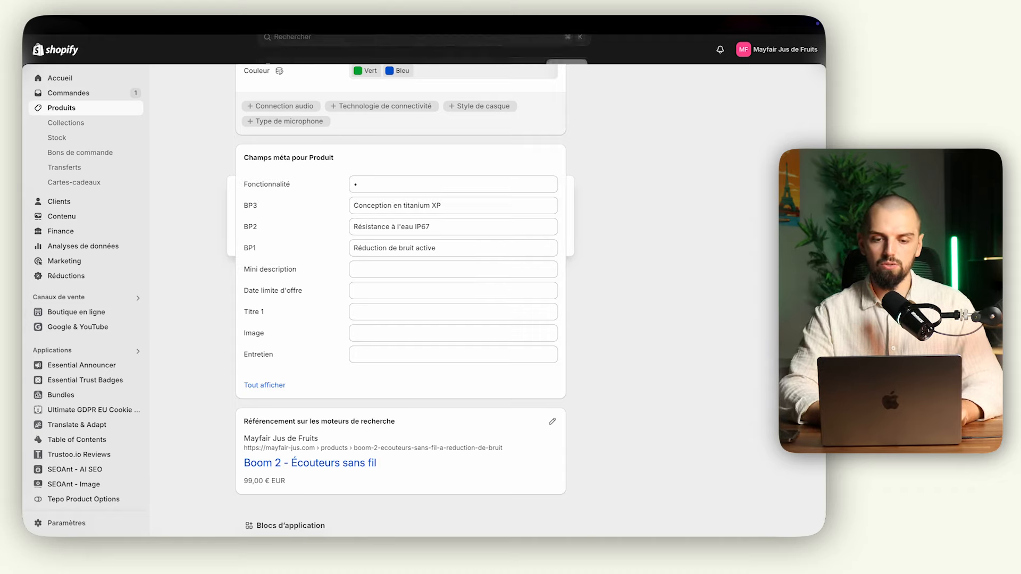
pyautogui.write('•')
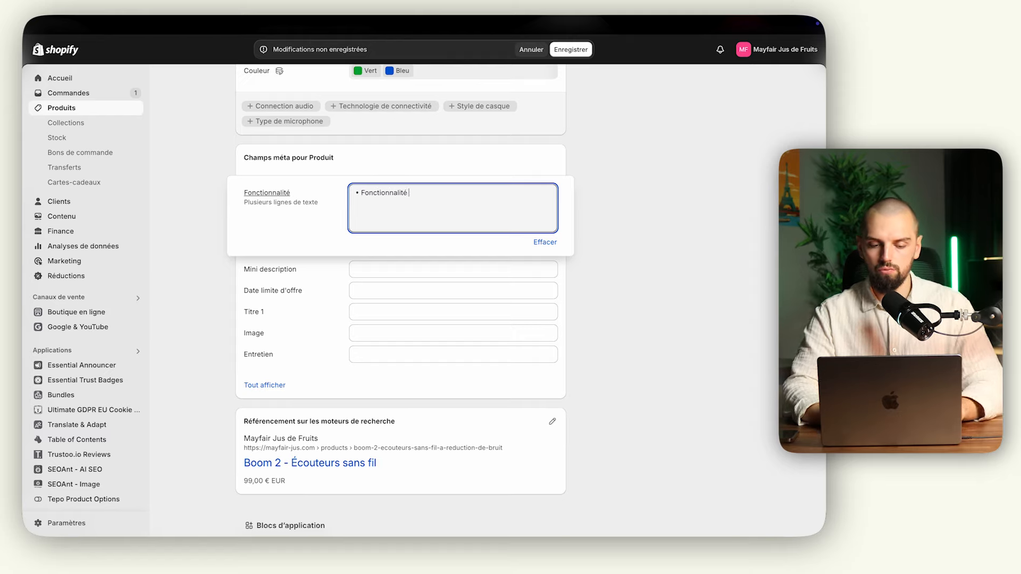
pyautogui.hotkey('ctrl', 'a')
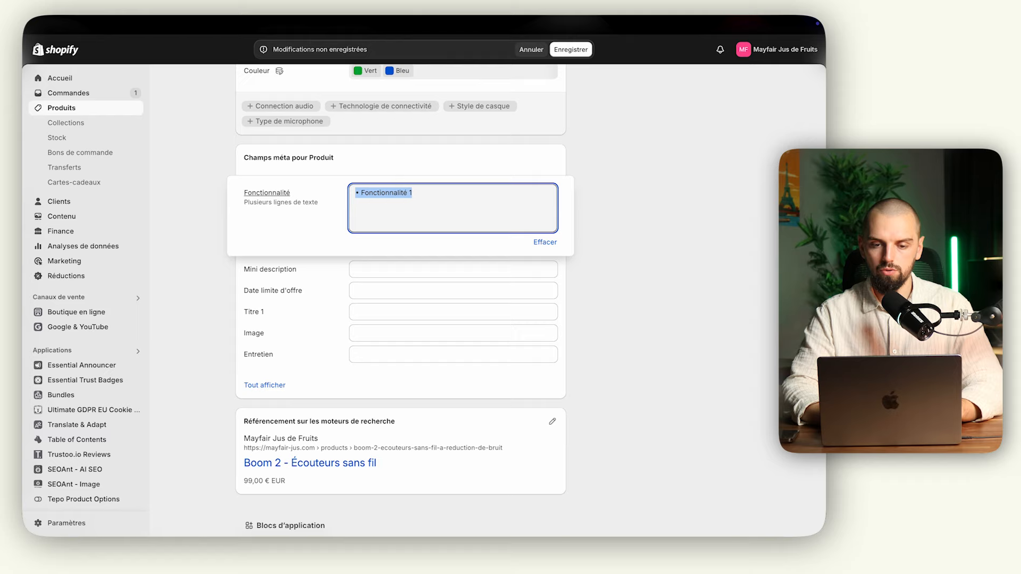
pyautogui.hotkey('ctrl', 'c')
pyautogui.press('Right')
pyautogui.hotkey('ctrl', 'v')
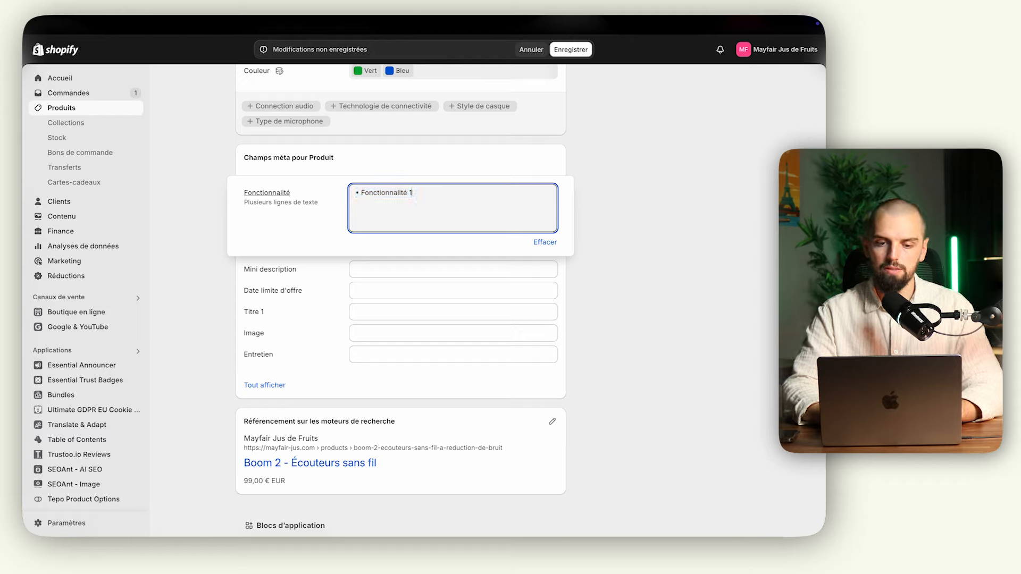
pyautogui.hotkey('ctrl', 'v')
pyautogui.hotkey('ctrl', 'v')
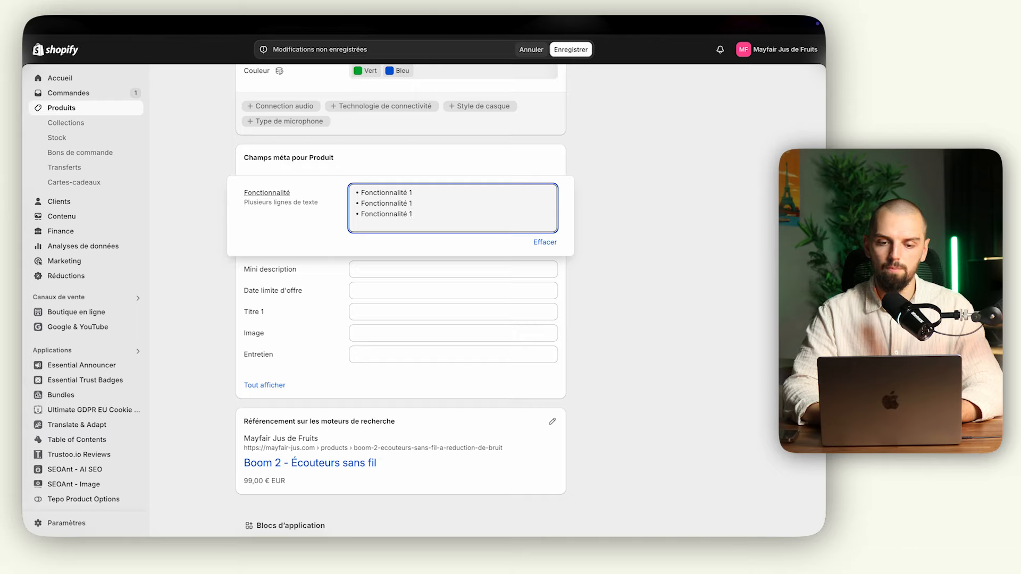
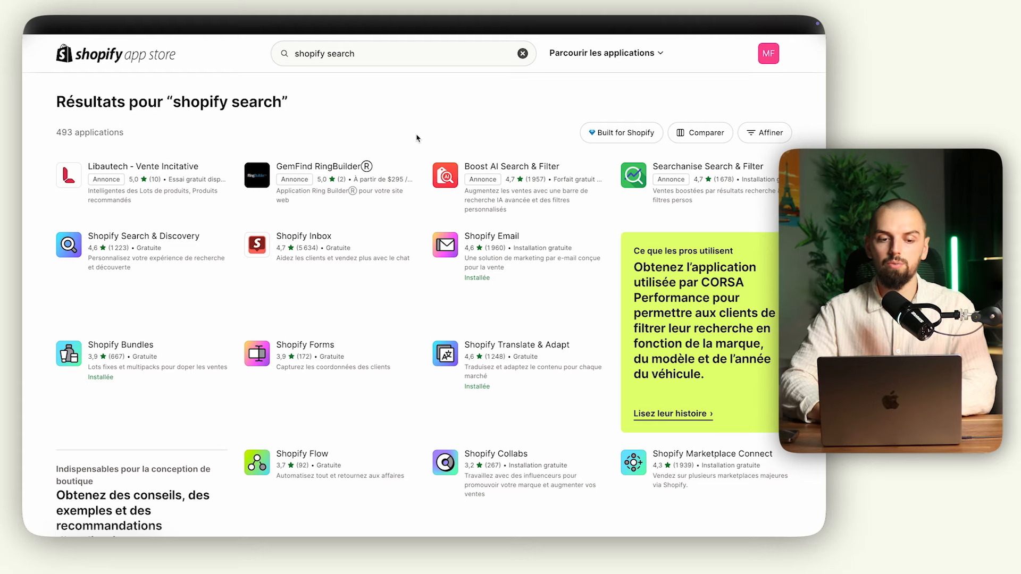
# Open the Shopify Search & Discovery app from the app store results and pin it in the admin navigation
pyautogui.click(140, 238)
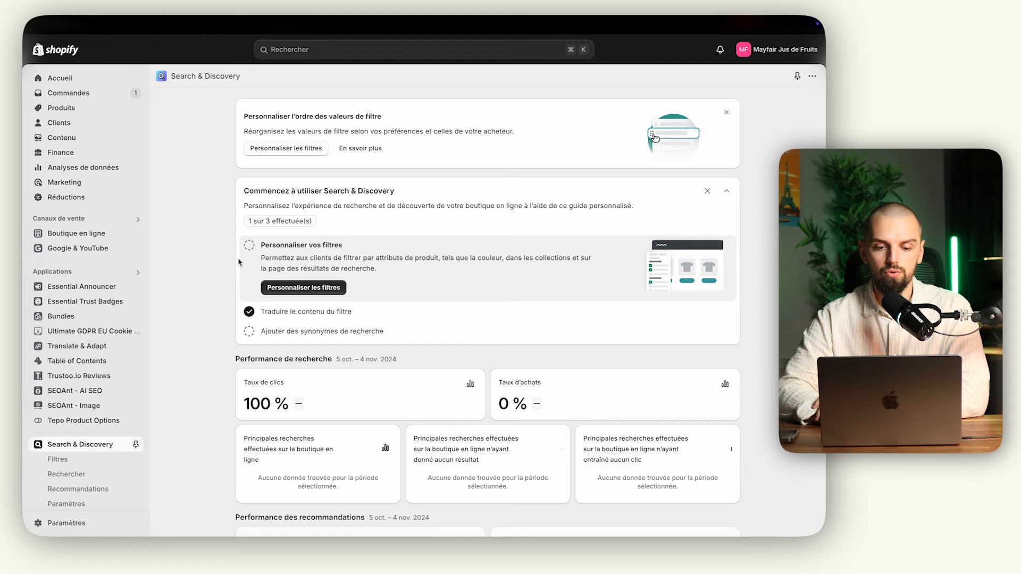
pyautogui.scroll(-1, 239, 262)
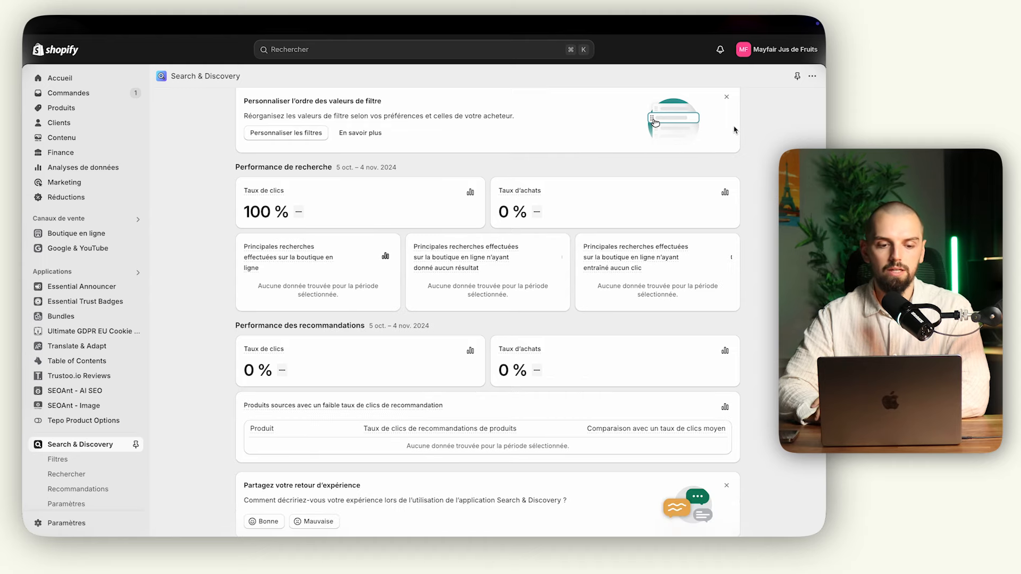
pyautogui.scroll(-1, 109, 464)
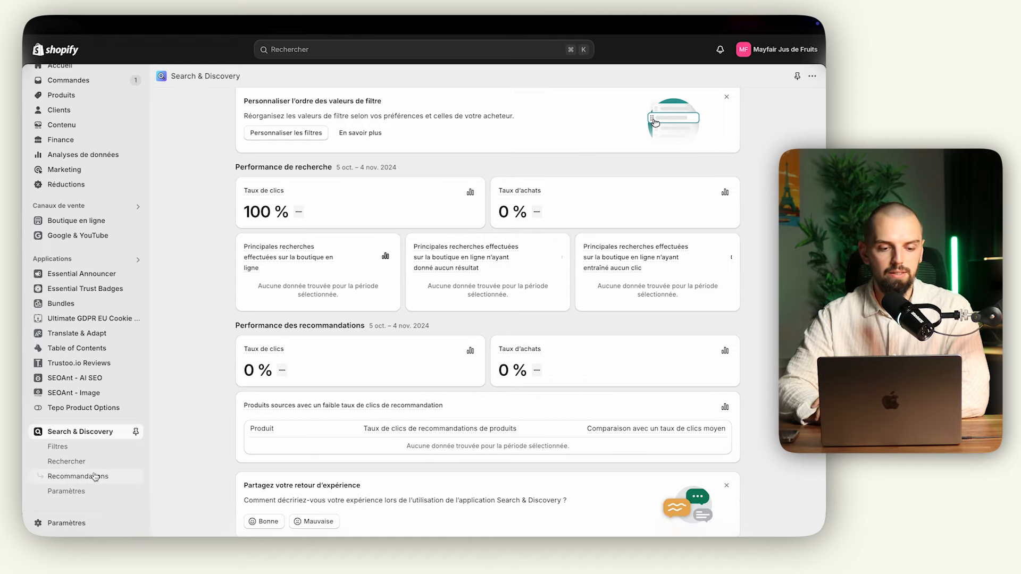
pyautogui.click(136, 431)
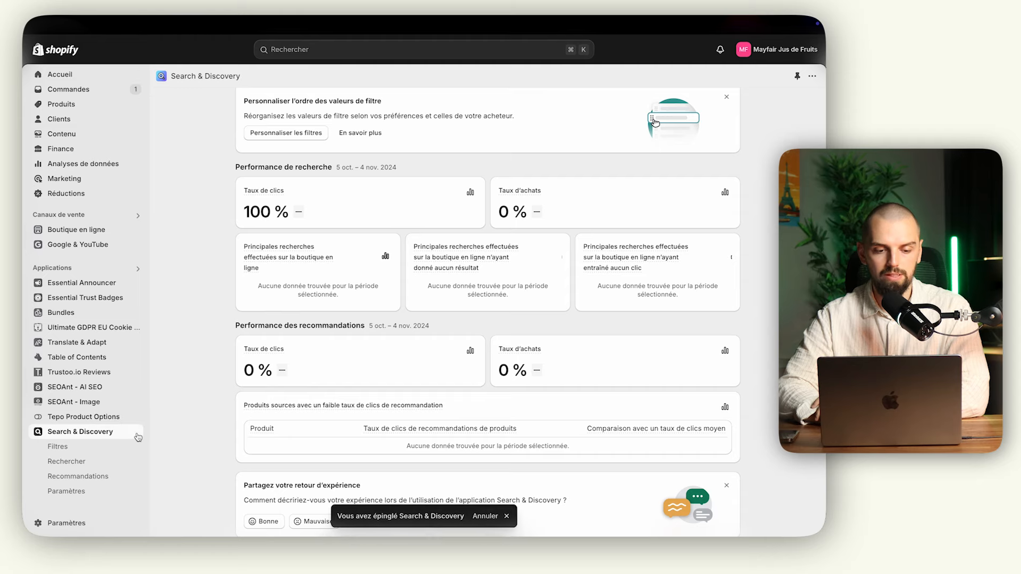
# Open the product recommendations for Boom 2 - Écouteurs sans fil and review its complementary and associated products
pyautogui.click(94, 477)
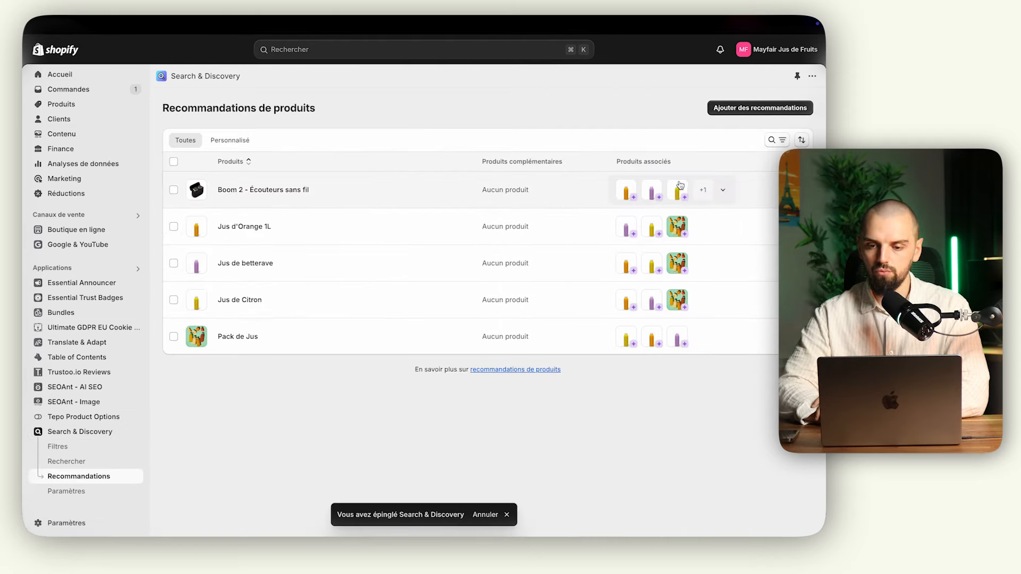
pyautogui.click(319, 195)
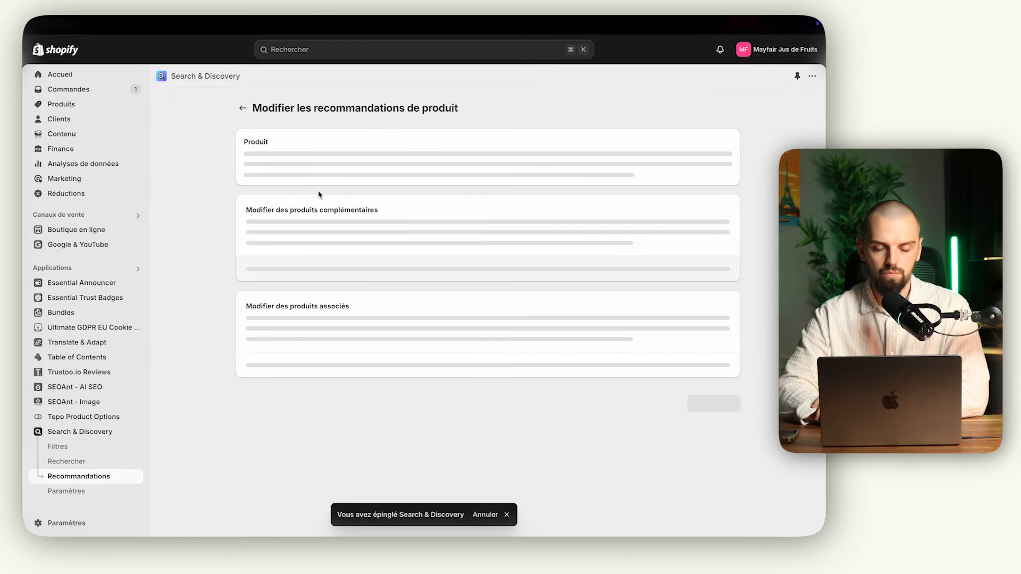
pyautogui.scroll(-1, 229, 231)
pyautogui.scroll(-2, 230, 231)
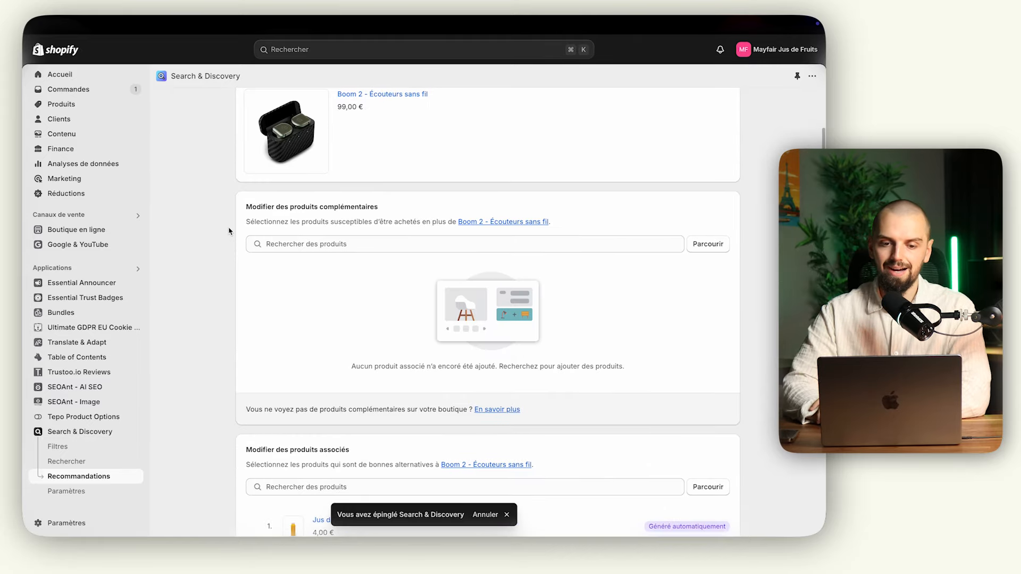
pyautogui.scroll(2, 229, 231)
pyautogui.scroll(-5, 232, 234)
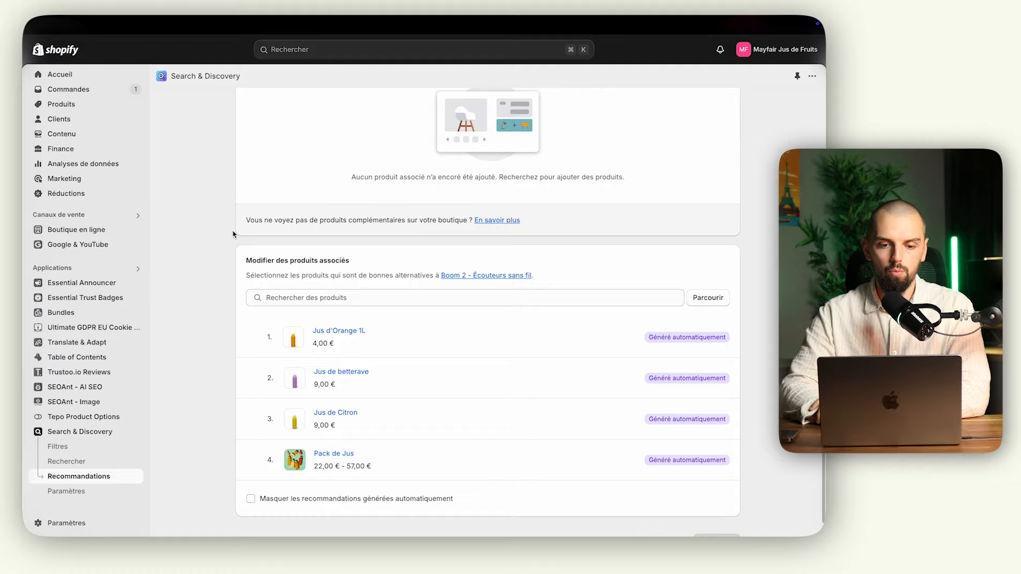
pyautogui.scroll(5, 232, 234)
# Add Jus d'Orange 1L as a complementary product of Boom 2 - Écouteurs sans fil and save the recommendations
pyautogui.click(430, 299)
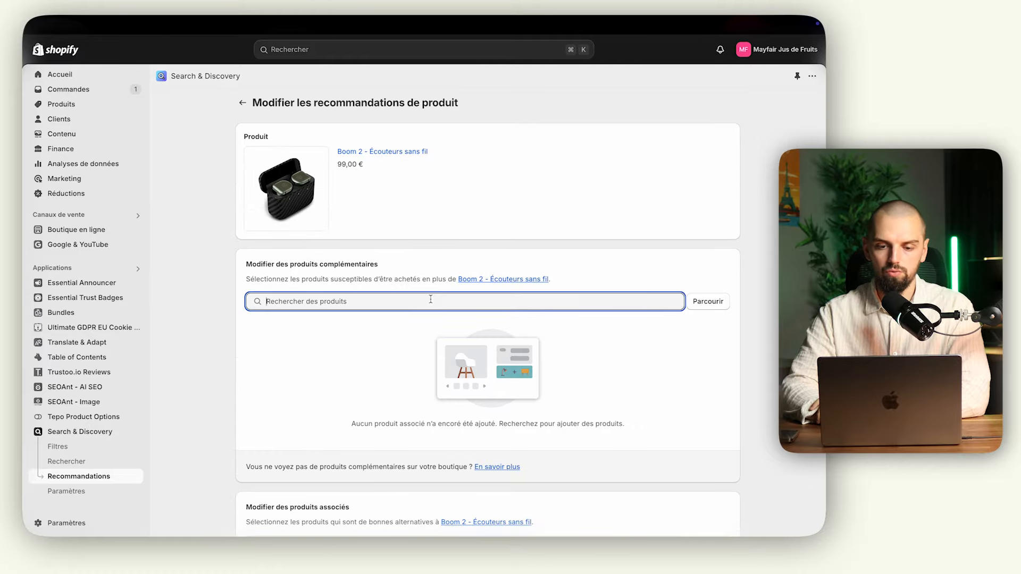
pyautogui.click(706, 307)
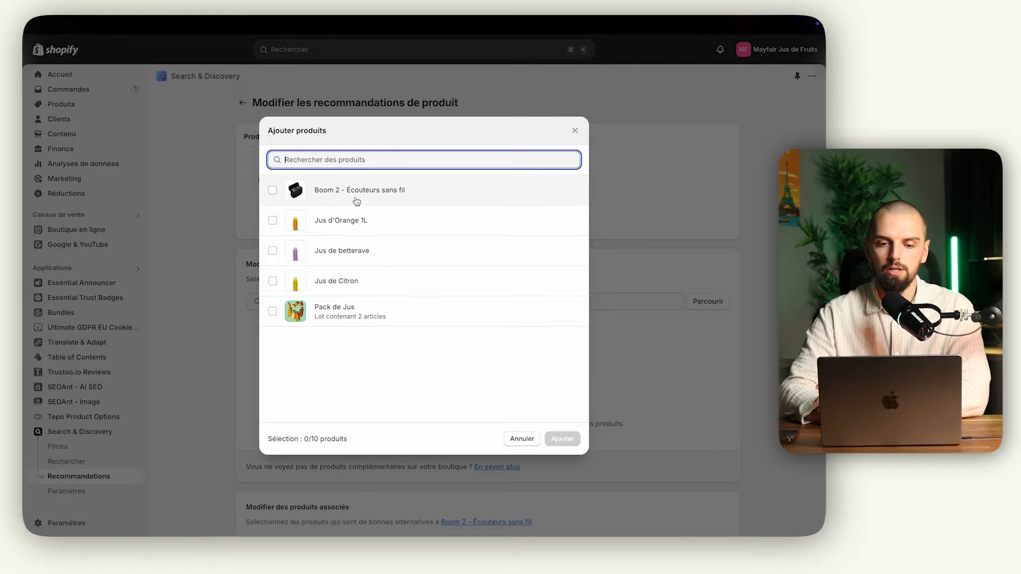
pyautogui.click(342, 221)
pyautogui.click(563, 439)
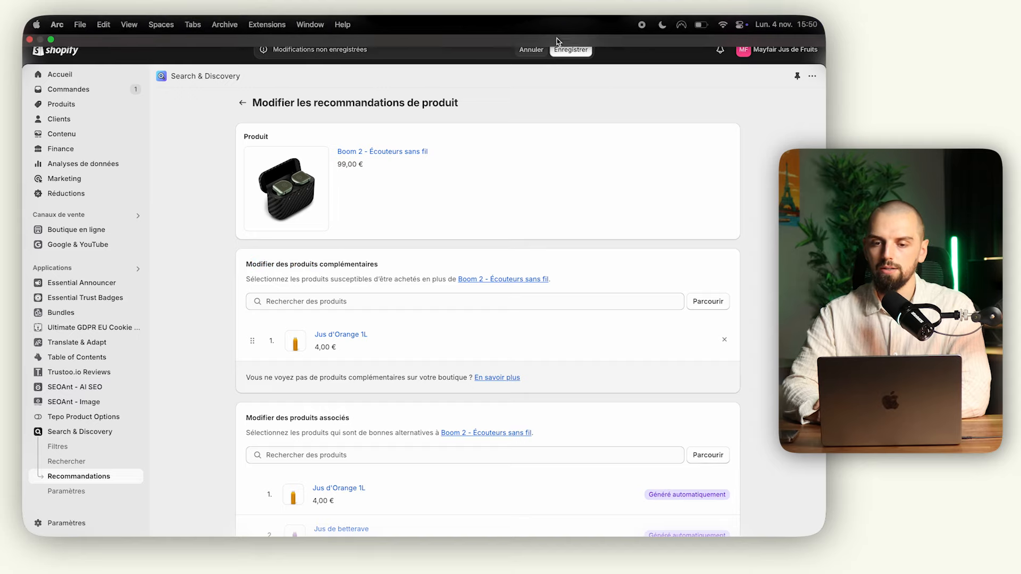
pyautogui.click(571, 50)
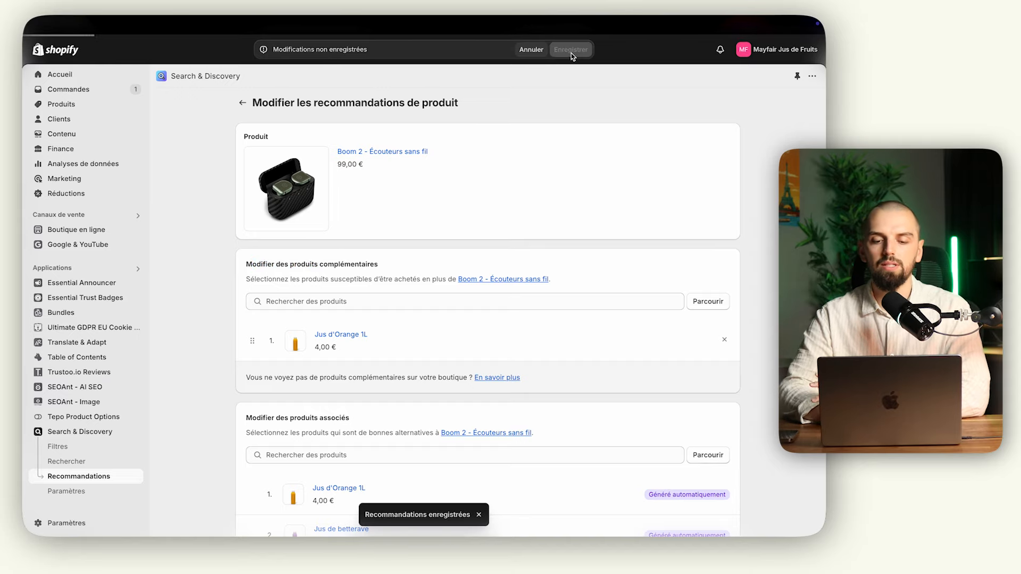
# Open the Sense theme in the theme editor and load the produit-par-defaut-2 product template
pyautogui.moveTo(24, 287)
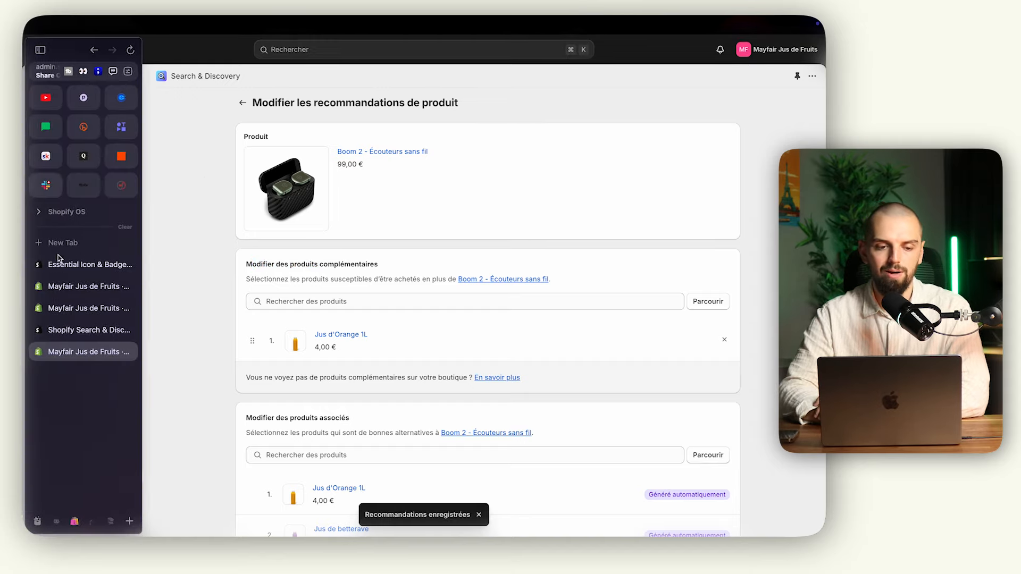
pyautogui.click(95, 309)
pyautogui.click(90, 286)
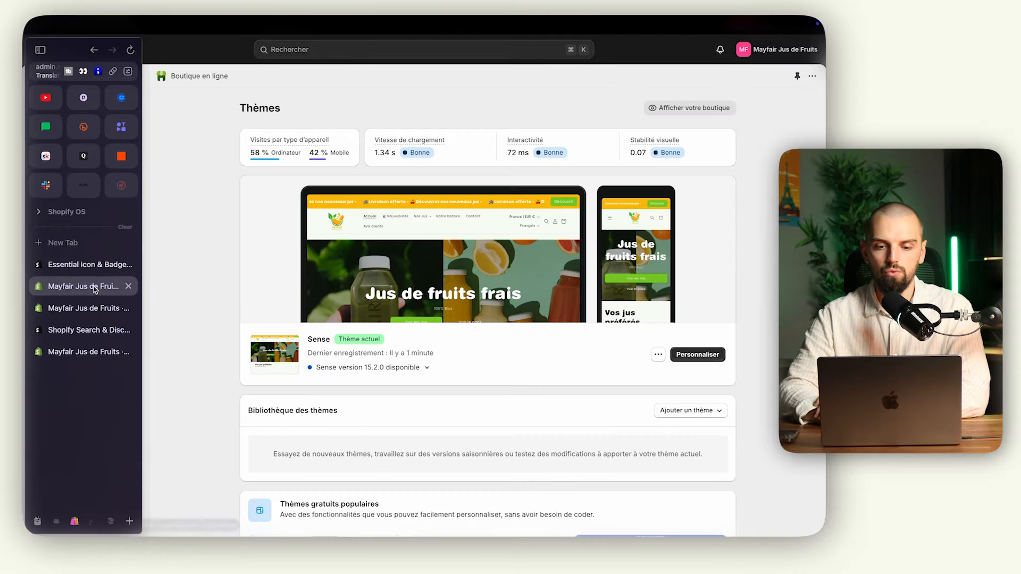
pyautogui.click(710, 357)
pyautogui.moveTo(23, 303)
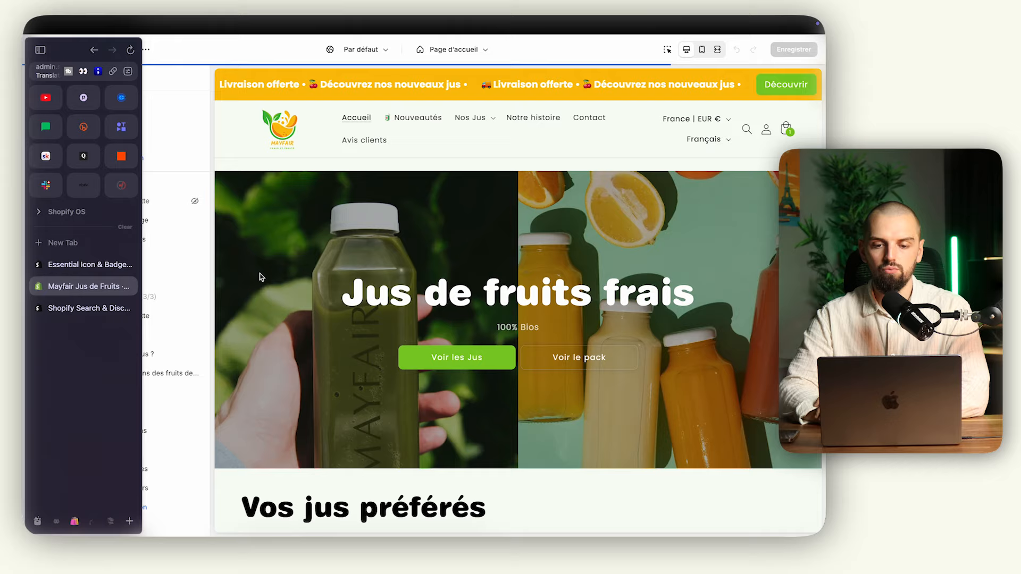
pyautogui.click(436, 48)
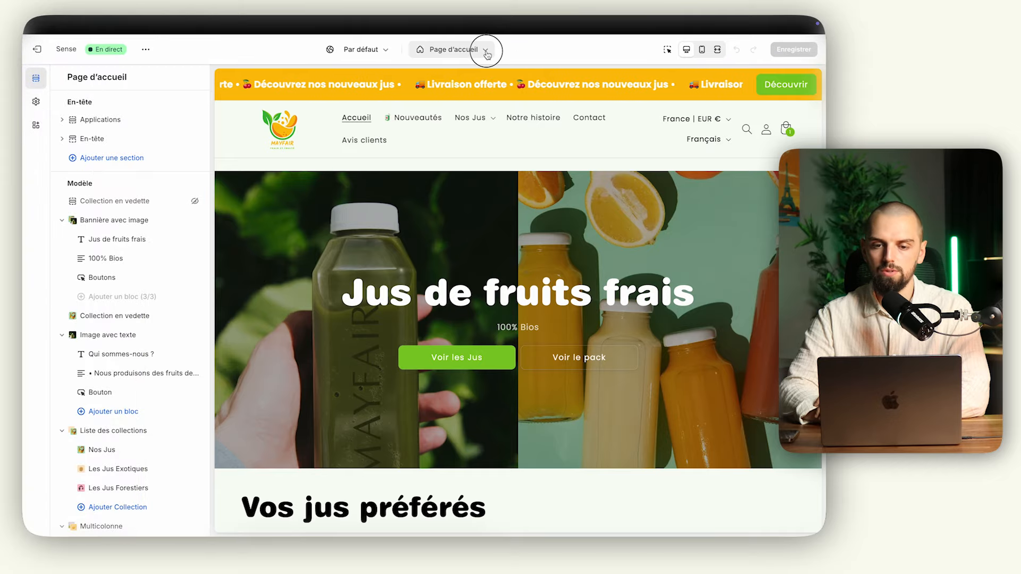
pyautogui.click(417, 118)
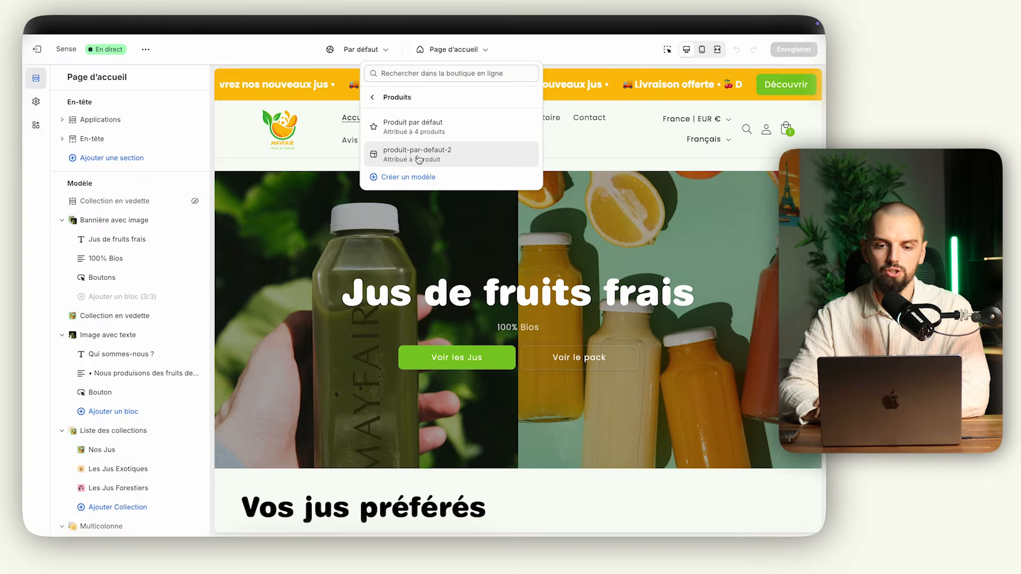
pyautogui.click(419, 153)
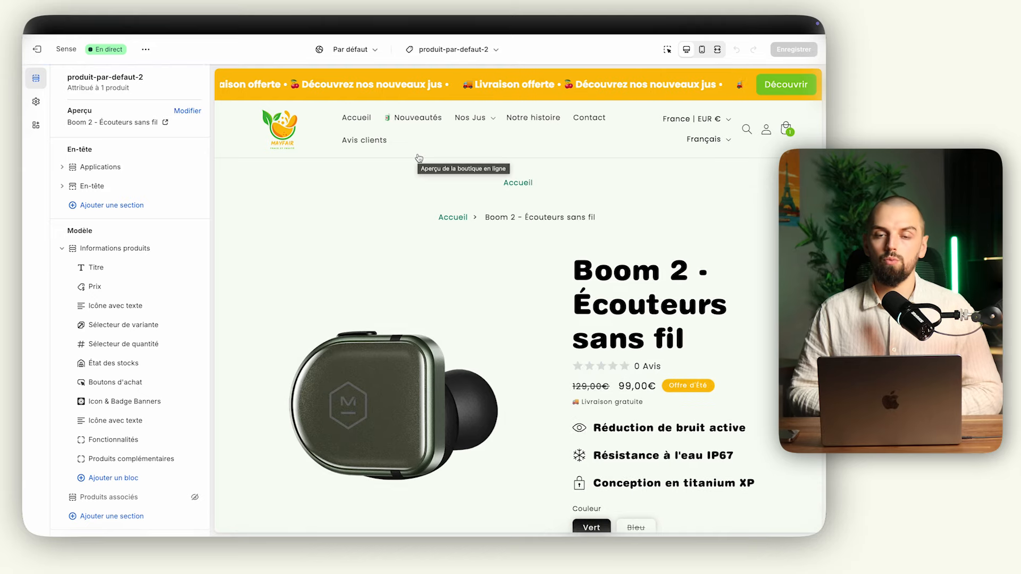
# Set the heading of the Produits complémentaires block to "Fréquemment acheté avec :"
pyautogui.scroll(-10, 485, 314)
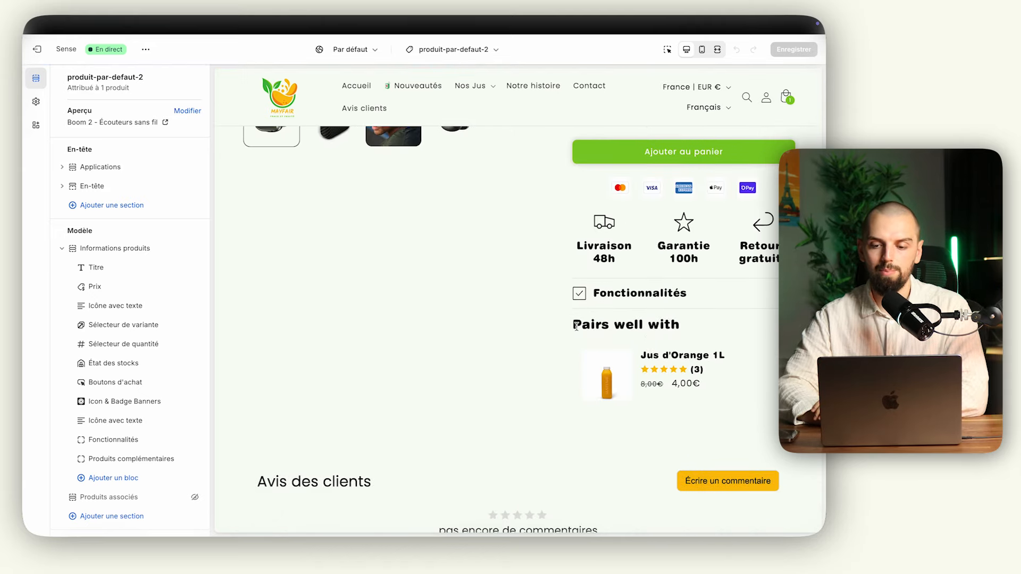
pyautogui.moveTo(576, 326); pyautogui.dragTo(662, 326)
pyautogui.scroll(-2, 149, 382)
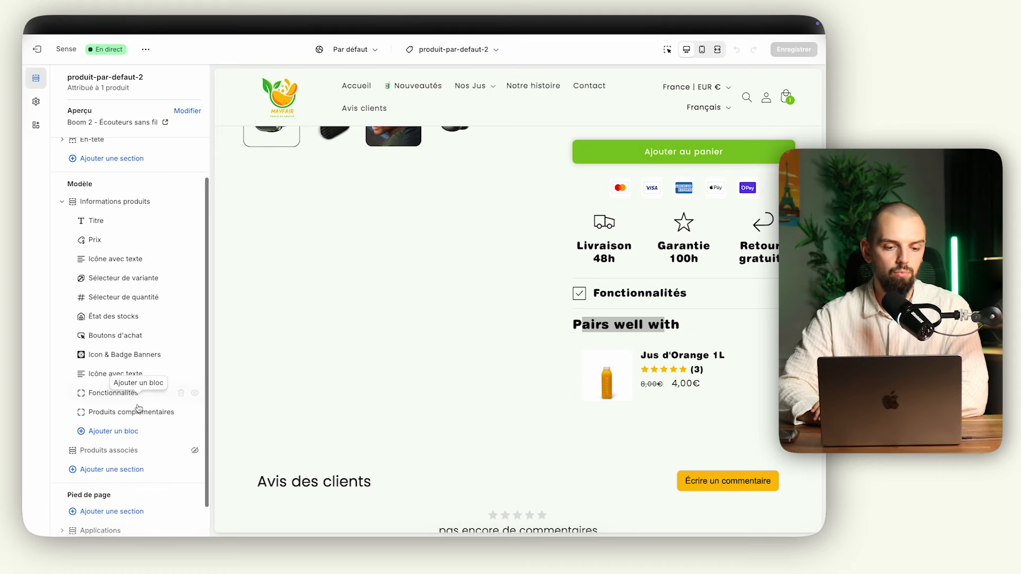
pyautogui.click(137, 404)
pyautogui.click(122, 411)
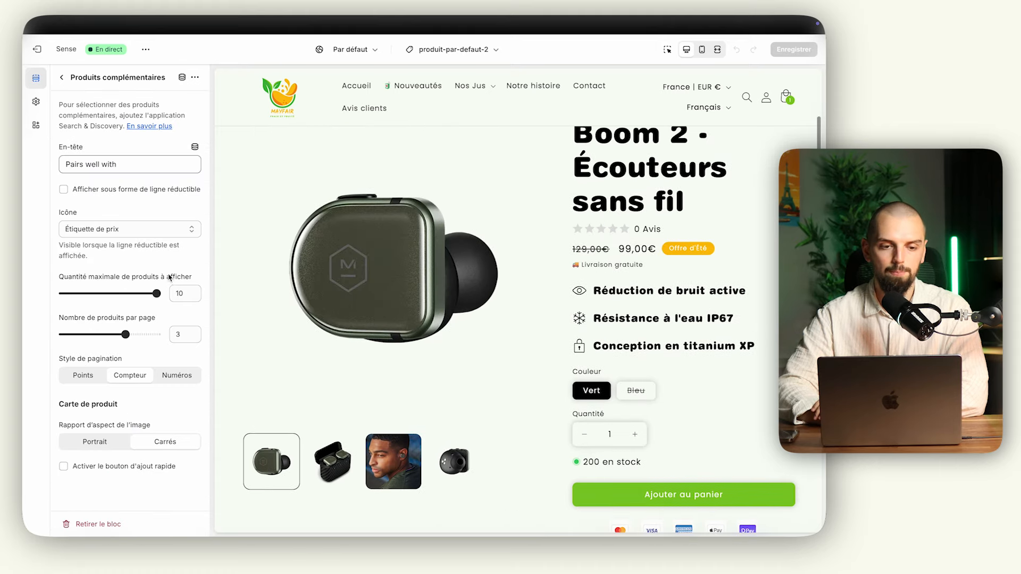
pyautogui.write('Fréquemment acheté avec :')
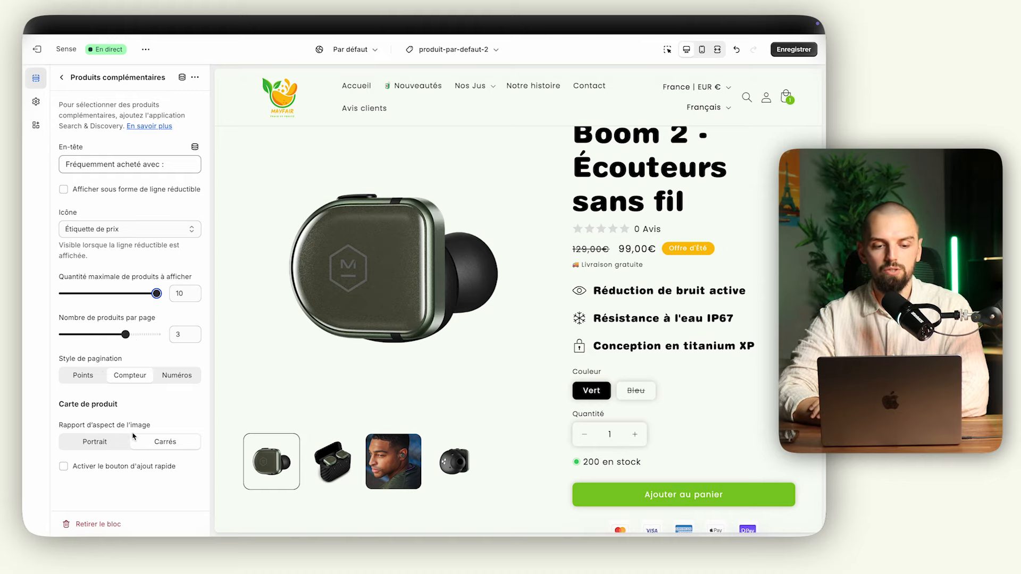
# Try the Portrait image ratio for the complementary product cards and check the product page preview
pyautogui.click(111, 444)
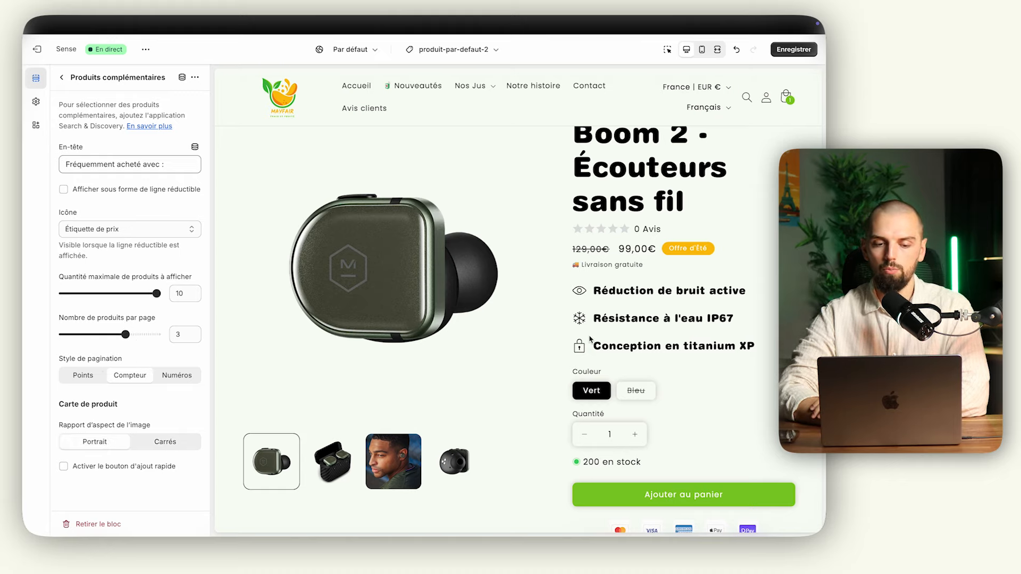
pyautogui.scroll(-7, 590, 338)
pyautogui.scroll(6, 606, 367)
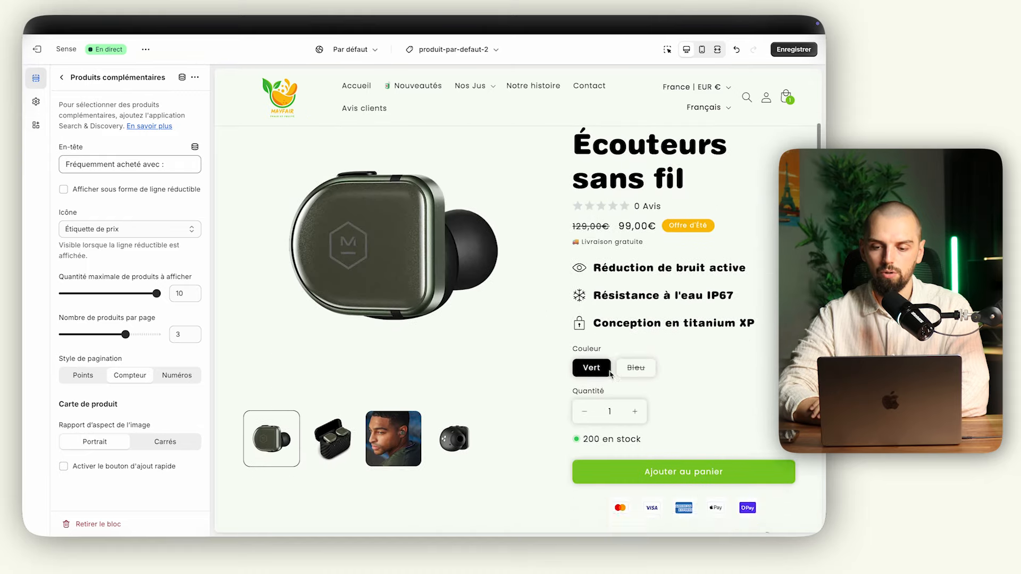
pyautogui.scroll(-7, 610, 374)
# Set the complementary product cards to the Carrés image ratio with the quick-add button enabled, and save the template
pyautogui.click(178, 446)
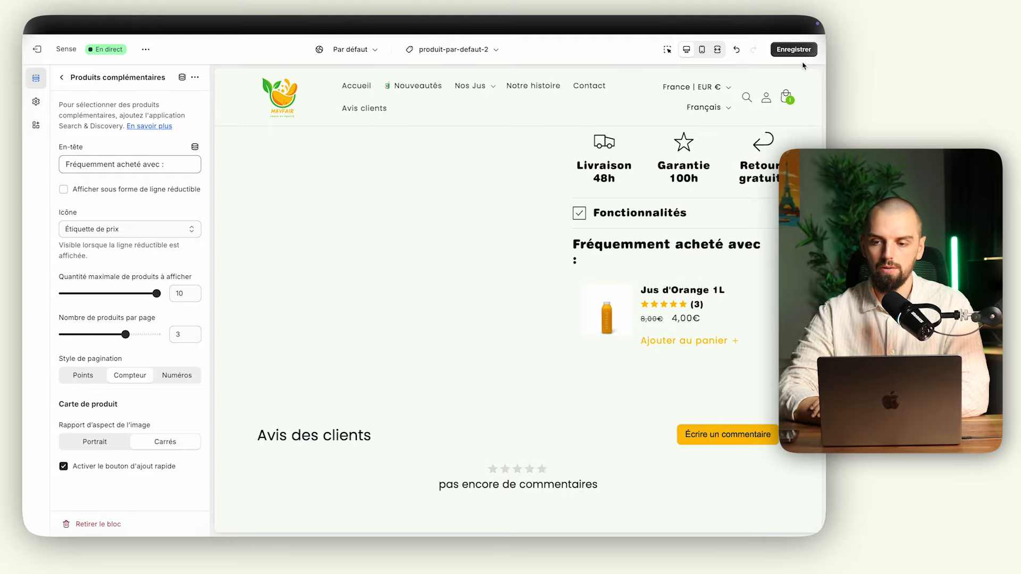
pyautogui.click(793, 49)
# Switch to the mind map and collapse the Informations produits branch of the product page structure
pyautogui.hotkey('ctrl', 'Right')
pyautogui.hscroll(-5, 381, 267)
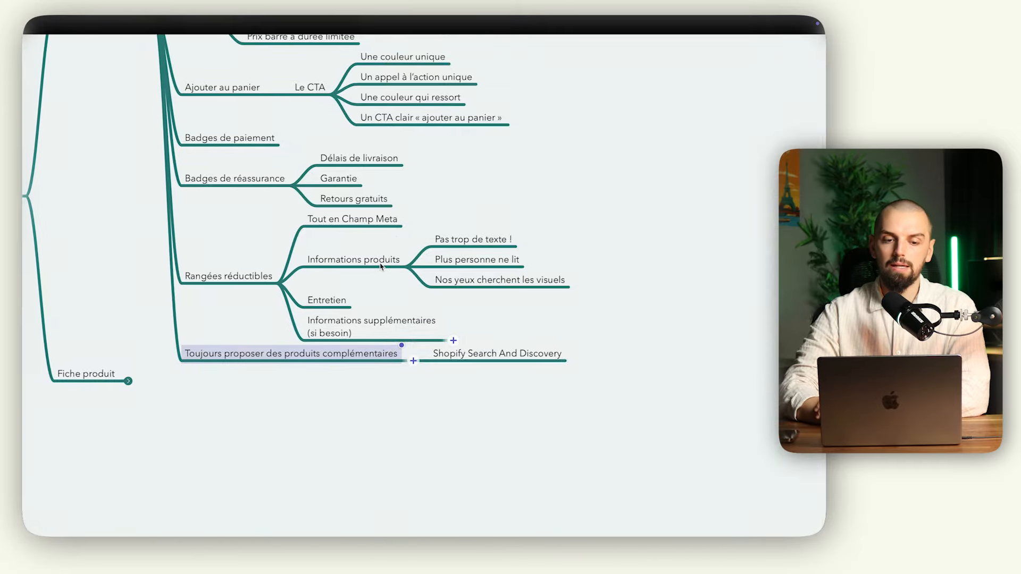
pyautogui.scroll(2, 368, 67)
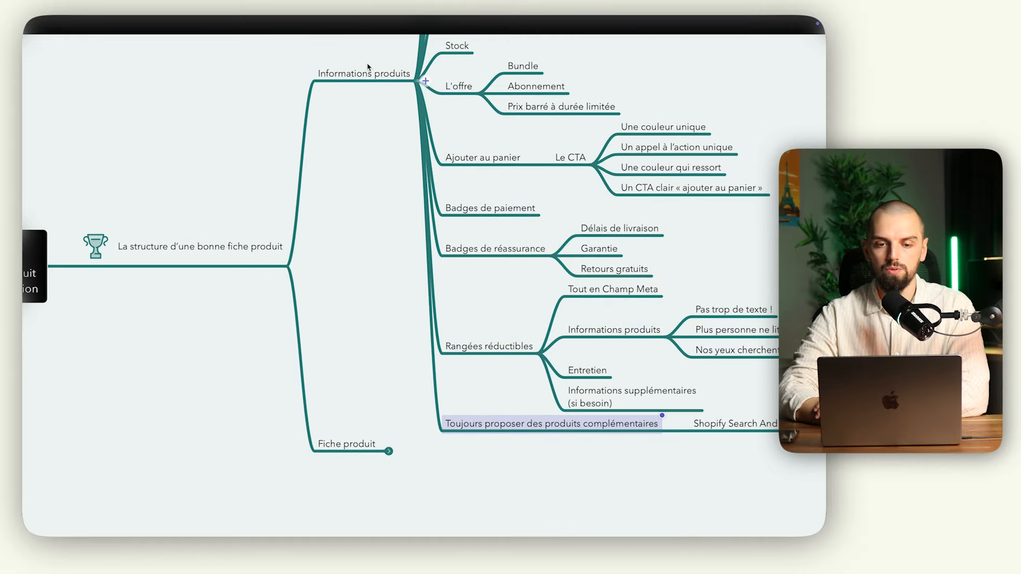
pyautogui.rightClick(365, 80)
pyautogui.click(383, 101)
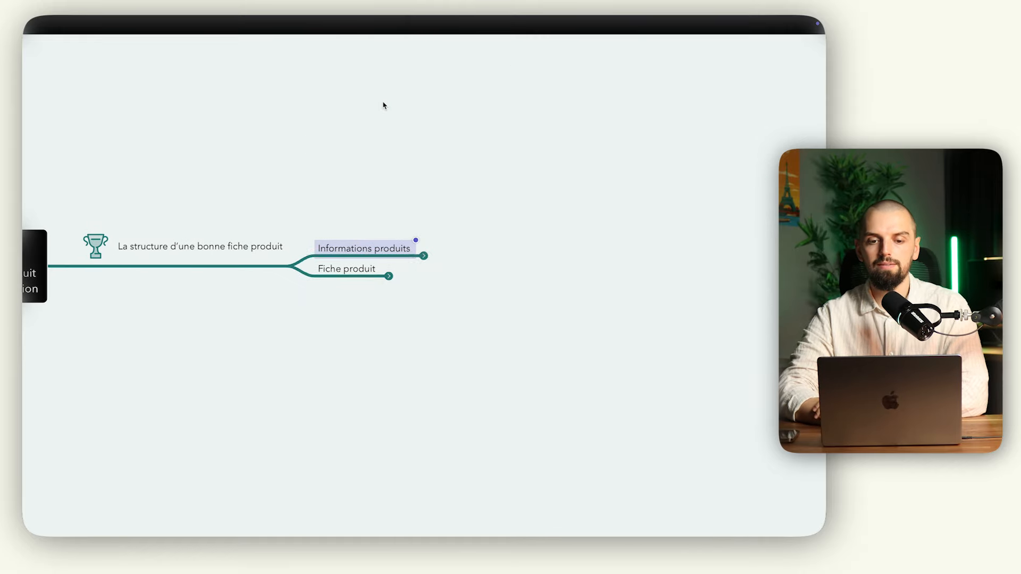
# Return to the theme editor, view the published storefront from it, and close that storefront page
pyautogui.hotkey('ctrl', 'Left')
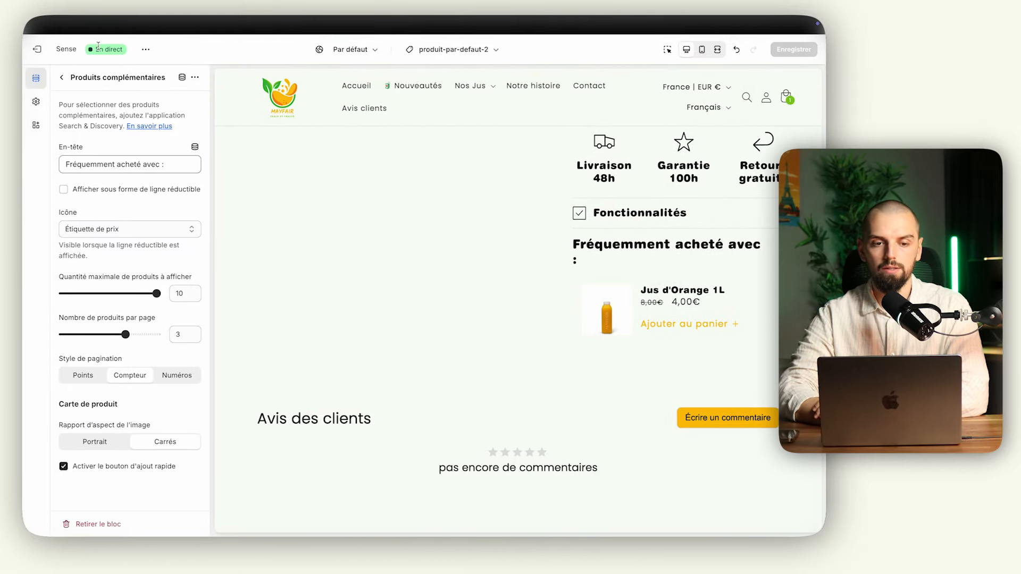
pyautogui.click(145, 49)
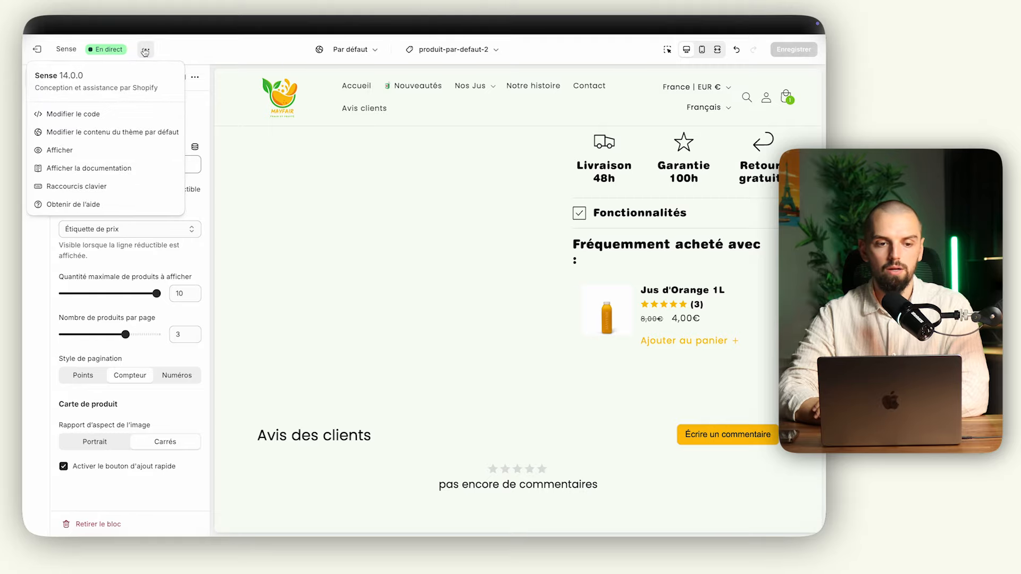
pyautogui.click(104, 149)
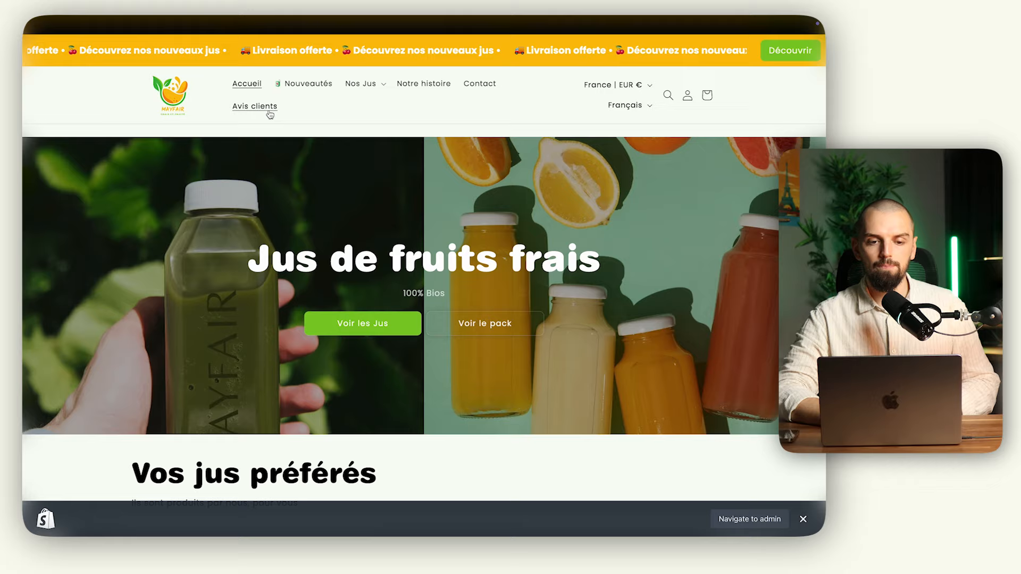
pyautogui.press('super+w')
# Leave the theme editor, open Boom 2 - Écouteurs sans fil from the product list, and view its storefront page
pyautogui.click(49, 49)
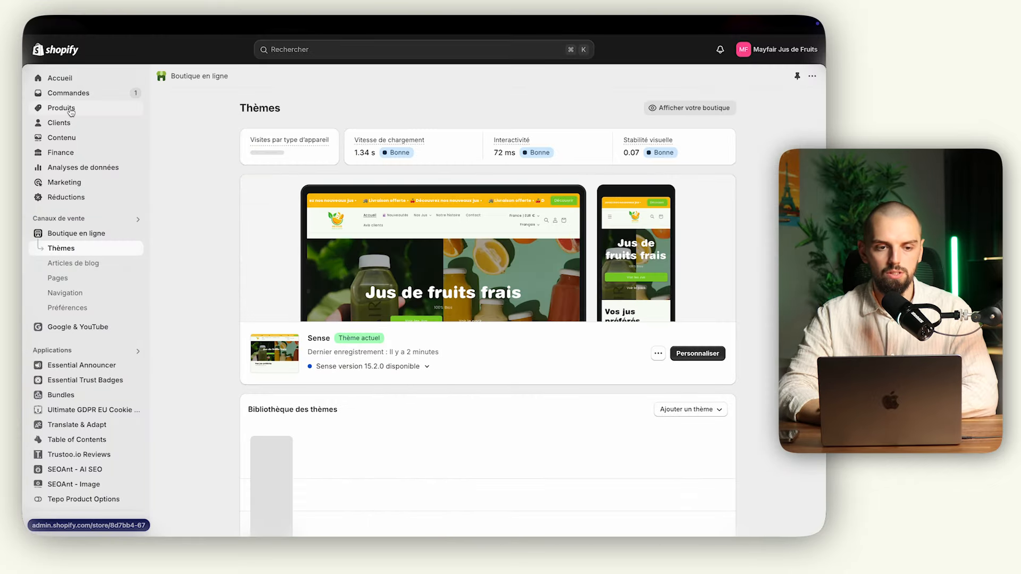
pyautogui.click(62, 108)
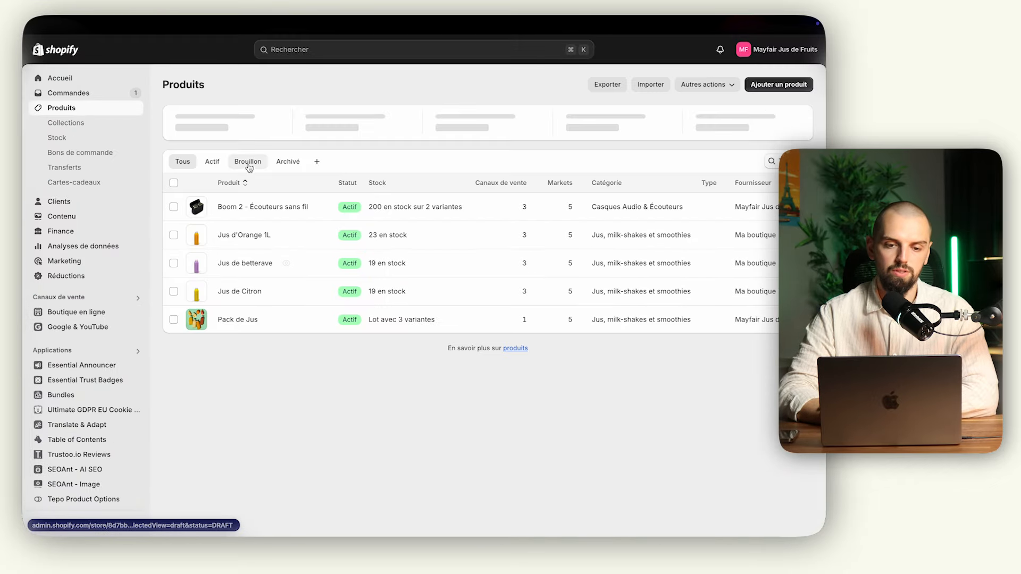
pyautogui.click(250, 210)
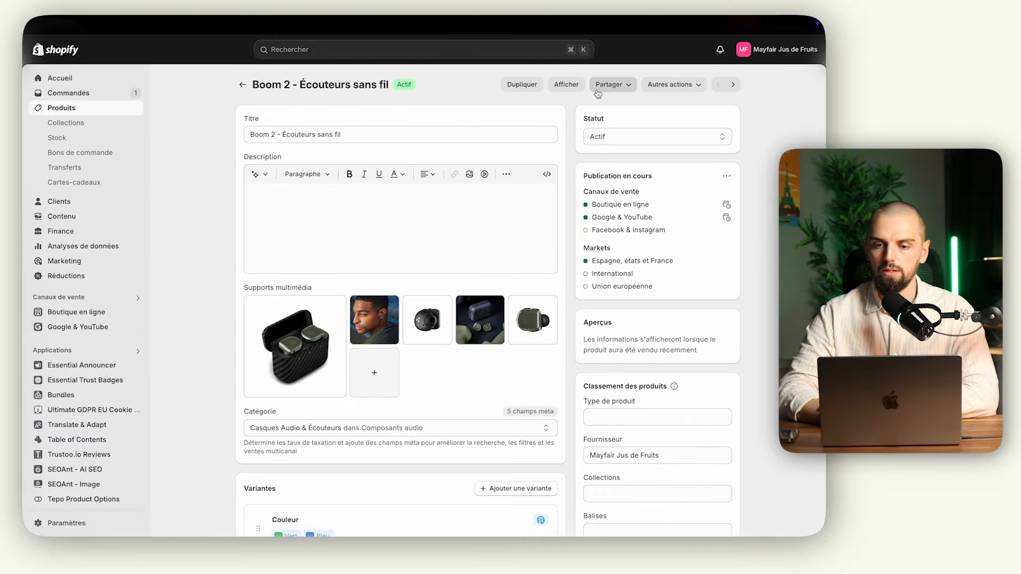
pyautogui.click(568, 88)
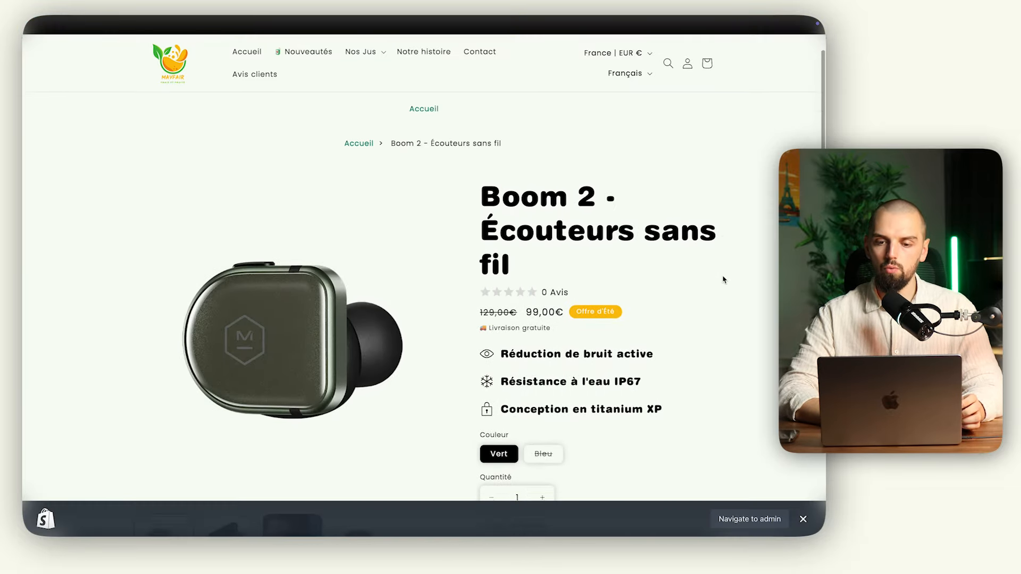
# Dismiss the storefront admin bar and examine the Boom 2 page's purchase area, badges, Fonctionnalités row and complementary product
pyautogui.scroll(-3, 724, 278)
pyautogui.click(800, 518)
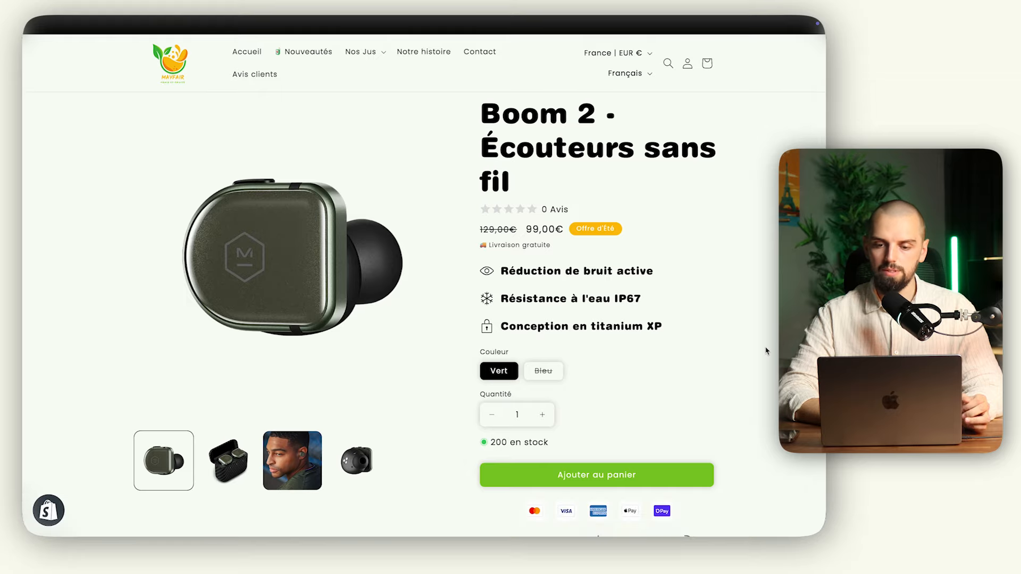
pyautogui.scroll(2, 765, 348)
pyautogui.scroll(-3, 766, 348)
pyautogui.scroll(-5, 765, 351)
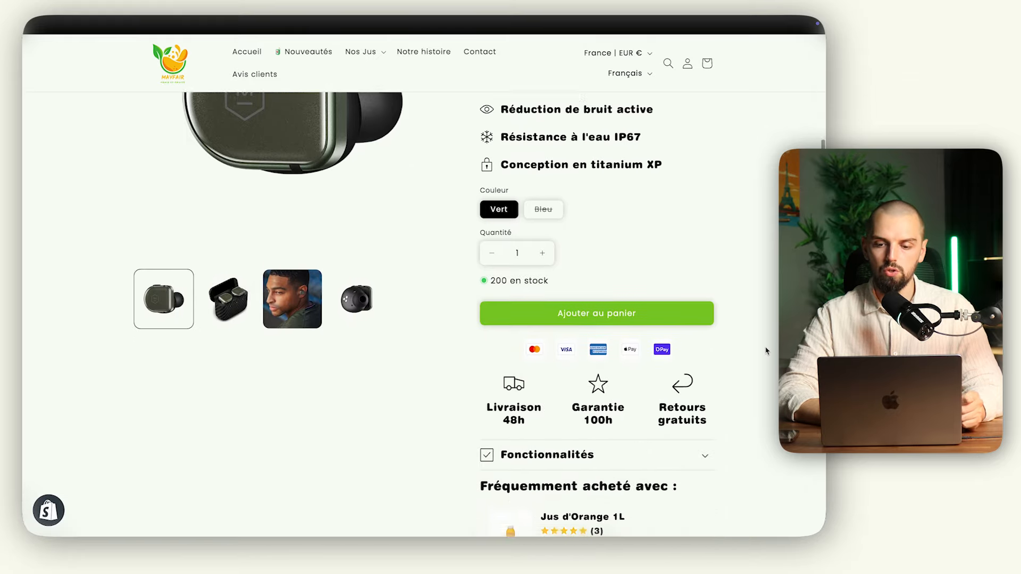
pyautogui.scroll(1, 766, 351)
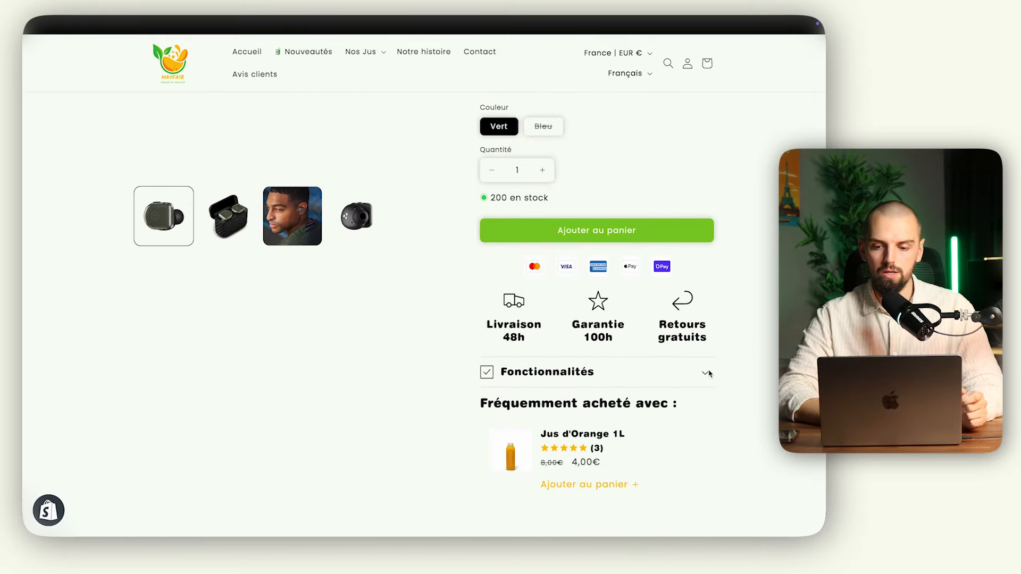
pyautogui.click(579, 379)
pyautogui.click(581, 377)
pyautogui.scroll(1, 586, 378)
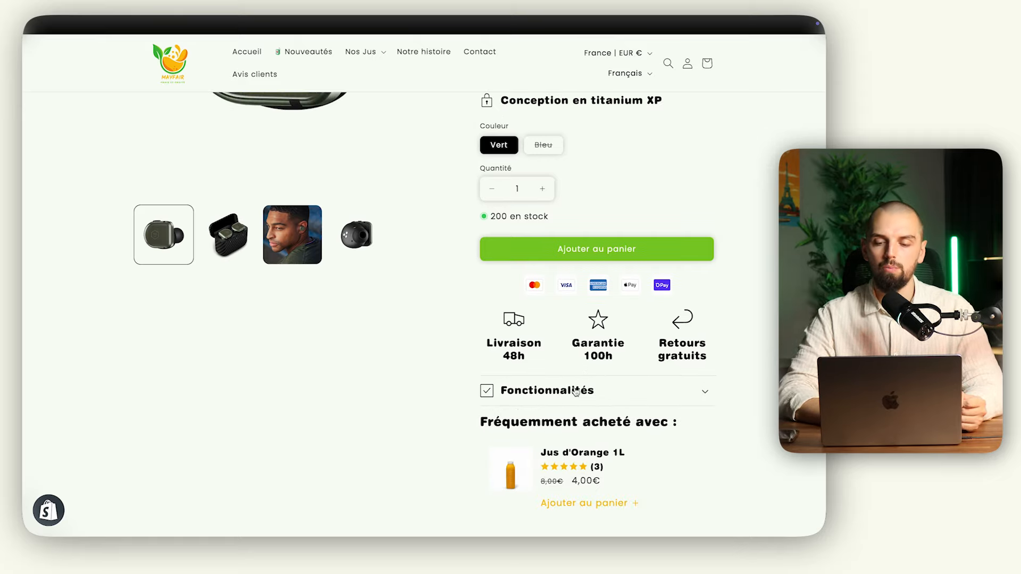
pyautogui.scroll(1, 576, 391)
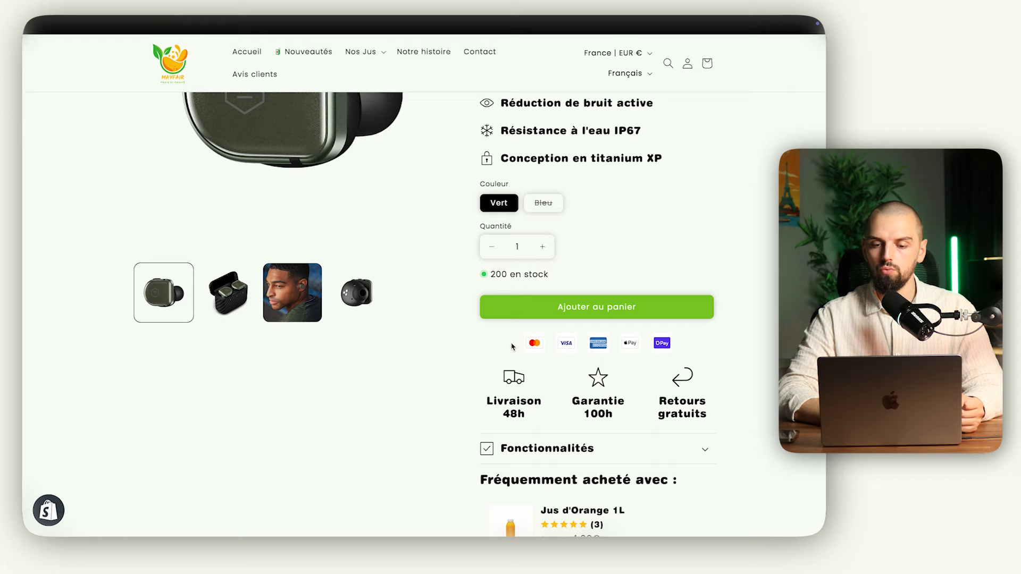
# Review the three icon benefit lines and the product title near the beginning of the Boom 2 storefront page
pyautogui.scroll(2, 540, 422)
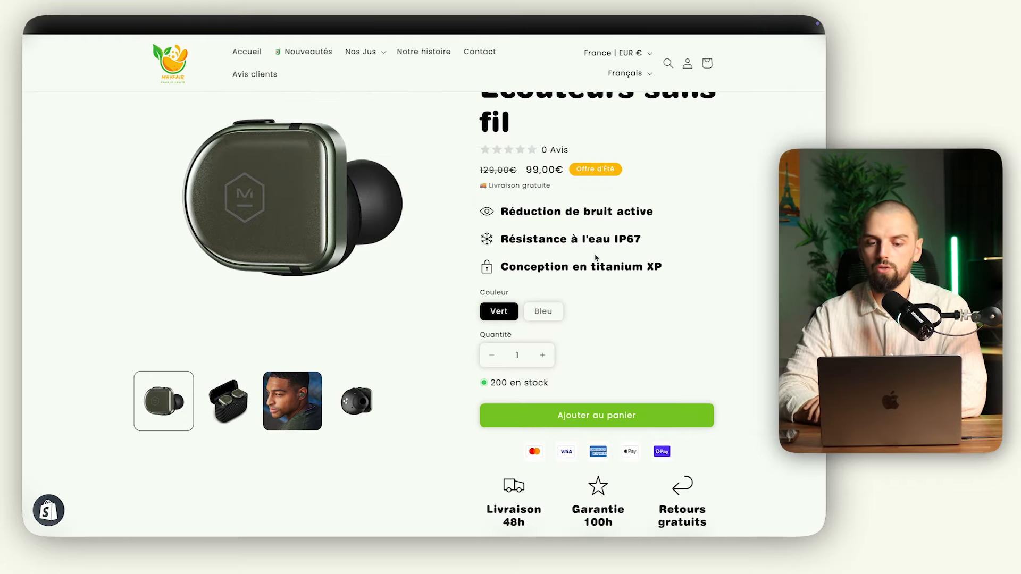
pyautogui.scroll(2, 532, 319)
pyautogui.moveTo(493, 296); pyautogui.dragTo(651, 355)
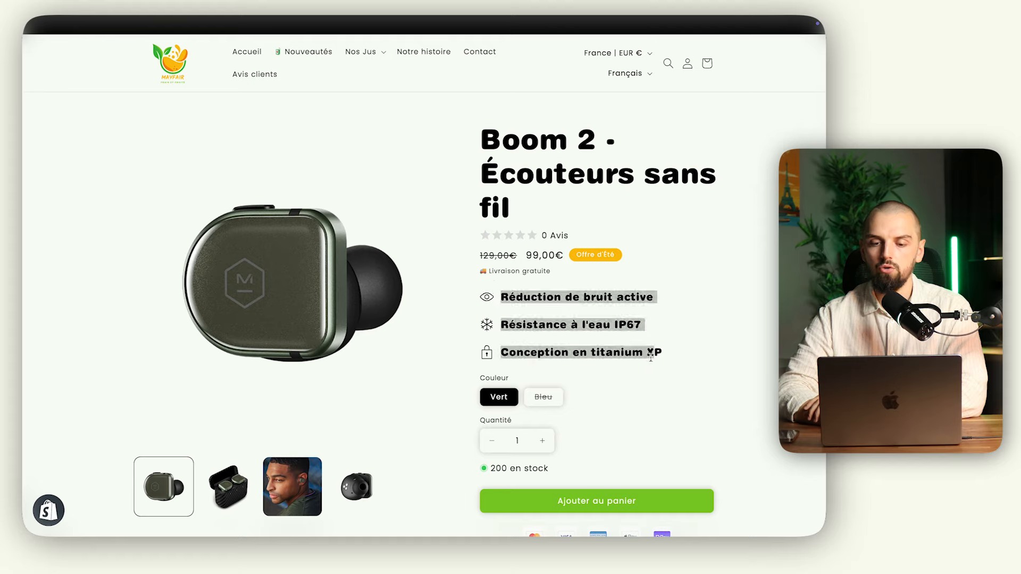
pyautogui.click(651, 355)
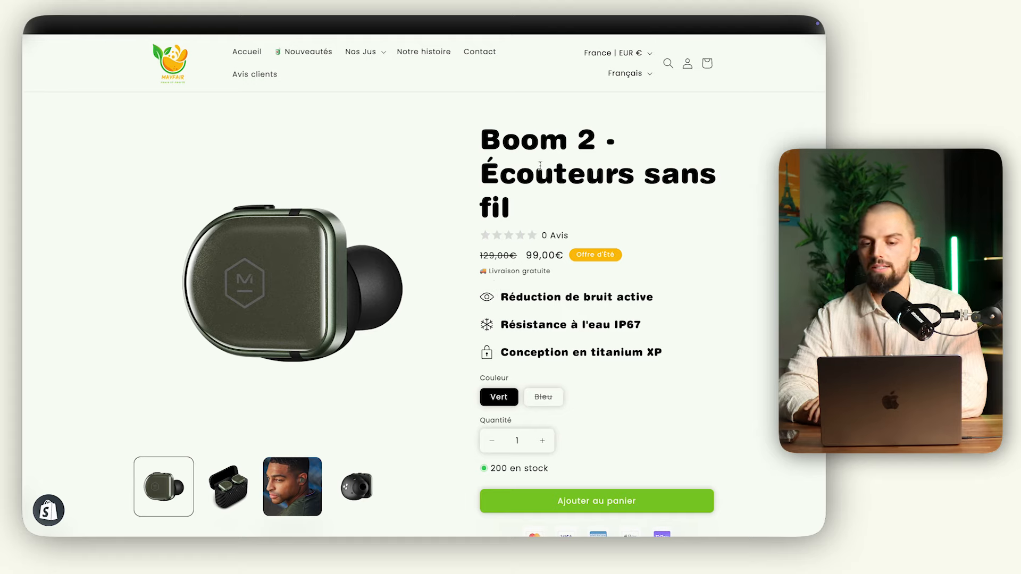
pyautogui.moveTo(481, 131); pyautogui.dragTo(513, 216)
pyautogui.click(520, 206)
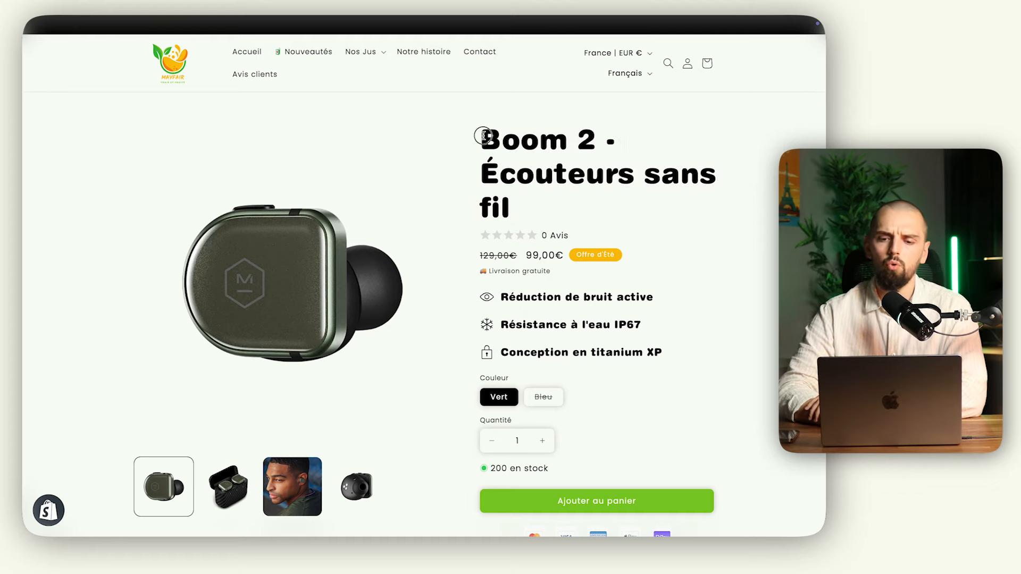
pyautogui.moveTo(483, 135); pyautogui.dragTo(519, 216)
pyautogui.click(520, 216)
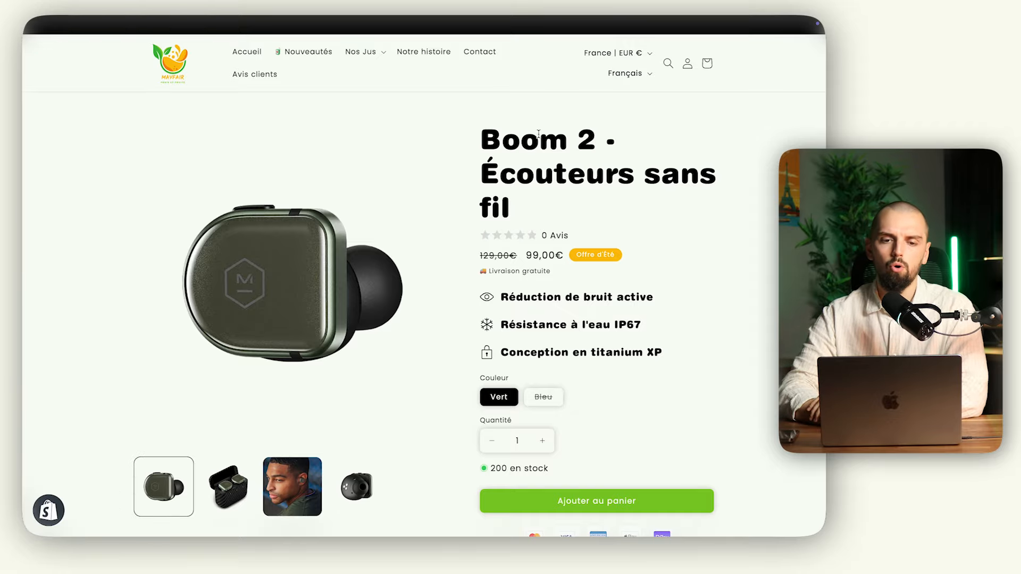
# Return to the product admin page, switch to the mind map, and expand Fiche produit and Bénéfices to review the planned sections
pyautogui.moveTo(24, 132)
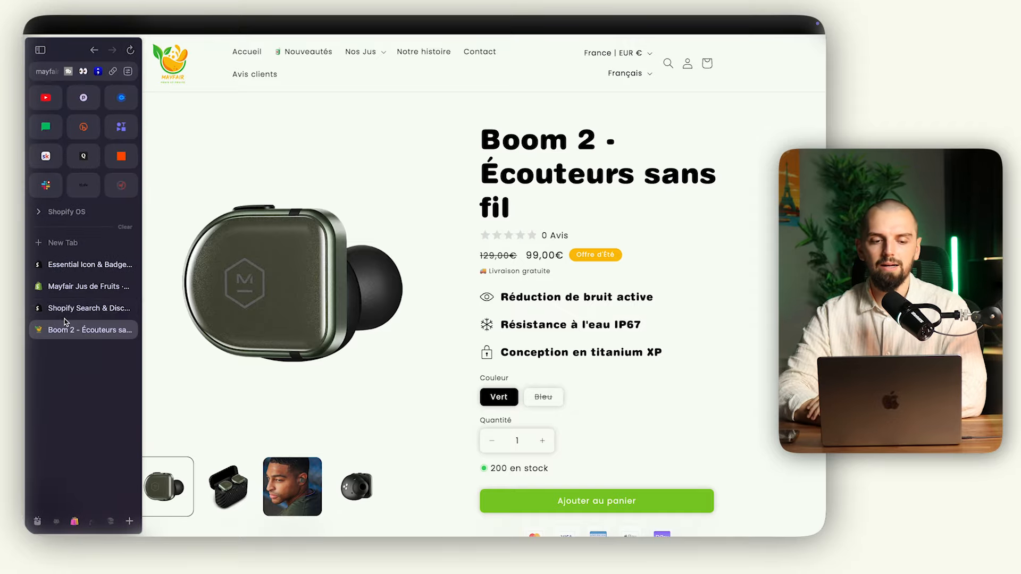
pyautogui.click(78, 290)
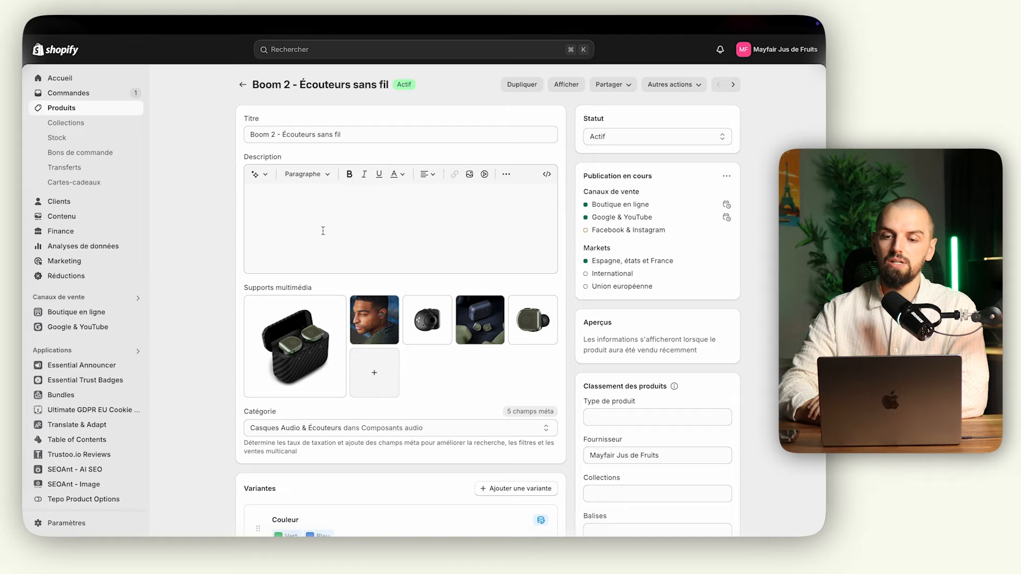
pyautogui.hotkey('ctrl', 'Right')
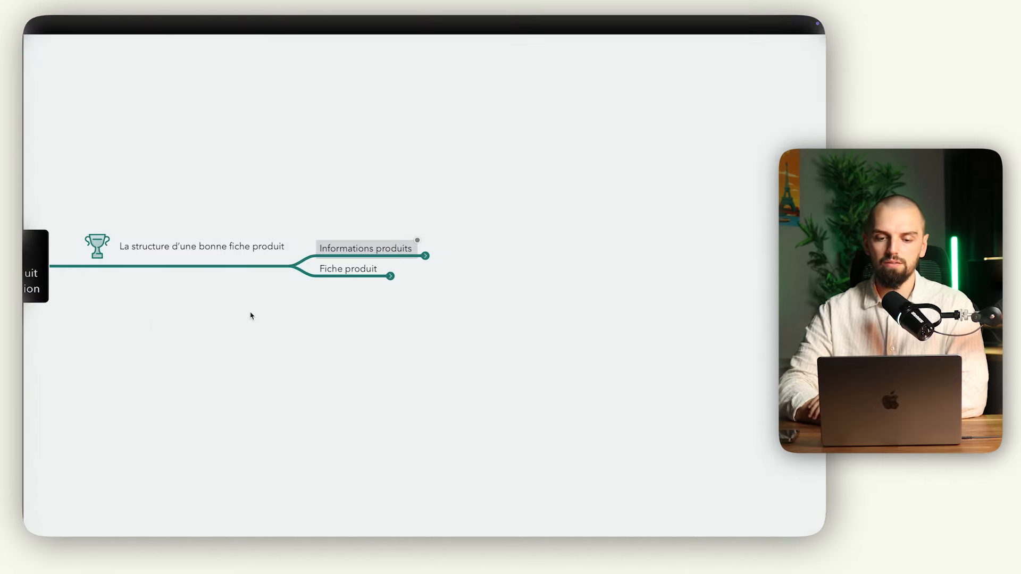
pyautogui.click(389, 277)
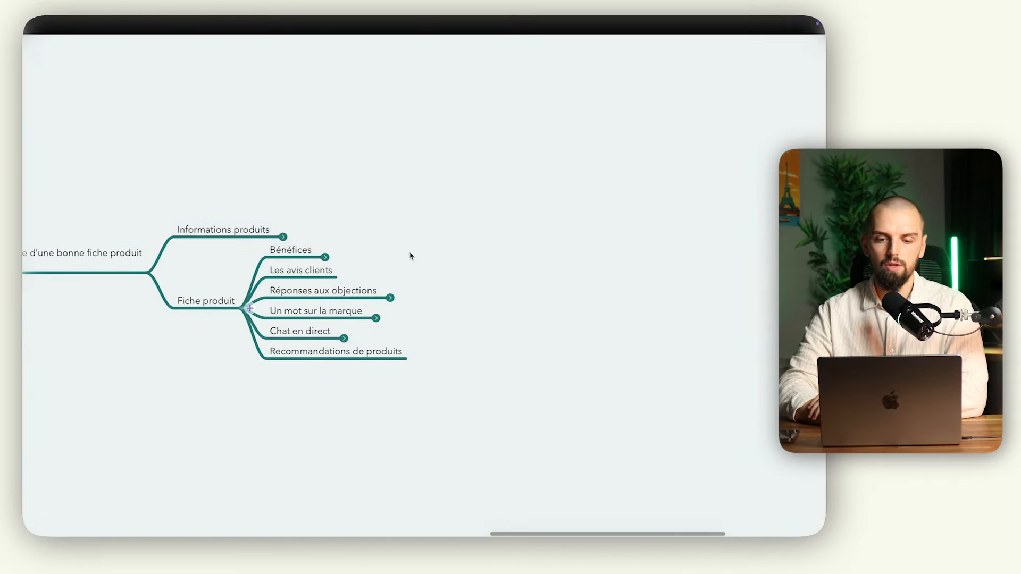
pyautogui.click(327, 258)
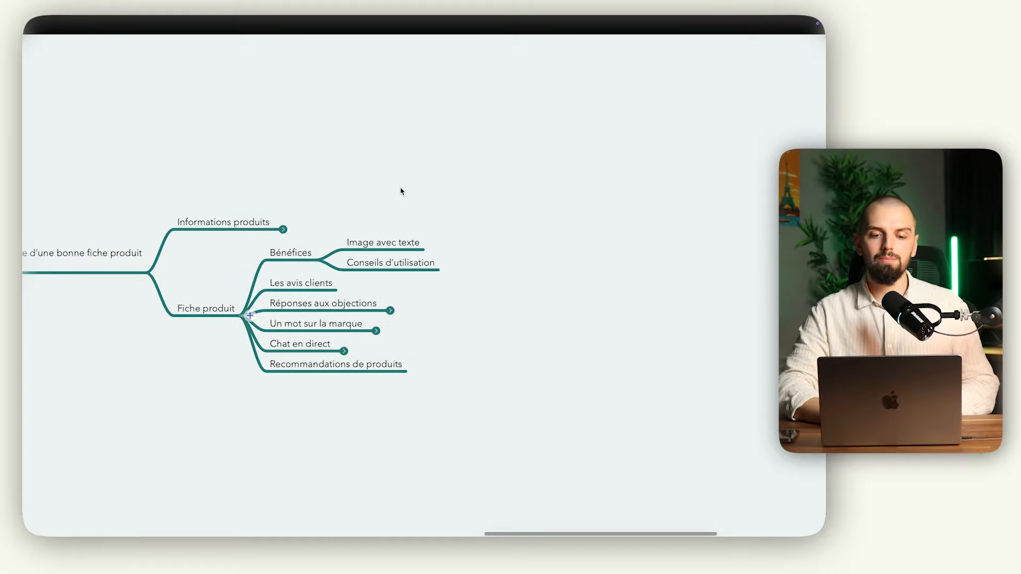
pyautogui.click(392, 244)
pyautogui.click(395, 264)
pyautogui.click(396, 249)
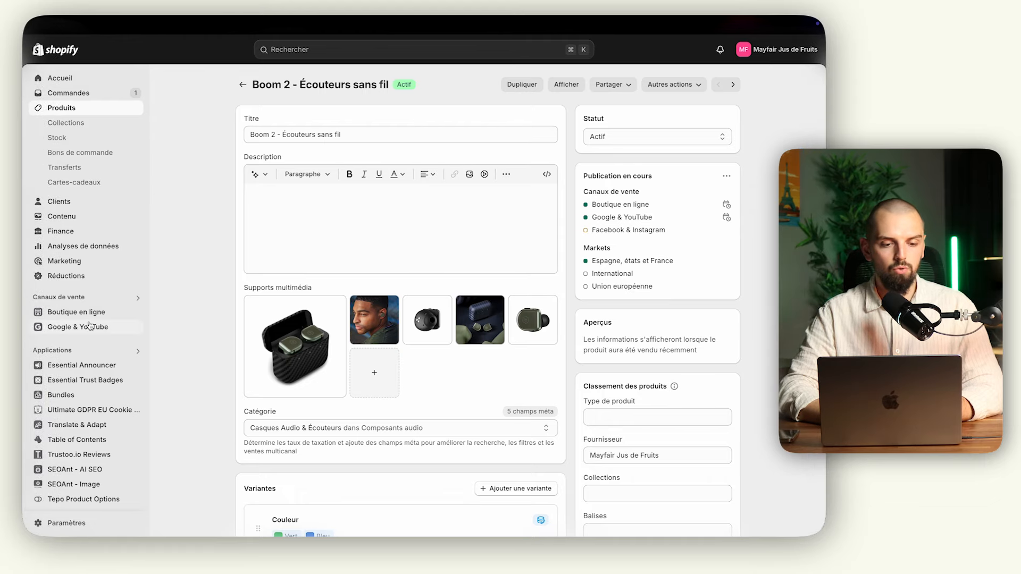
# Switch back to Shopify, open the online store's theme editor, and load the Boom 2 - Écouteurs sans fil product page
pyautogui.click(89, 312)
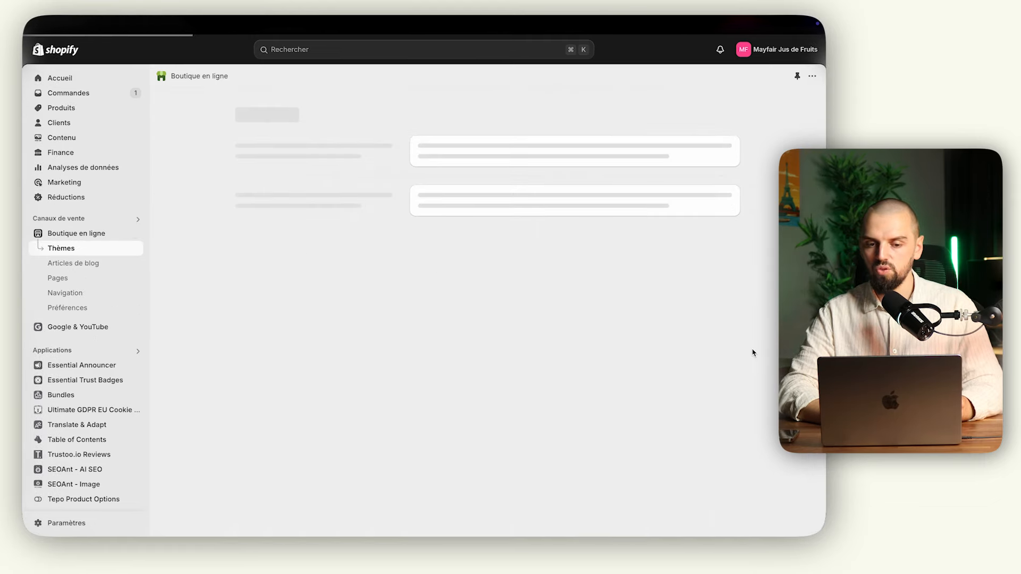
pyautogui.click(698, 358)
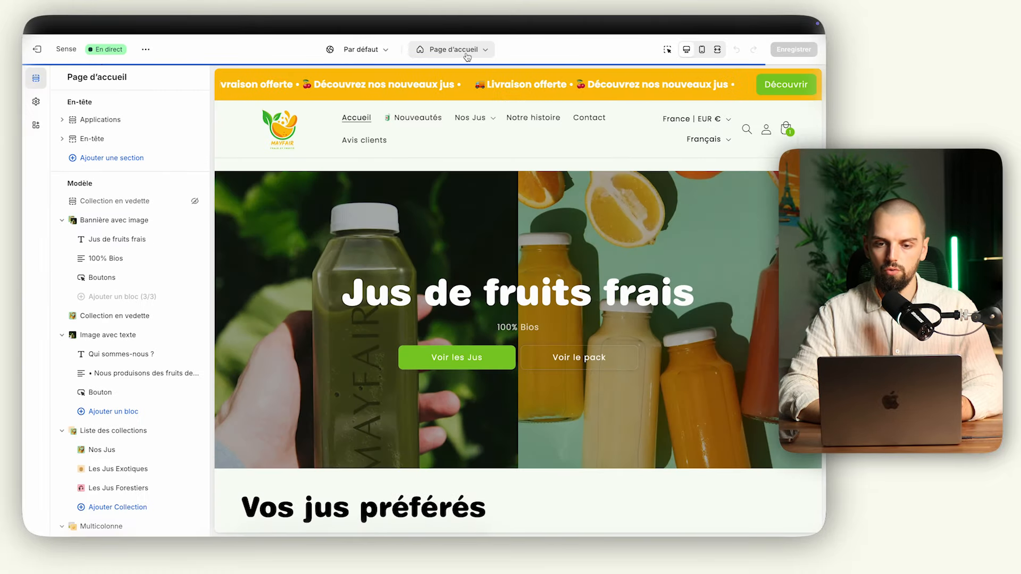
pyautogui.click(467, 55)
pyautogui.click(449, 112)
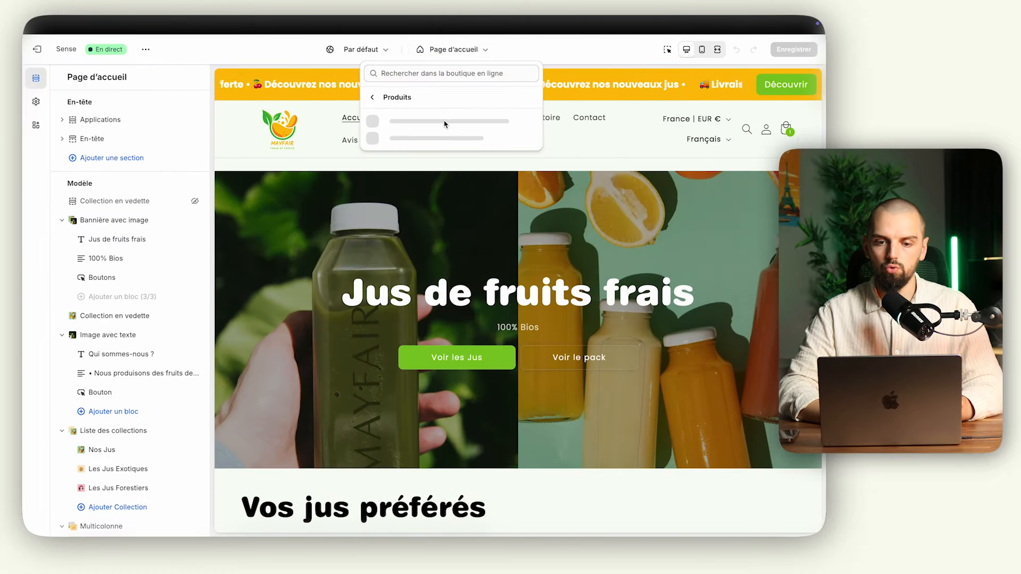
pyautogui.click(441, 154)
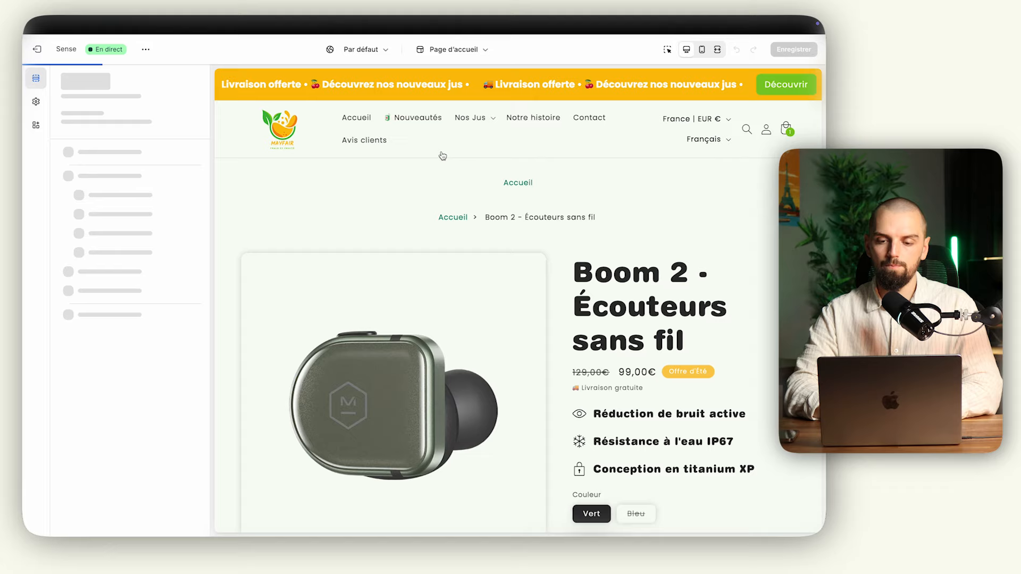
# Collapse Informations produits and add an Image avec texte section to the product template, checking its place beneath the complementary products
pyautogui.scroll(-20, 441, 155)
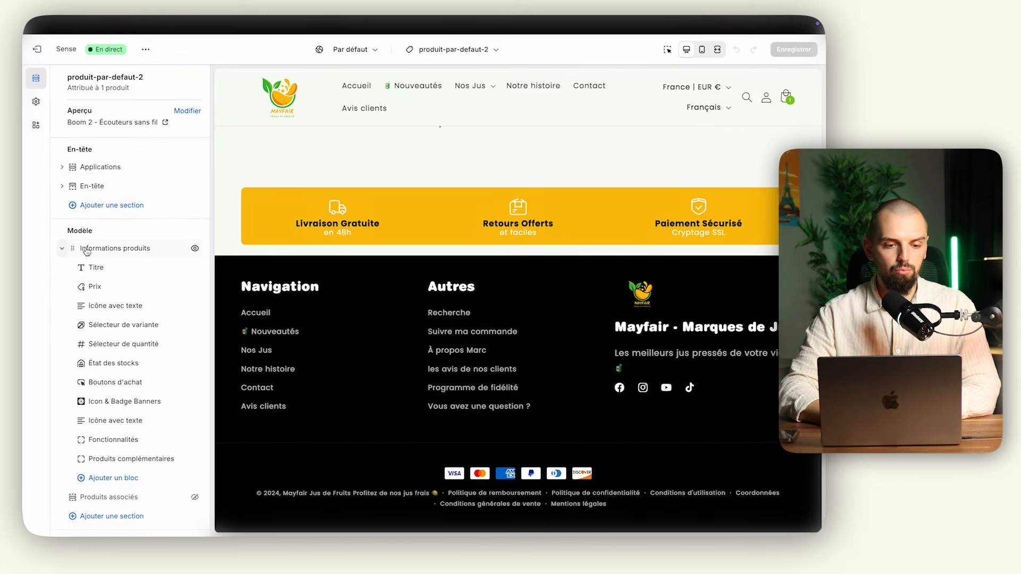
pyautogui.click(62, 250)
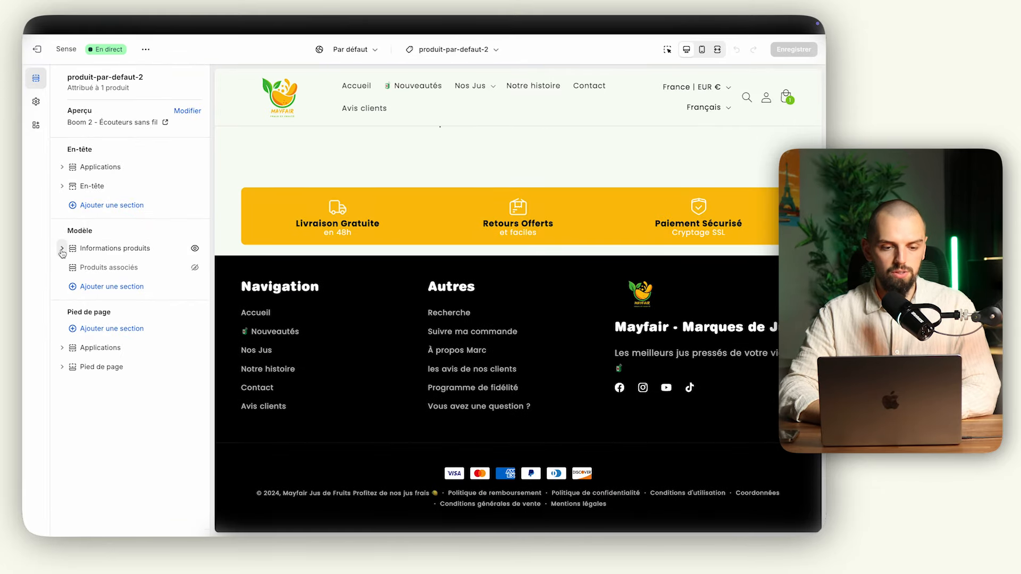
pyautogui.click(112, 289)
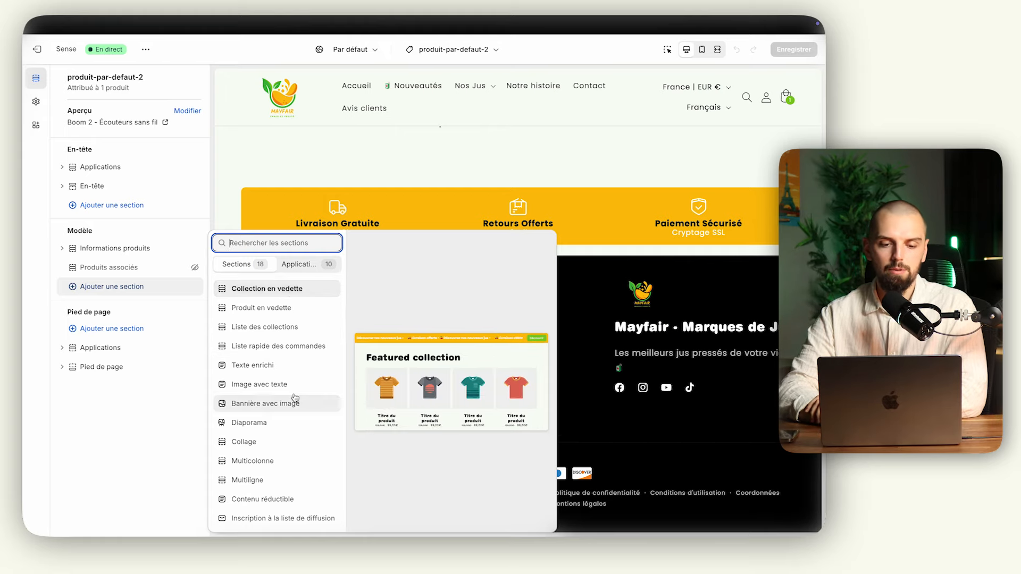
pyautogui.scroll(-4, 272, 473)
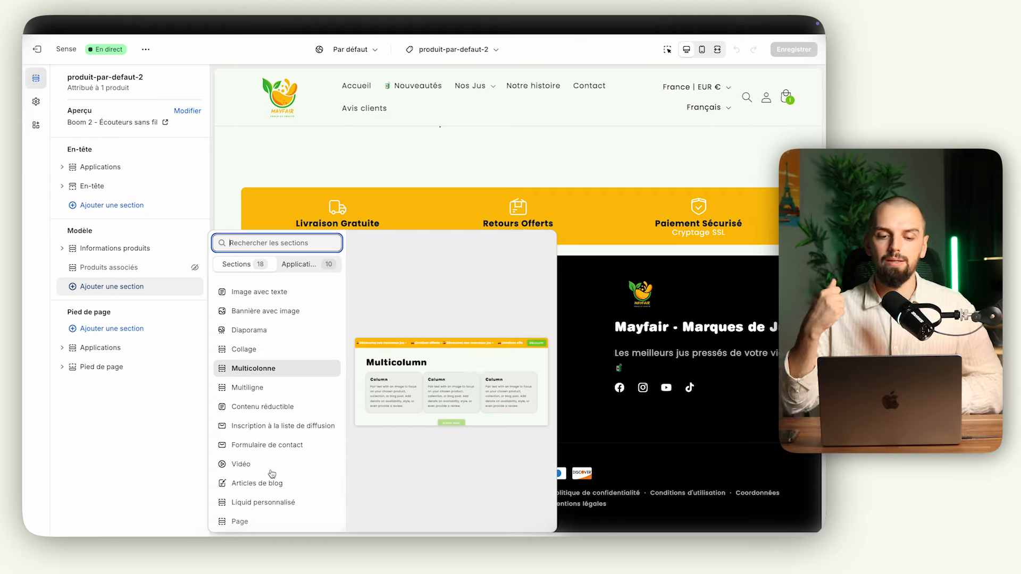
pyautogui.click(290, 294)
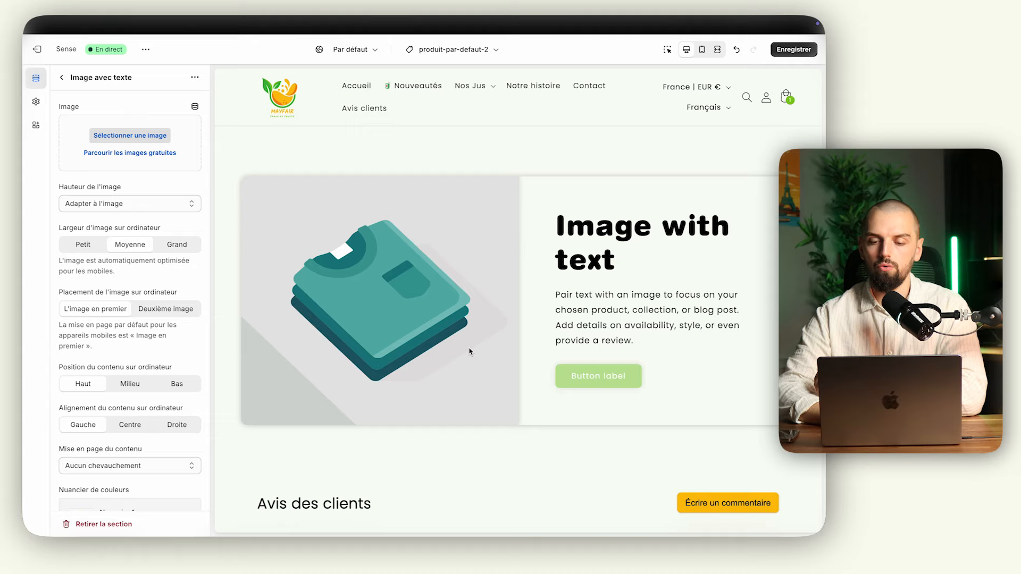
pyautogui.scroll(3, 394, 306)
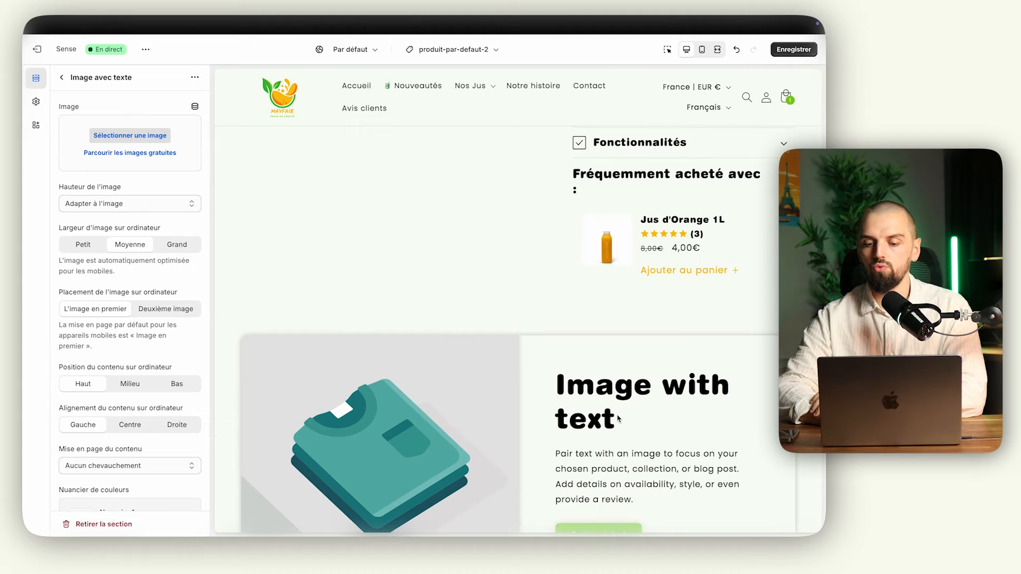
pyautogui.scroll(-2, 576, 461)
# Glance at the mind map's Bénéfices branch and start adding a metafield for the Image avec texte section's image
pyautogui.hotkey('ctrl', 'Right')
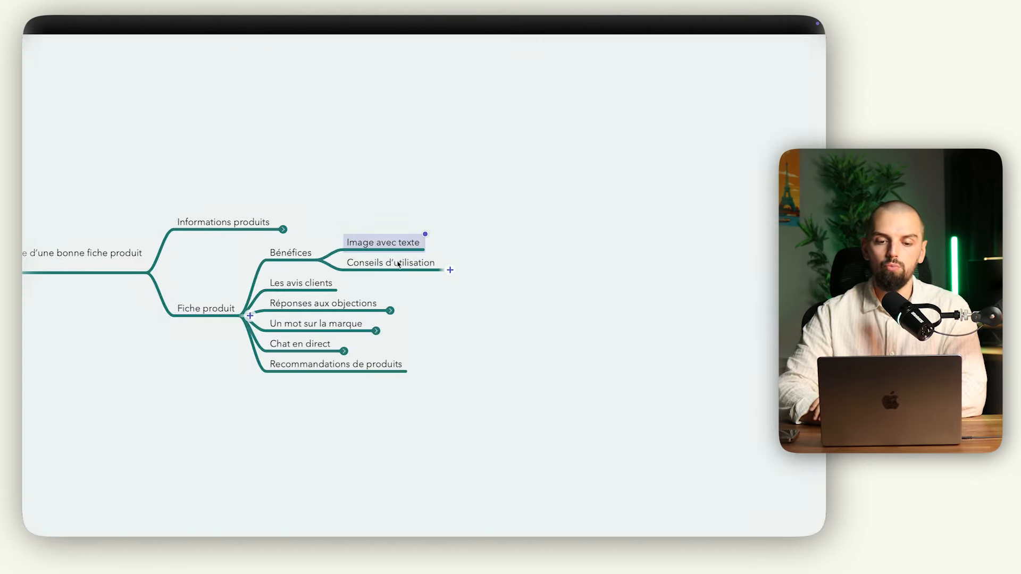
pyautogui.click(471, 205)
pyautogui.hotkey('ctrl', 'Left')
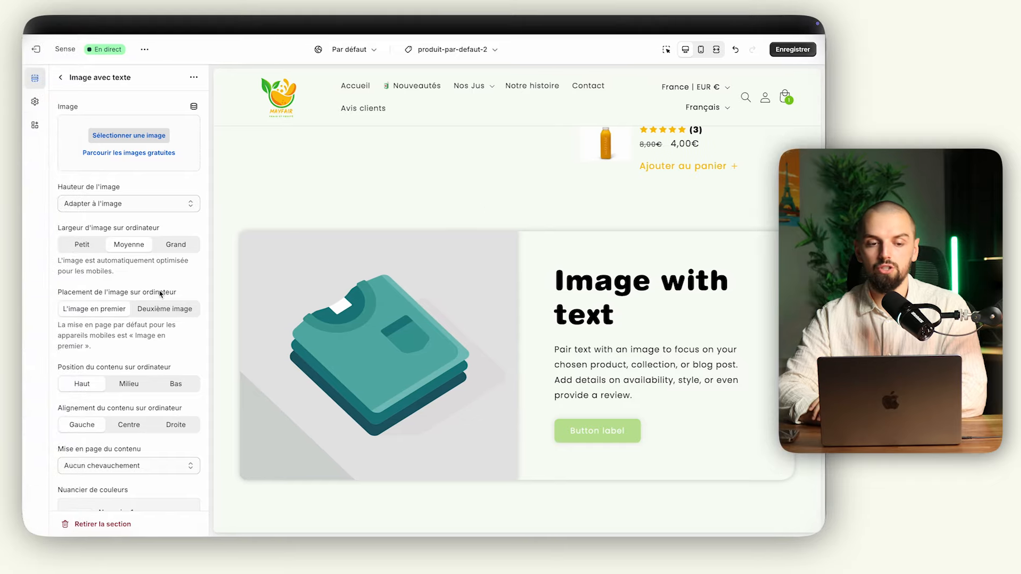
pyautogui.click(194, 107)
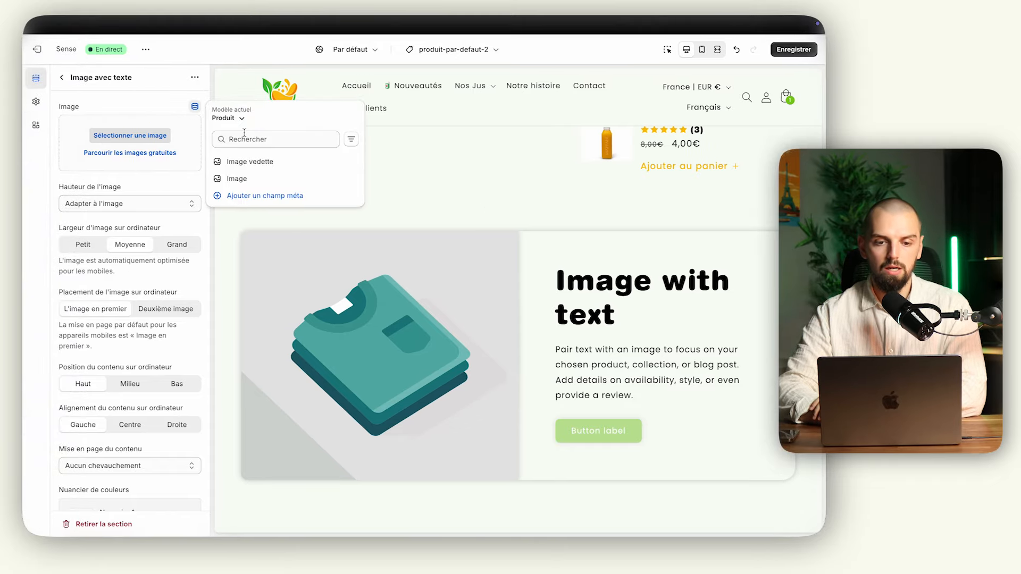
pyautogui.click(263, 196)
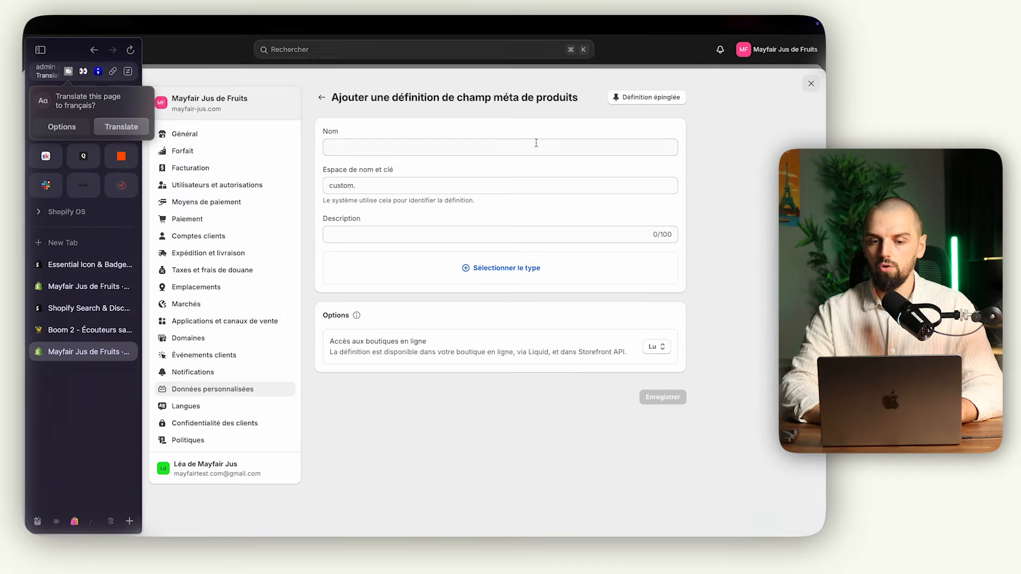
# Create and save a product metafield definition named Image bénéfice 1 with the type Fichier, limited to one file
pyautogui.click(406, 150)
pyautogui.write('Ima')
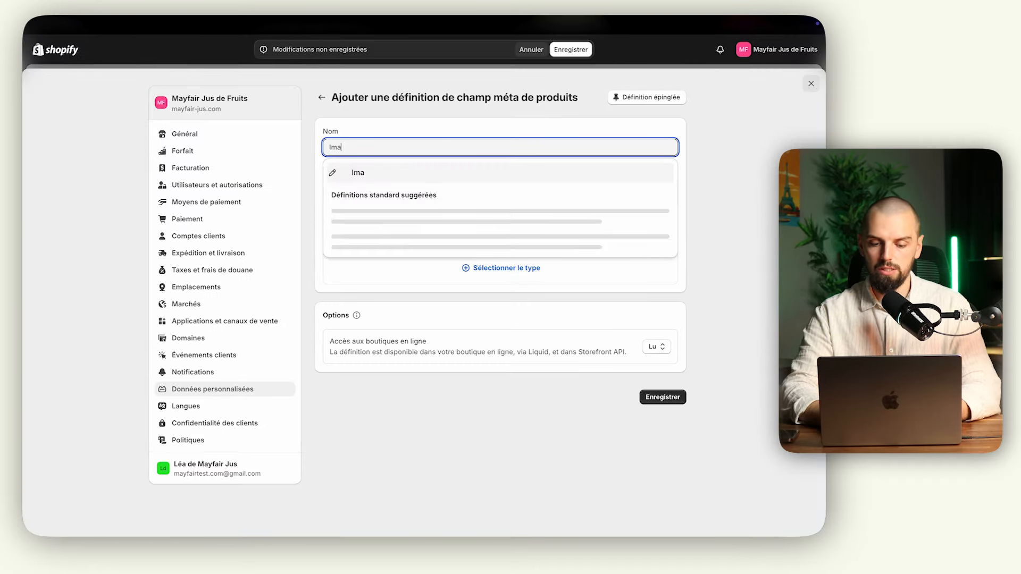
pyautogui.write('ge bénéfice 1')
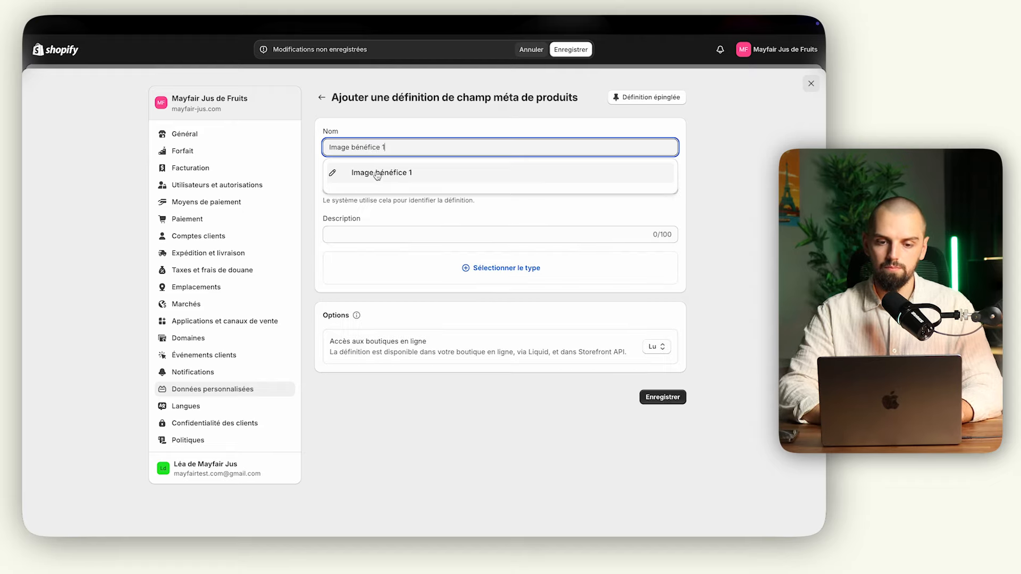
pyautogui.click(393, 176)
pyautogui.click(405, 273)
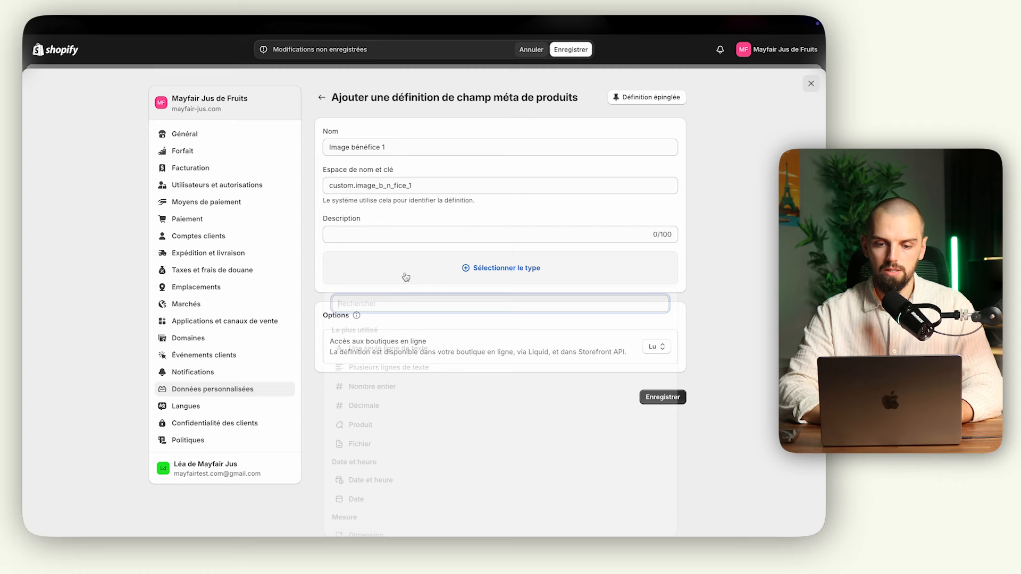
pyautogui.scroll(-5, 394, 447)
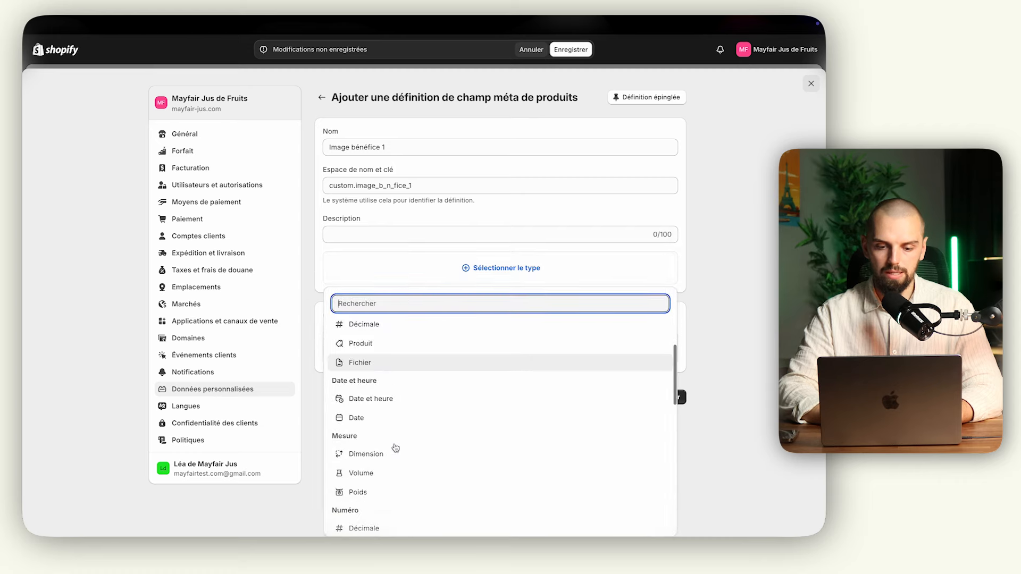
pyautogui.write('fichi')
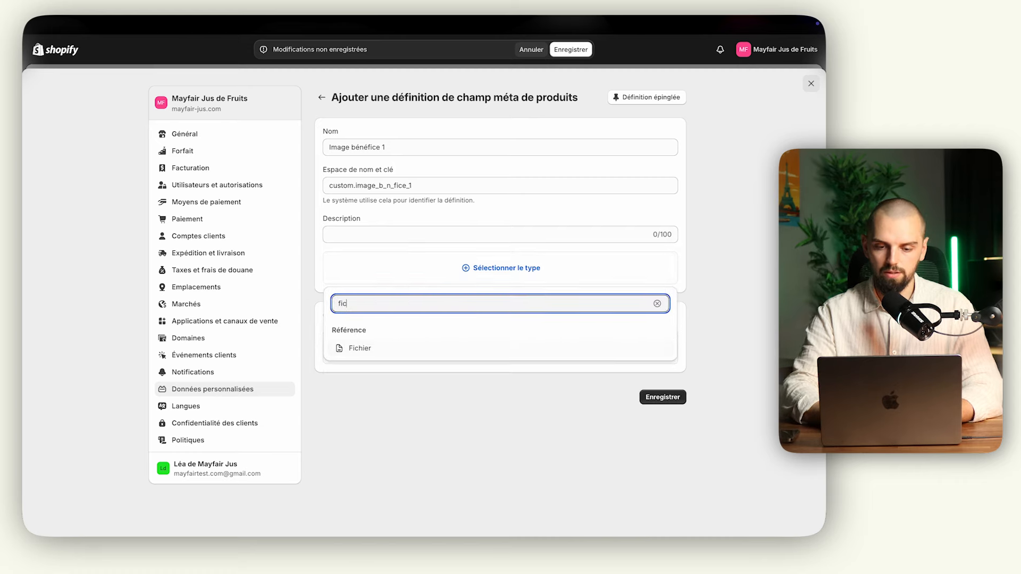
pyautogui.click(367, 349)
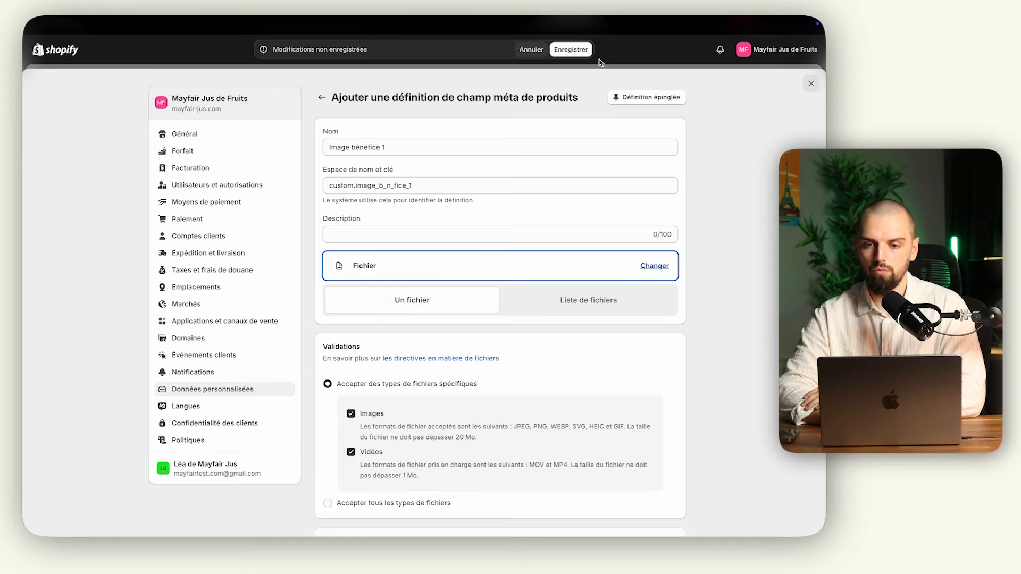
pyautogui.click(582, 50)
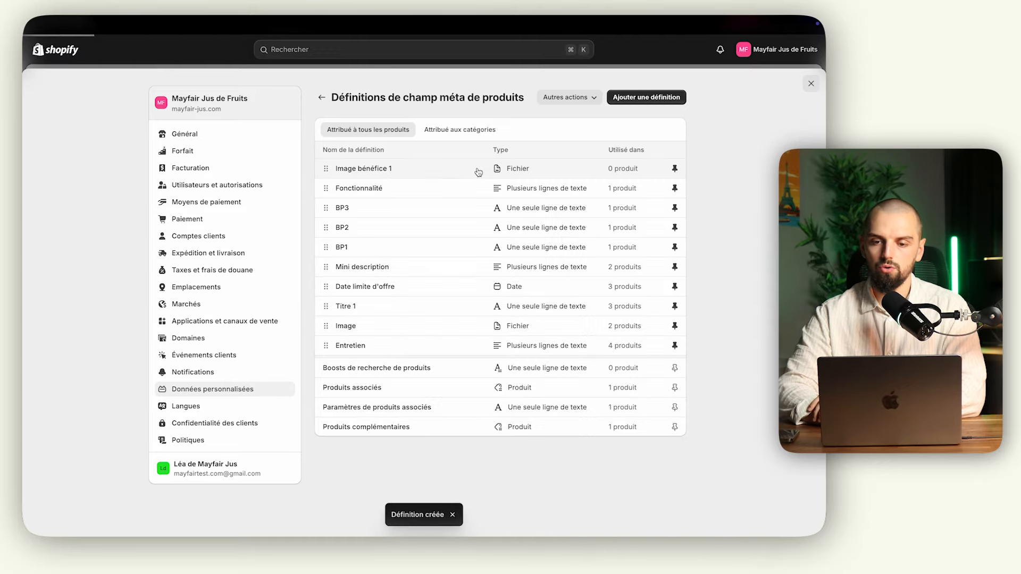
# Add and save a second product metafield definition named Titre bénéfice 1 with the type Une seule ligne de texte
pyautogui.click(644, 98)
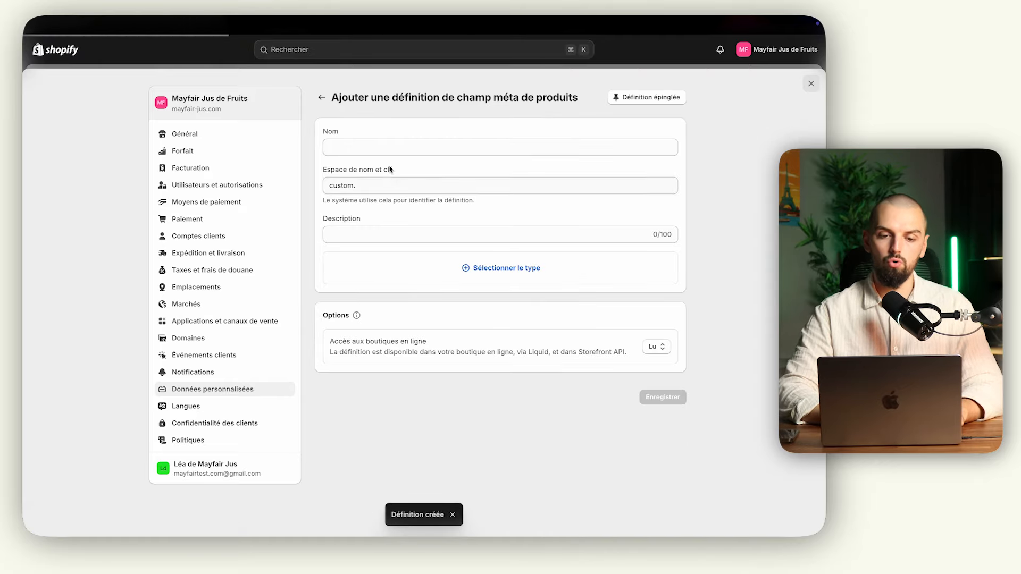
pyautogui.click(388, 147)
pyautogui.write('TItre')
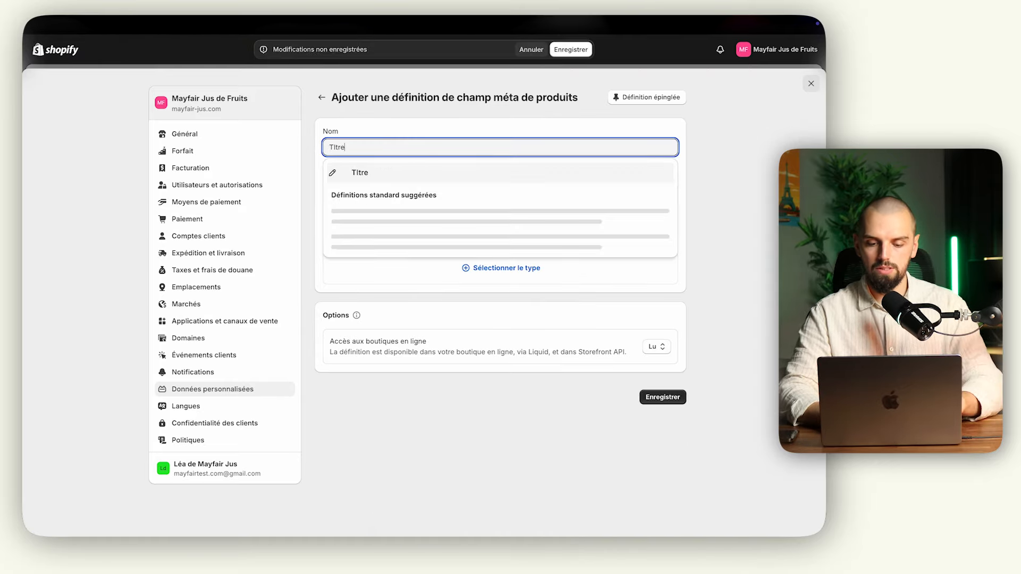
pyautogui.press('BackSpace')
pyautogui.write('i')
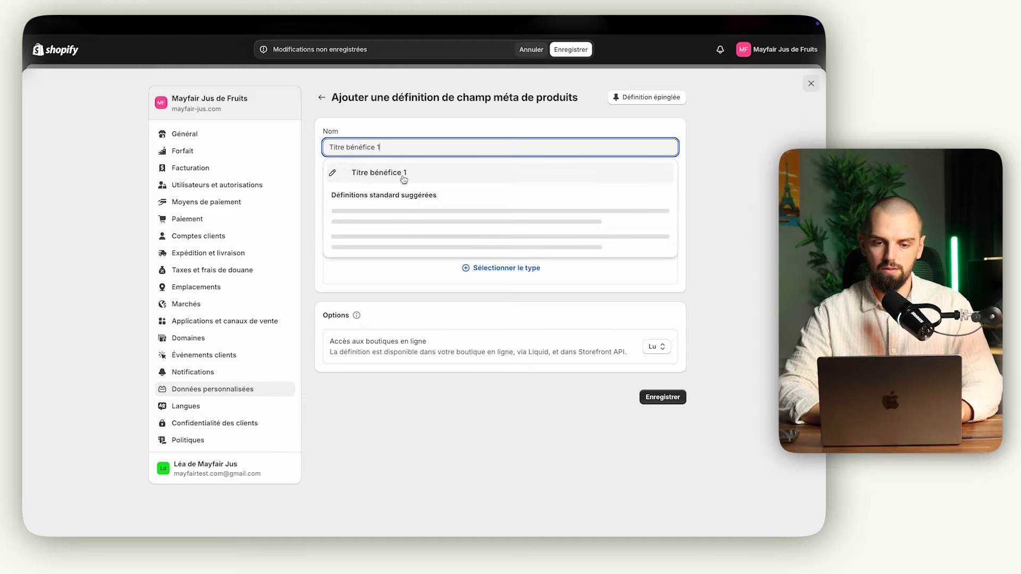
pyautogui.click(402, 176)
pyautogui.click(410, 269)
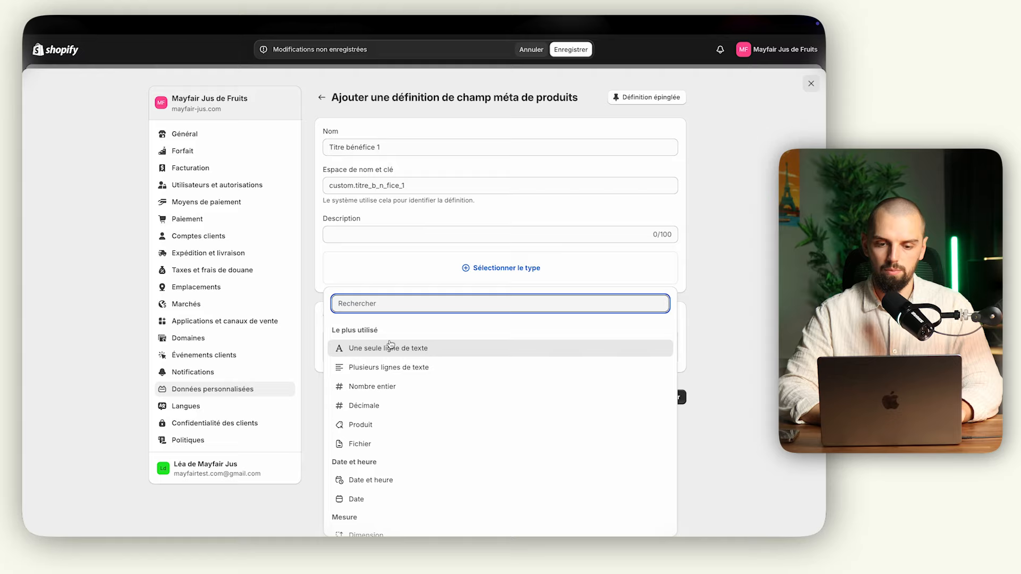
pyautogui.click(393, 349)
pyautogui.click(569, 48)
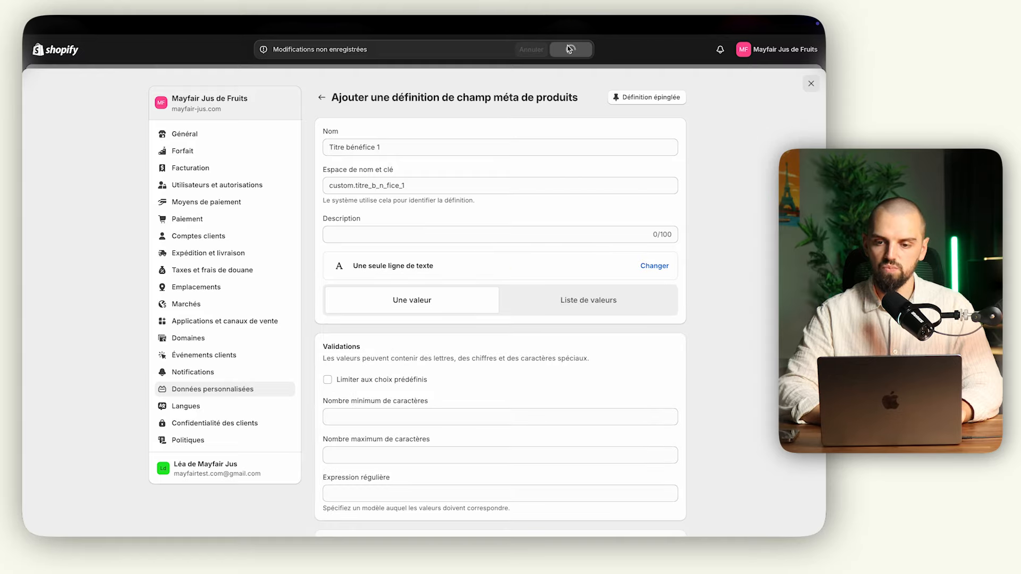
# Create and save a third product metafield definition named Texte bénéfice 1 with the type Plusieurs lignes de texte
pyautogui.click(655, 98)
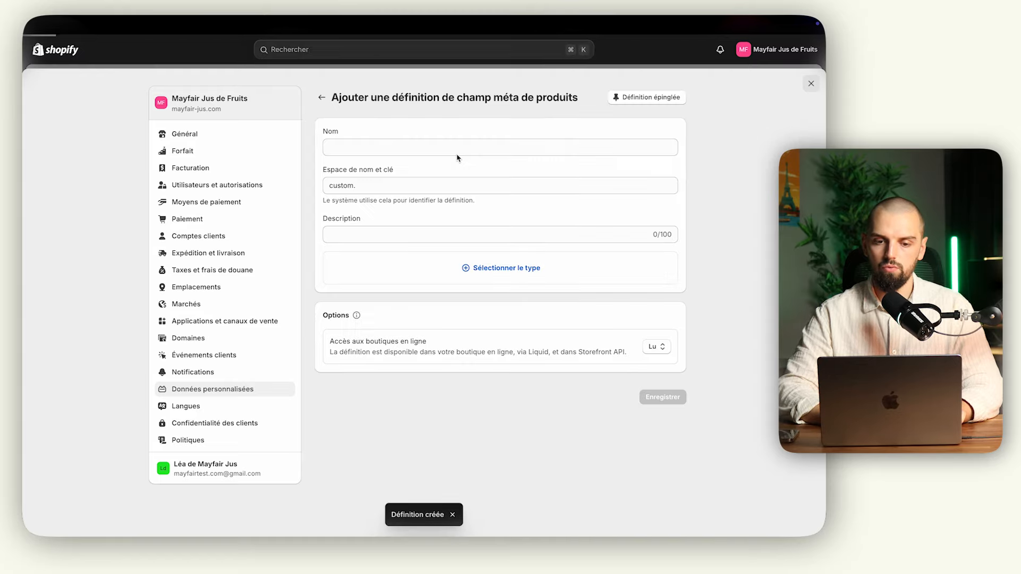
pyautogui.click(413, 148)
pyautogui.write('Te')
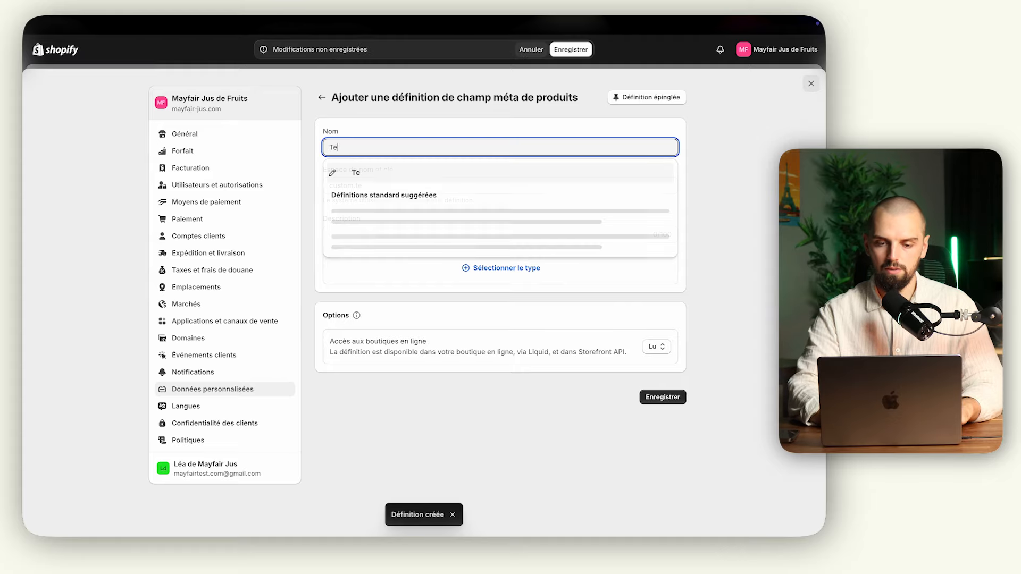
pyautogui.write('xte bénéfice 1')
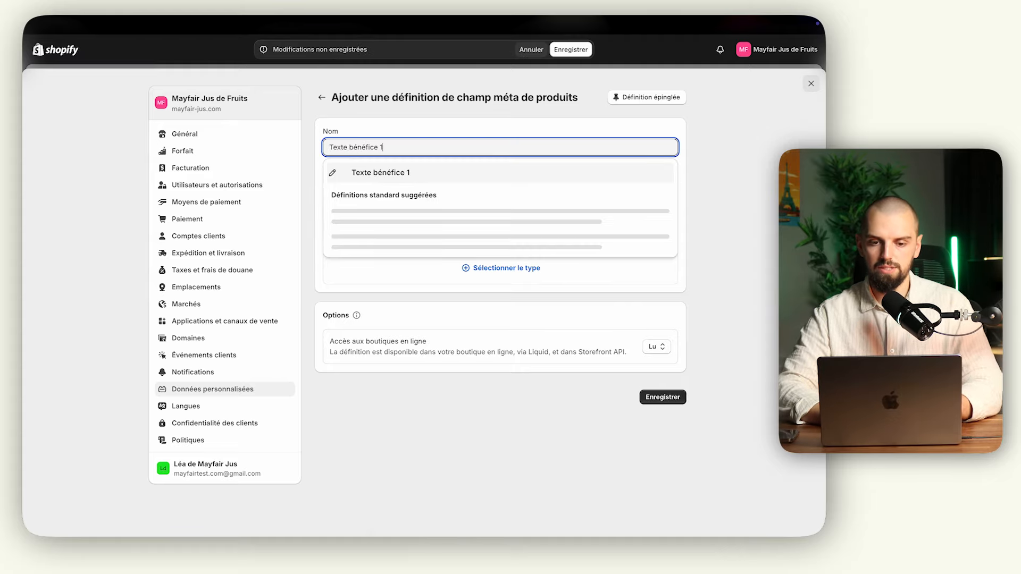
pyautogui.click(387, 270)
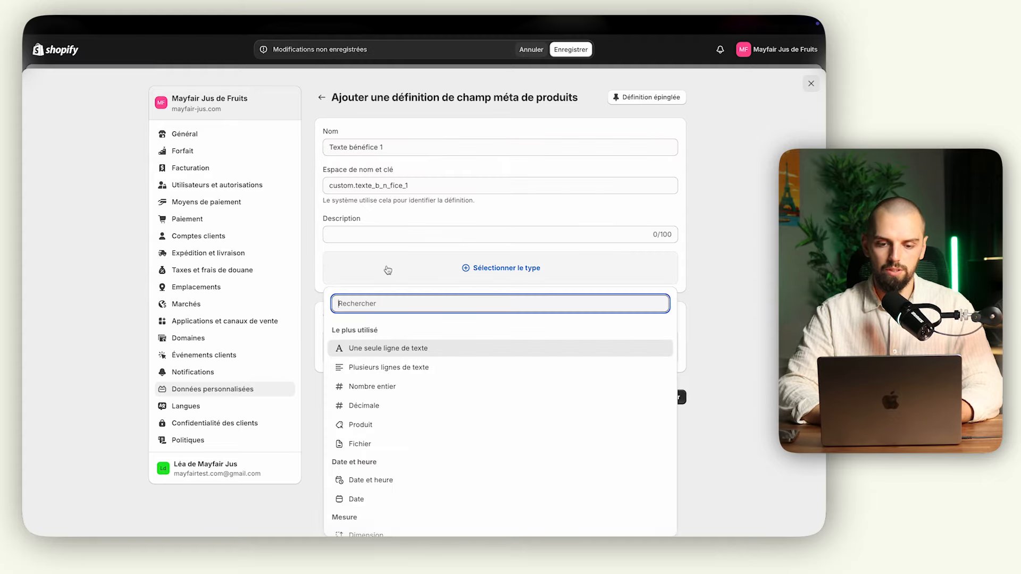
pyautogui.click(393, 368)
pyautogui.click(570, 49)
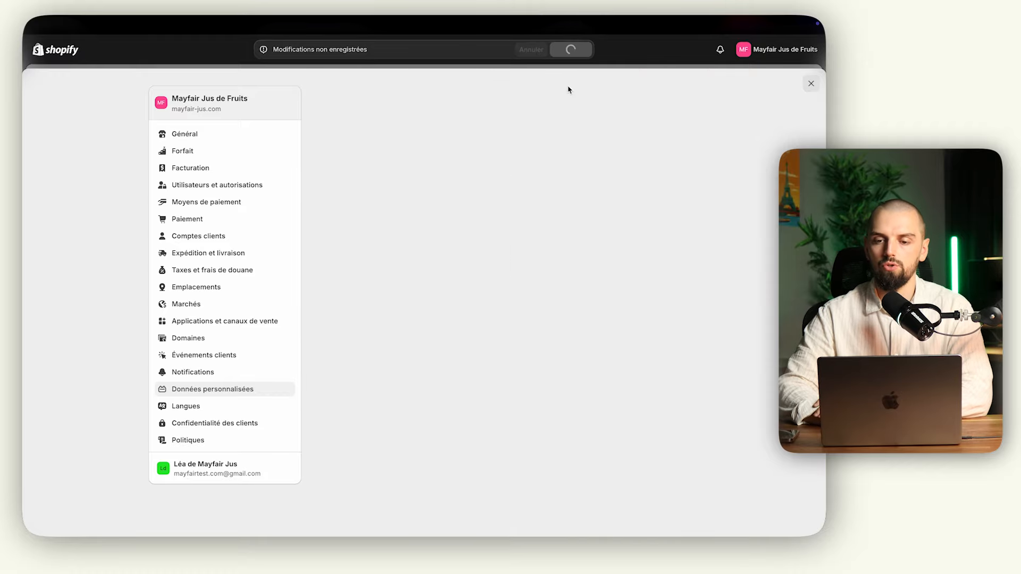
# Open the Boom 2 - Écouteurs sans fil product and assign the MW08-SPORT portrait JPG to its Image bénéfice 1 metafield
pyautogui.click(811, 85)
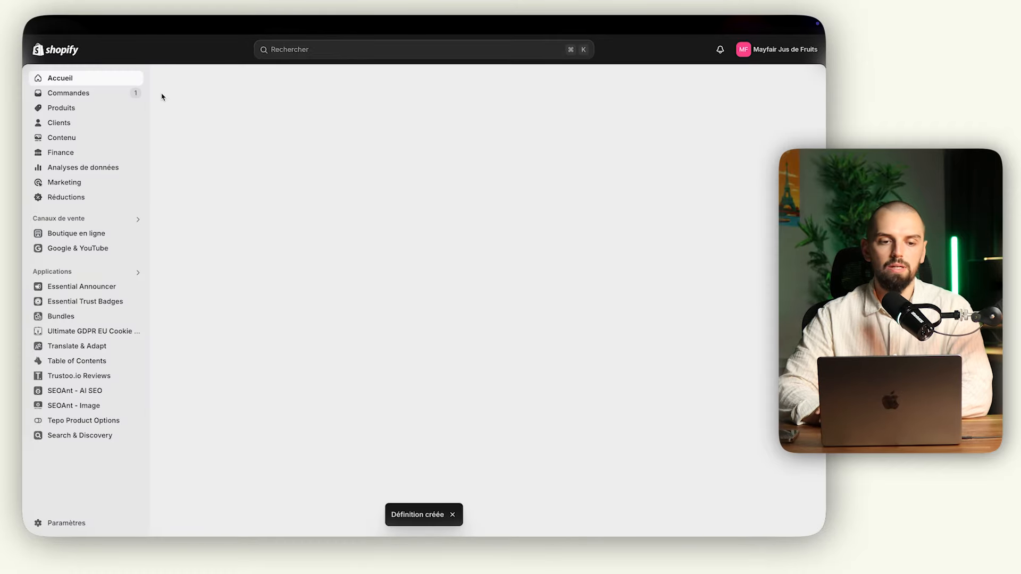
pyautogui.click(88, 109)
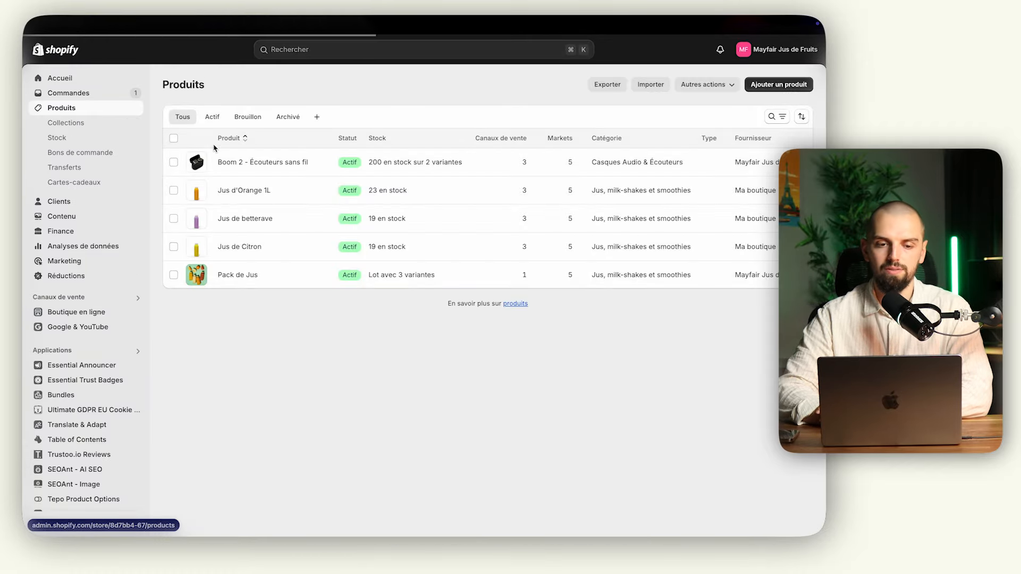
pyautogui.click(248, 212)
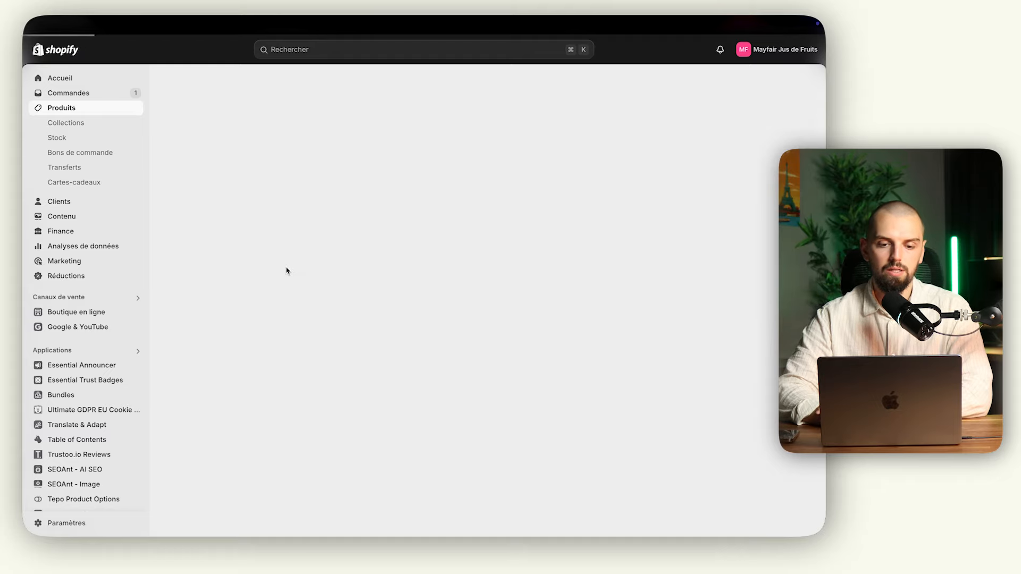
pyautogui.scroll(-15, 223, 342)
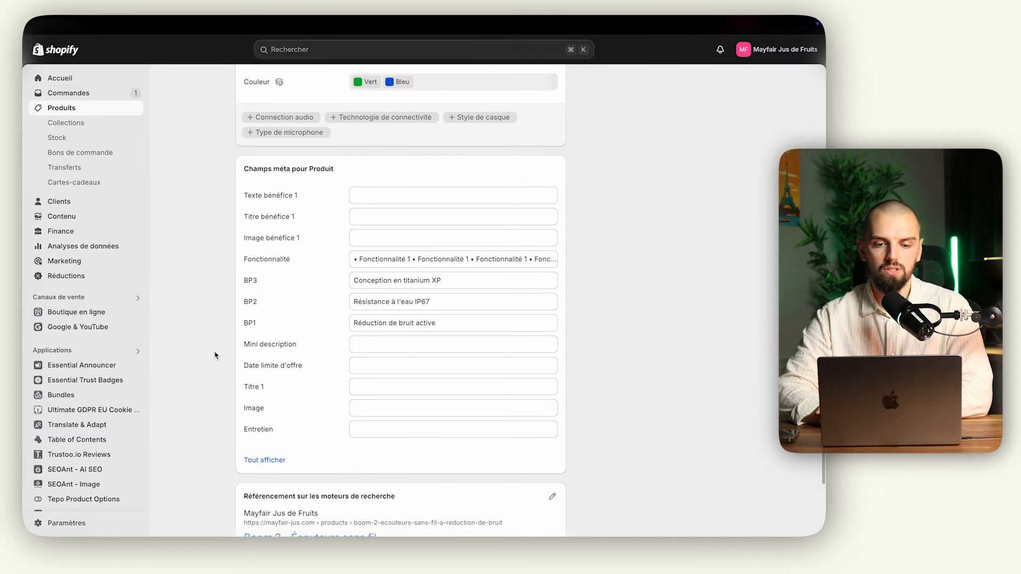
pyautogui.click(374, 240)
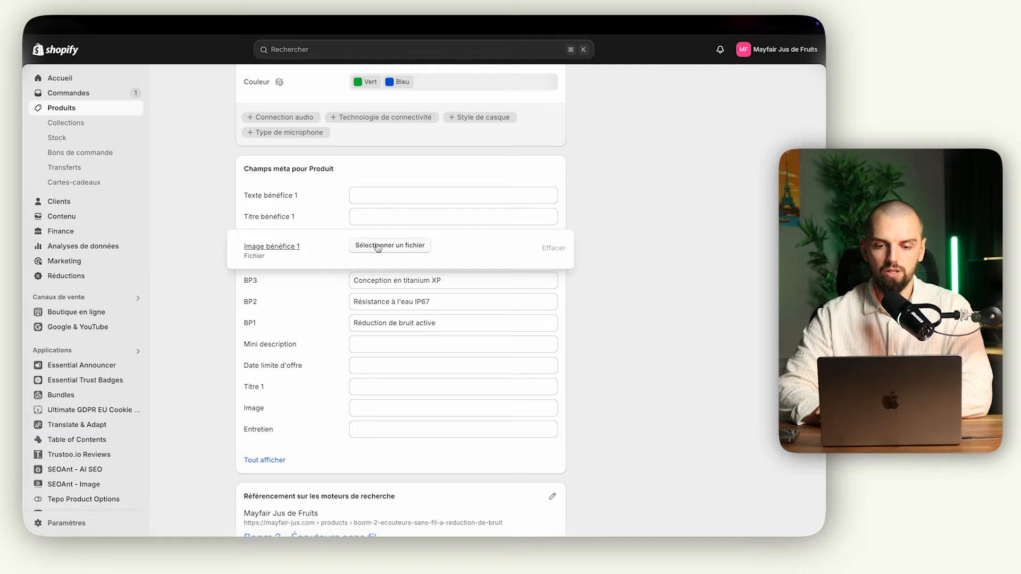
pyautogui.click(377, 246)
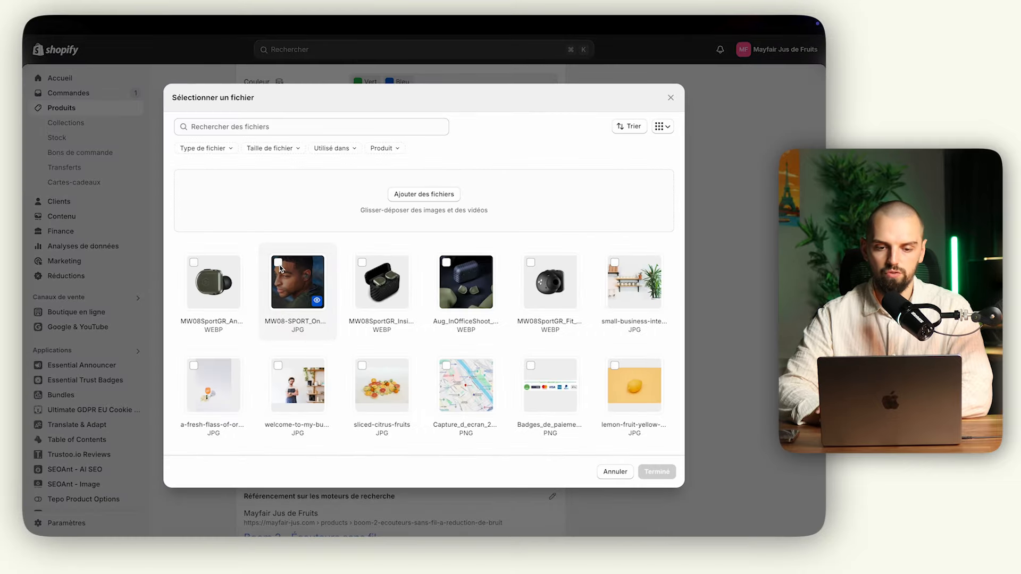
pyautogui.click(278, 263)
pyautogui.click(657, 471)
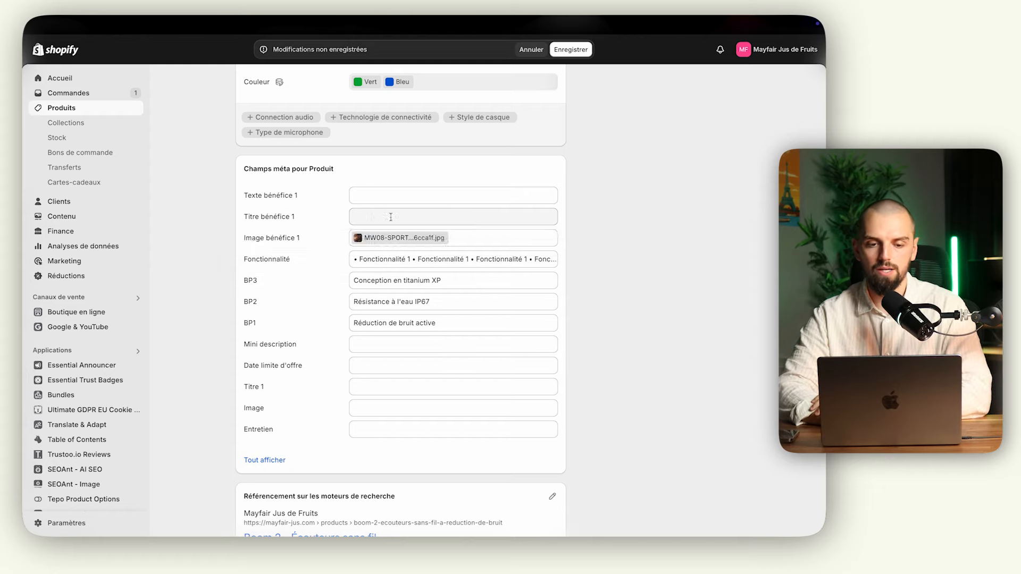
# Fill the product's Titre bénéfice 1 metafield with "Les meilleurs écouteurs pour accompagner votre quotidien"
pyautogui.click(392, 220)
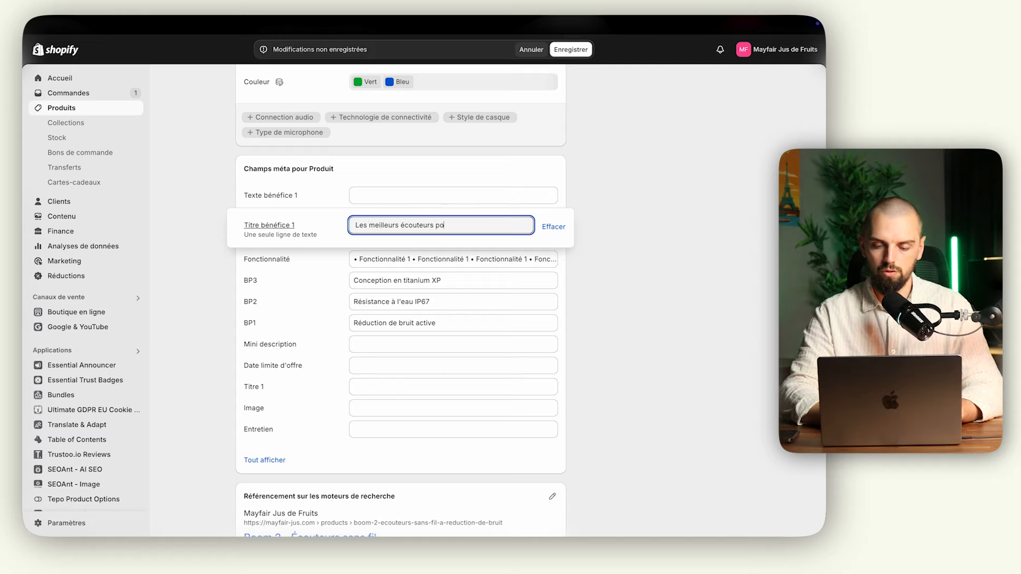
pyautogui.write('er votre vie')
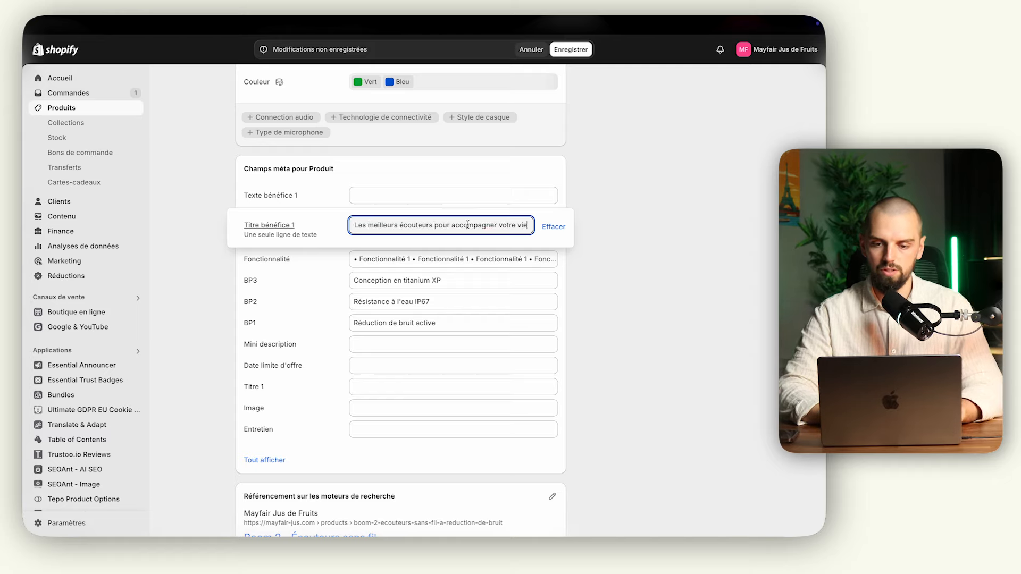
pyautogui.press('BackSpace')
pyautogui.press('BackSpace')
pyautogui.press('BackSpace')
pyautogui.press('BackSpace')
pyautogui.write('quotidien')
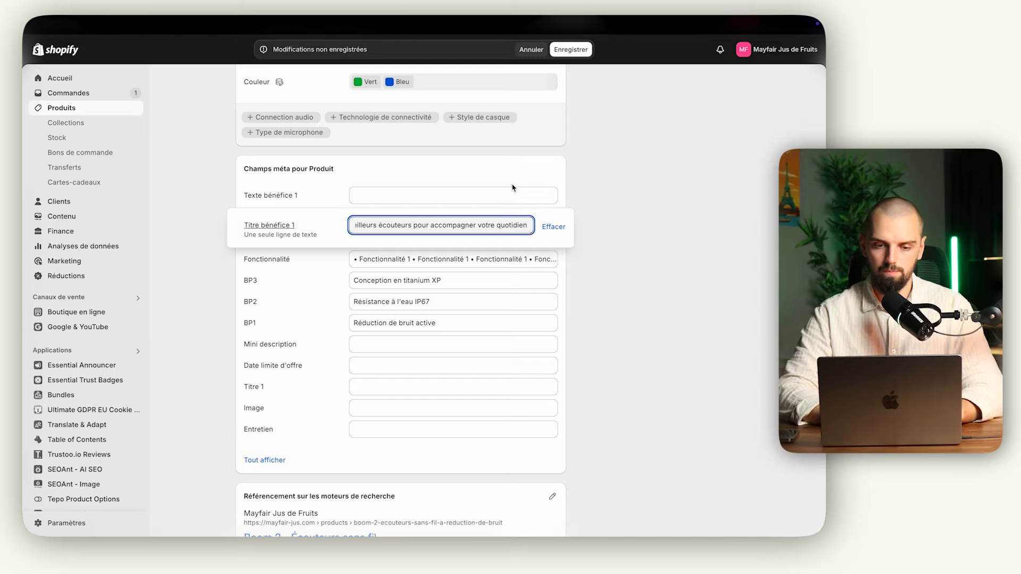
# Fill the Texte bénéfice 1 metafield with three "• Fonctionnalité 1" lines and save the product
pyautogui.click(483, 200)
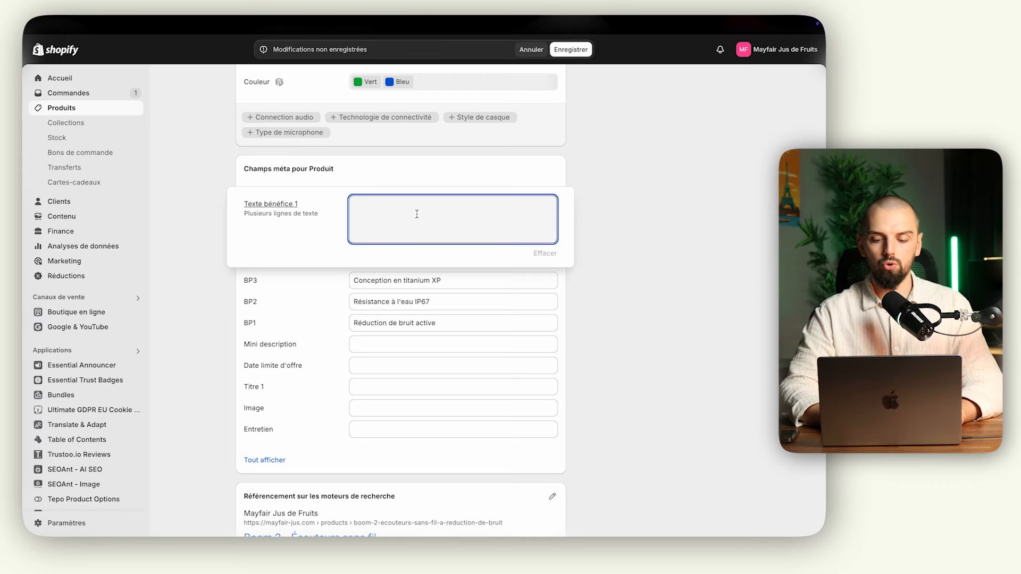
pyautogui.write('• Fonctionnalité 1')
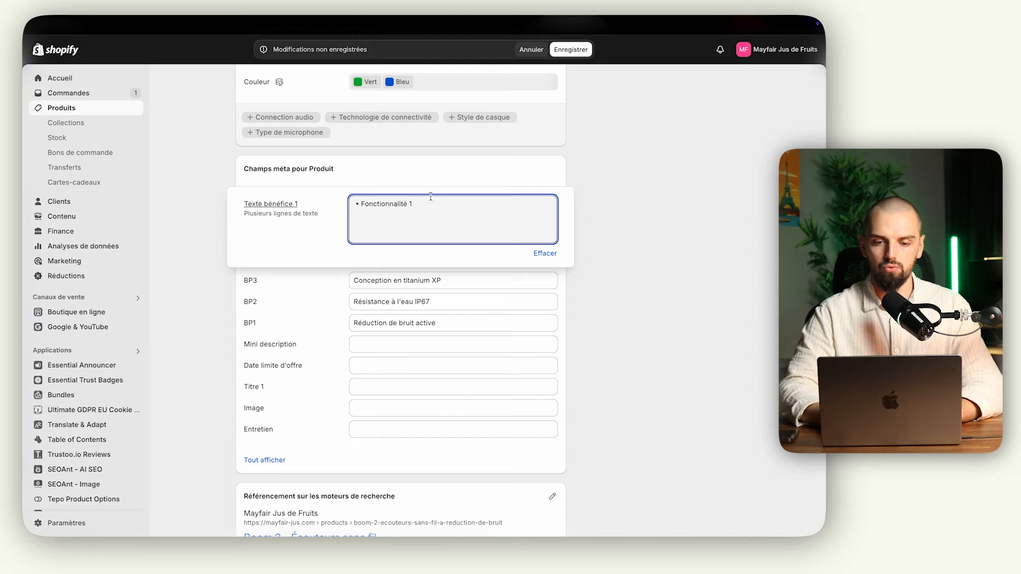
pyautogui.press('Return')
pyautogui.write('• Fonctionnalité 1')
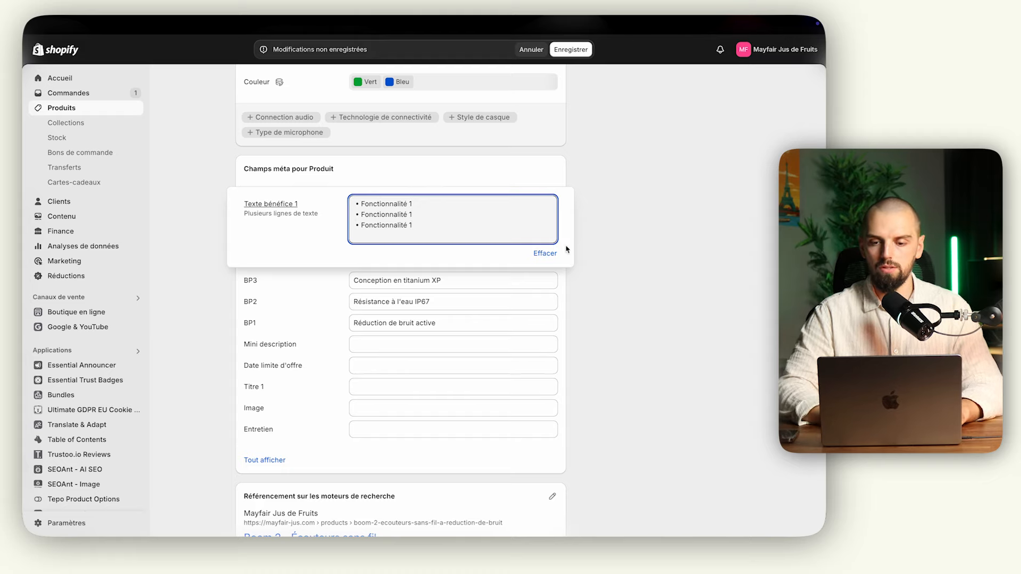
pyautogui.click(617, 234)
pyautogui.click(571, 49)
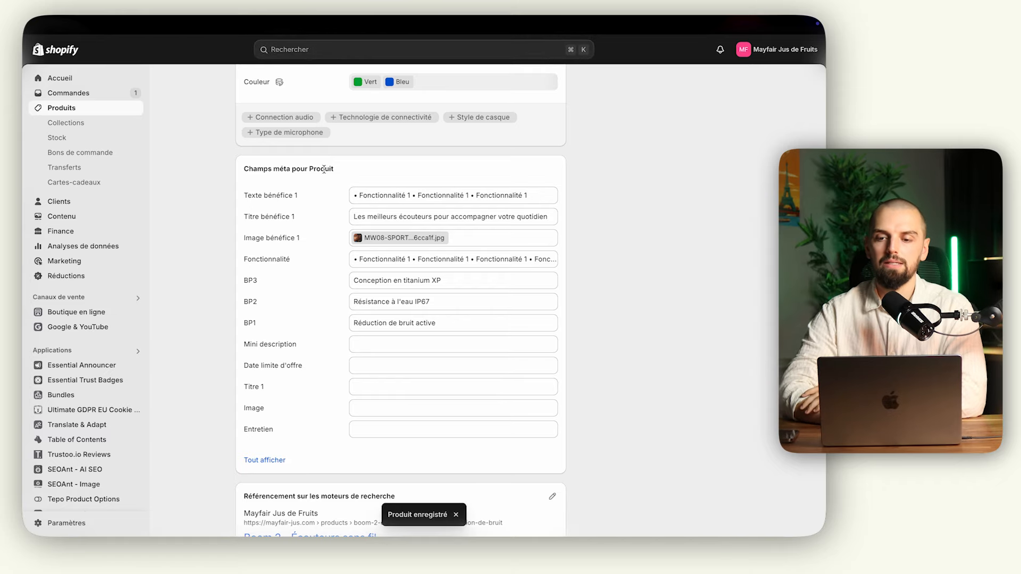
# Return to the theme editor and connect the Image avec texte section's image to the Image bénéfice 1 metafield
pyautogui.moveTo(23, 235)
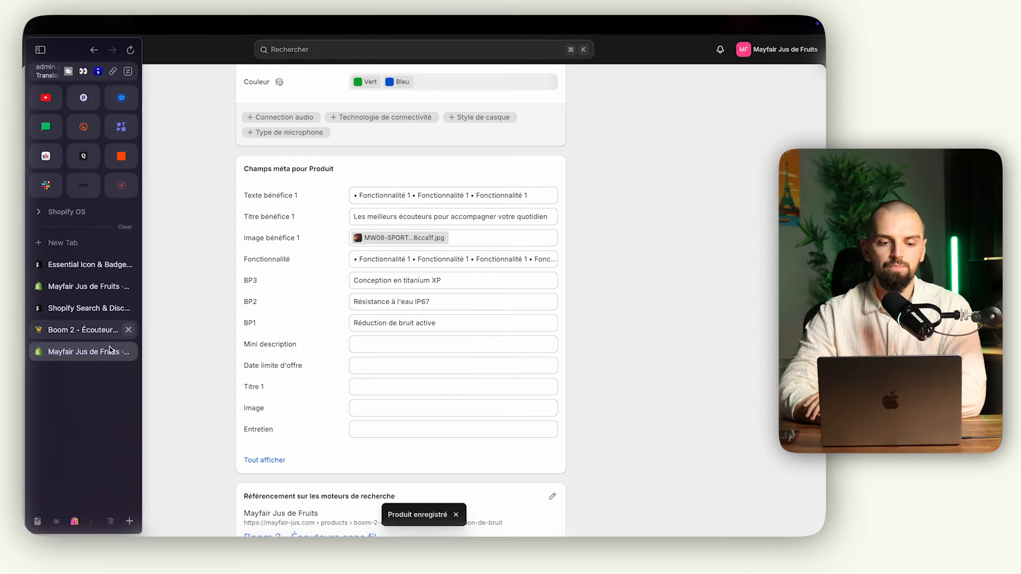
pyautogui.click(88, 290)
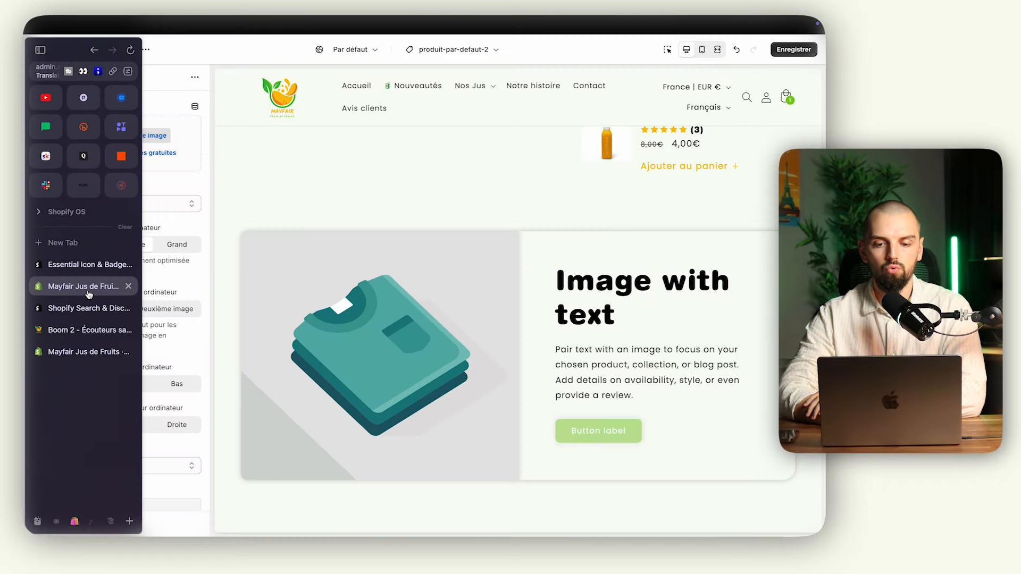
pyautogui.click(196, 107)
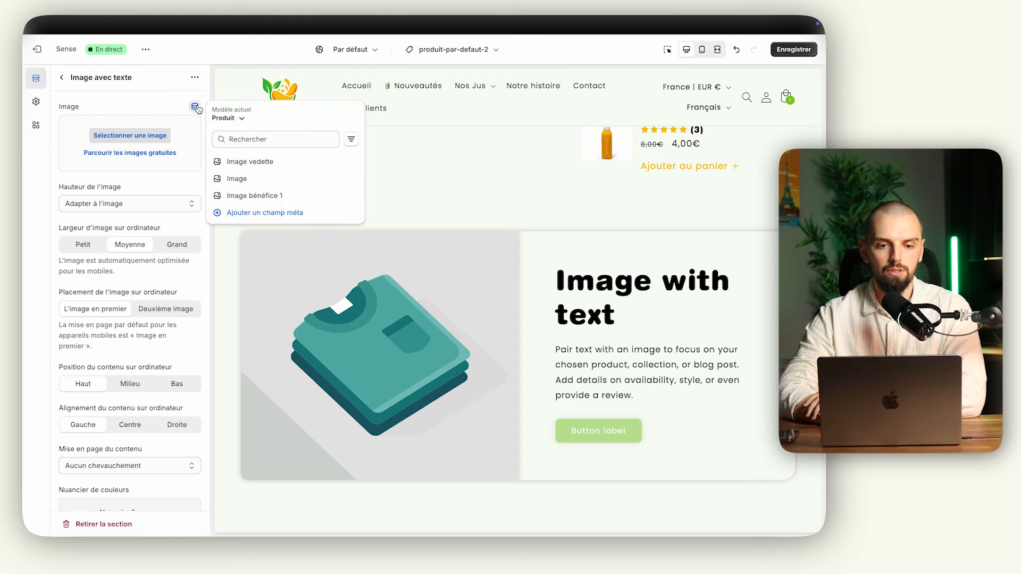
pyautogui.click(254, 197)
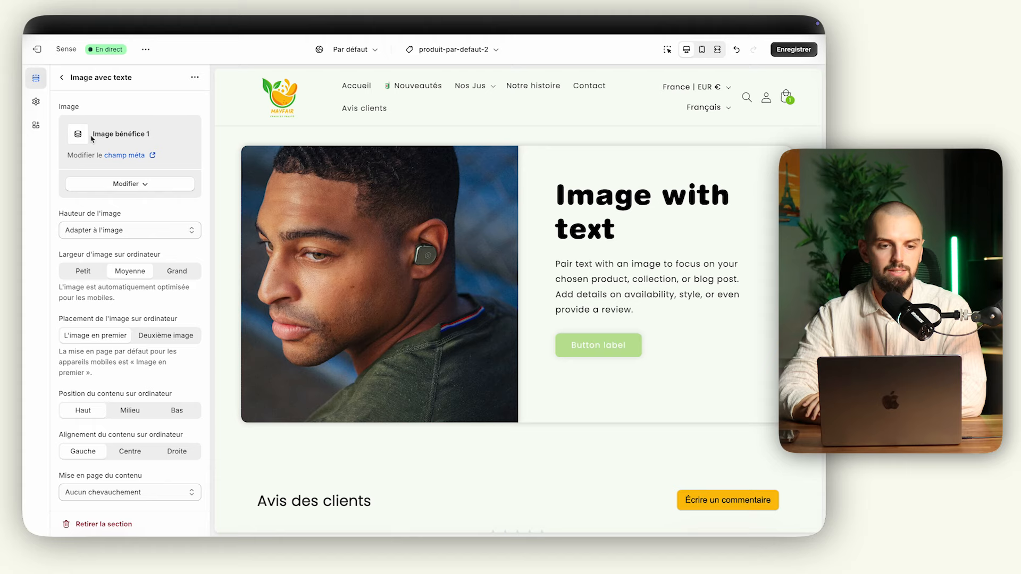
pyautogui.click(64, 79)
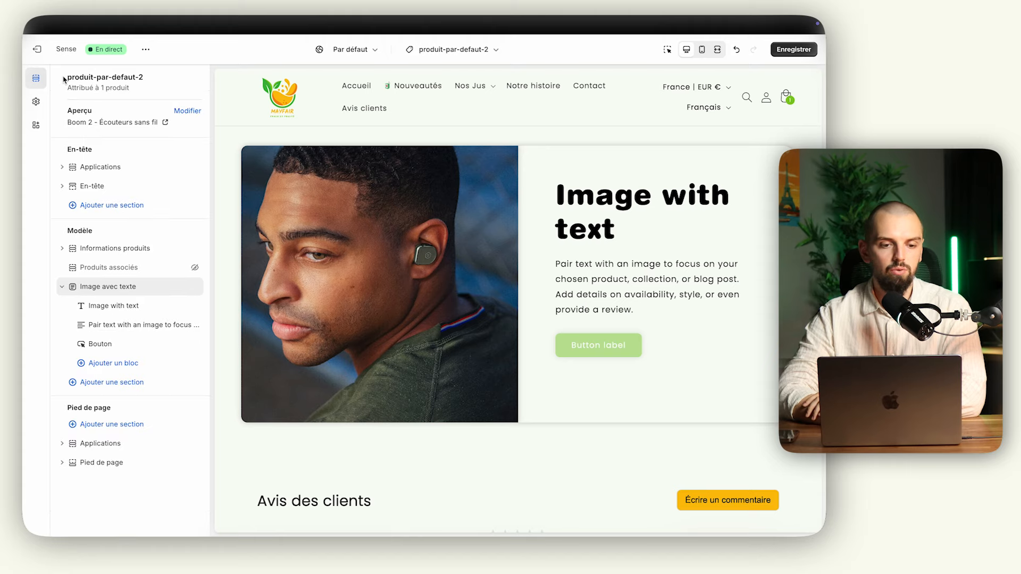
# Replace the section title's default text with the Titre bénéfice 1 metafield and set the title size to Petit
pyautogui.click(127, 311)
pyautogui.click(194, 106)
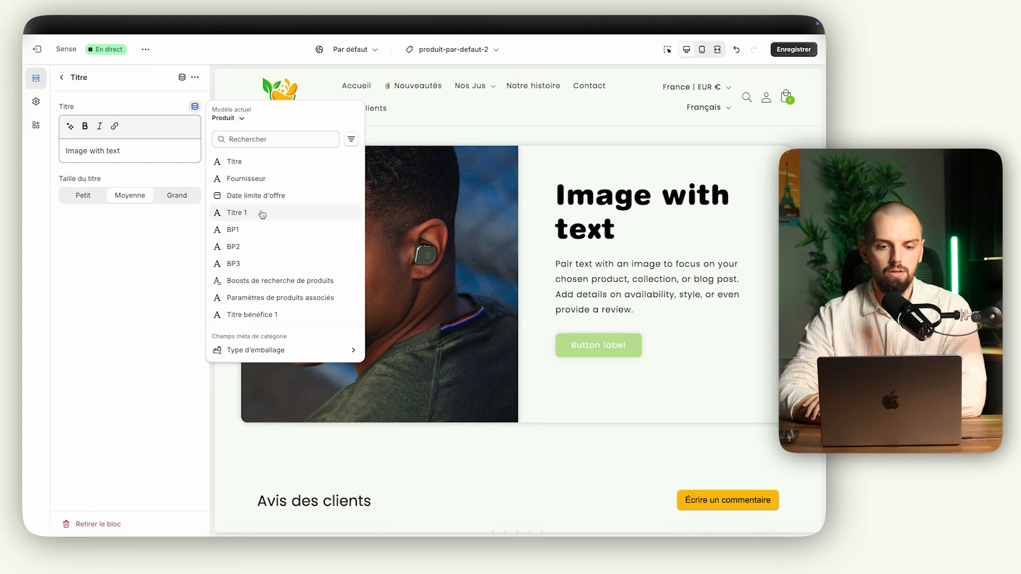
pyautogui.click(277, 316)
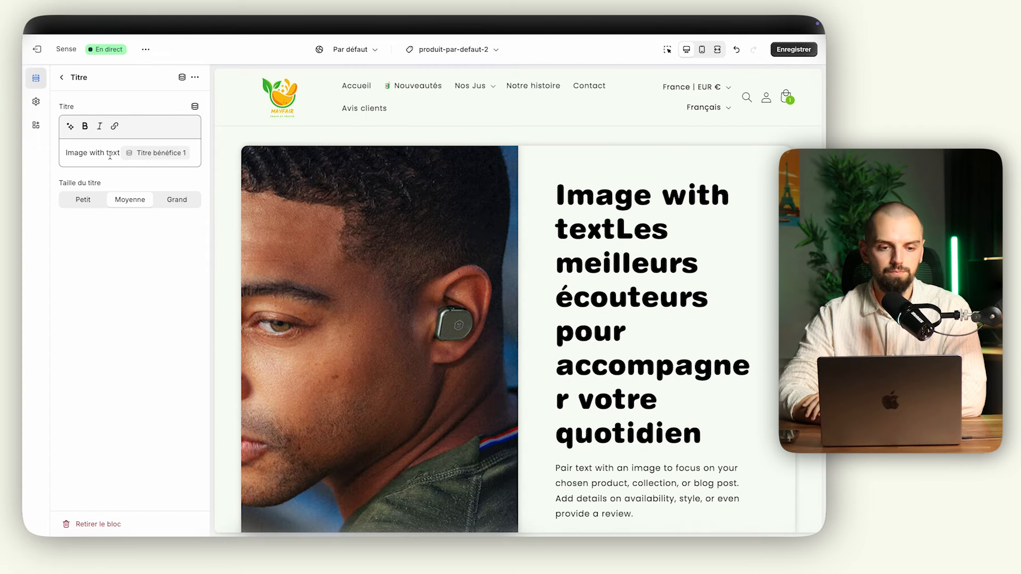
pyautogui.click(117, 153)
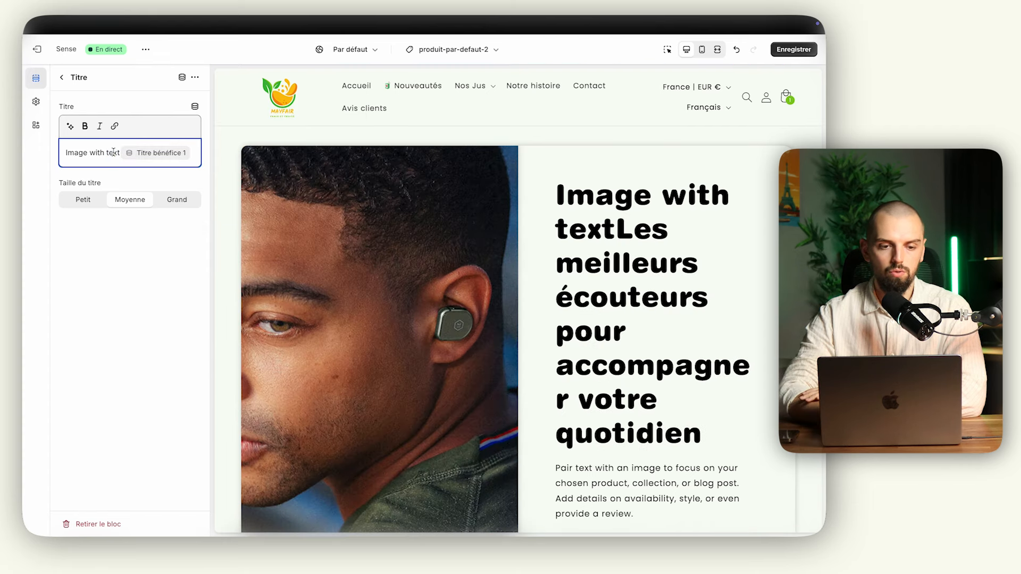
pyautogui.press('BackSpace')
pyautogui.press('BackSpace')
pyautogui.press('BackSpace')
pyautogui.press('BackSpace')
pyautogui.press('BackSpace')
pyautogui.press('BackSpace')
pyautogui.press('BackSpace')
pyautogui.press('BackSpace')
pyautogui.press('BackSpace')
pyautogui.press('BackSpace')
pyautogui.press('BackSpace')
pyautogui.press('BackSpace')
pyautogui.press('BackSpace')
pyautogui.press('BackSpace')
pyautogui.press('BackSpace')
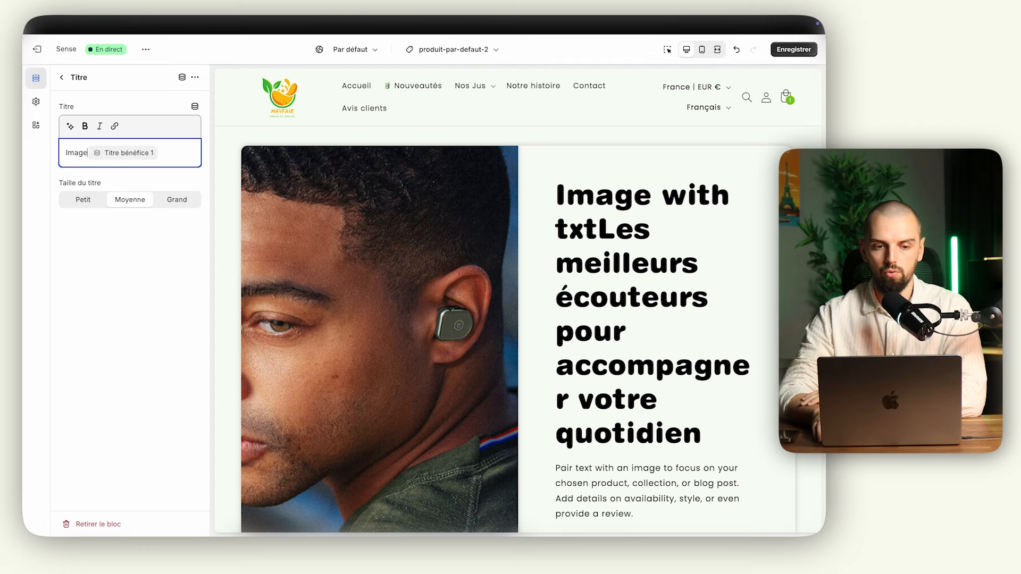
pyautogui.click(83, 199)
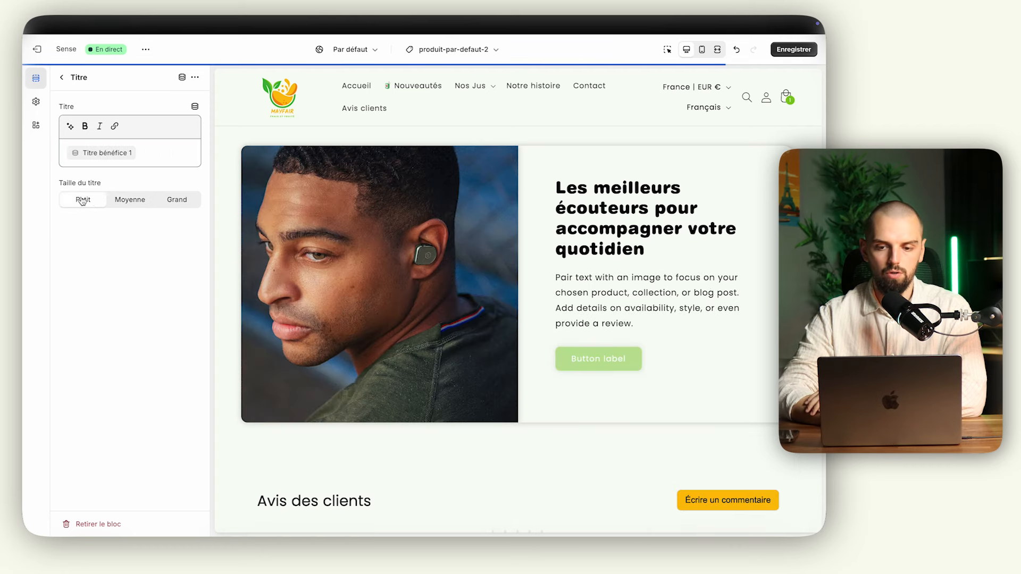
pyautogui.click(62, 78)
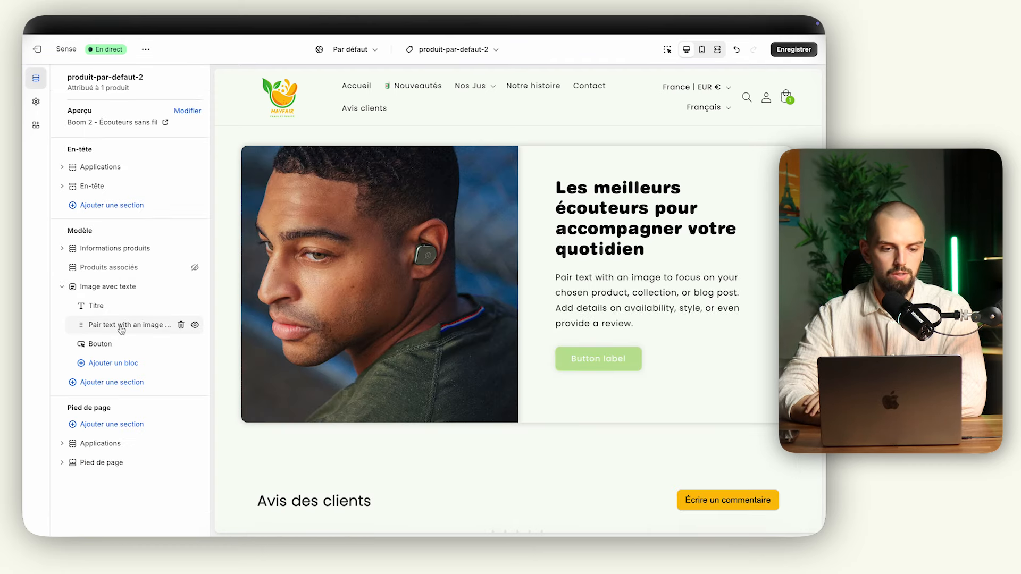
# Replace the section's default paragraph with the Texte bénéfice 1 metafield and delete the Bouton block
pyautogui.click(120, 326)
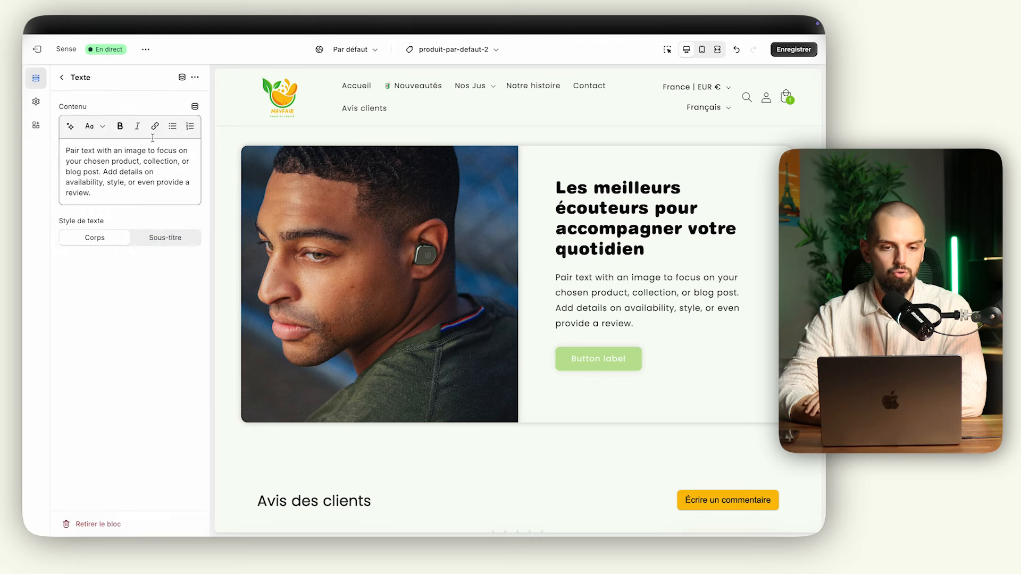
pyautogui.tripleClick(112, 184)
pyautogui.press('BackSpace')
pyautogui.click(194, 106)
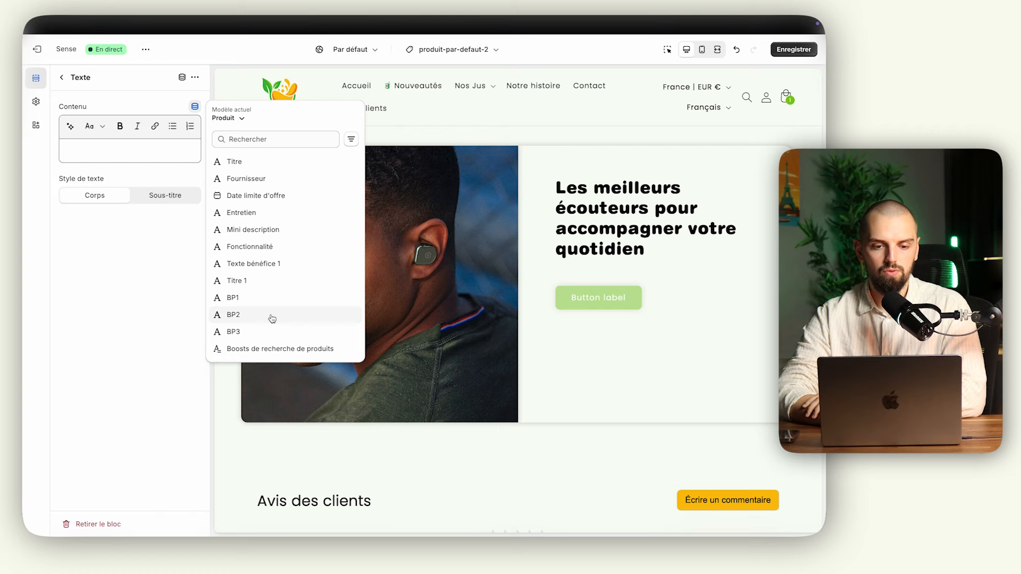
pyautogui.click(279, 264)
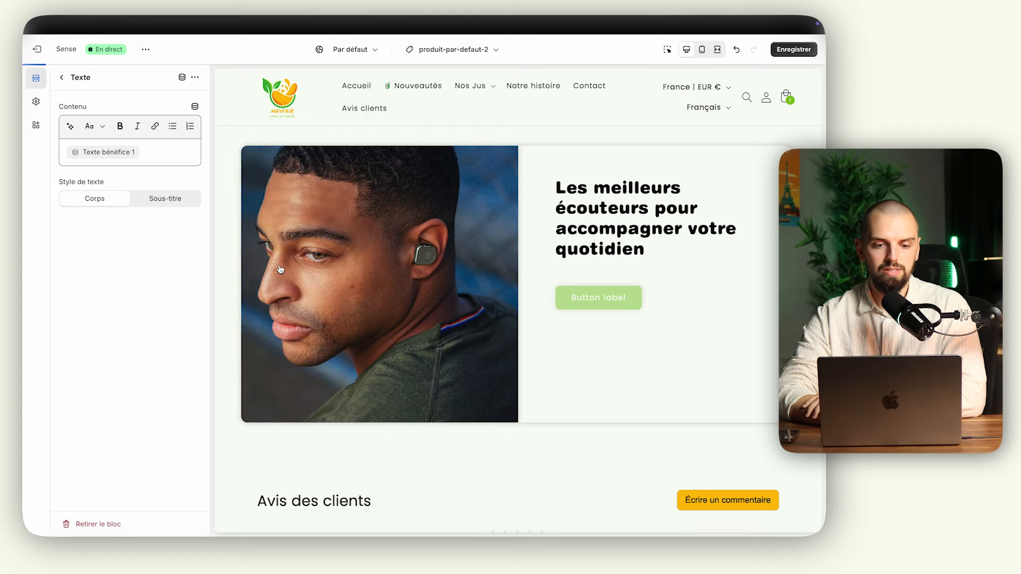
pyautogui.click(63, 78)
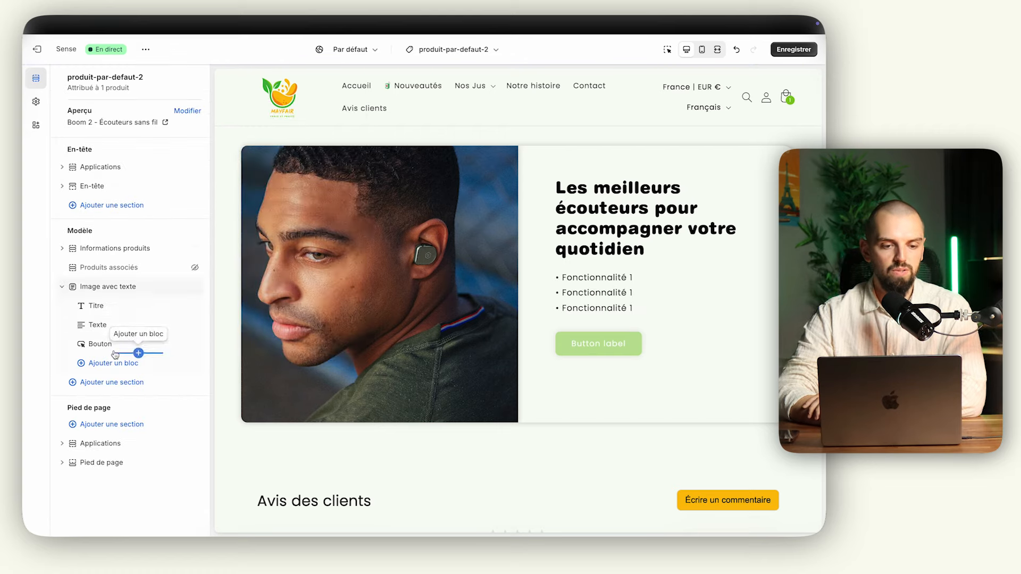
pyautogui.click(180, 344)
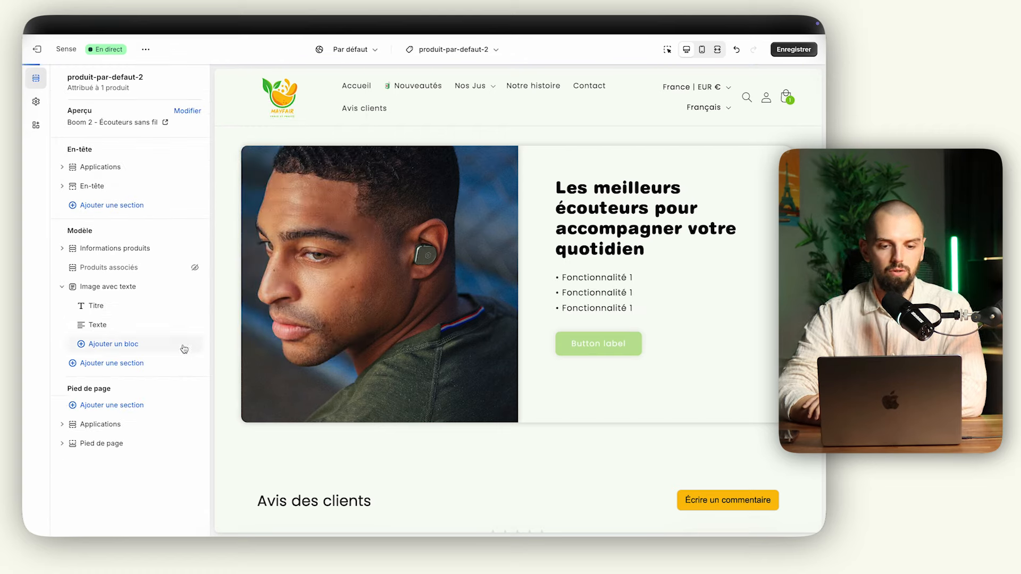
# Save the template and set the Image avec texte section's desktop image width to Petit
pyautogui.click(795, 50)
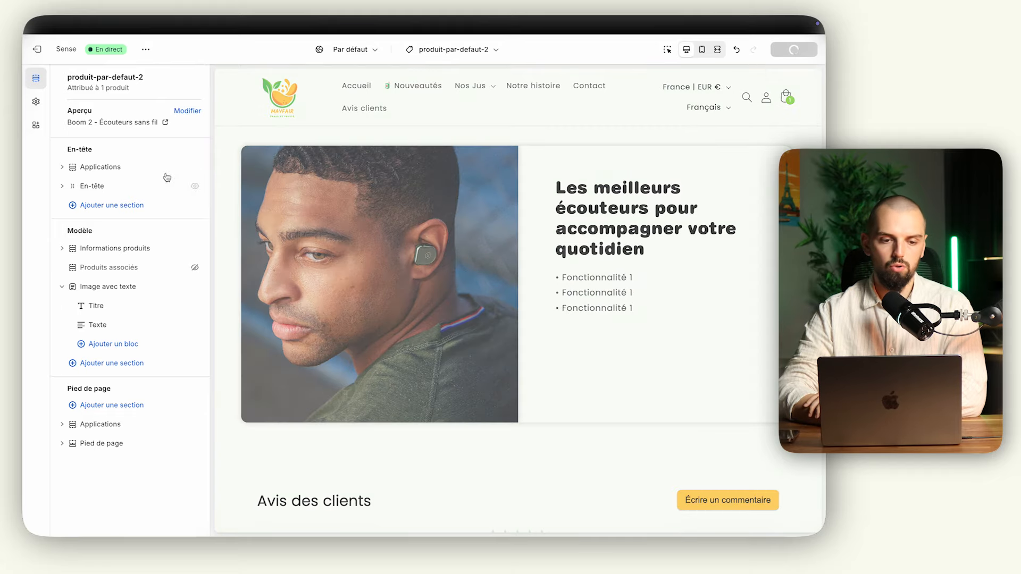
pyautogui.click(126, 290)
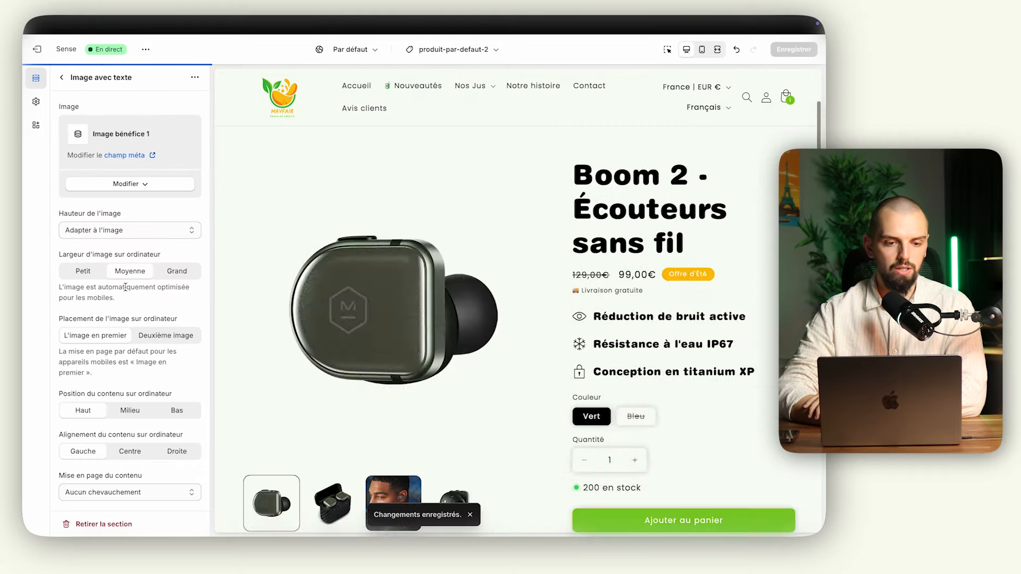
pyautogui.click(84, 271)
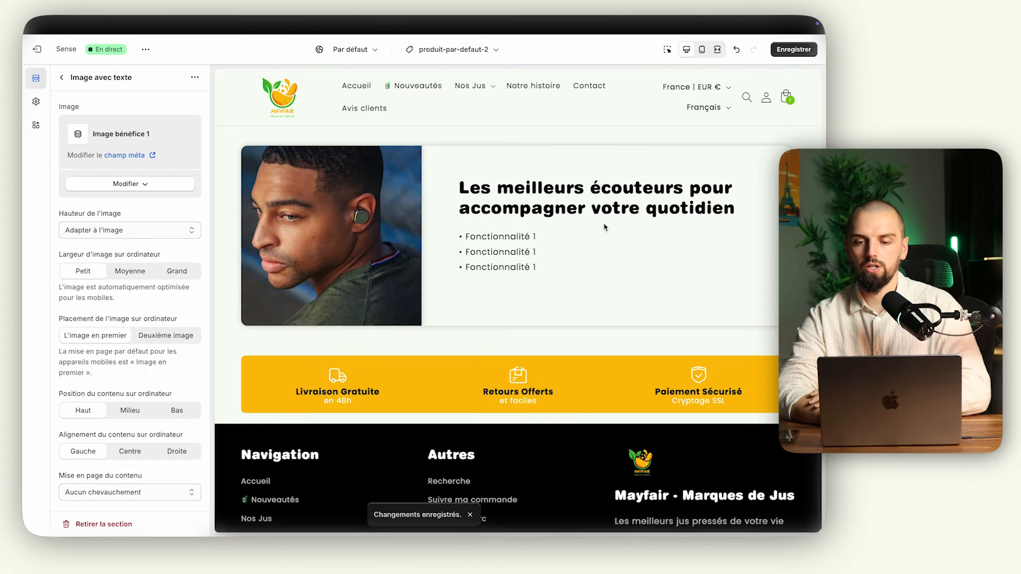
# Check the benefit section's title and Fonctionnalité lines in the full-width preview, then return to the desktop view
pyautogui.click(716, 49)
pyautogui.scroll(1, 540, 322)
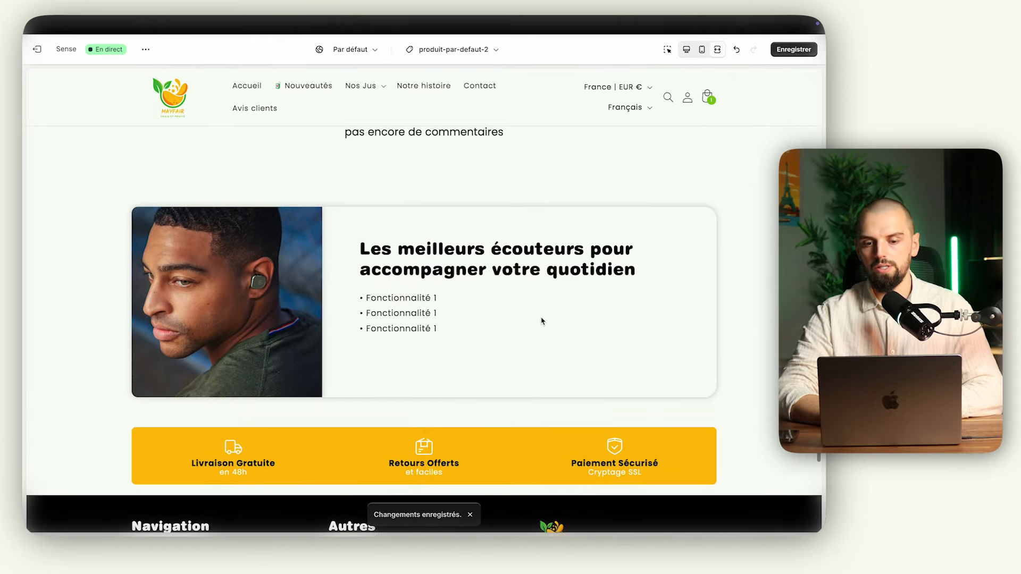
pyautogui.moveTo(371, 303); pyautogui.dragTo(451, 356)
pyautogui.click(401, 288)
pyautogui.moveTo(370, 300); pyautogui.dragTo(386, 309)
pyautogui.click(421, 331)
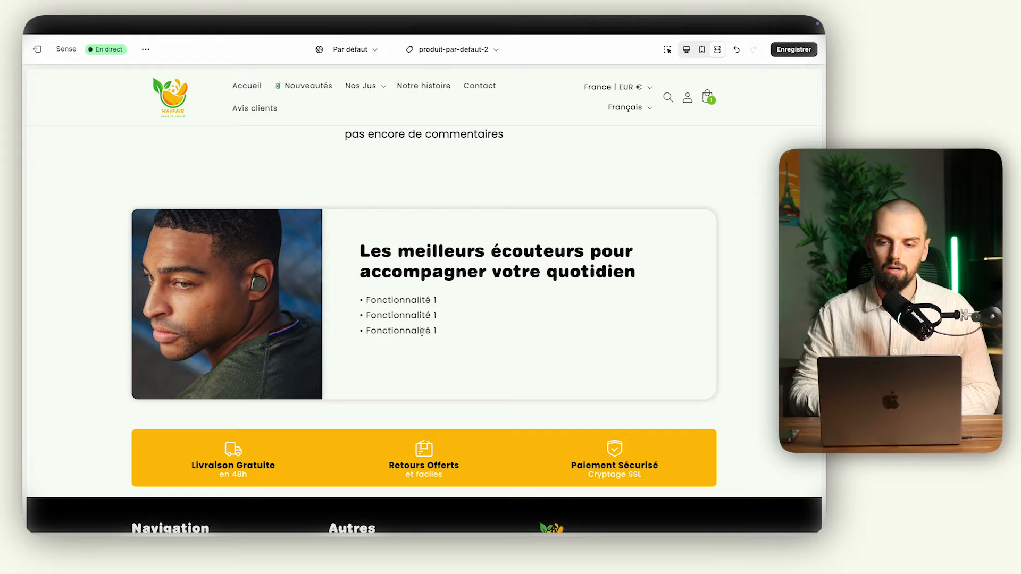
pyautogui.click(686, 49)
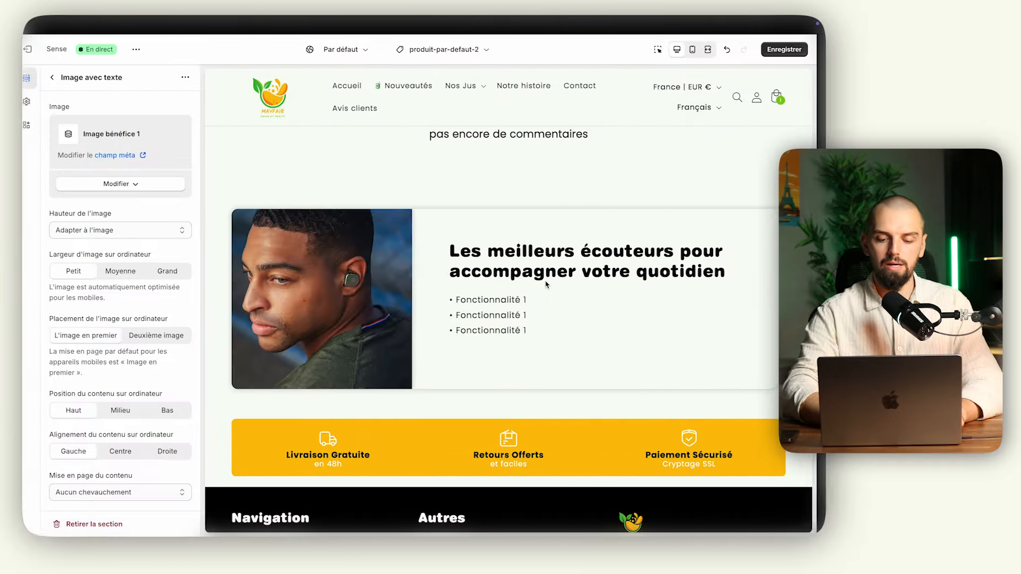
# Open asphalte.com in a new tab, enter the Homme shop and open the Le Pull Parfait product page
pyautogui.press('super+t')
pyautogui.write('asp')
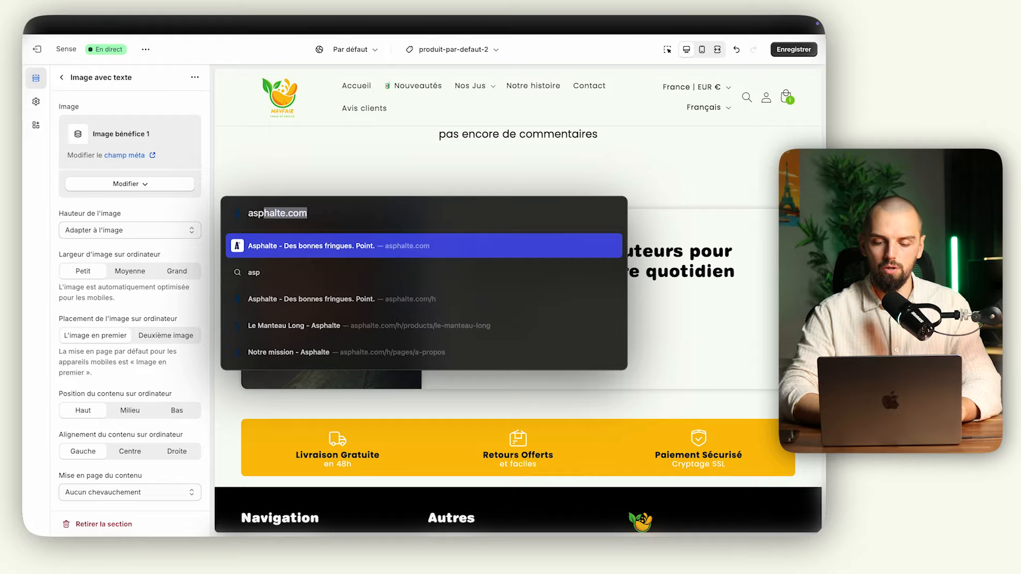
pyautogui.write('halte')
pyautogui.press('Return')
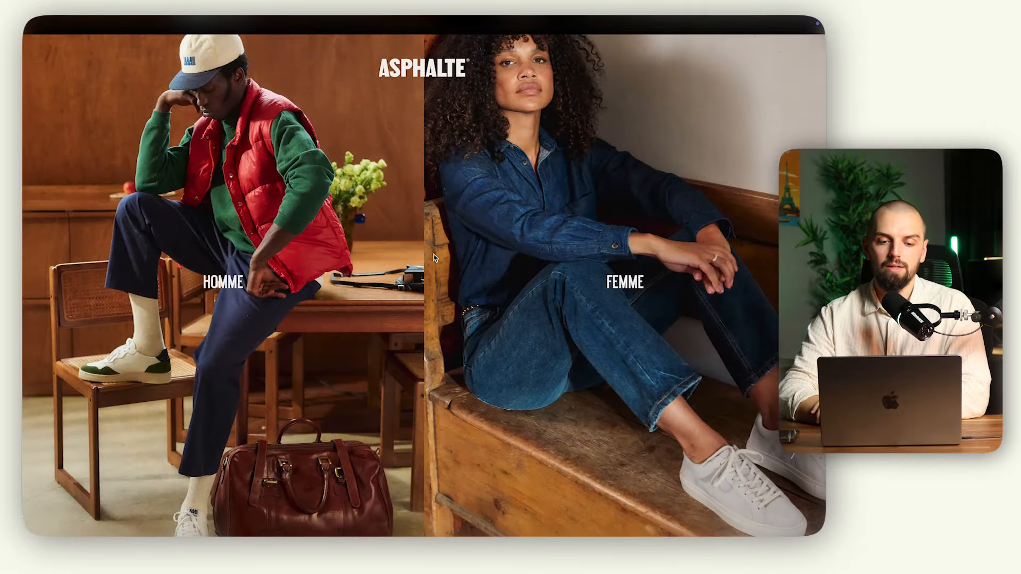
pyautogui.click(251, 282)
pyautogui.scroll(-4, 353, 278)
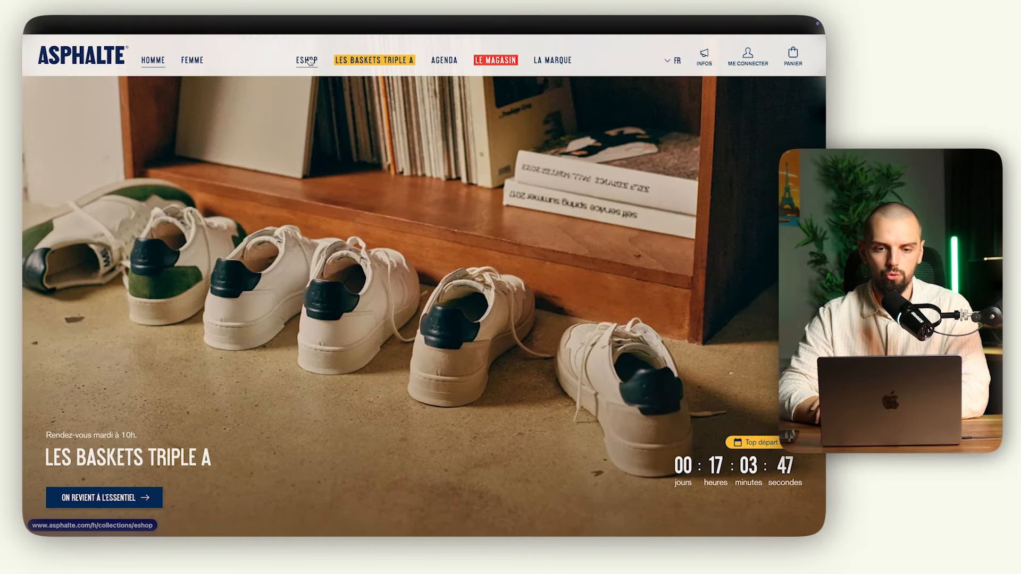
pyautogui.scroll(-8, 276, 290)
pyautogui.scroll(-6, 305, 302)
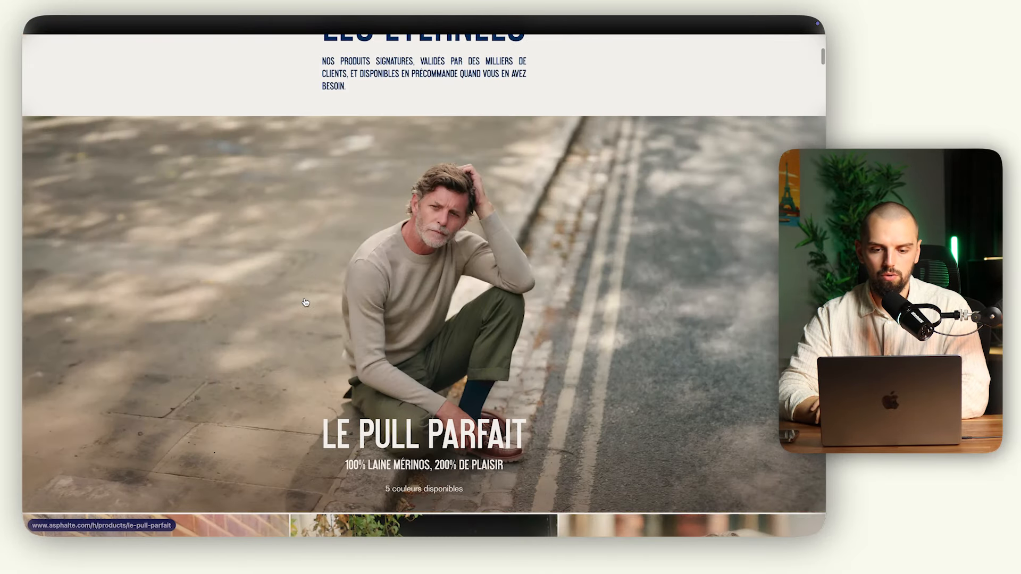
pyautogui.click(320, 305)
pyautogui.scroll(-2, 509, 275)
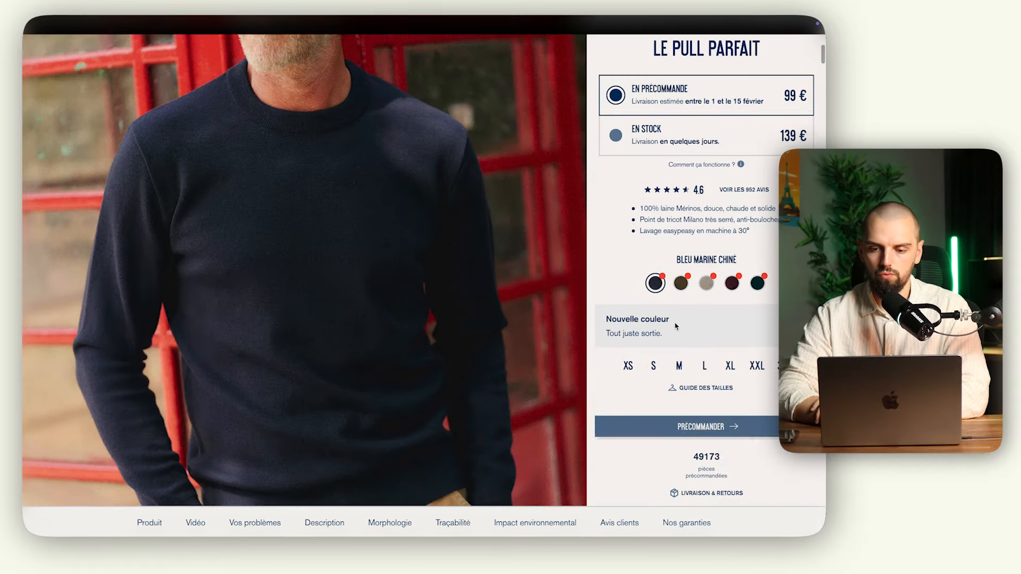
# Examine how the Le Pull Parfait page presents customer problems and alternates images with benefit texts in its description
pyautogui.scroll(-15, 675, 326)
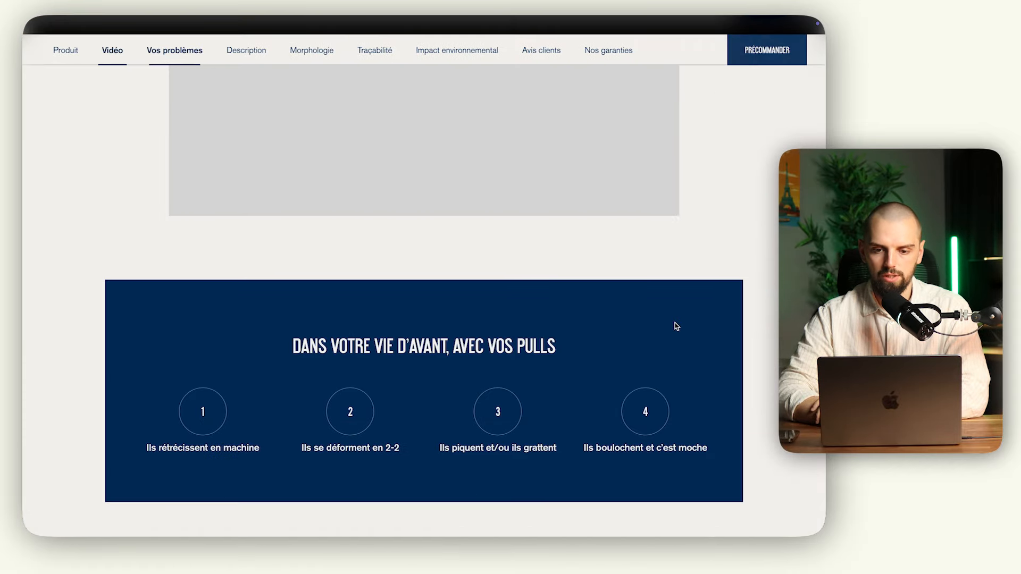
pyautogui.scroll(-2, 674, 322)
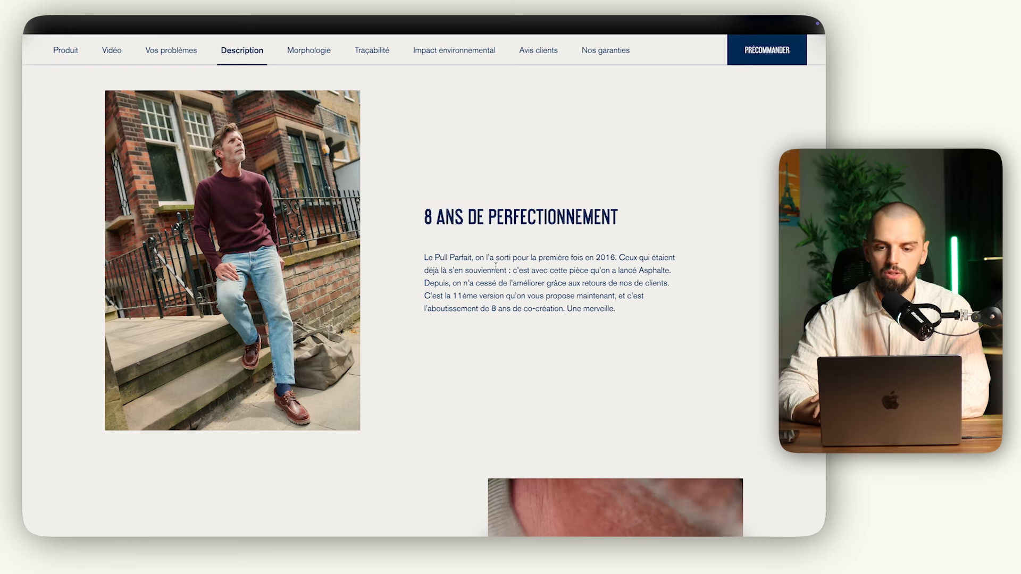
pyautogui.moveTo(454, 258); pyautogui.dragTo(509, 271)
pyautogui.scroll(-10, 509, 271)
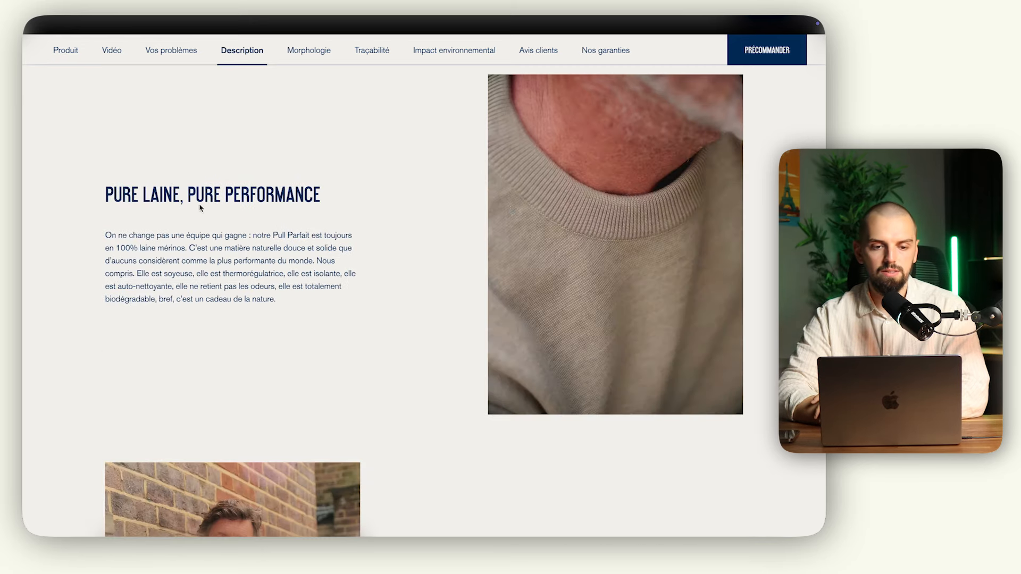
pyautogui.moveTo(160, 189); pyautogui.dragTo(251, 189)
pyautogui.click(257, 189)
pyautogui.scroll(-20, 283, 278)
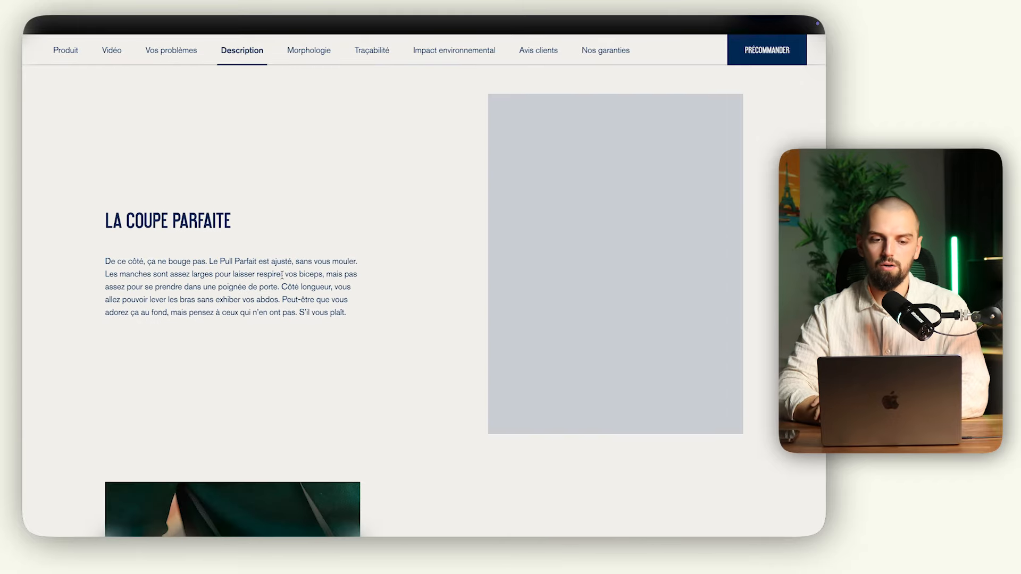
pyautogui.moveTo(52, 316)
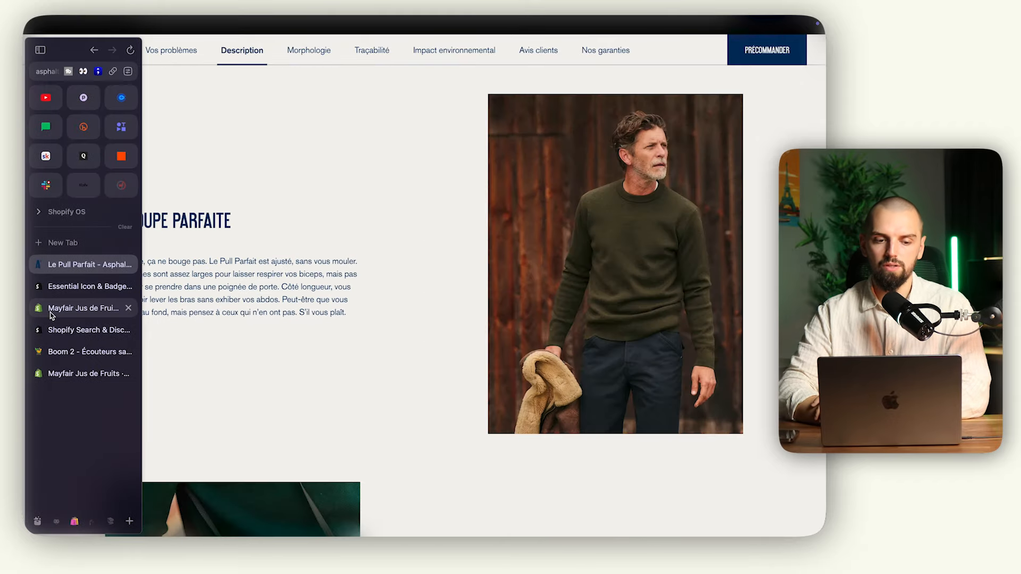
# Review the product's metafields in the Shopify admin and the benefit and review sections on the live Boom 2 product page
pyautogui.click(88, 374)
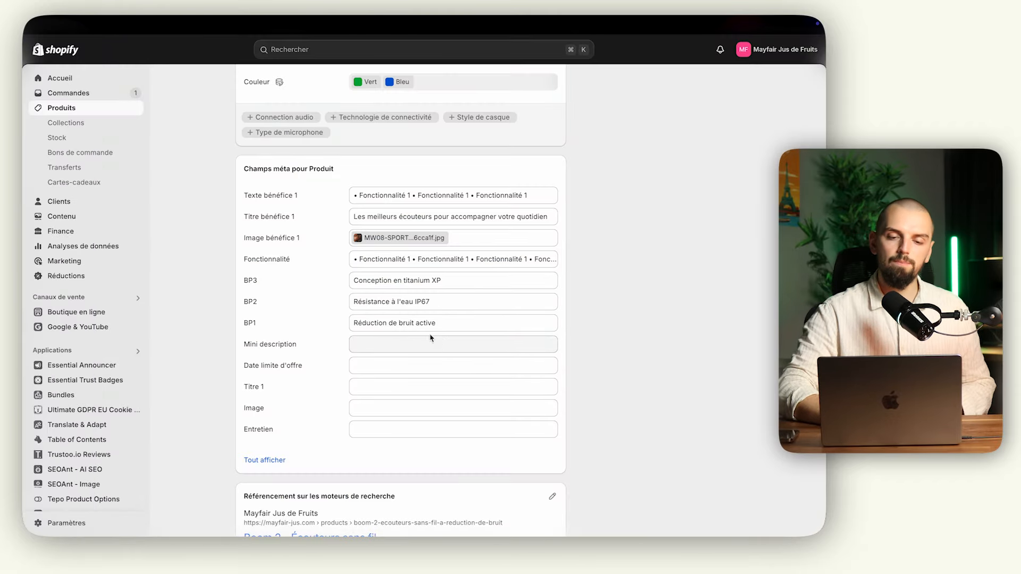
pyautogui.moveTo(27, 330)
pyautogui.click(89, 352)
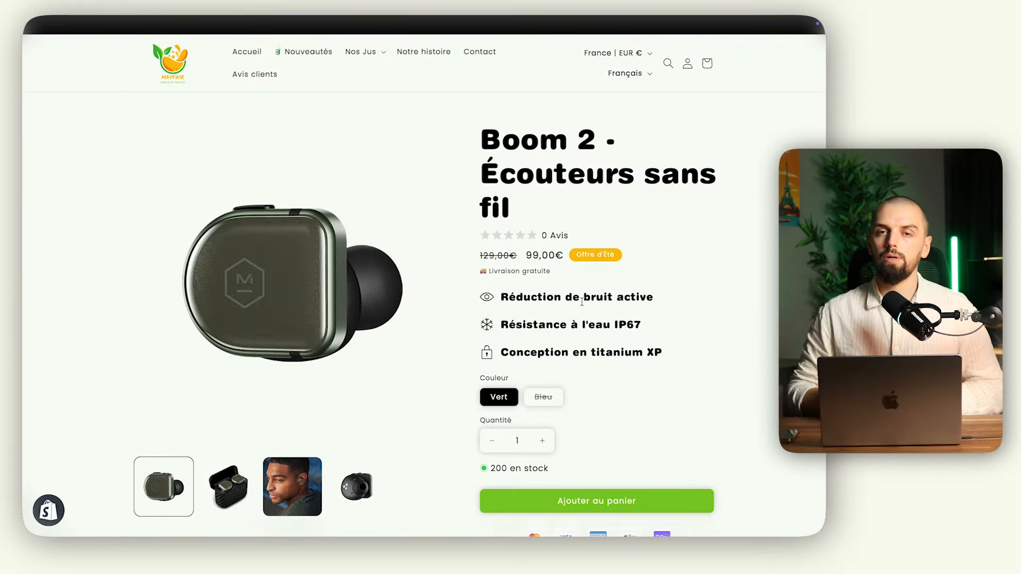
pyautogui.scroll(-10, 581, 301)
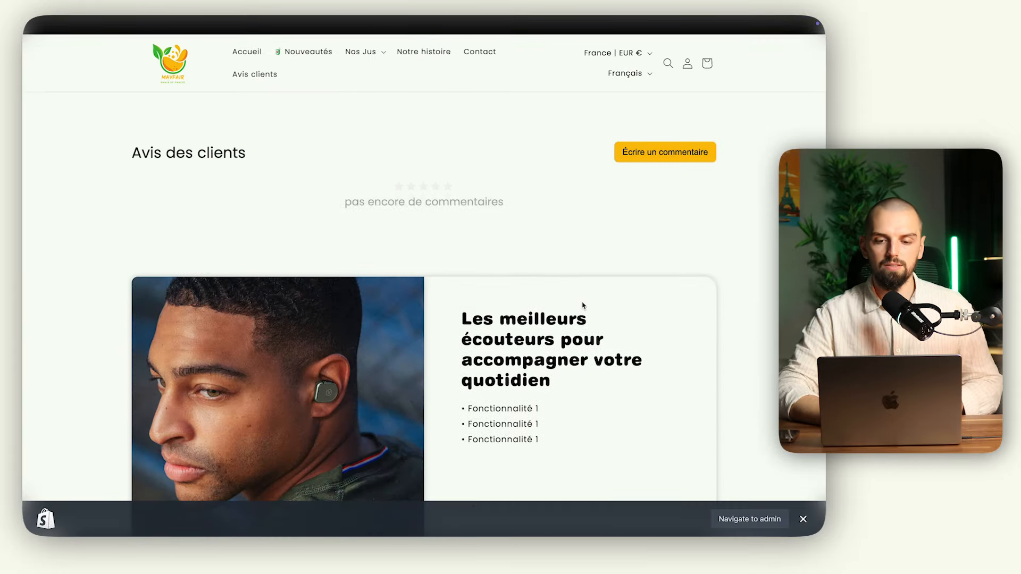
pyautogui.scroll(-5, 501, 330)
pyautogui.scroll(4, 504, 335)
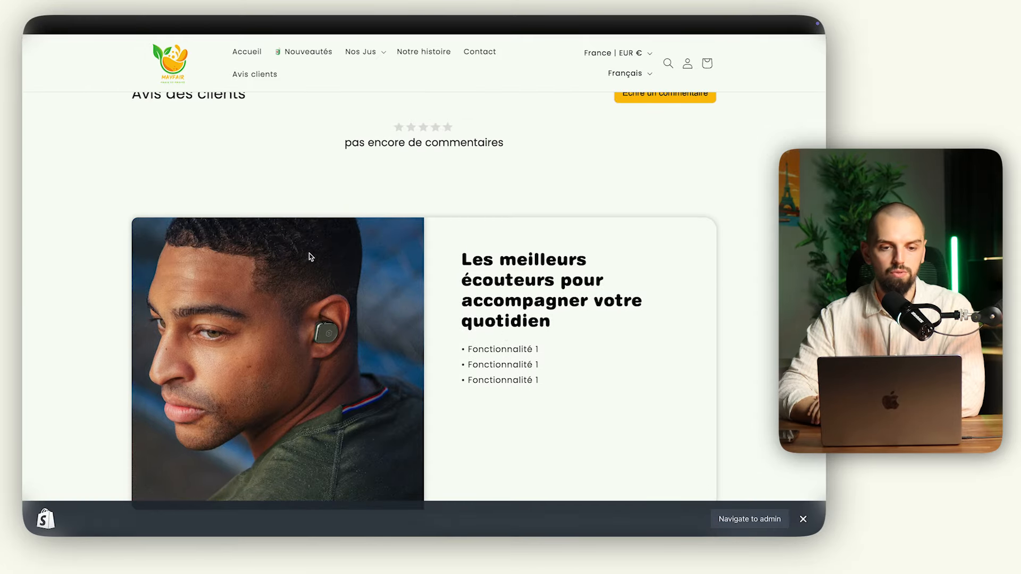
pyautogui.scroll(2, 311, 257)
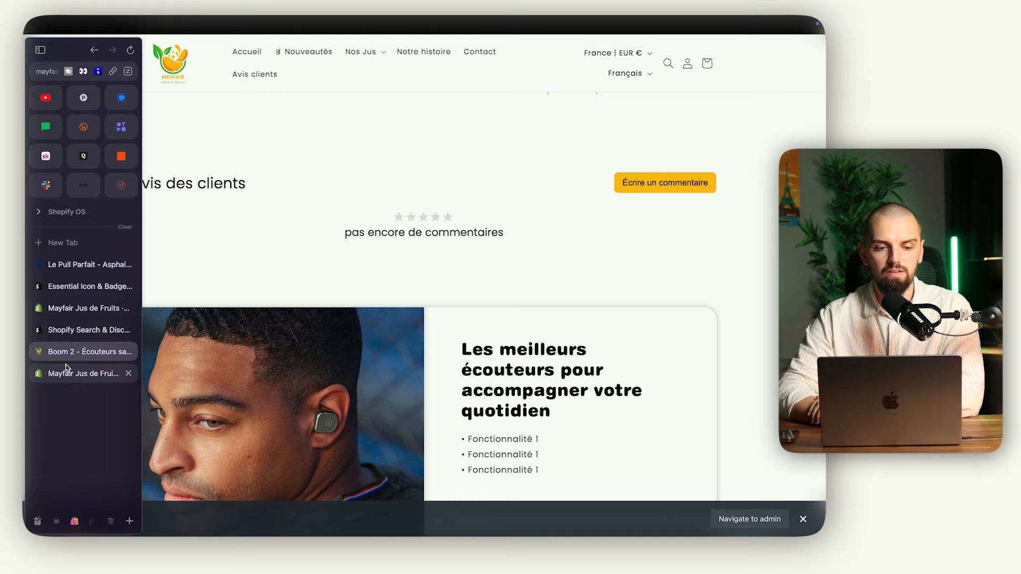
# Switch to the product page mind map and check the Les avis clients item under Fiche produit
pyautogui.click(87, 332)
pyautogui.click(298, 283)
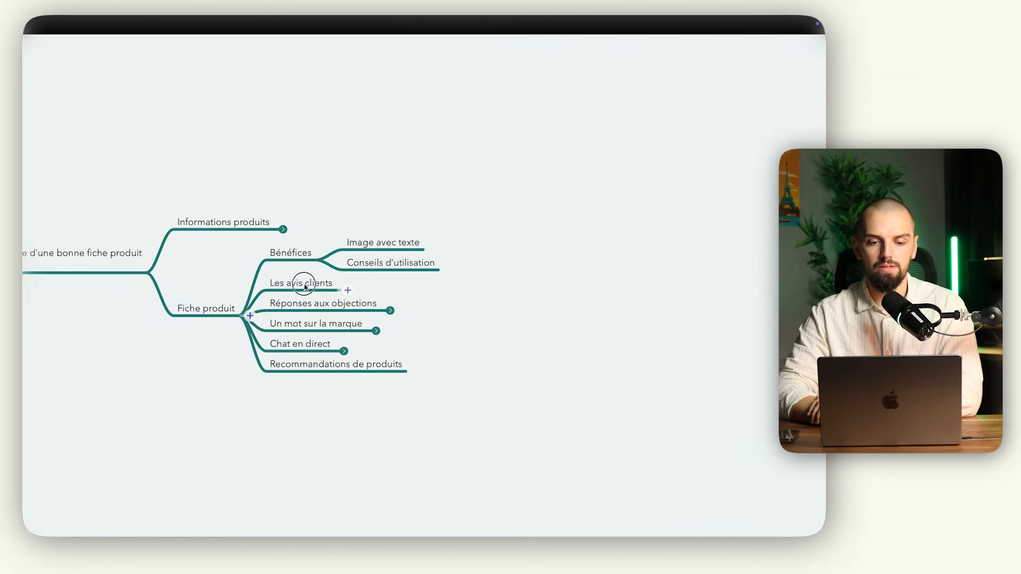
pyautogui.hotkey('ctrl', 'Left')
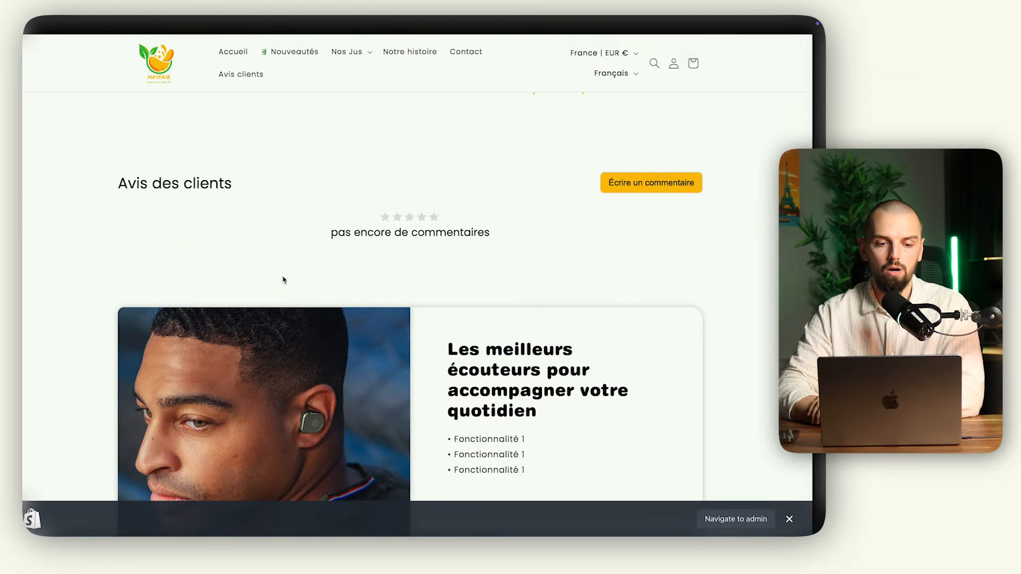
# Return to the theme editor, move the Image avec texte section above Produits associés and save
pyautogui.moveTo(23, 255)
pyautogui.click(81, 373)
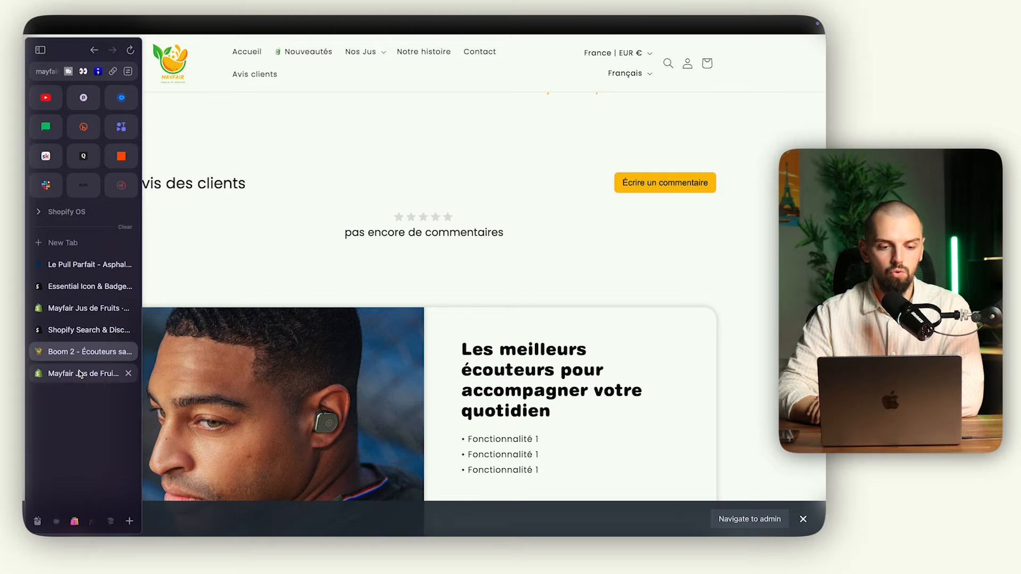
pyautogui.click(85, 311)
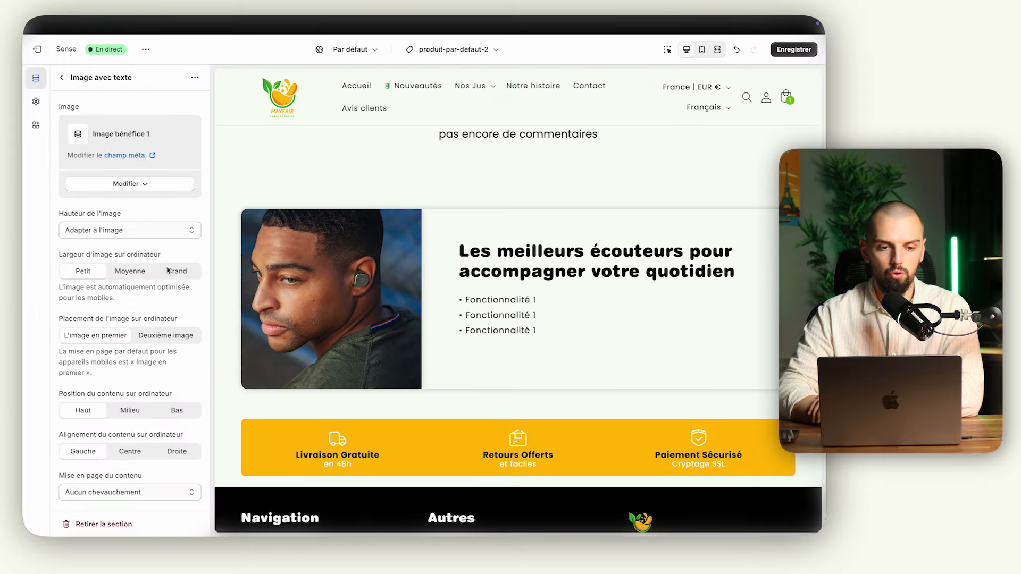
pyautogui.click(61, 78)
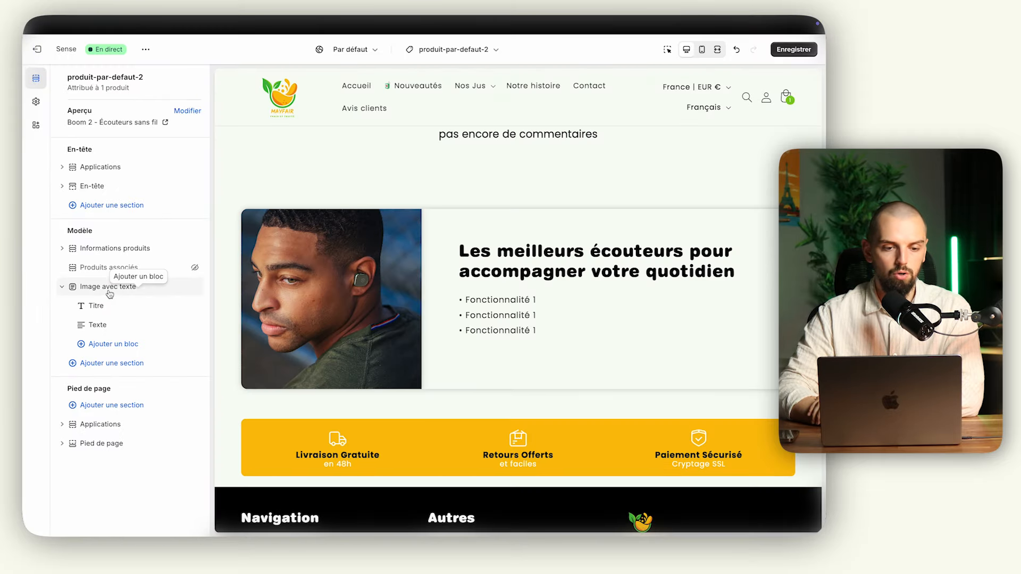
pyautogui.moveTo(109, 287); pyautogui.dragTo(107, 266)
pyautogui.click(106, 267)
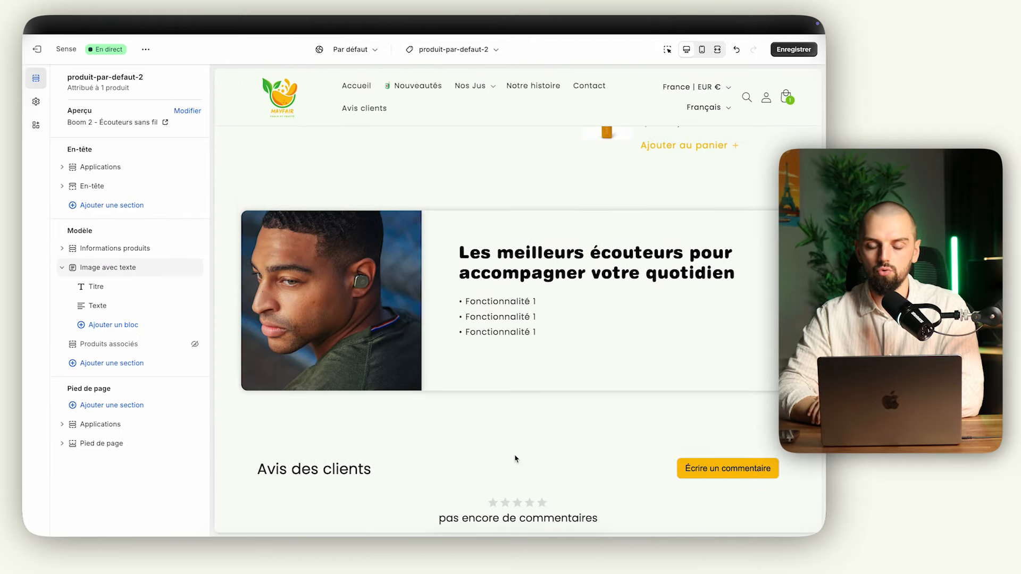
pyautogui.click(792, 50)
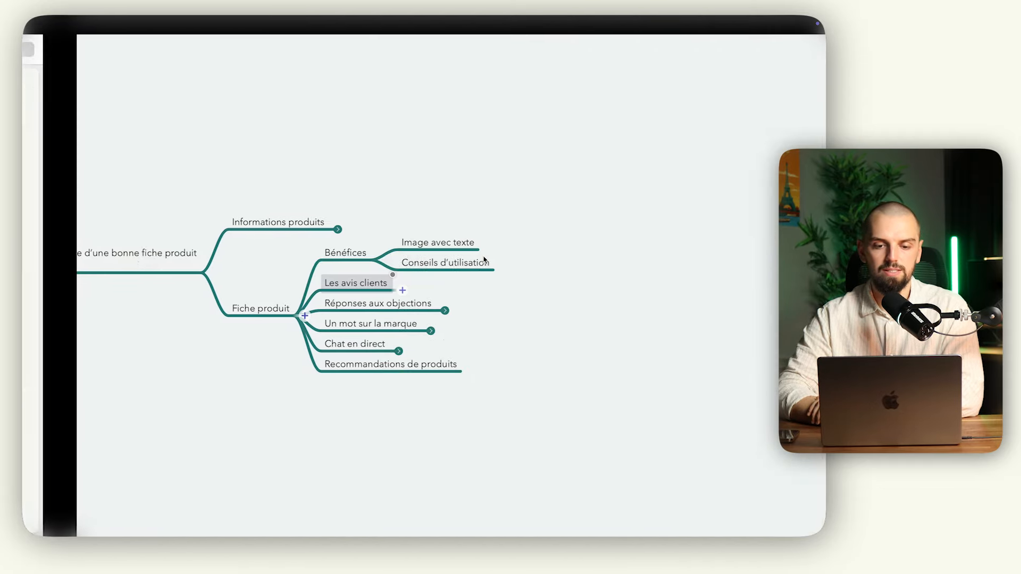
# Consult the mind map's Les avis clients and Réponses aux objections items
pyautogui.click(326, 284)
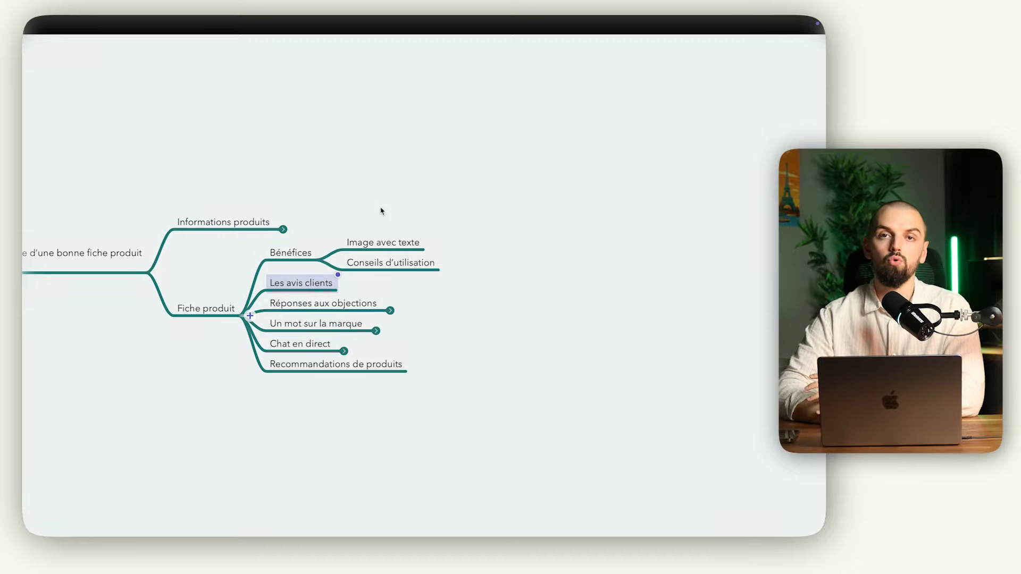
pyautogui.click(471, 160)
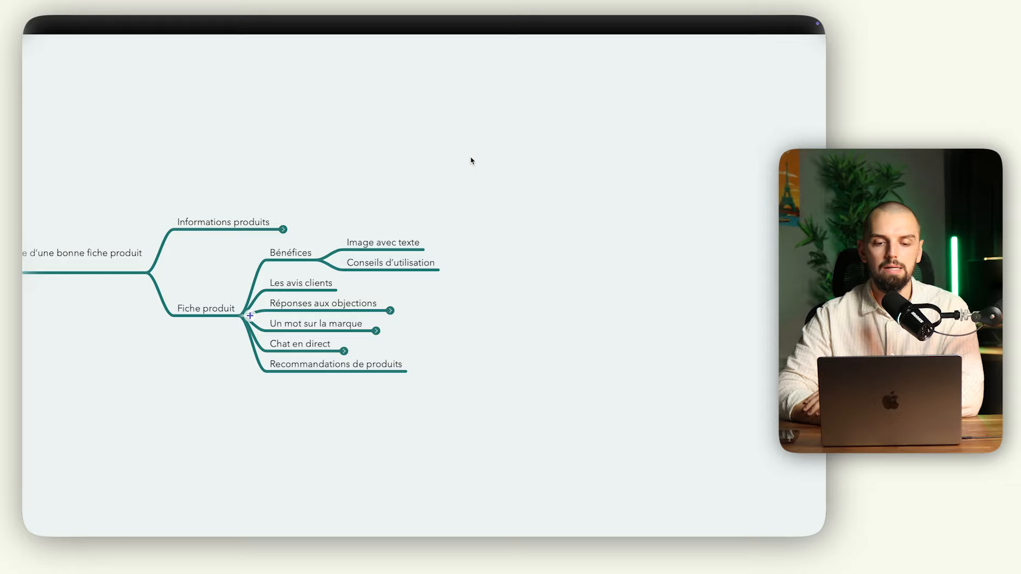
pyautogui.click(392, 311)
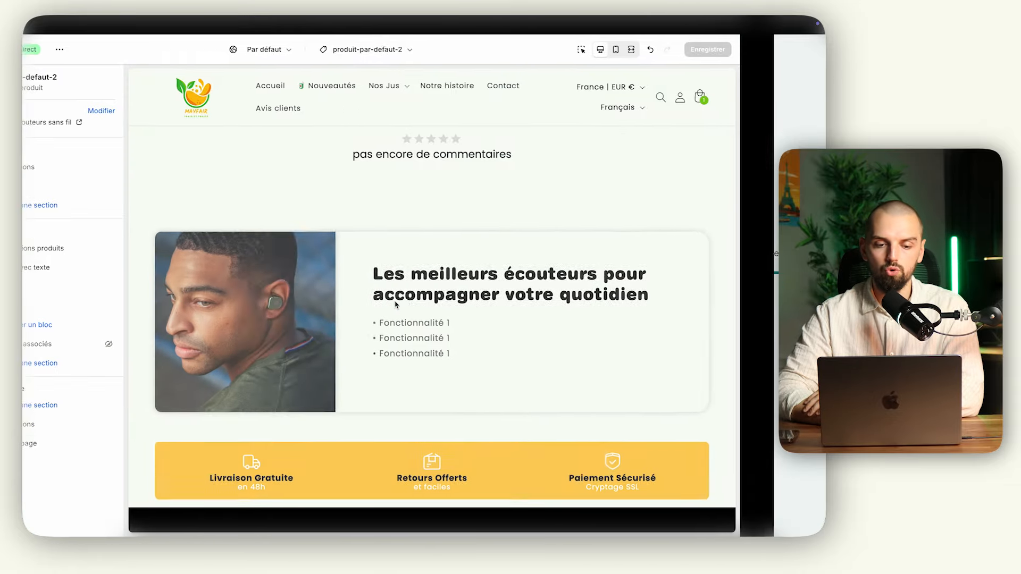
# Add a Contenu réductible section to the template with the title "Des questions ?" and the caption "Nous sommes là pour y répondre"
pyautogui.click(114, 363)
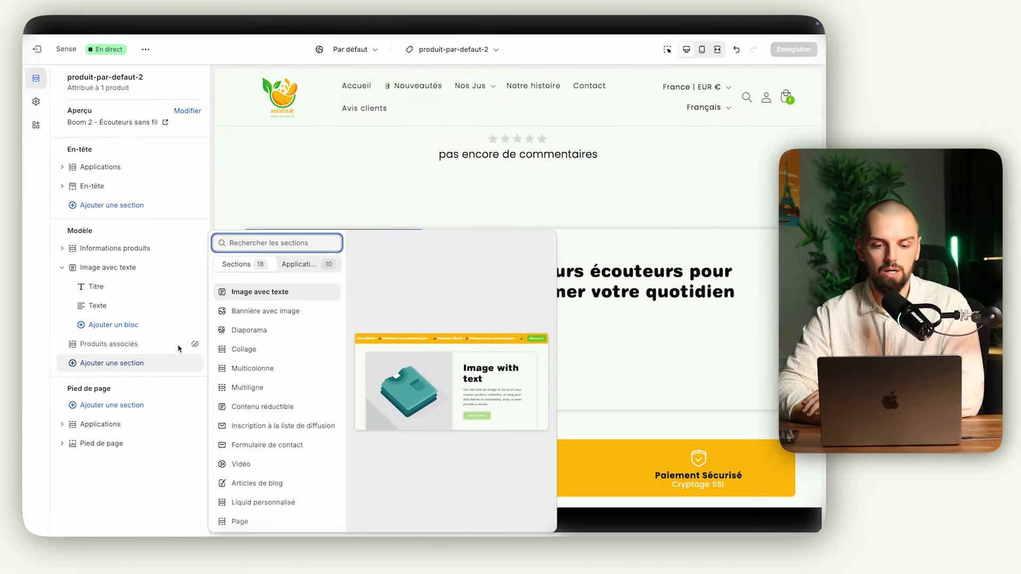
pyautogui.click(276, 408)
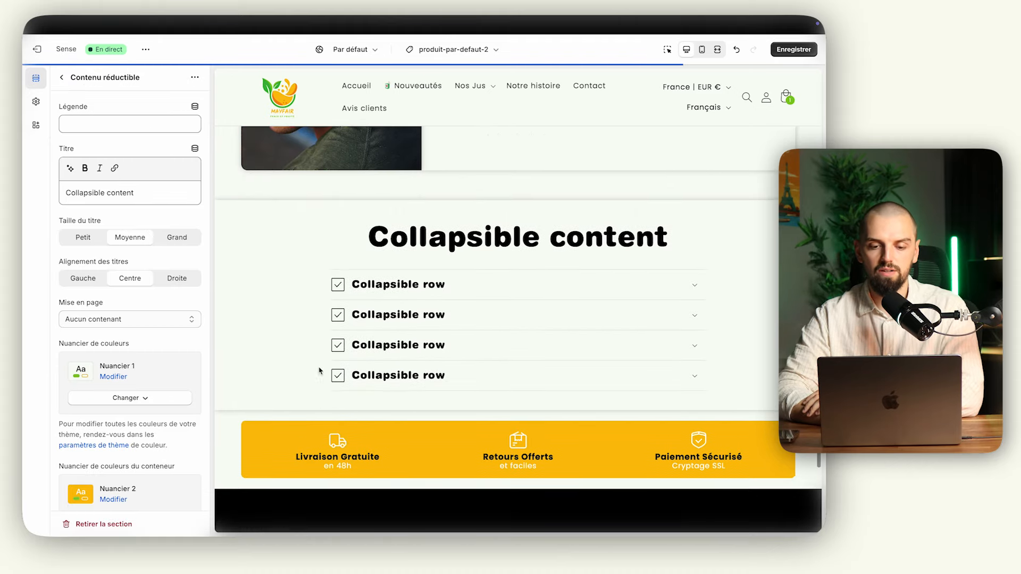
pyautogui.tripleClick(105, 193)
pyautogui.write('Des questions ?')
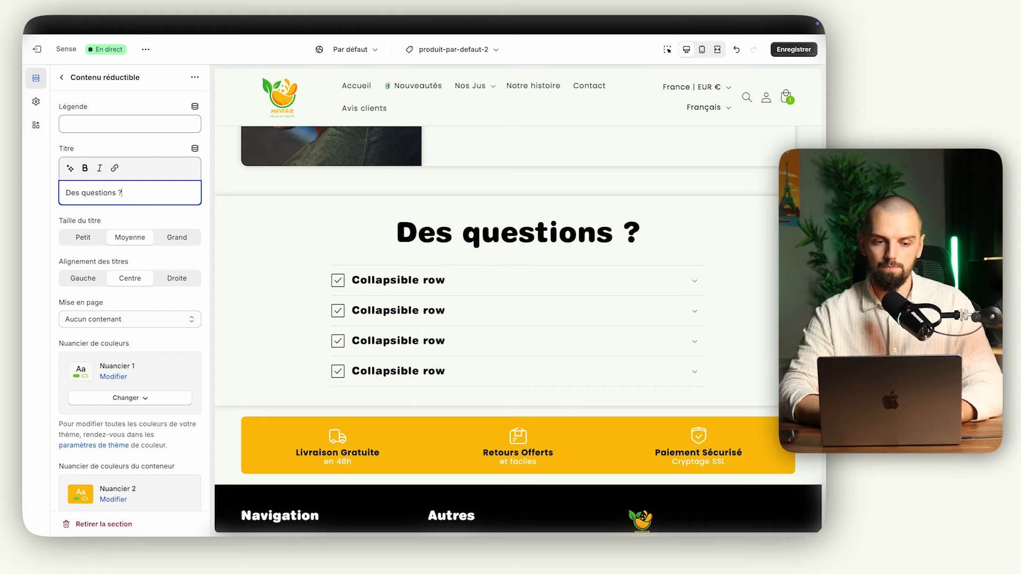
pyautogui.click(129, 124)
pyautogui.write('Nous sommes là pour y répondre')
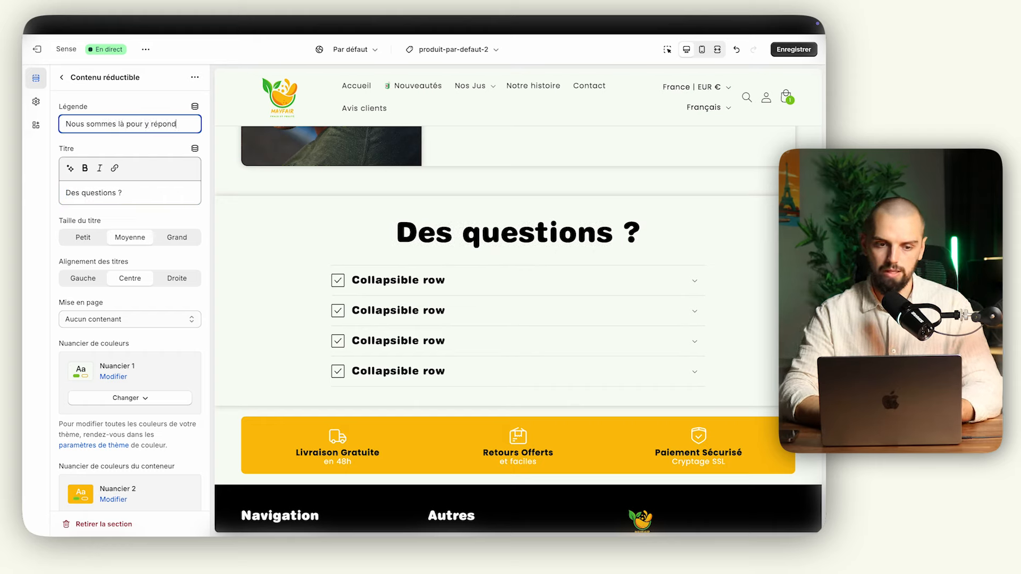
# Set the layout of the Contenu réductible section to "Conteneur de section"
pyautogui.click(116, 144)
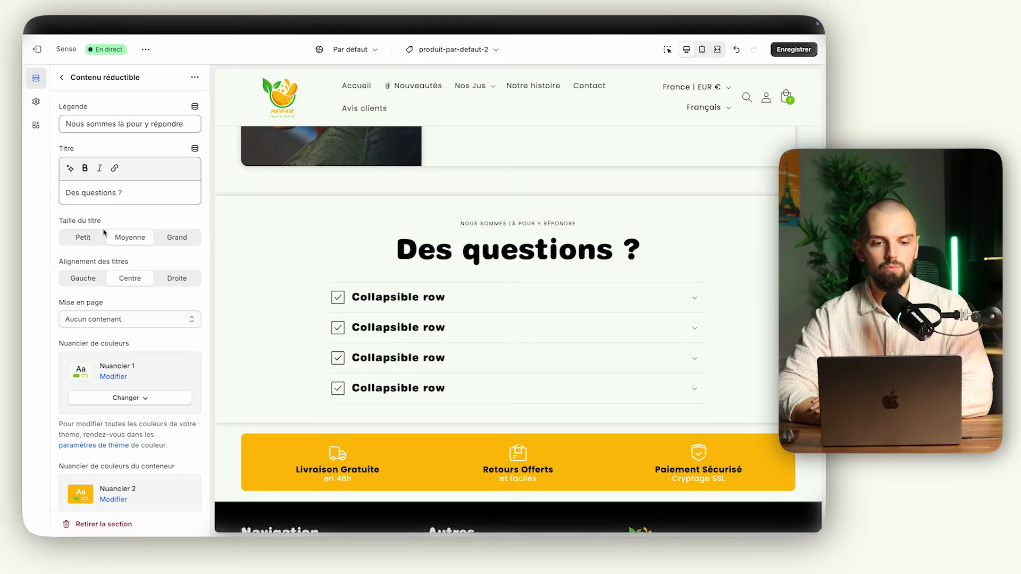
pyautogui.scroll(-10, 143, 378)
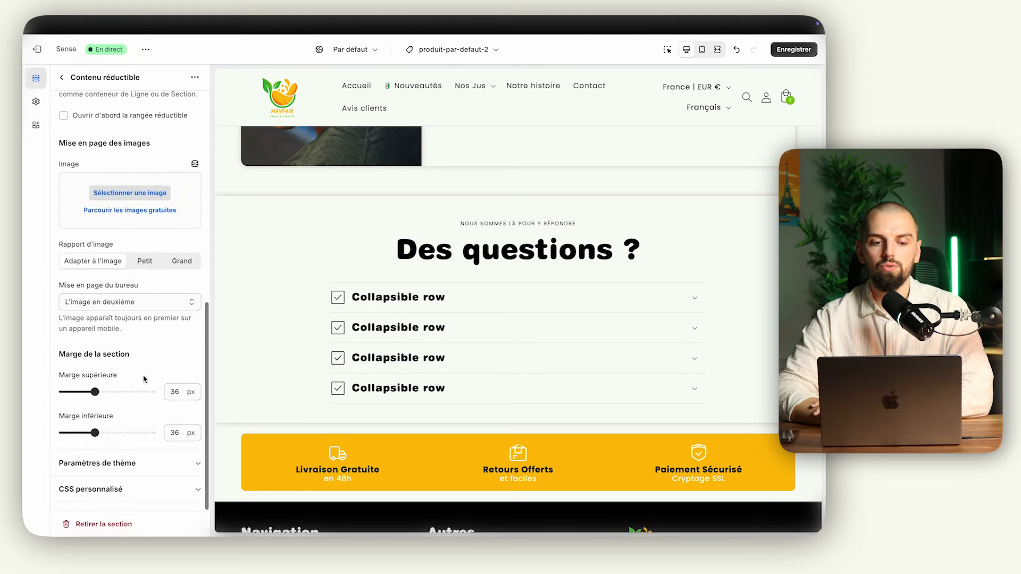
pyautogui.scroll(5, 143, 379)
pyautogui.scroll(5, 143, 378)
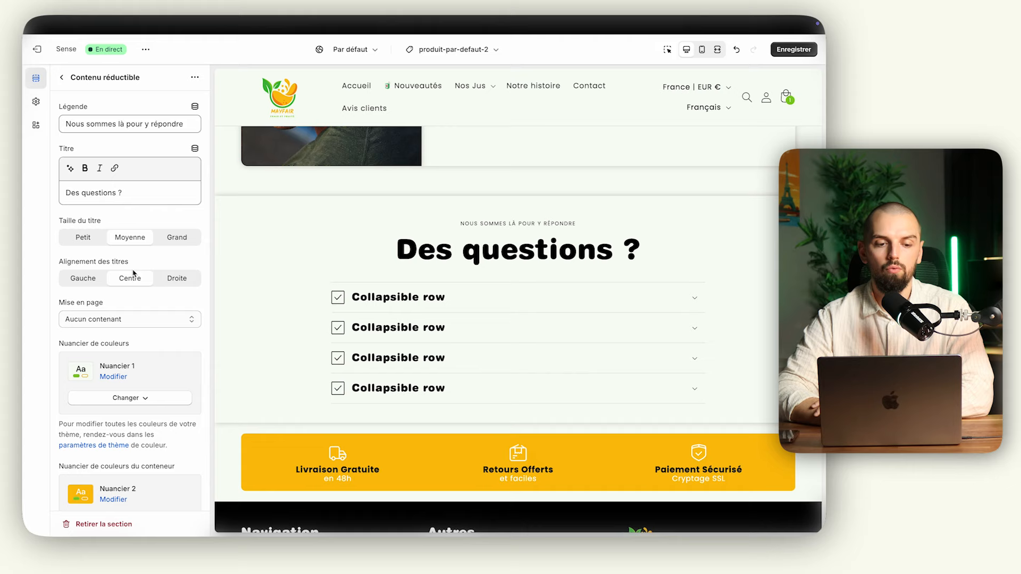
pyautogui.scroll(-3, 133, 273)
pyautogui.click(133, 251)
pyautogui.press('Escape')
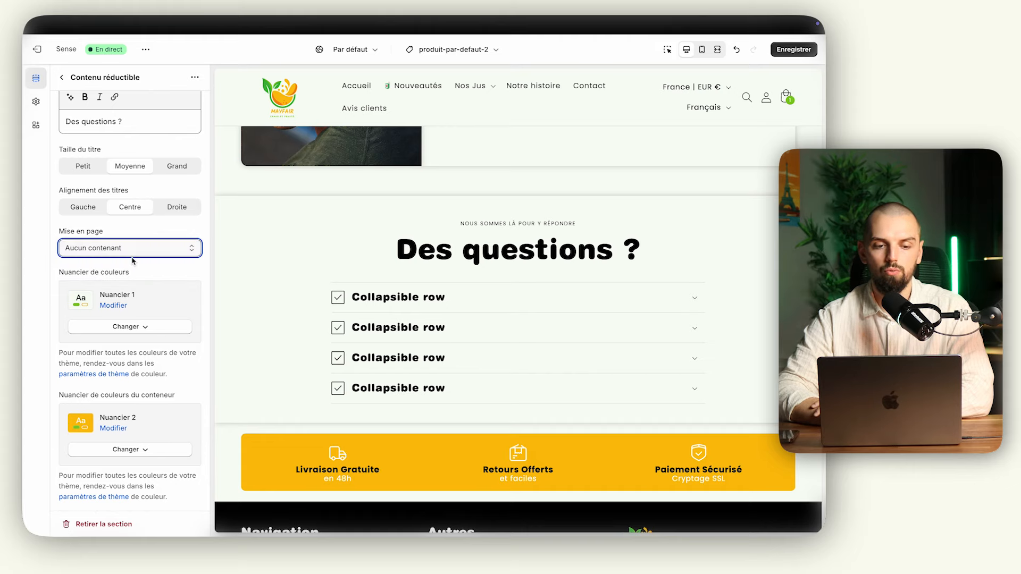
pyautogui.click(134, 252)
pyautogui.click(134, 261)
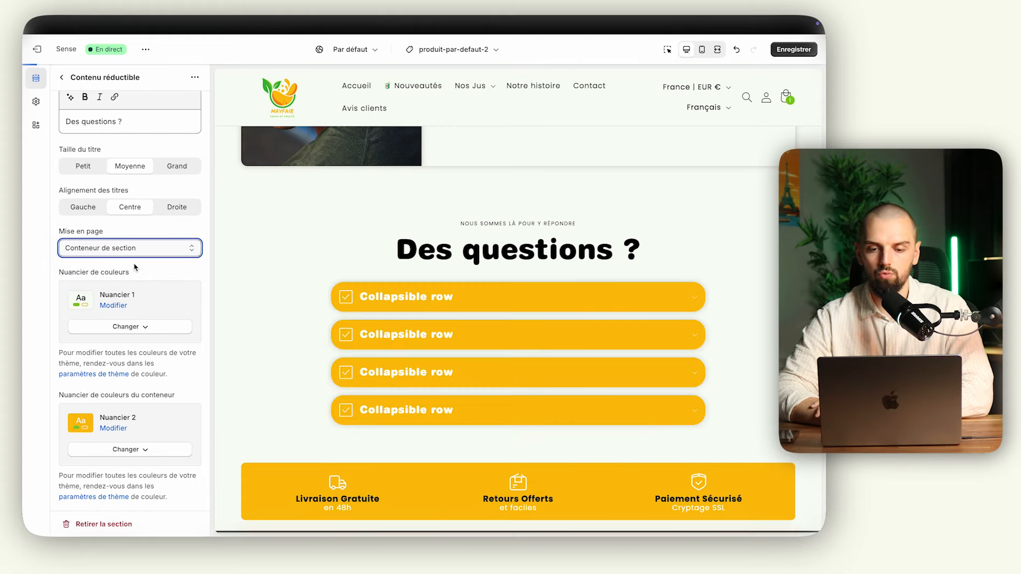
pyautogui.scroll(-3, 152, 281)
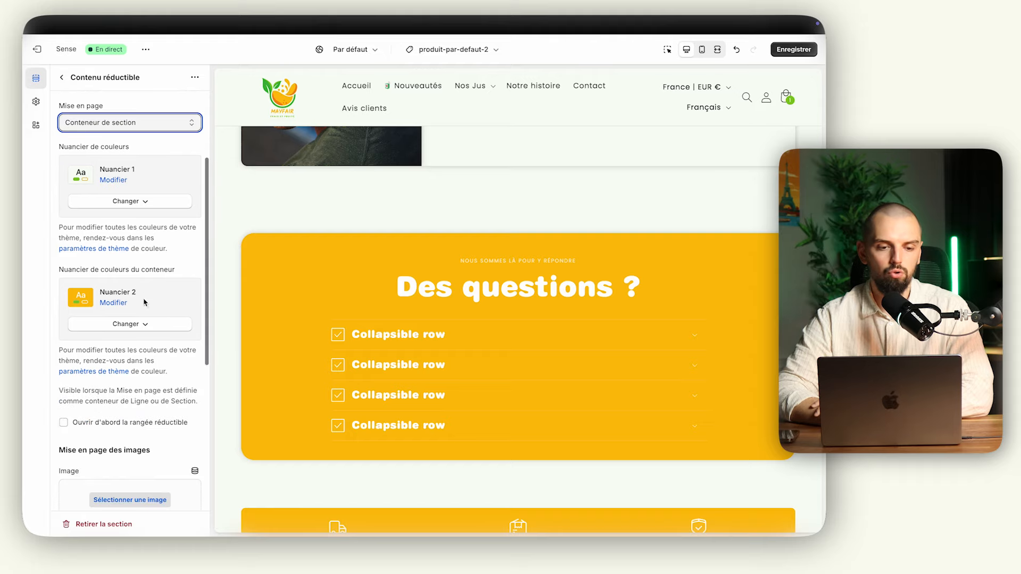
# Apply the Nuancier 3 colour scheme to the Contenu réductible container, open its first collapsible row and save
pyautogui.click(130, 324)
pyautogui.click(123, 406)
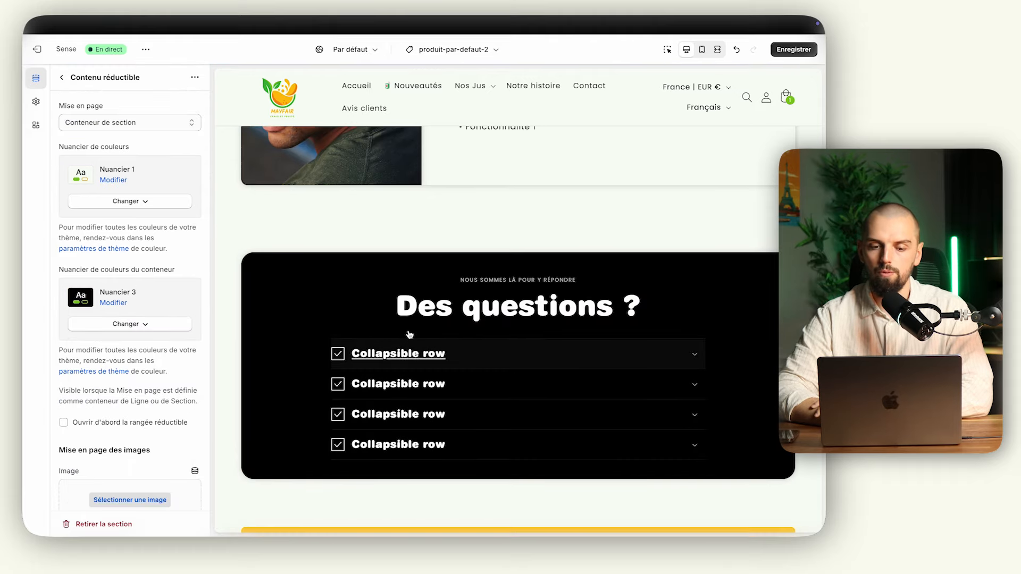
pyautogui.click(61, 77)
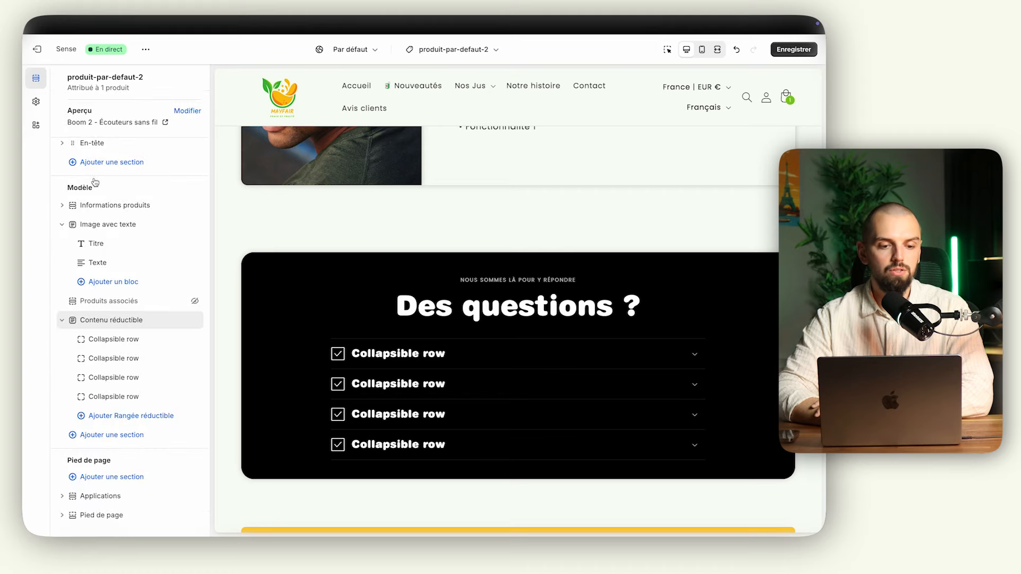
pyautogui.click(114, 339)
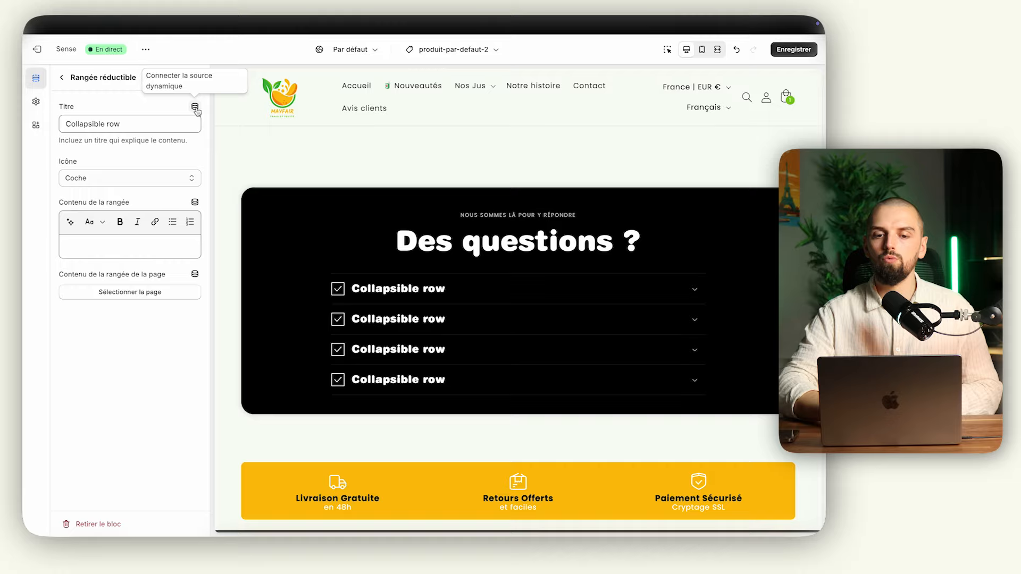
pyautogui.click(800, 51)
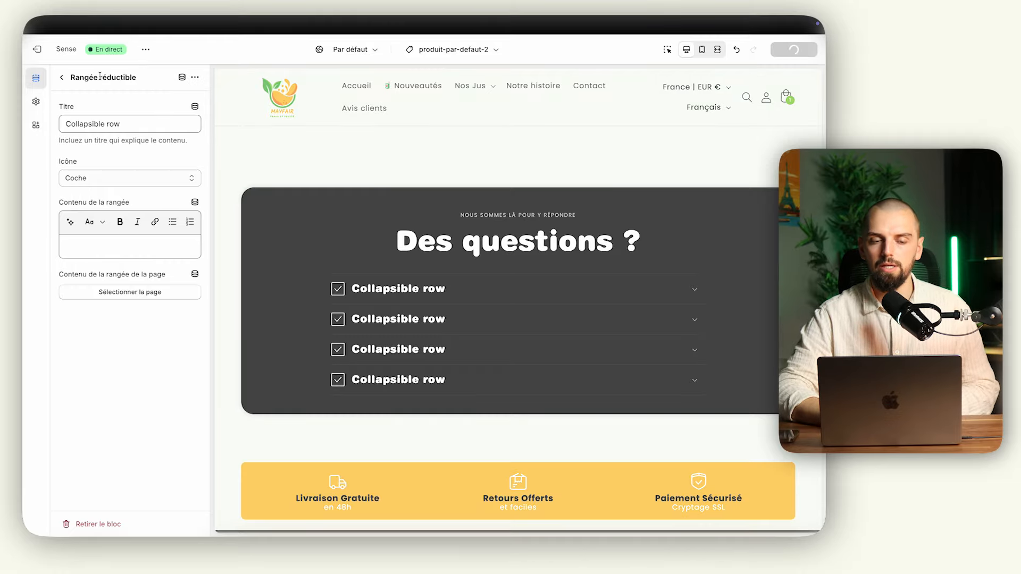
# Leave the theme editor and examine the product metafields of Jus d'Orange 1L
pyautogui.click(37, 49)
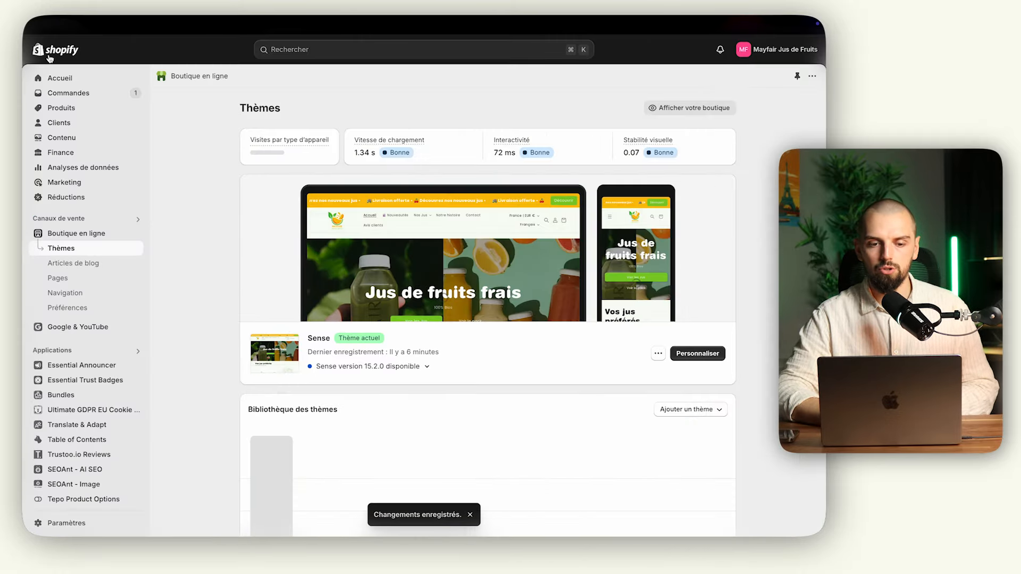
pyautogui.click(75, 108)
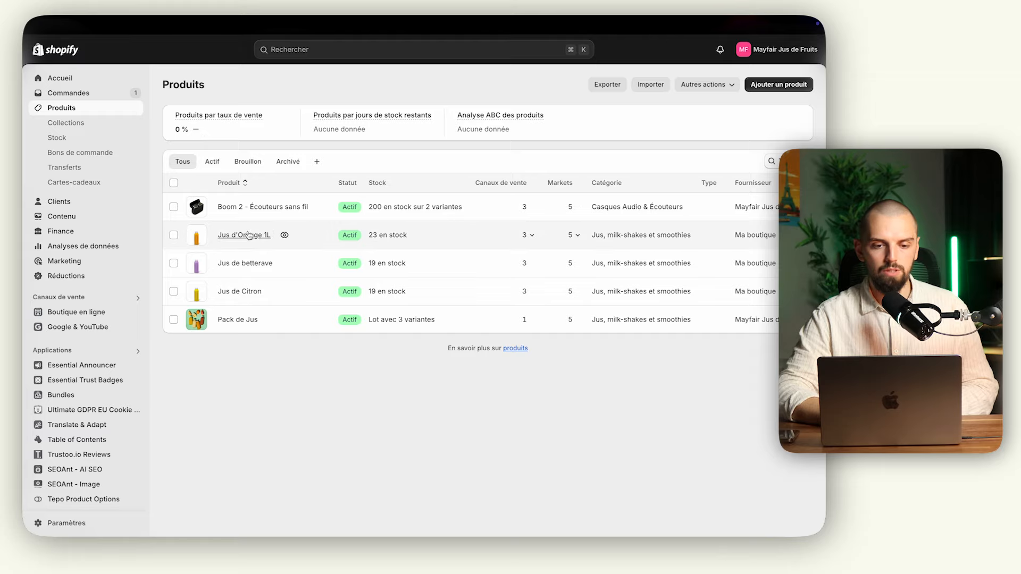
pyautogui.click(243, 243)
pyautogui.scroll(-15, 303, 319)
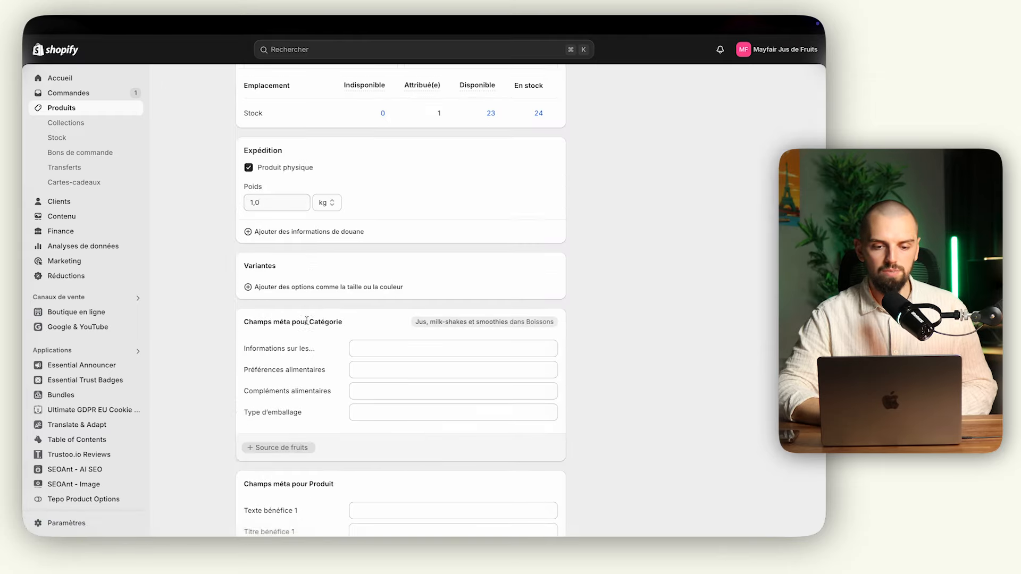
pyautogui.scroll(-3, 307, 325)
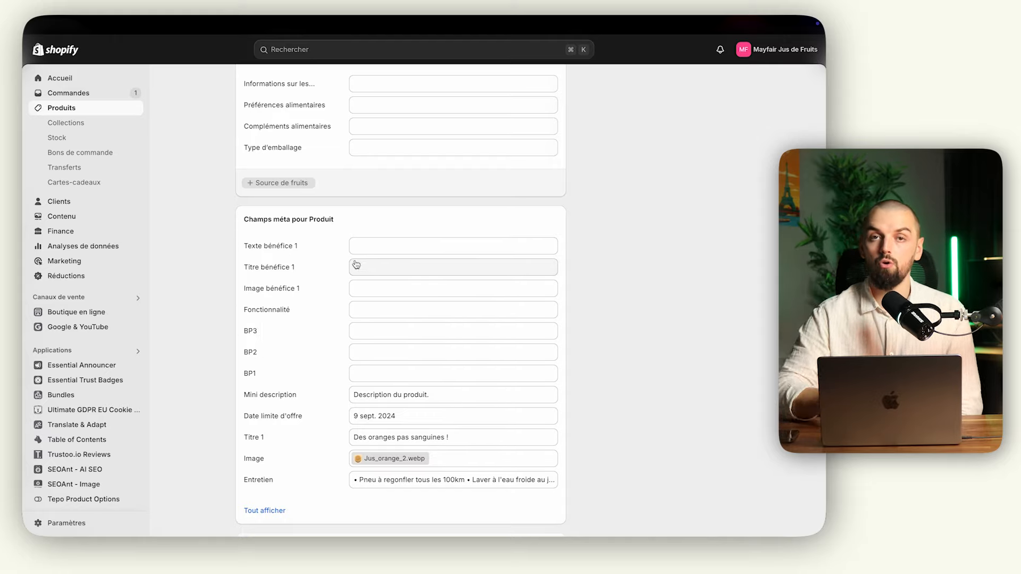
pyautogui.hscroll(-5, 356, 265)
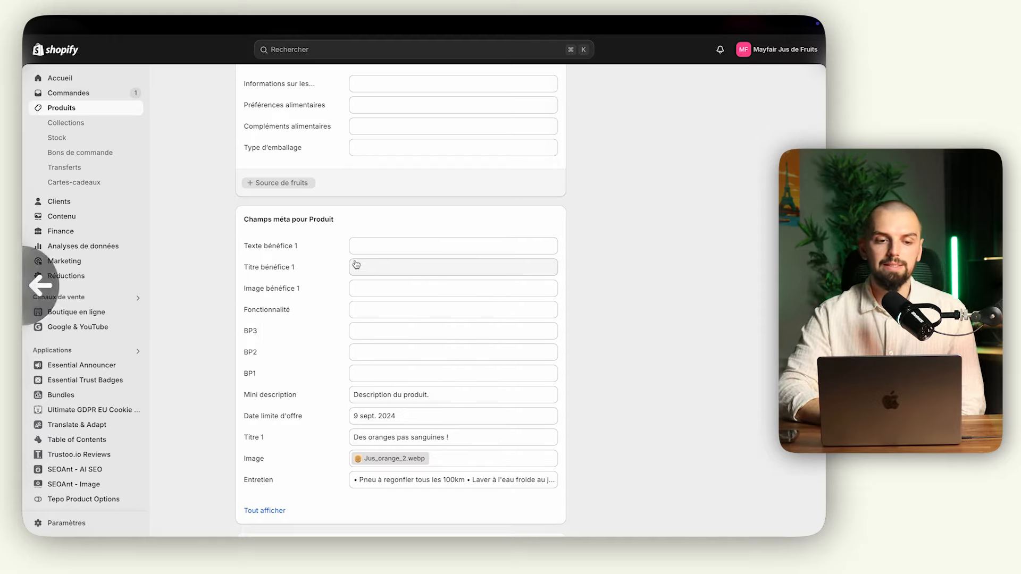
# Switch to the product page mind map and expand the "Un mot sur la marque" item
pyautogui.moveTo(24, 322)
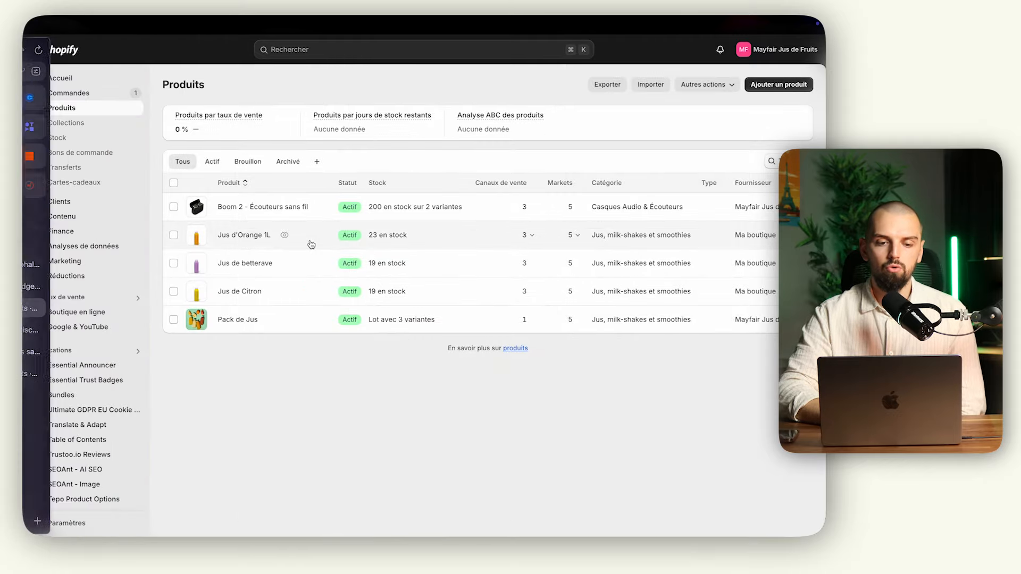
pyautogui.hscroll(-5, 311, 244)
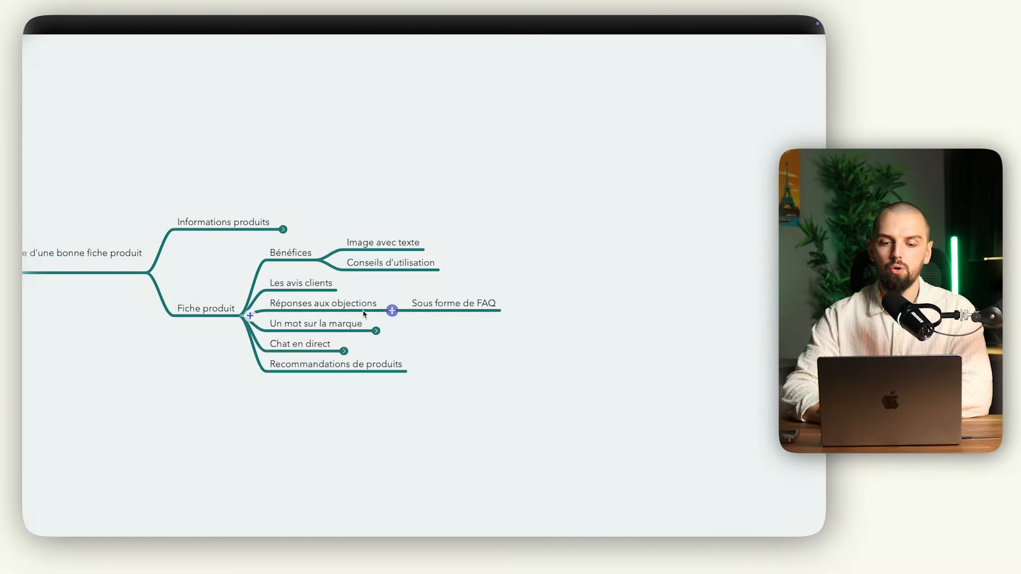
pyautogui.click(378, 332)
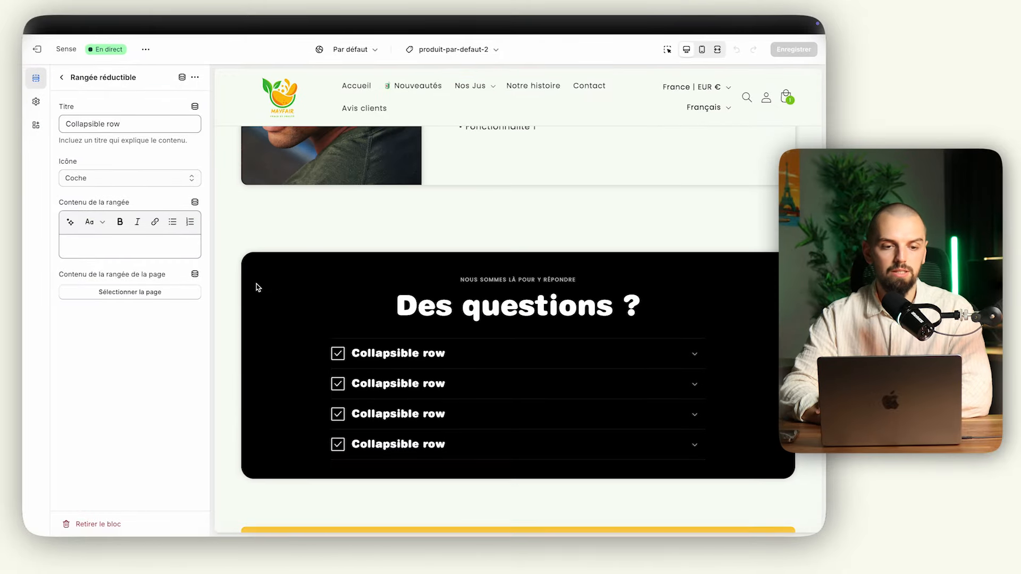
# Return to the theme editor and add a Multicolonne section below Contenu réductible in the template
pyautogui.click(61, 77)
pyautogui.scroll(-5, 134, 478)
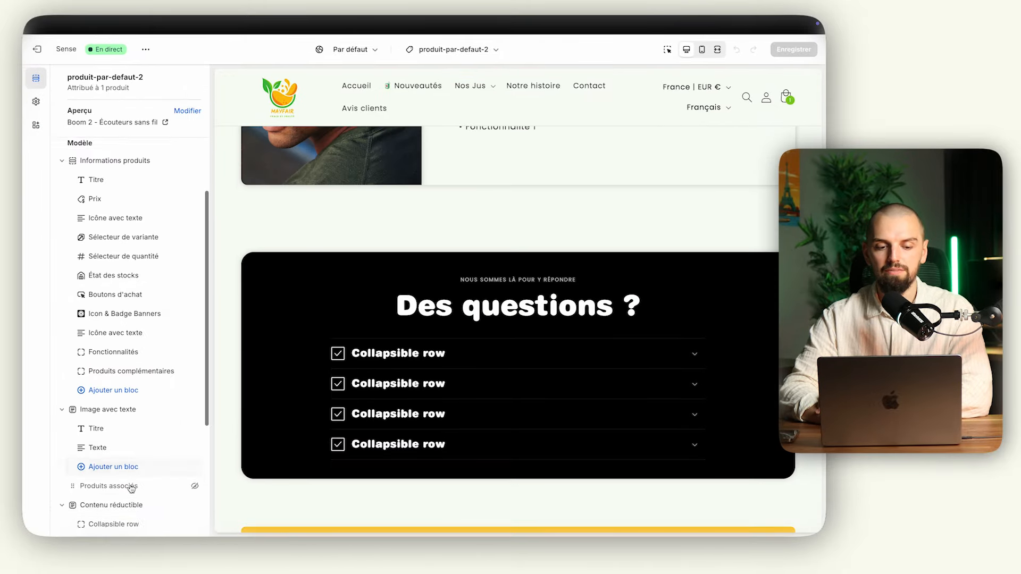
pyautogui.scroll(-3, 134, 478)
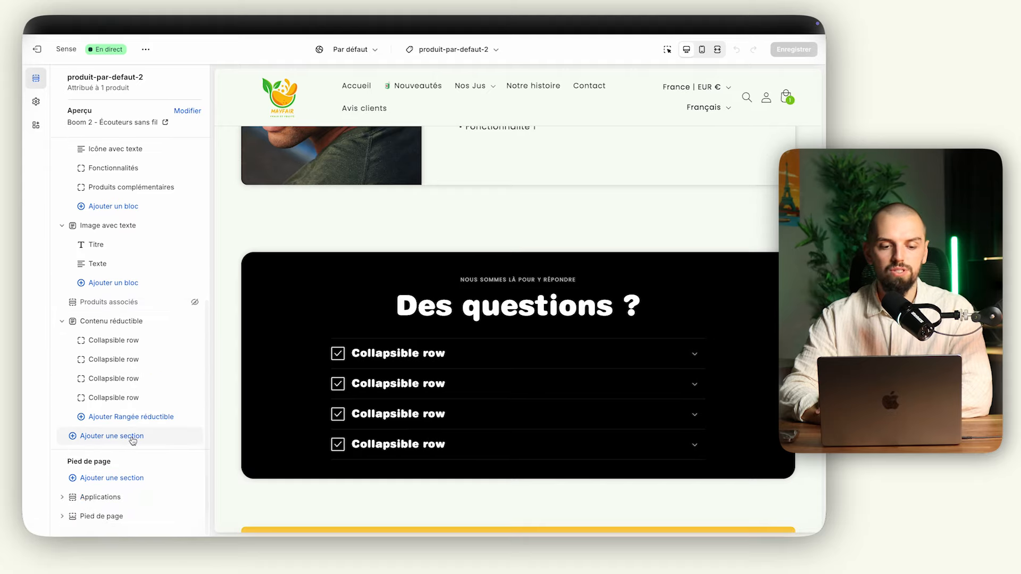
pyautogui.click(116, 440)
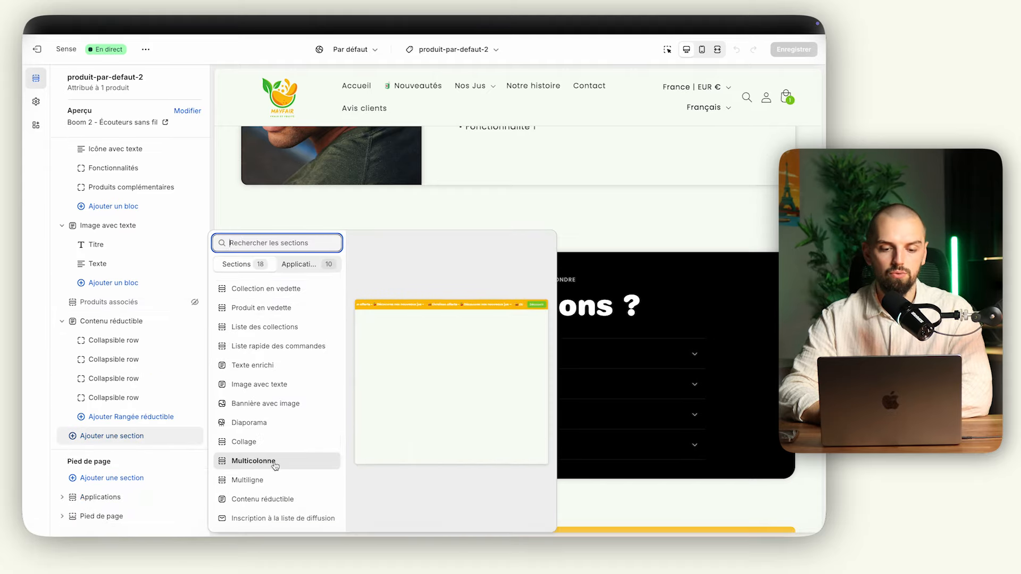
pyautogui.click(276, 463)
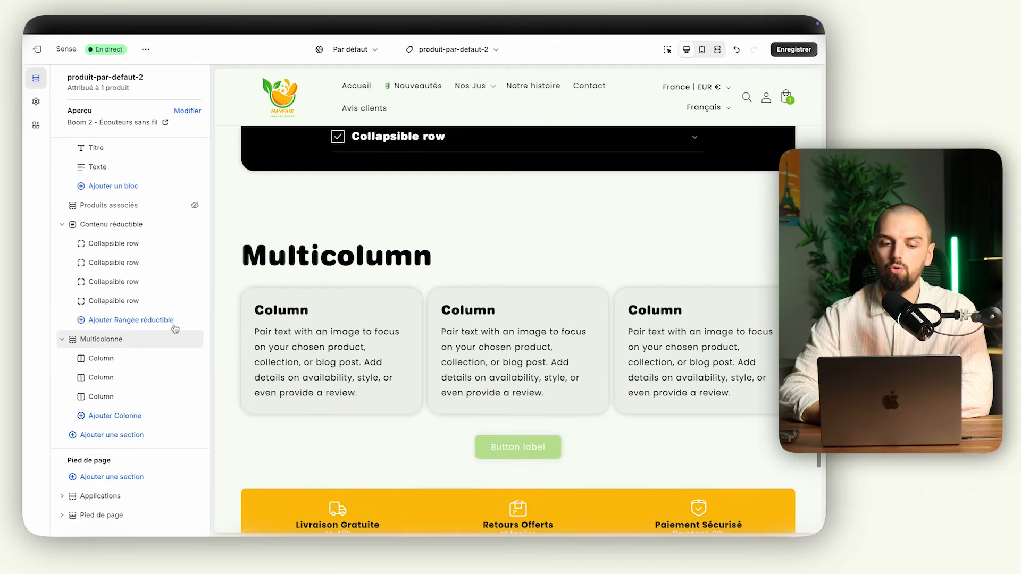
# Set the first column's image to the free Shop Local photo of a man in an apron with crossed arms
pyautogui.click(113, 360)
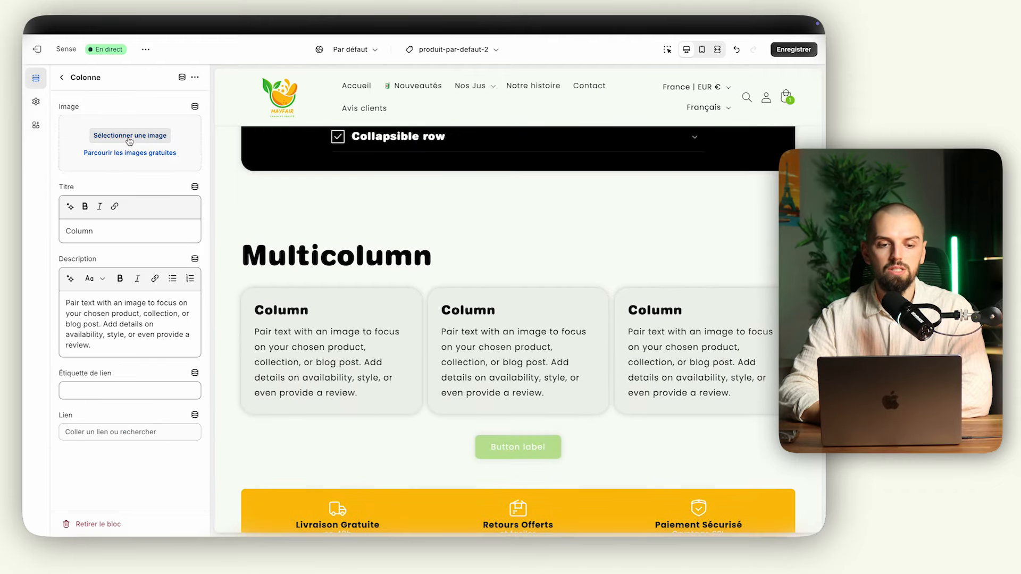
pyautogui.click(130, 154)
pyautogui.click(134, 233)
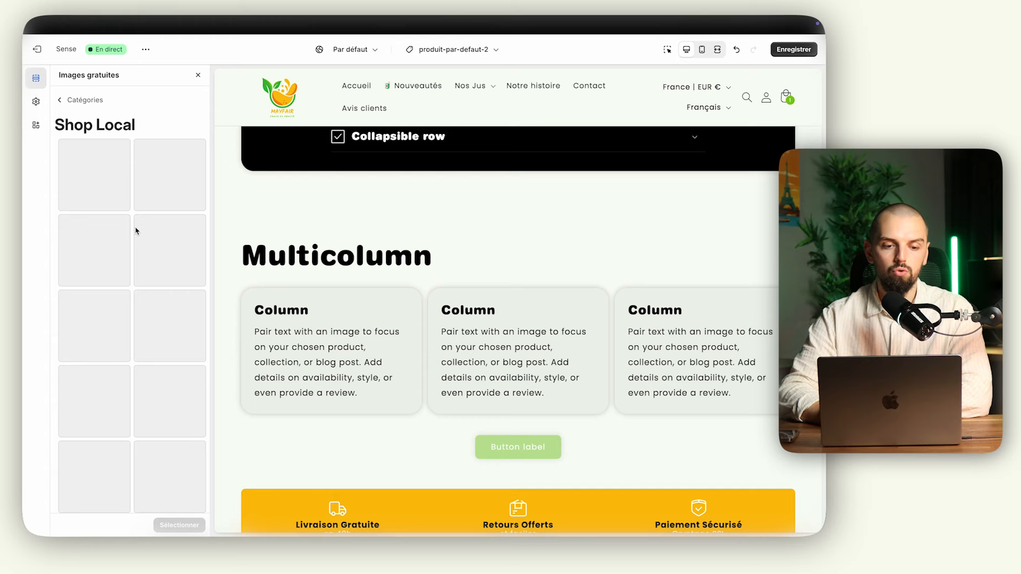
pyautogui.scroll(-3, 181, 330)
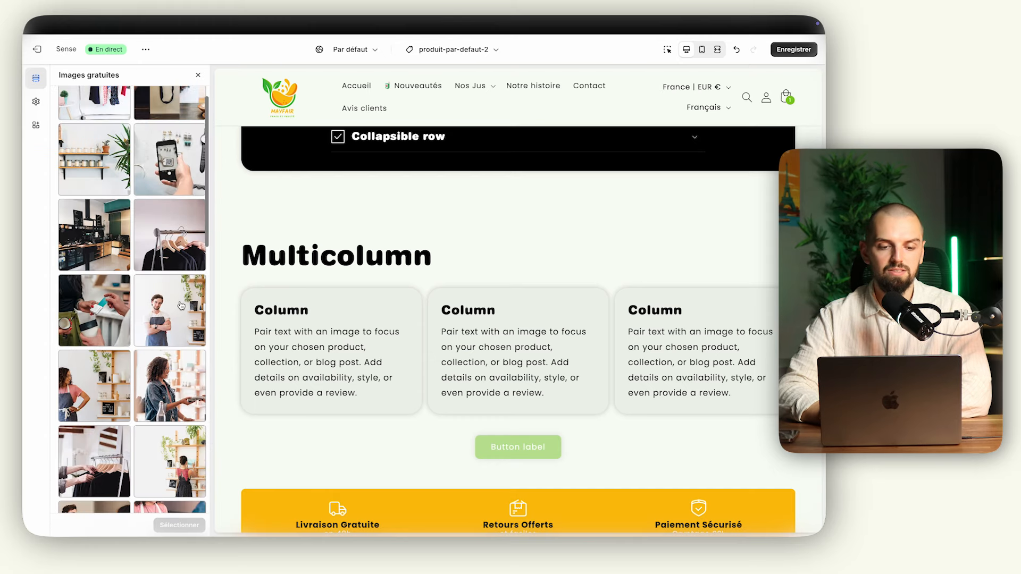
pyautogui.click(185, 342)
pyautogui.click(179, 524)
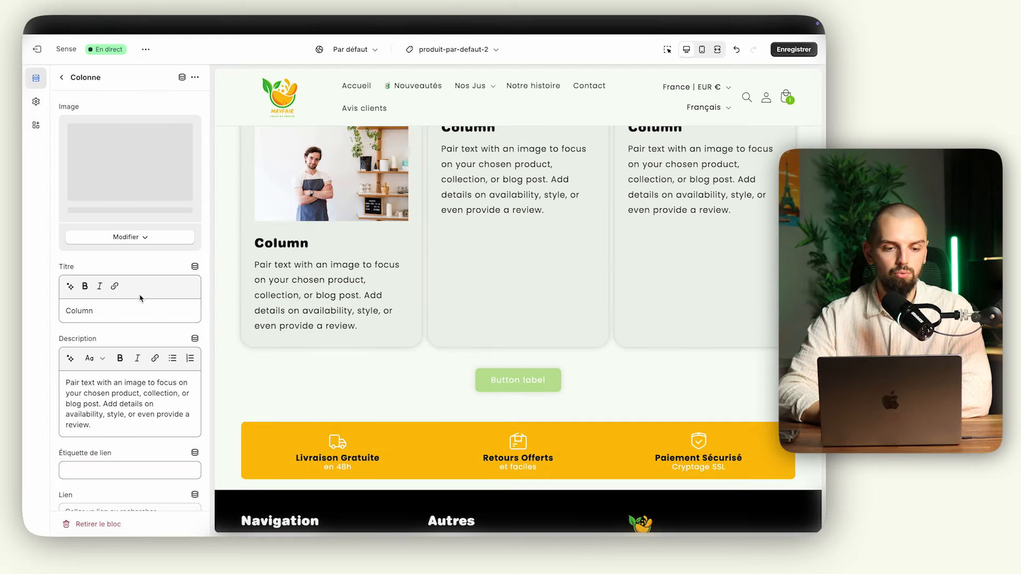
# Set the Multicolonne section's title size to Petit and its image ratio to Cercle
pyautogui.click(61, 77)
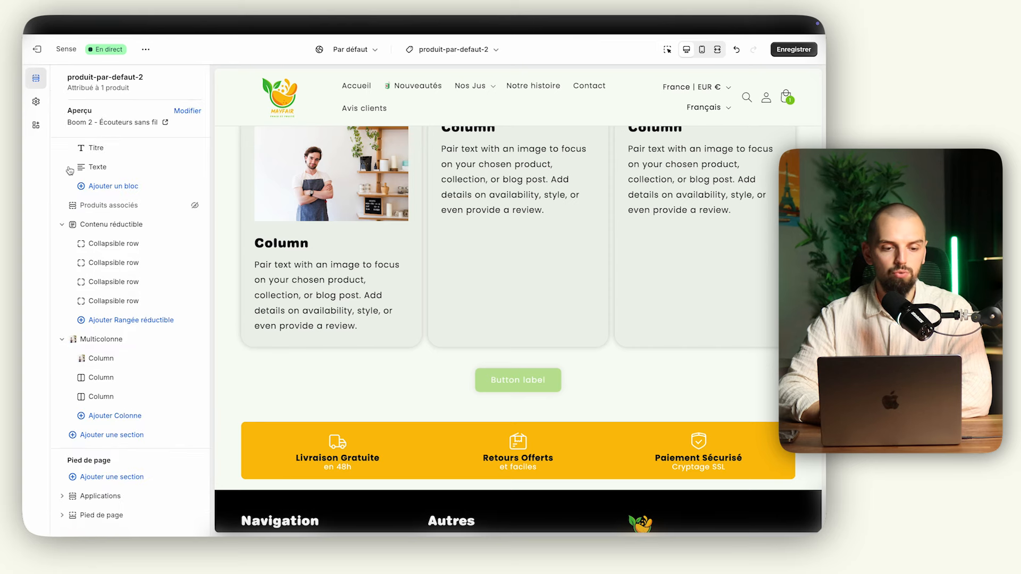
pyautogui.click(95, 342)
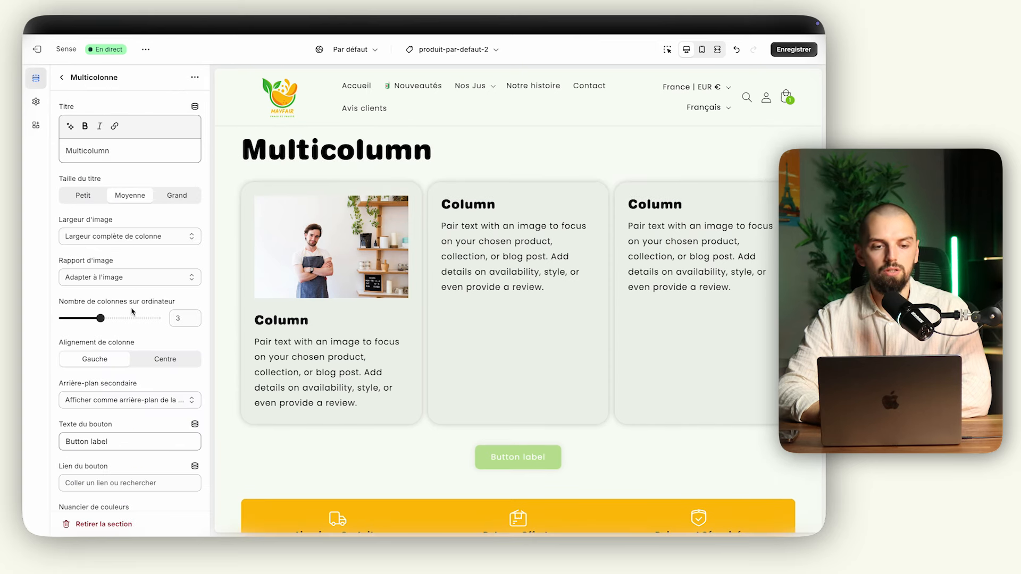
pyautogui.click(87, 196)
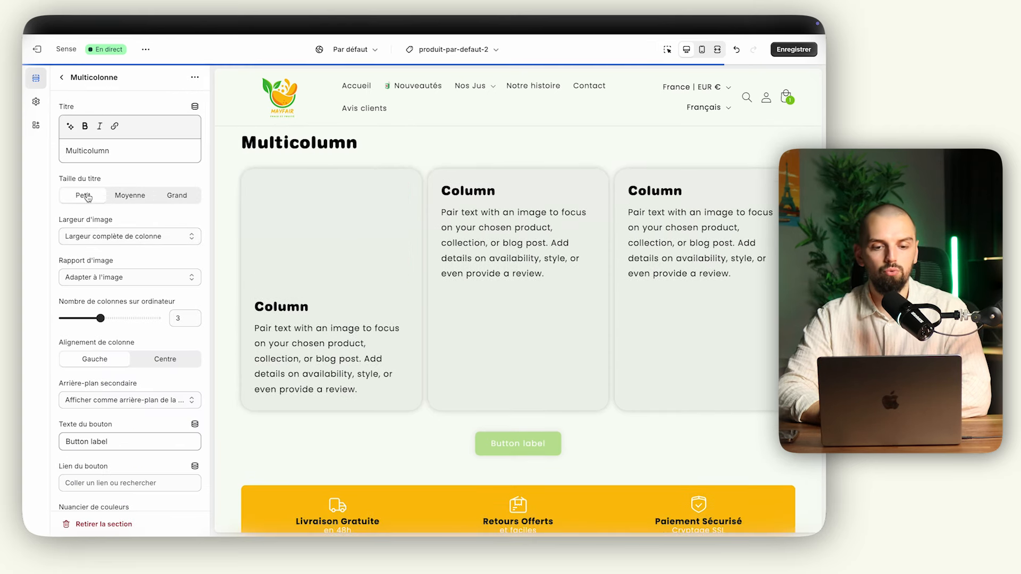
pyautogui.click(135, 277)
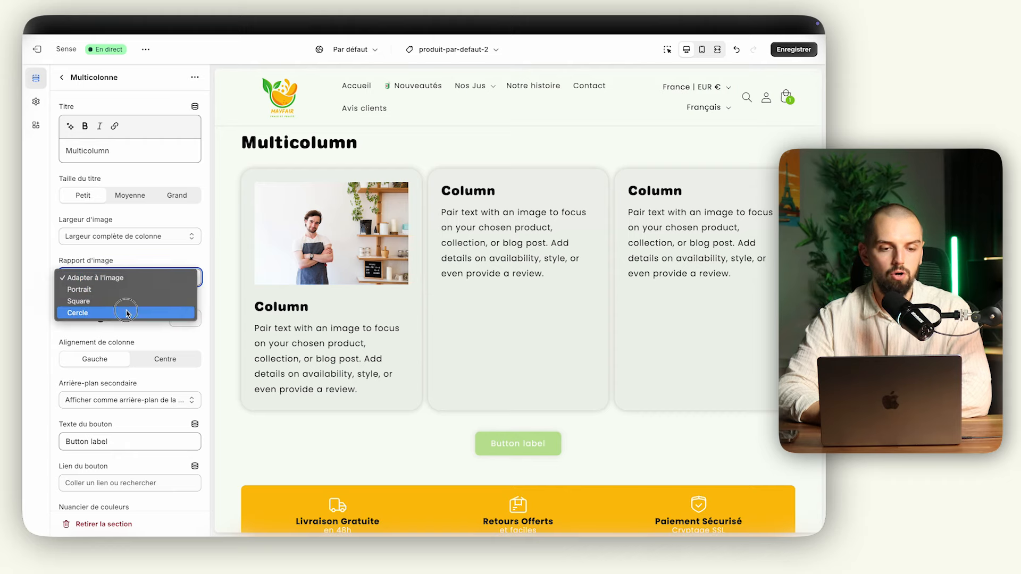
pyautogui.click(127, 312)
# Set the Multicolonne section's image width to "Un tiers de largeur de la colonne"
pyautogui.click(129, 238)
pyautogui.press('Escape')
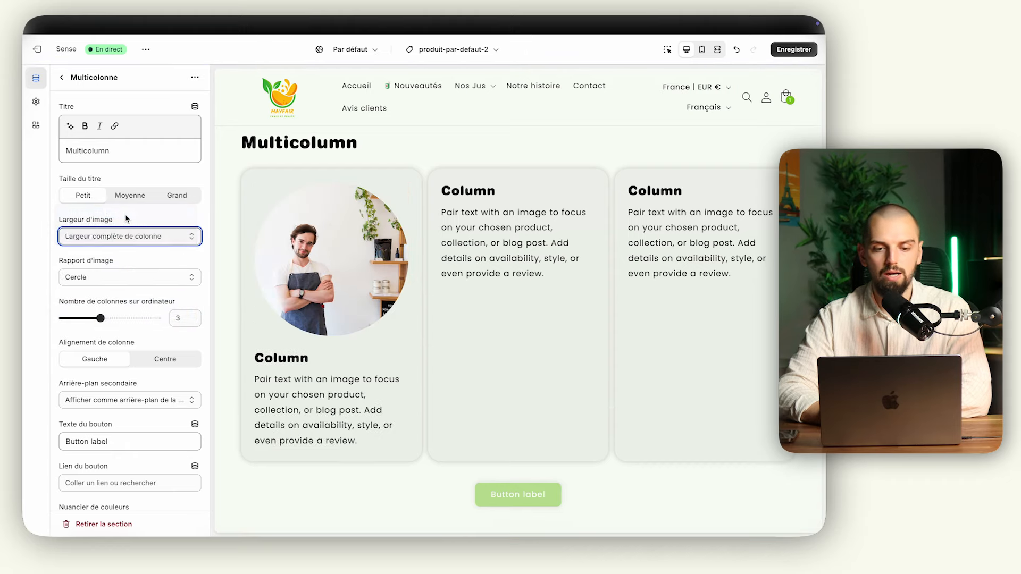
pyautogui.click(127, 219)
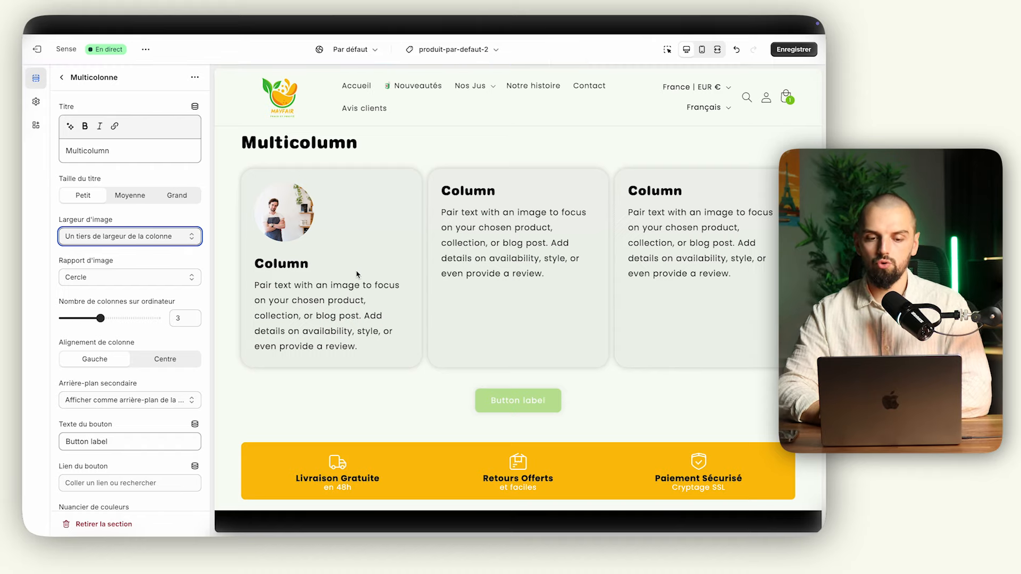
# Switch to the product page mind map and expand the "Chat en direct" item
pyautogui.scroll(1, 357, 274)
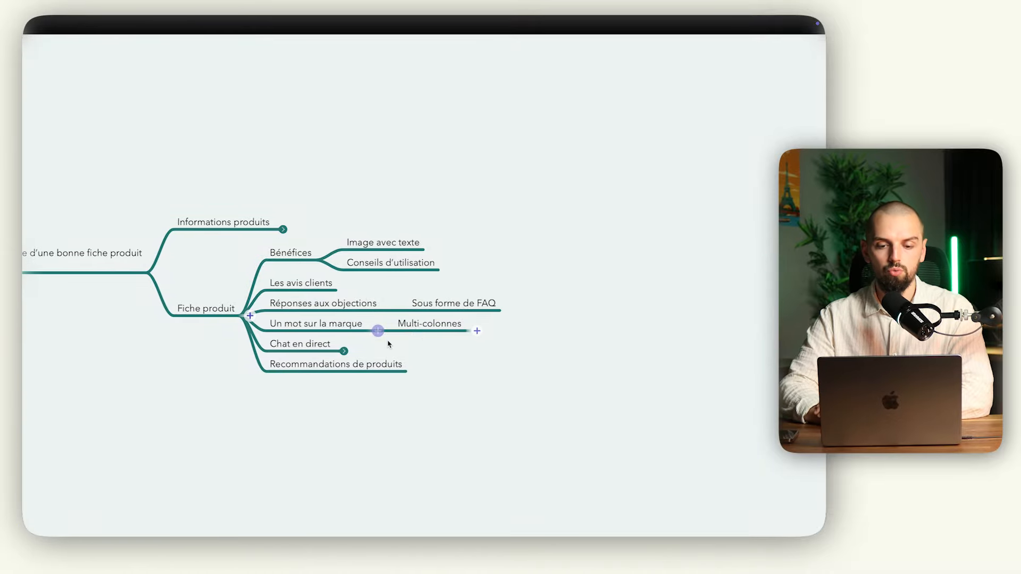
pyautogui.click(358, 351)
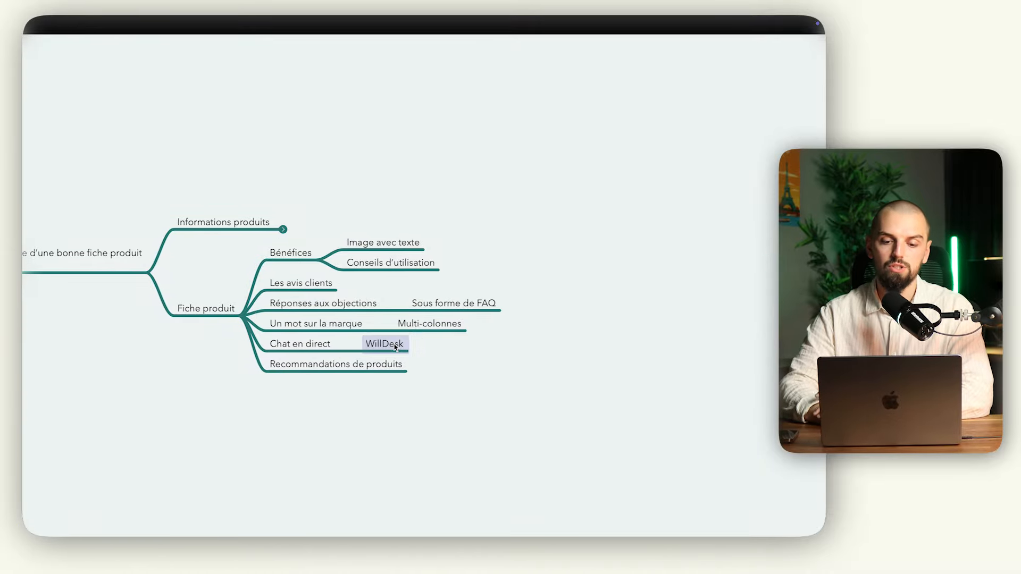